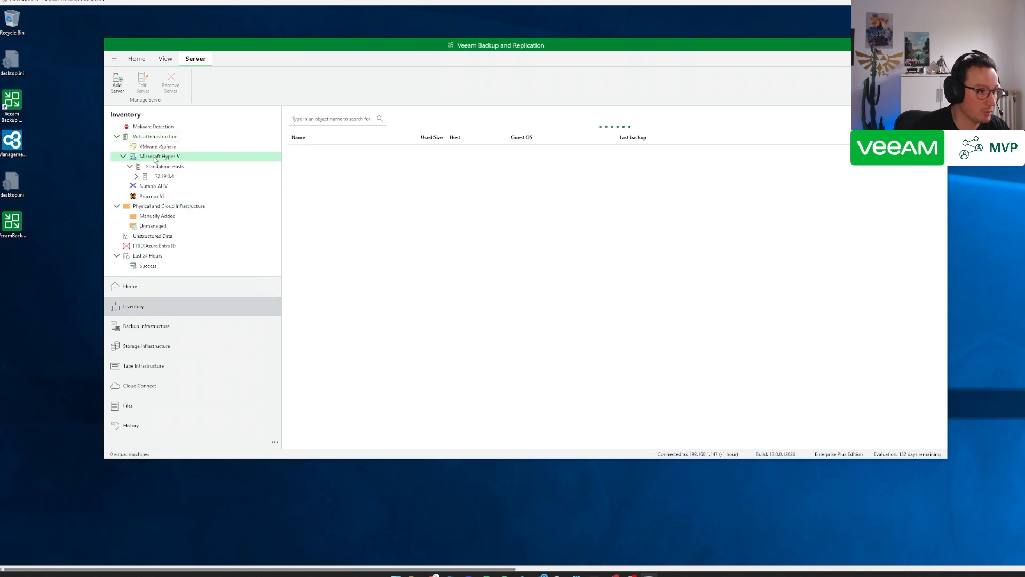
Start adding a Proxmox VE server to the managed servers as a virtualization platform
click(153, 180)
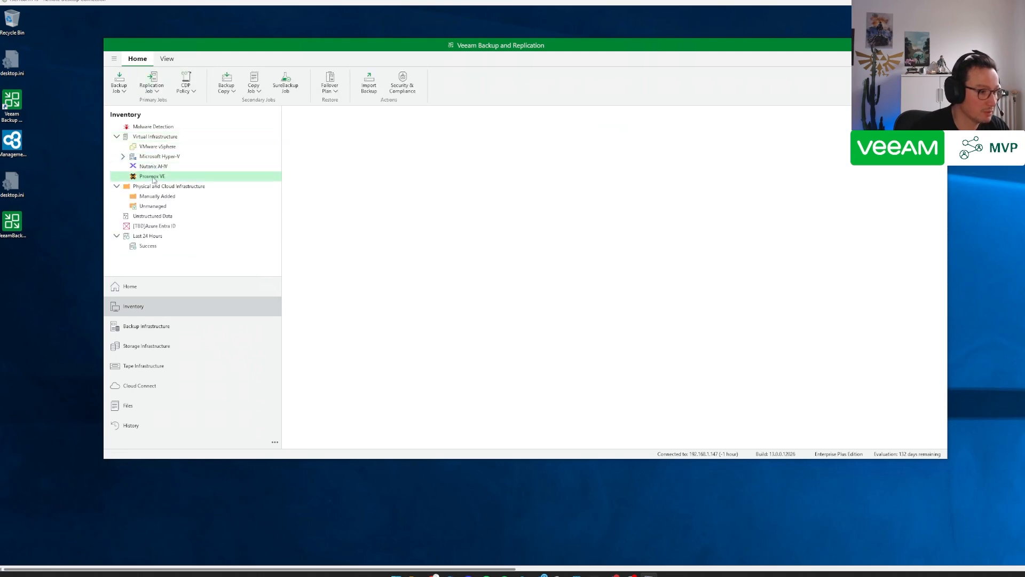
click(146, 325)
right_click(151, 215)
click(176, 226)
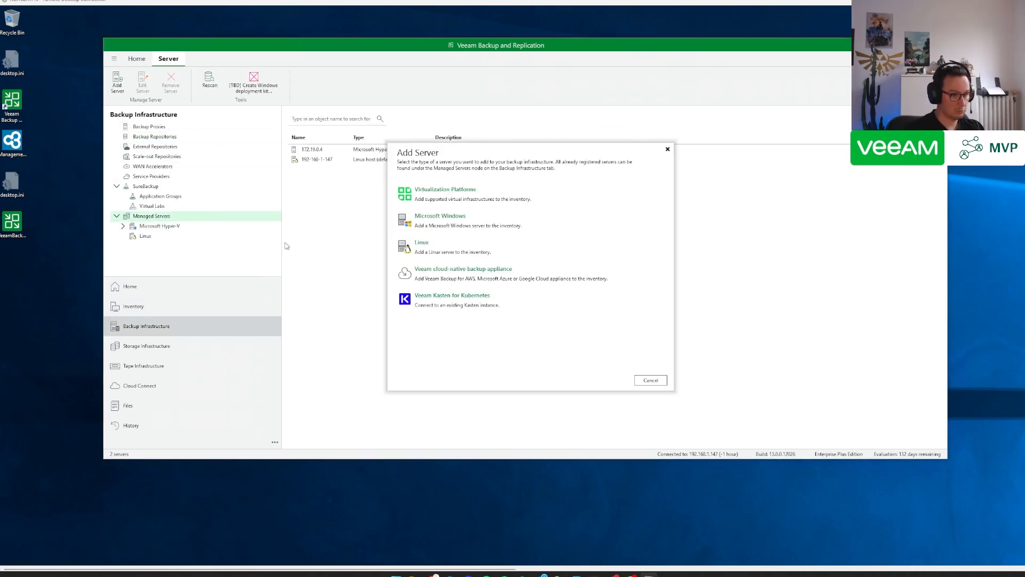
click(477, 194)
click(453, 274)
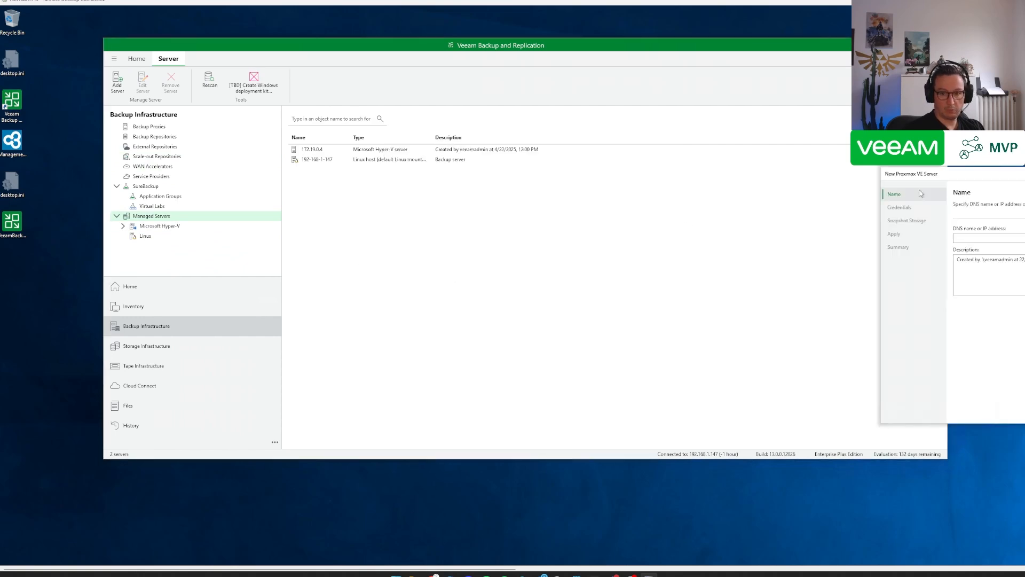
drag(938, 177, 367, 204)
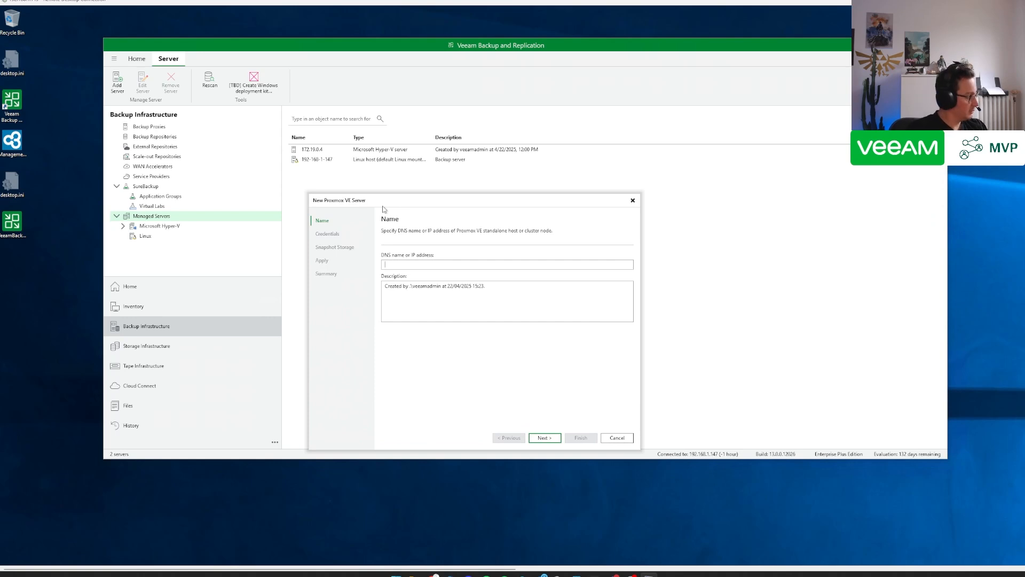
Switch to Hyper-V Manager and connect to the Proxmox virtual machine to read its IP address, then return to the server wizard
click(451, 263)
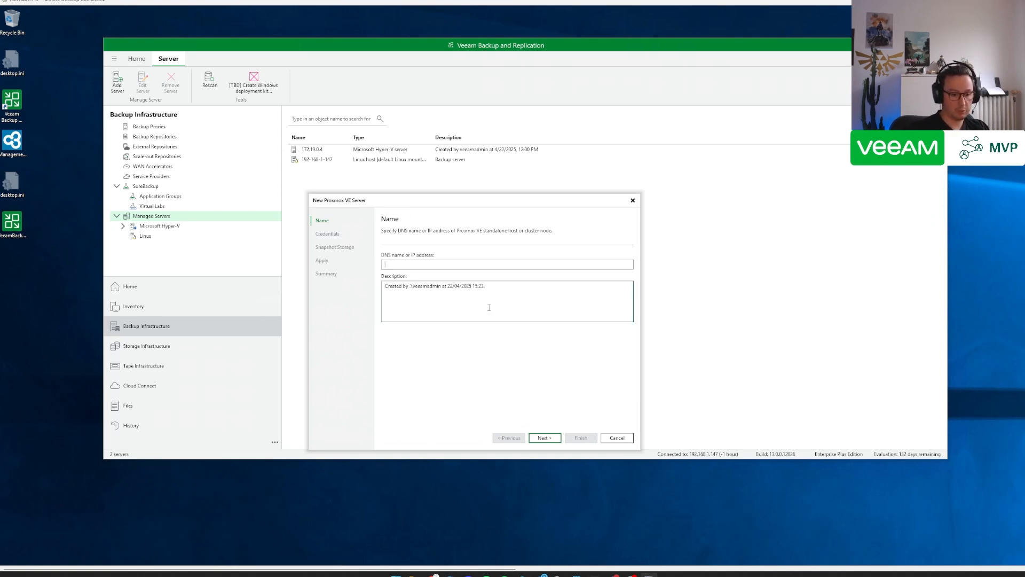
click(522, 575)
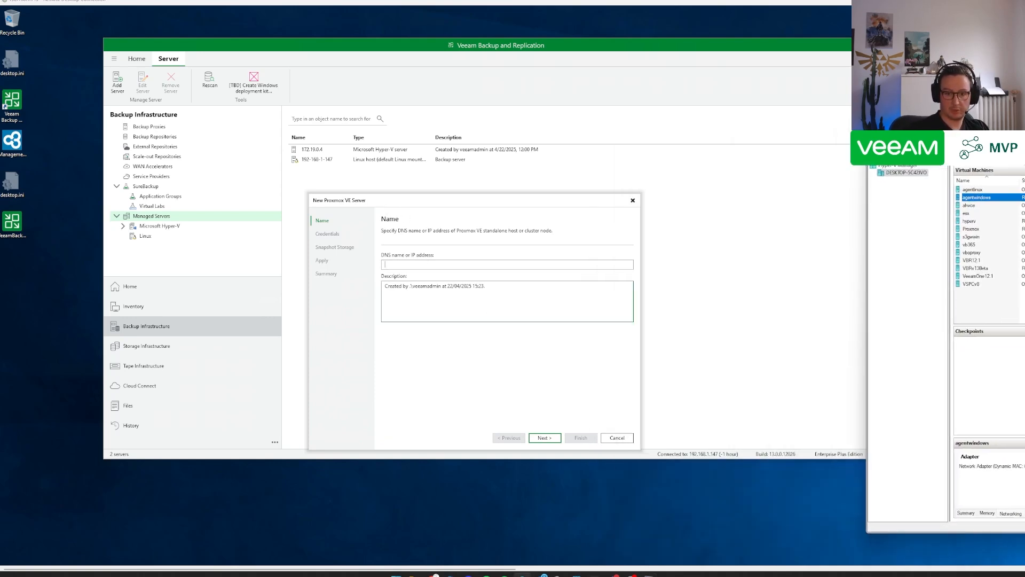
click(989, 228)
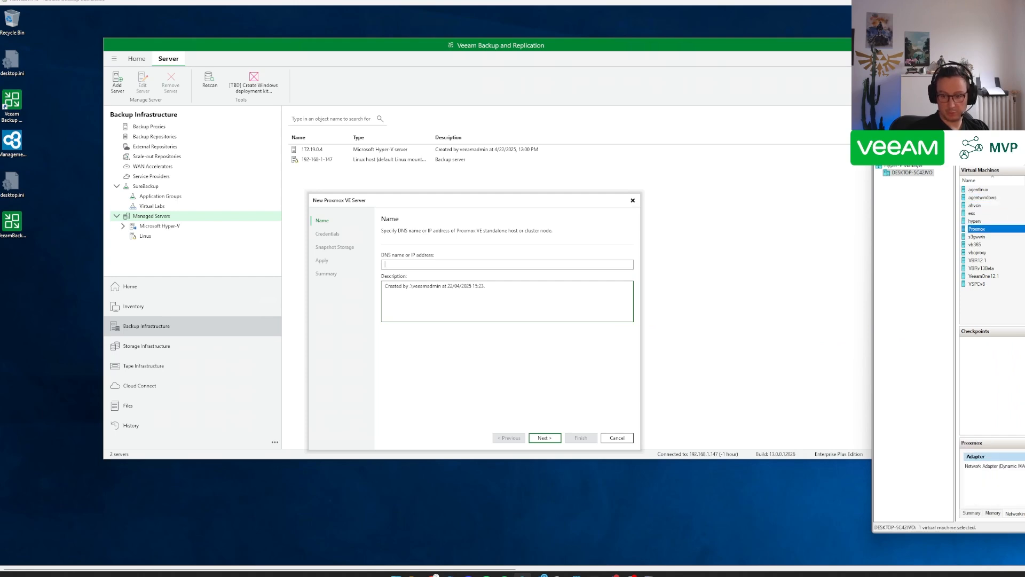
right_click(982, 229)
click(987, 234)
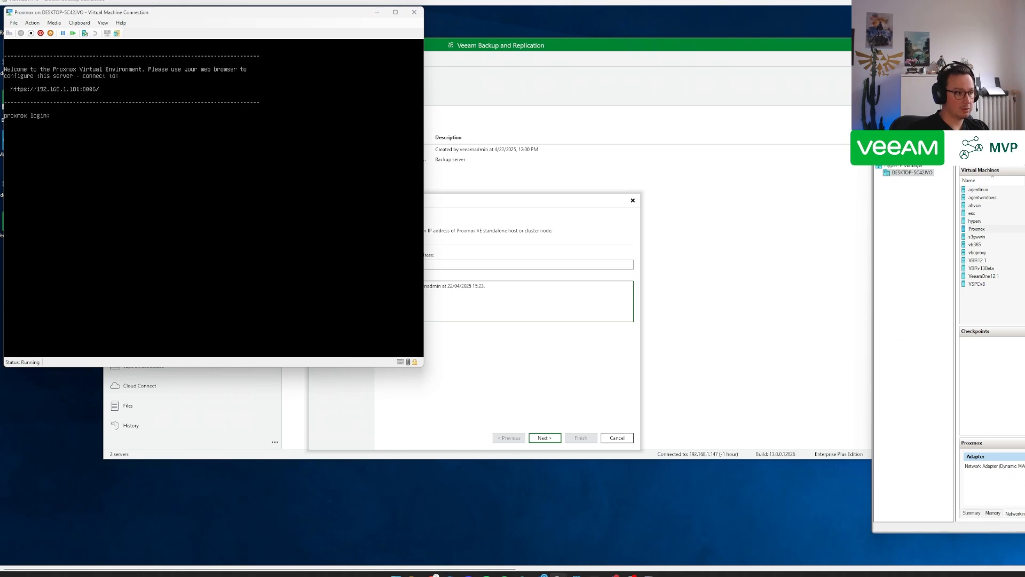
click(429, 200)
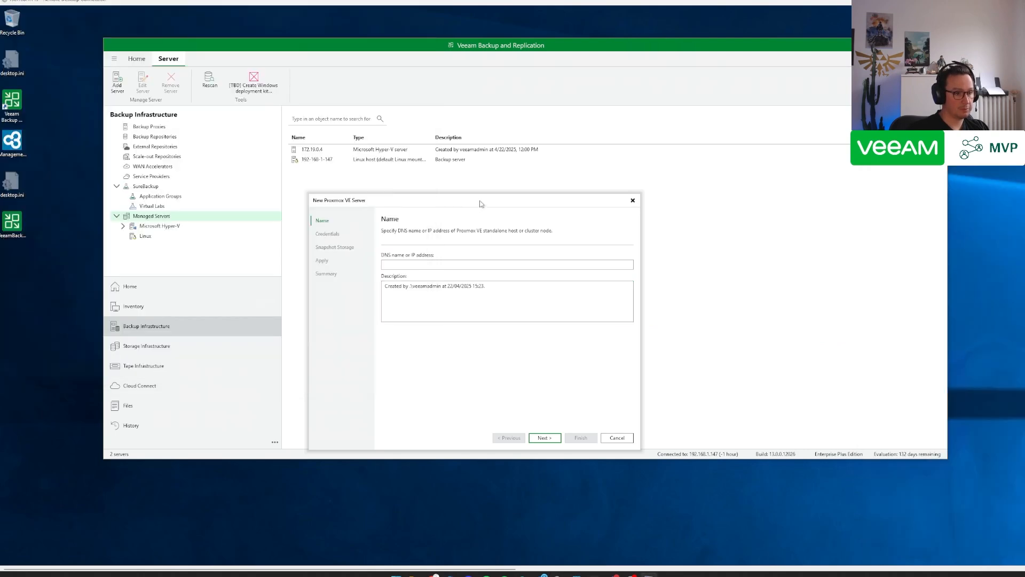
Set the new Proxmox VE server's address to 192.168.1.181 and proceed to its credentials
click(410, 263)
text(192)
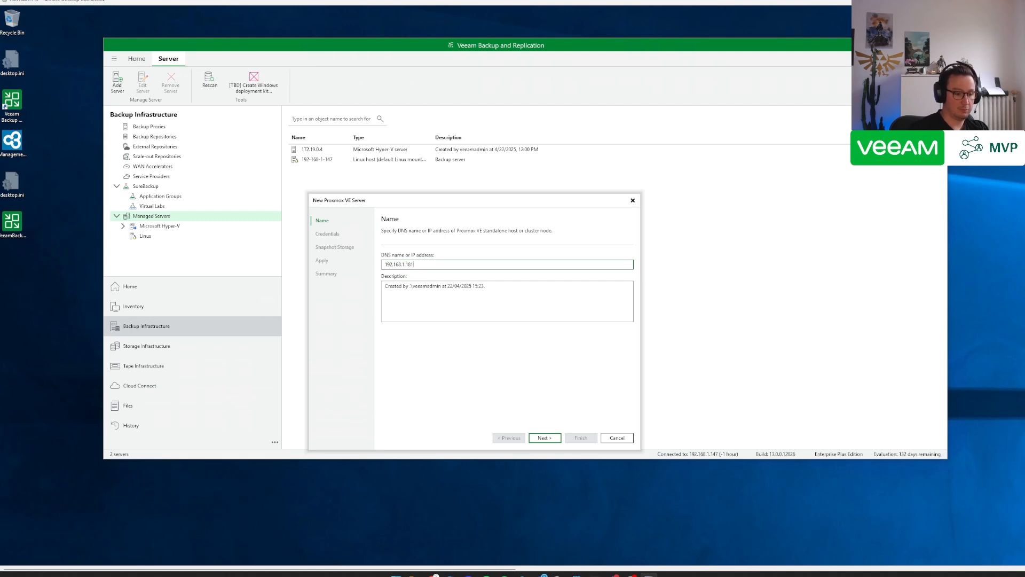
text(.168.1.181)
key(Return)
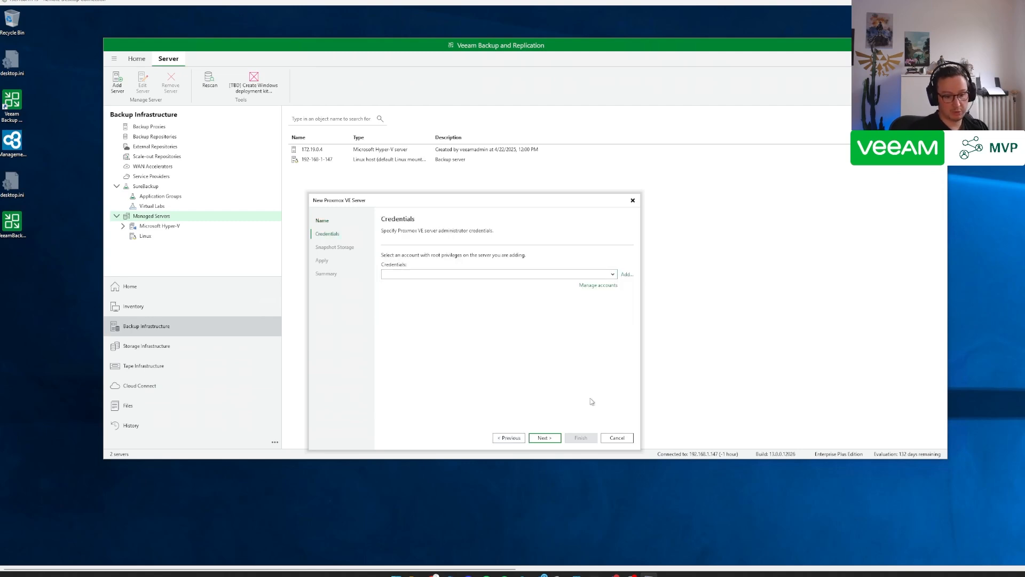
Create a credentials record for the Proxmox VE server with the username root and the account password
click(558, 575)
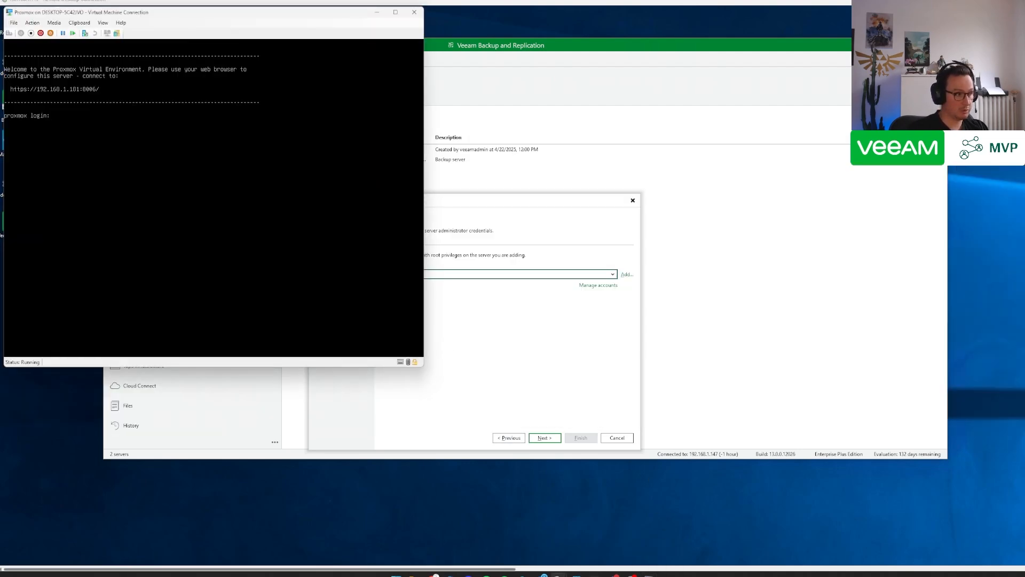
click(458, 313)
click(626, 274)
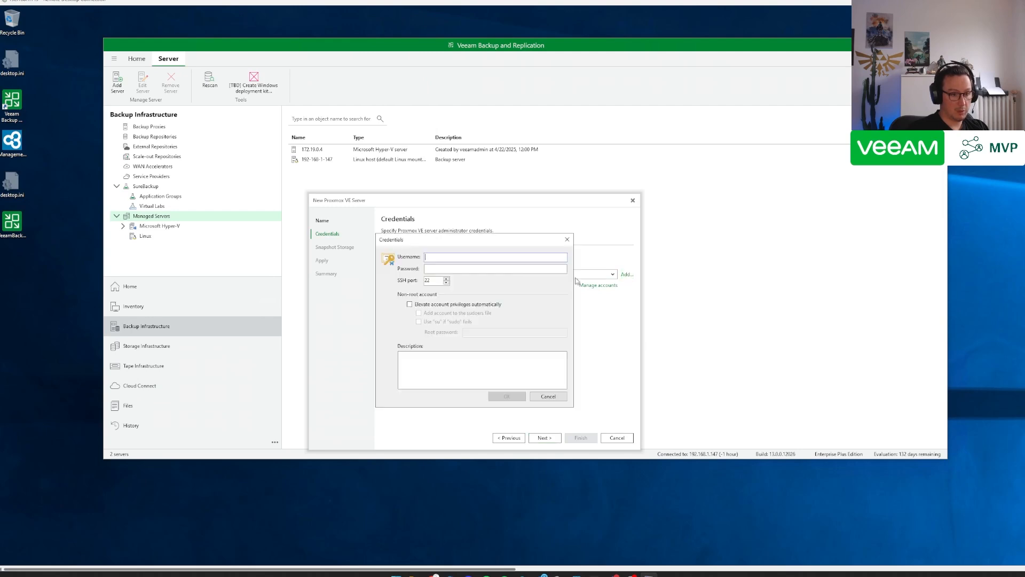
text(root)
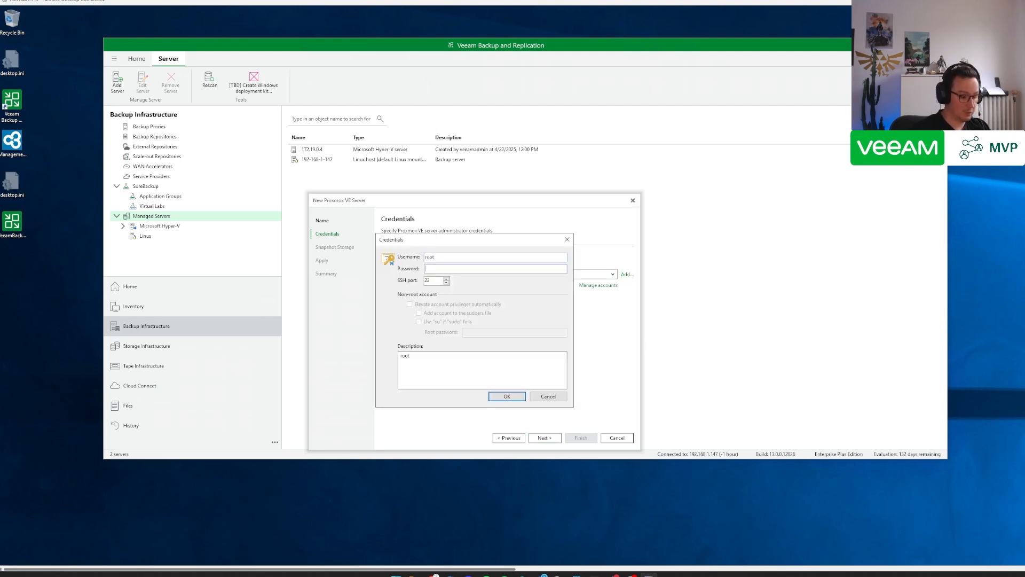
text(****)
key(Return)
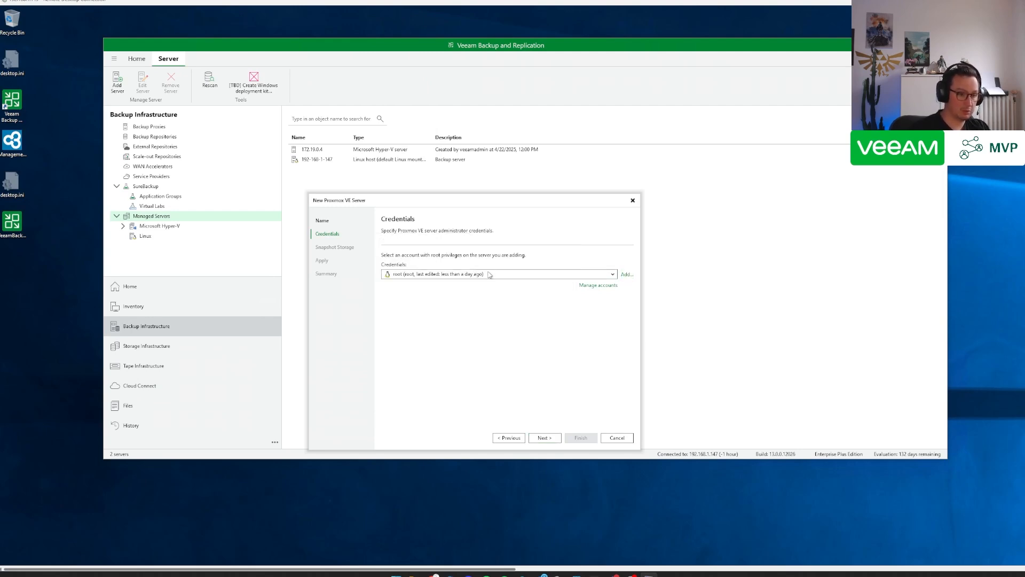
Trust the Proxmox server's SSH key fingerprint and complete the server registration
key(Return)
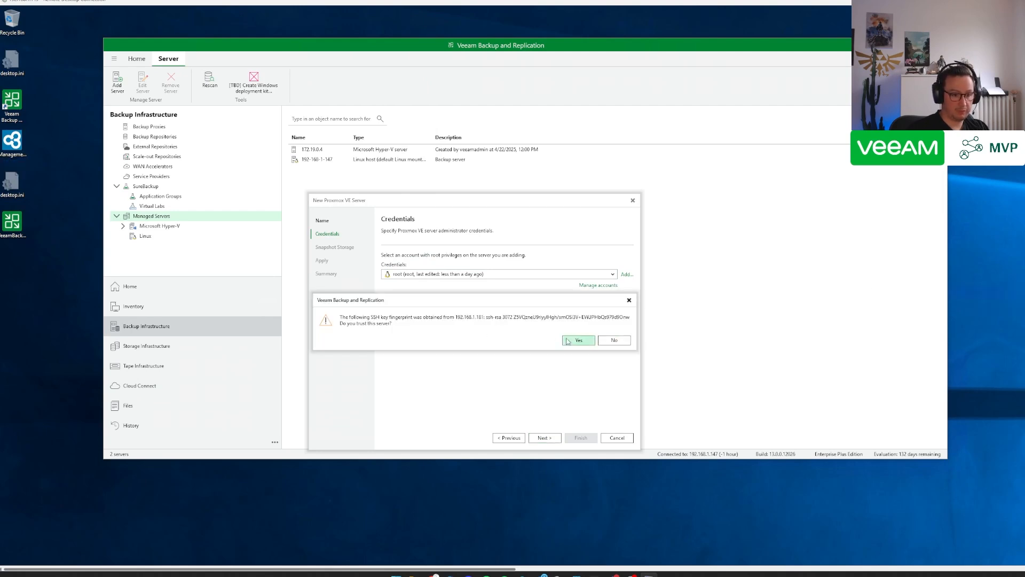
click(567, 339)
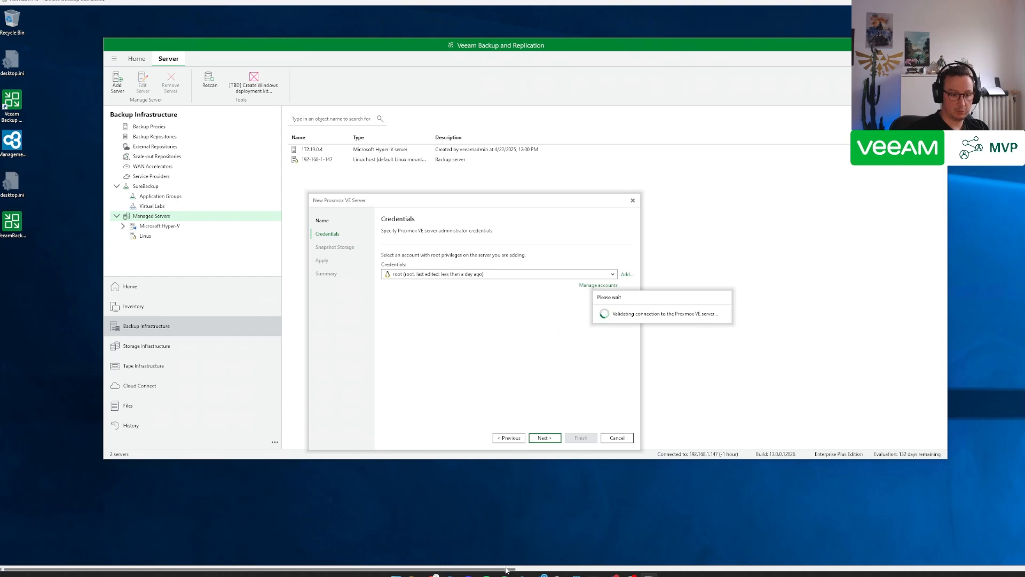
drag(506, 570, 636, 569)
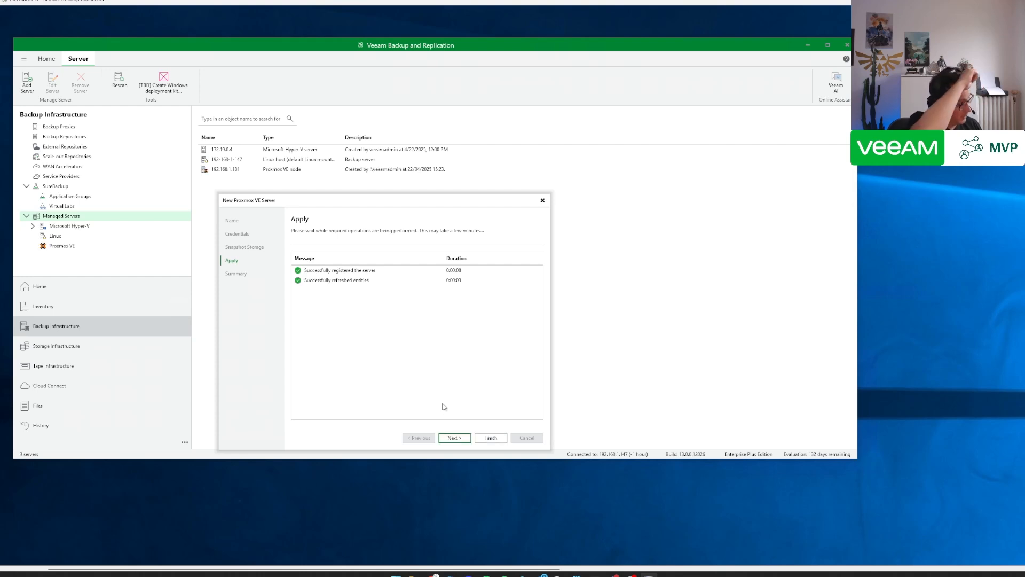
click(454, 437)
click(498, 435)
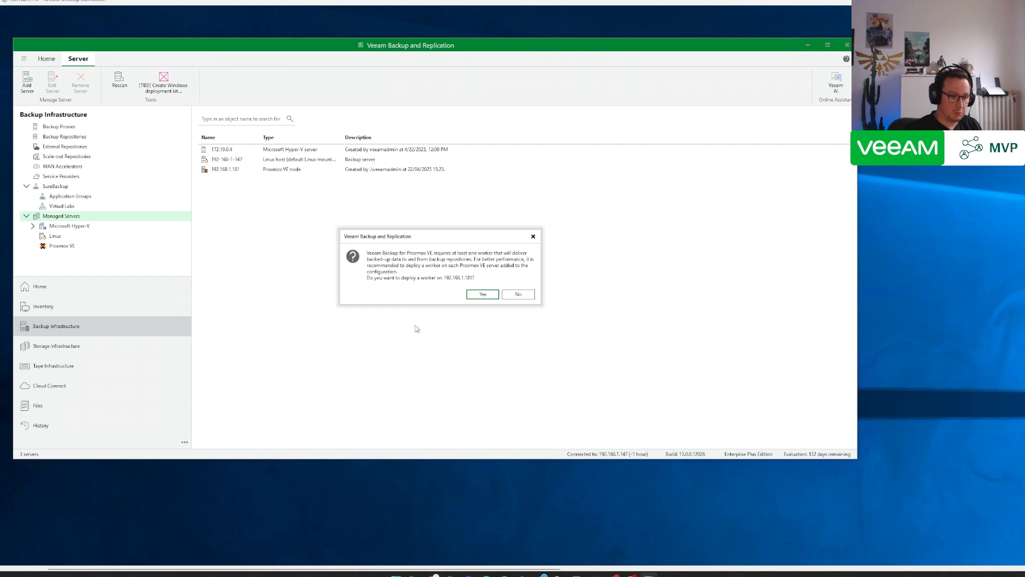
Start deploying a worker on 192.168.1.181 named "worker beta" with 1 maximum concurrent task, accepting the advanced vCPU and memory sizing
click(476, 292)
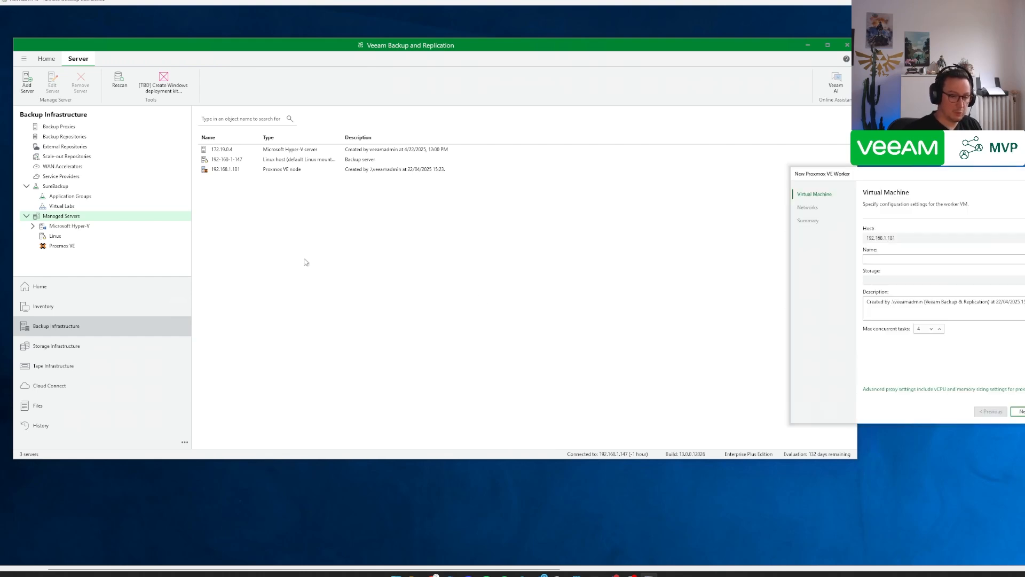
drag(883, 173, 405, 180)
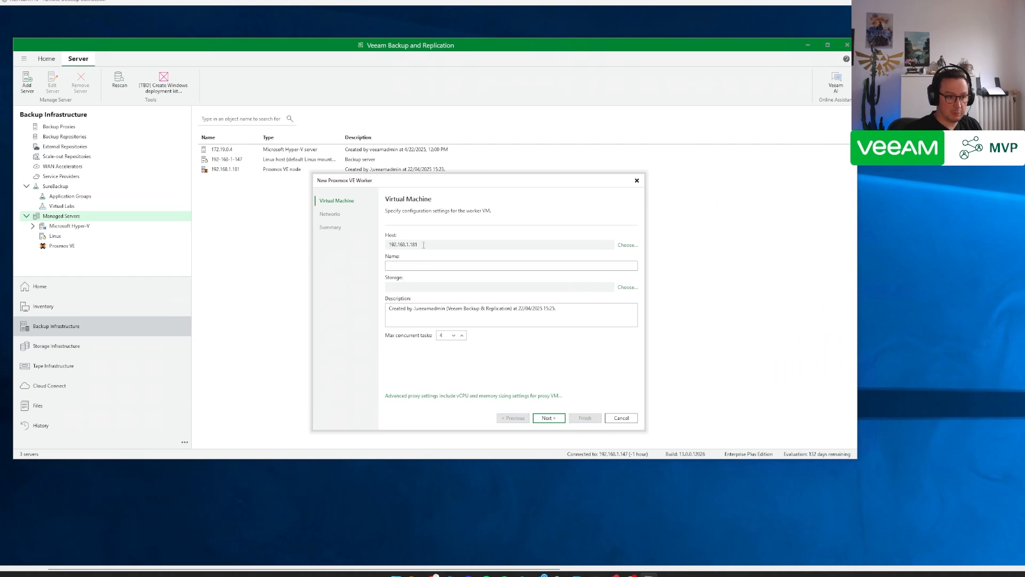
click(437, 264)
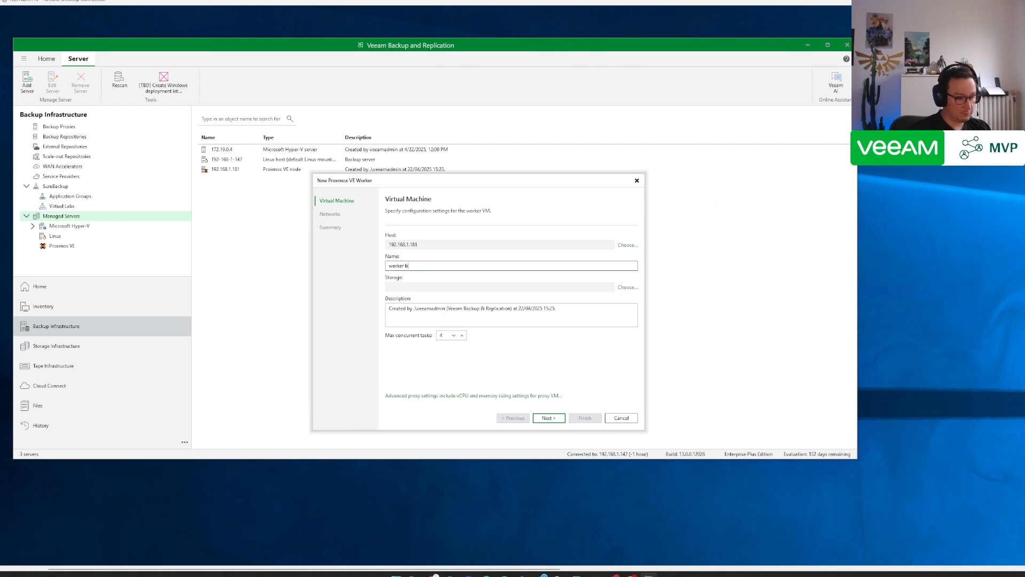
text(beta)
click(462, 335)
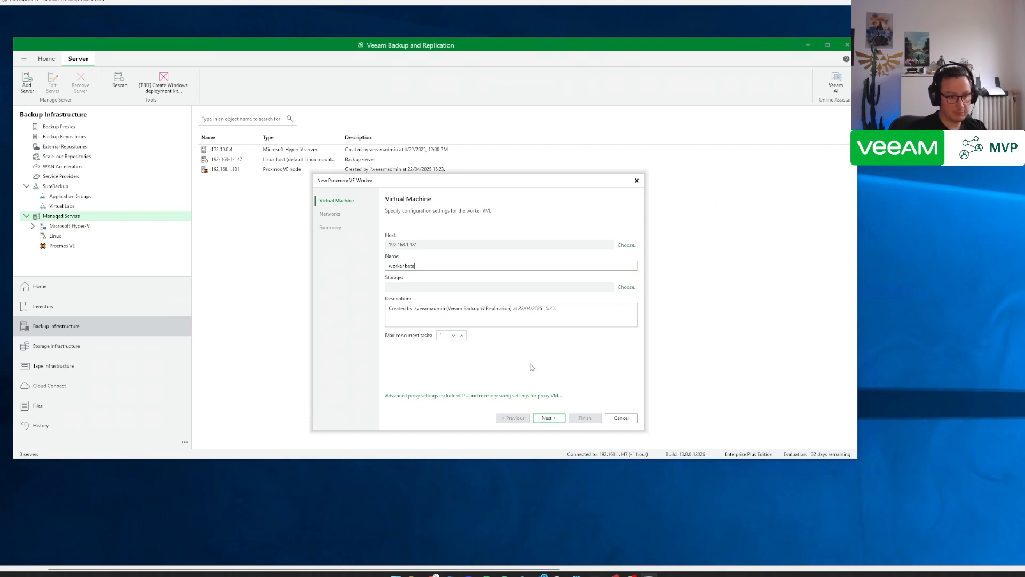
click(496, 395)
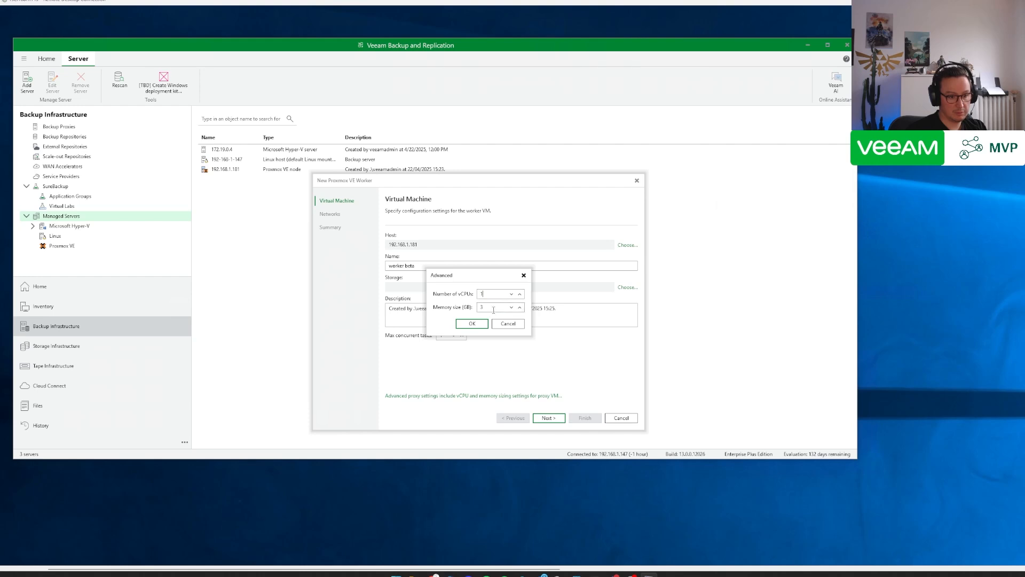
click(472, 323)
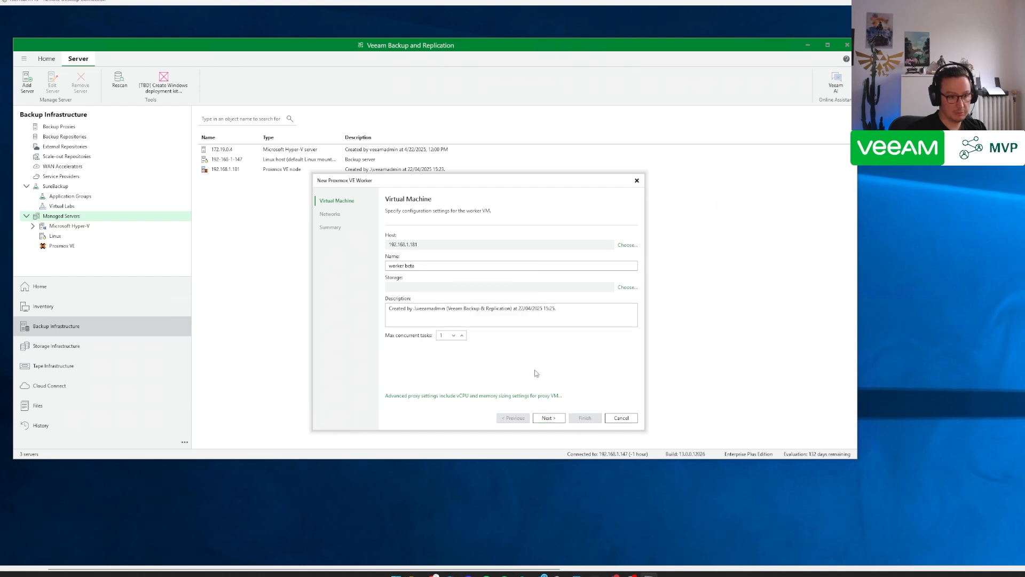
Rename the worker to workerbeta, removing the space from its name
click(553, 421)
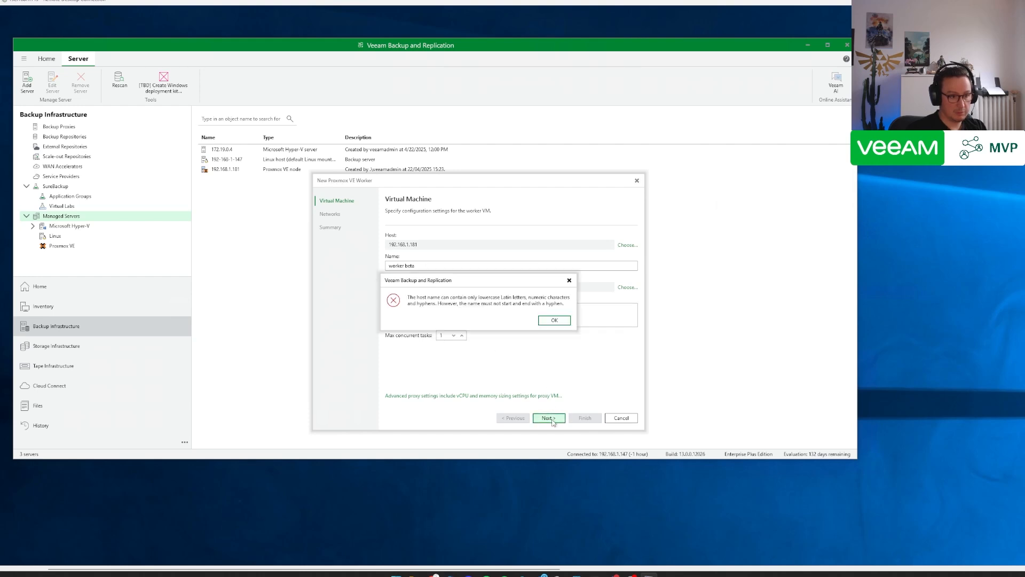
click(553, 320)
key(BackSpace)
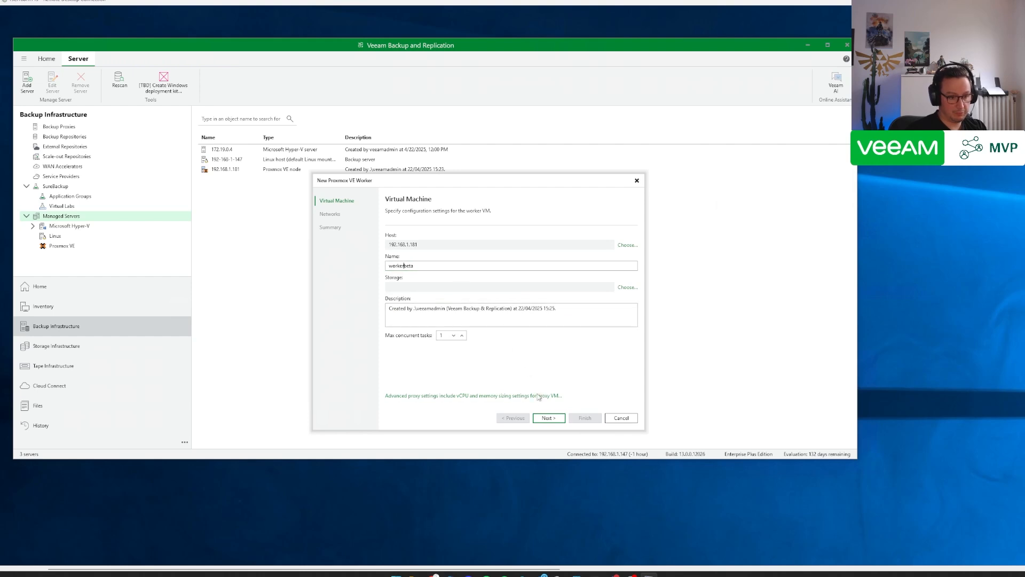
click(548, 417)
click(523, 319)
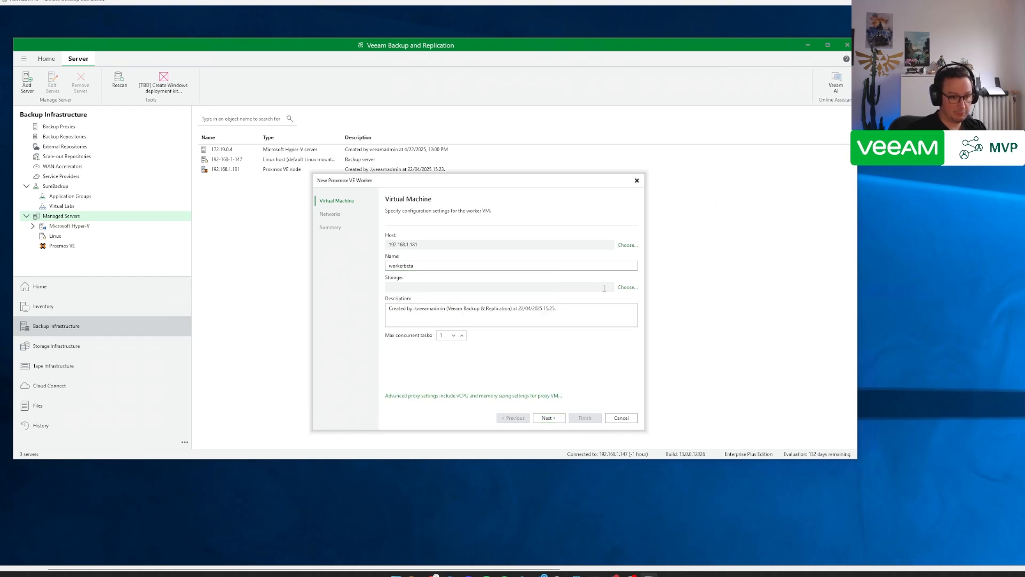
Choose local-lvm as the worker's storage and proceed to the network settings
click(627, 286)
click(503, 398)
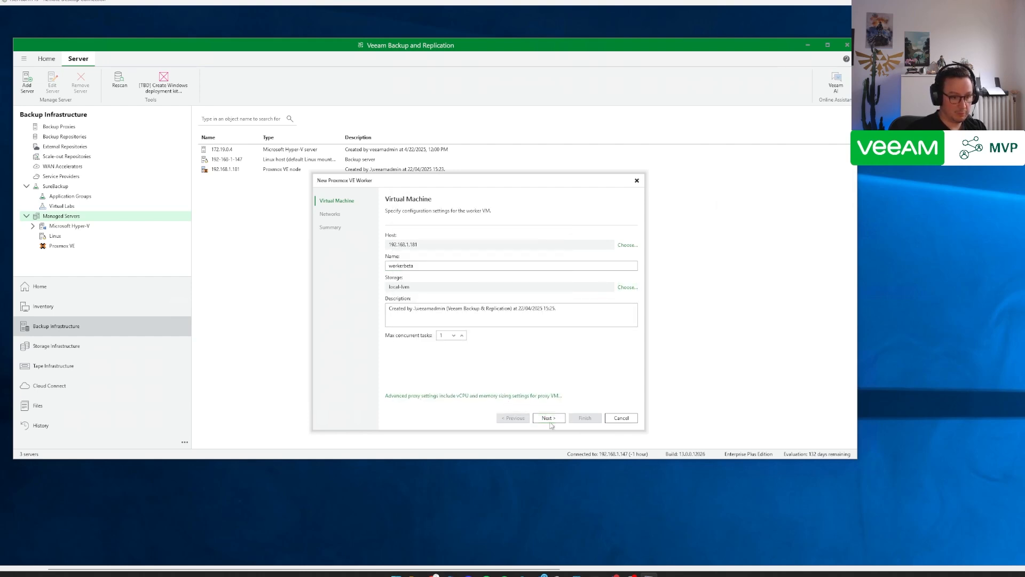
click(548, 418)
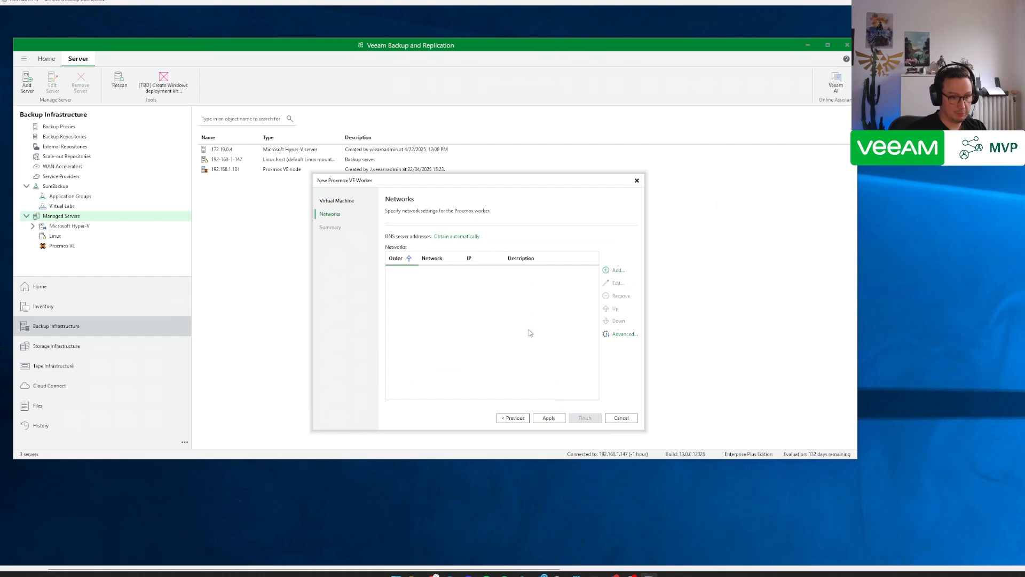
Add the vmbr0 network to the worker with an automatically obtained IP address and apply the configuration
click(549, 418)
click(523, 320)
click(615, 269)
click(464, 254)
click(464, 262)
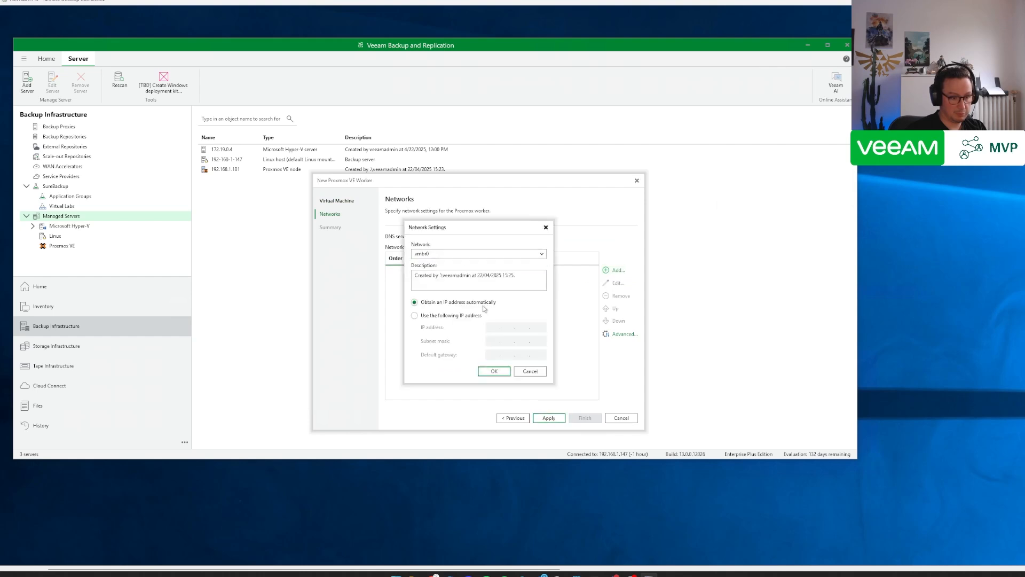
click(493, 370)
click(549, 417)
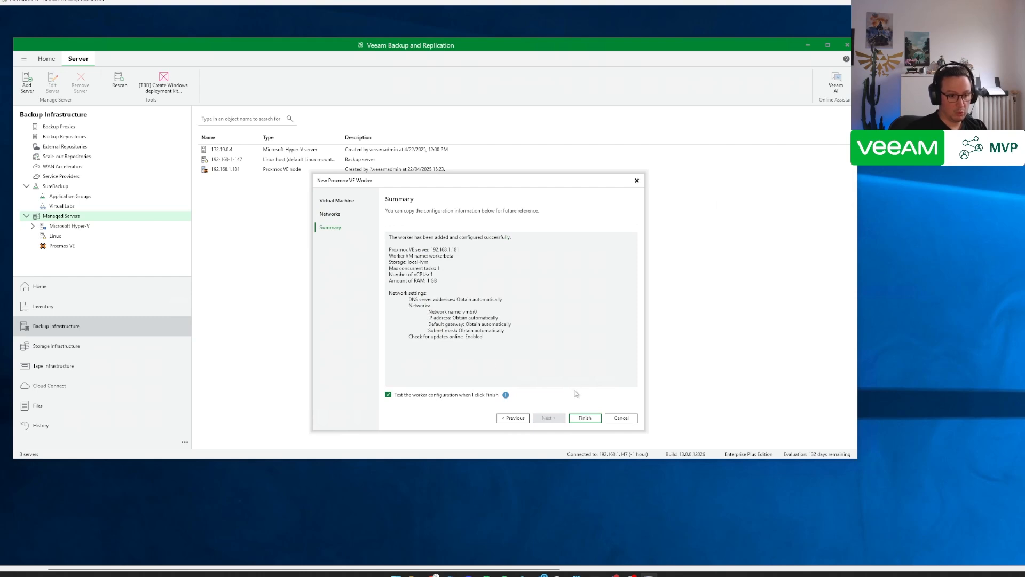
Complete the worker setup with the configuration test enabled and bring the test progress window fully into view
click(587, 418)
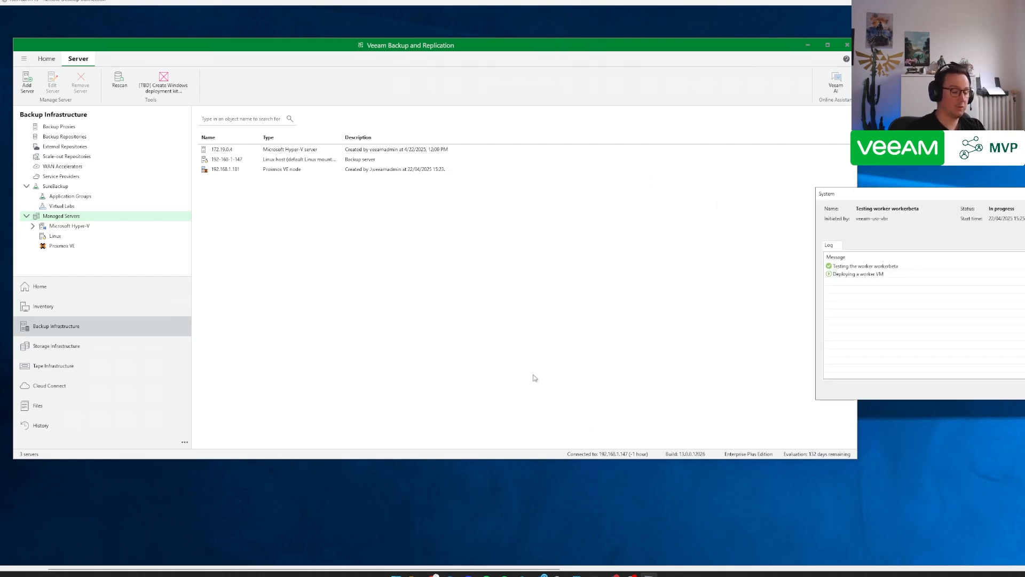
drag(911, 196, 449, 208)
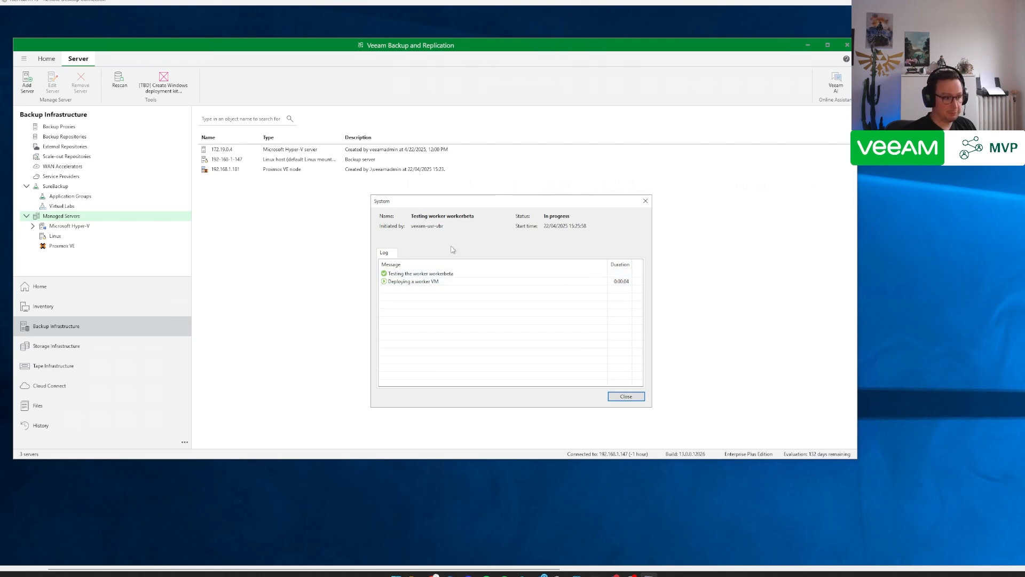
drag(448, 201, 419, 195)
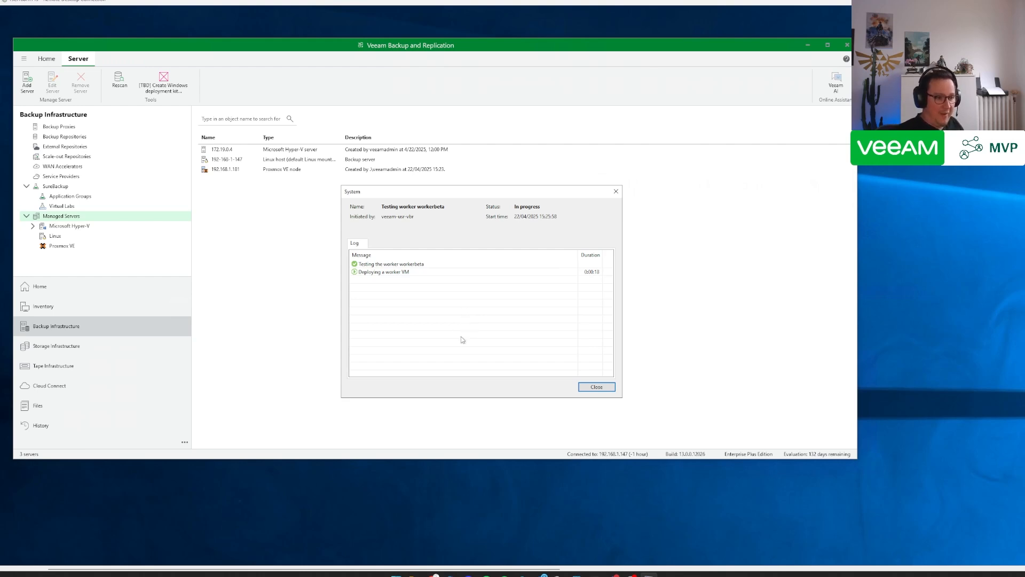
Close the worker test progress window and start adding a new backup repository
click(594, 388)
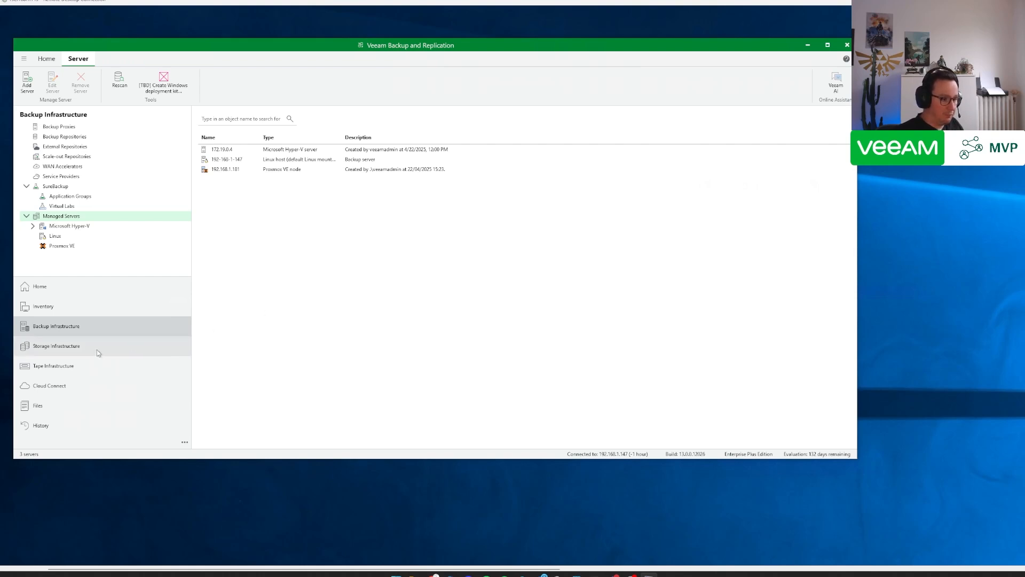
click(76, 138)
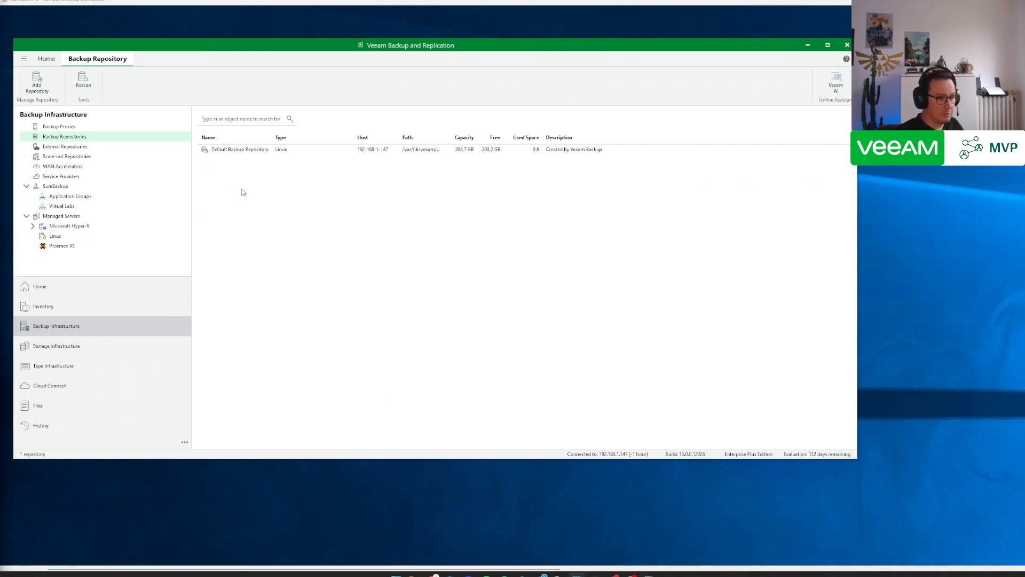
right_click(79, 140)
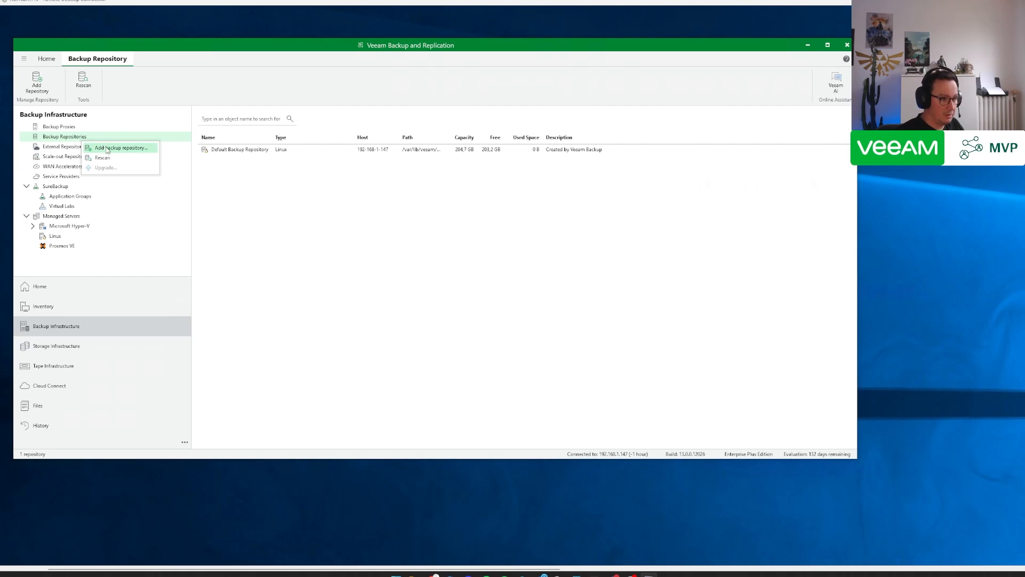
click(110, 149)
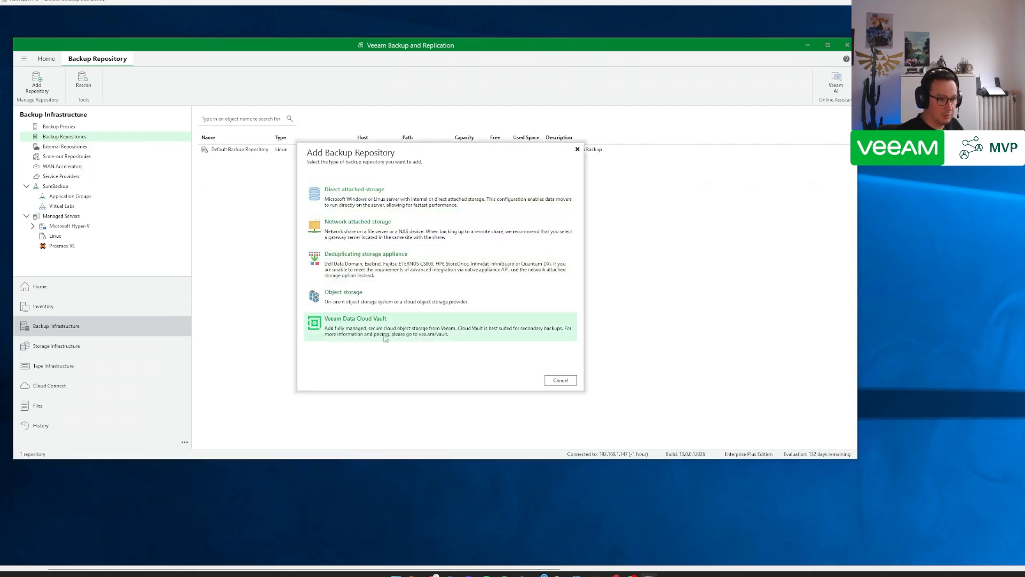
Choose S3 Compatible object storage, without data archiving, as the type of the new repository
click(368, 300)
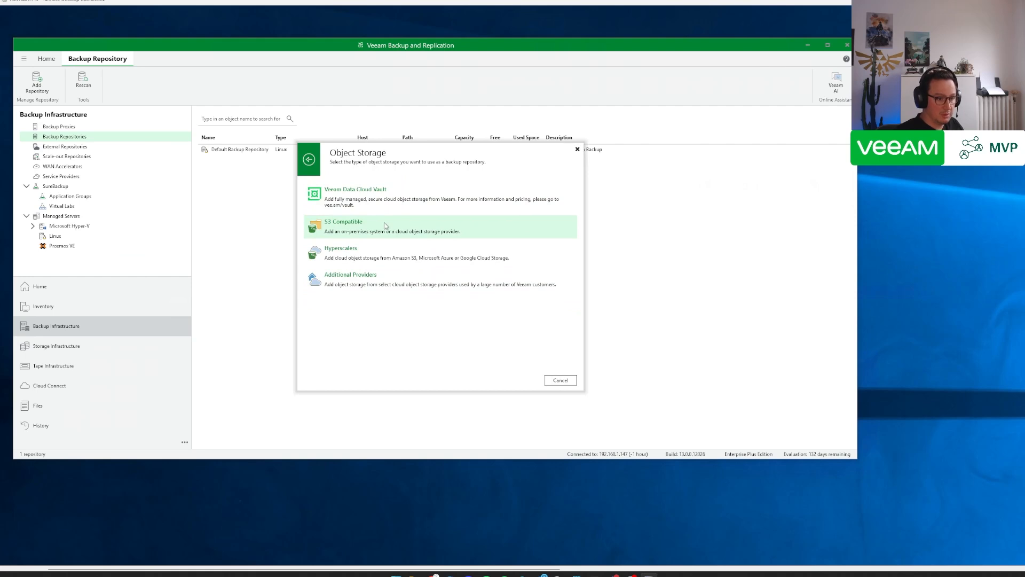
click(352, 278)
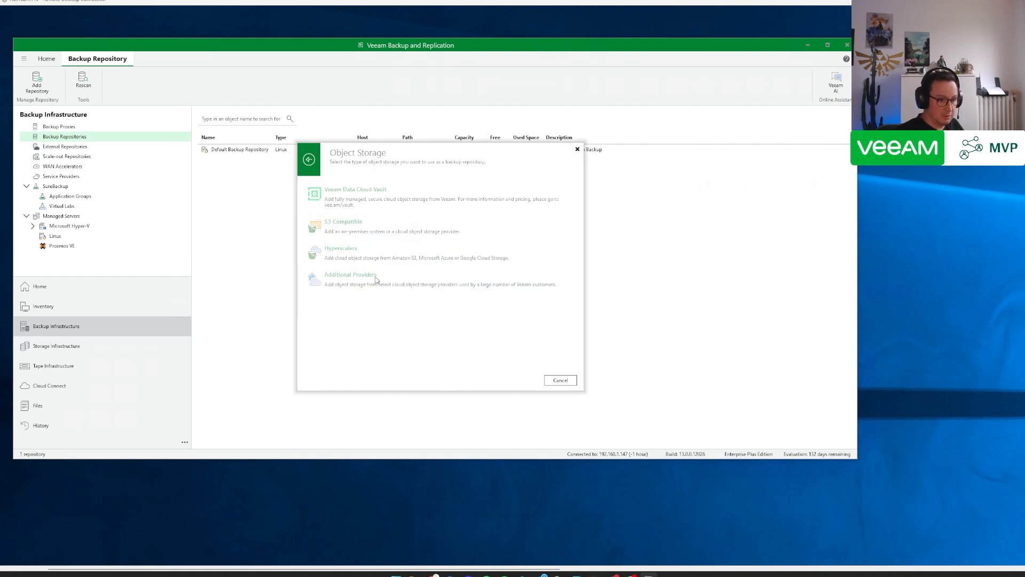
click(308, 160)
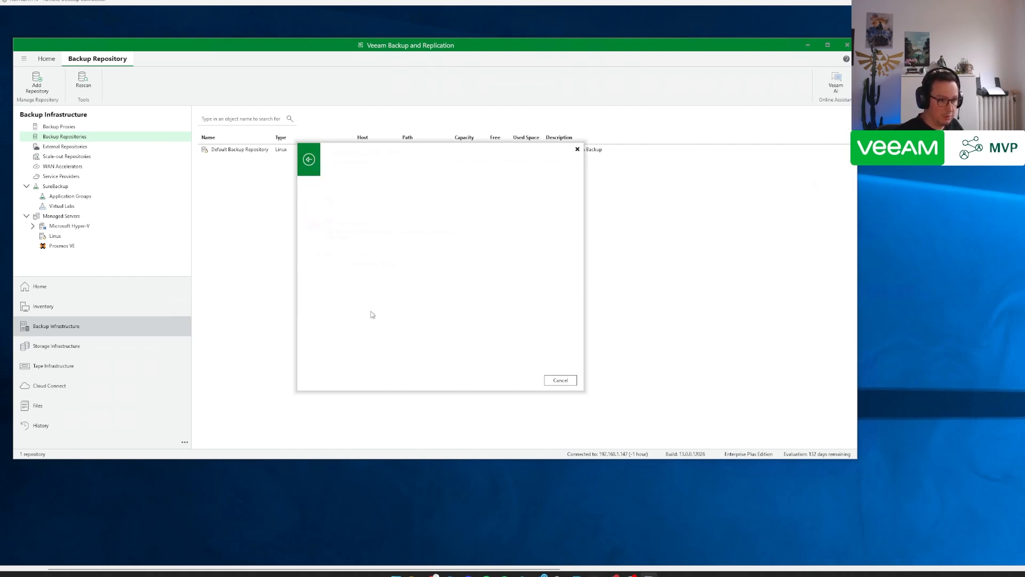
click(363, 224)
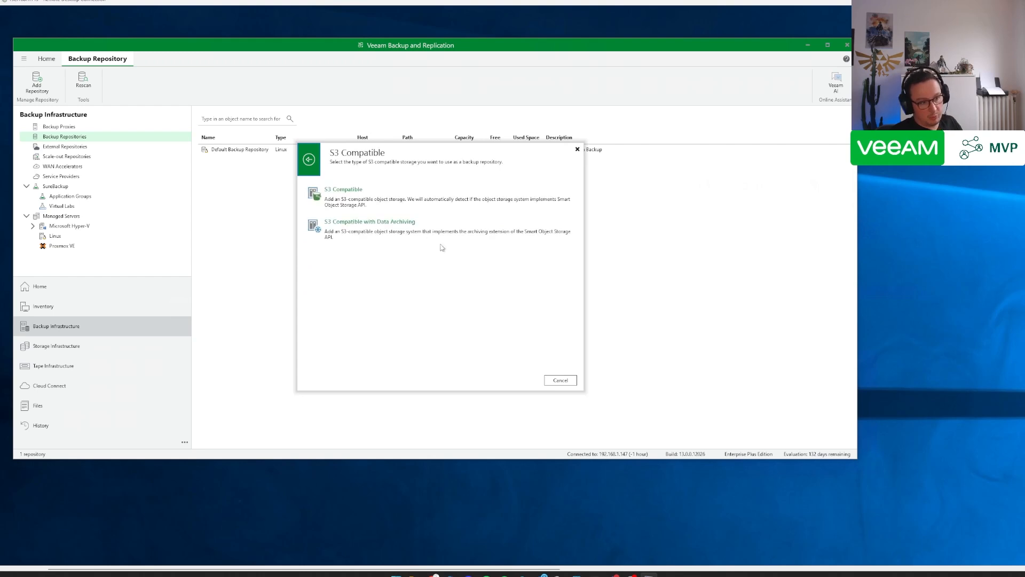
click(368, 195)
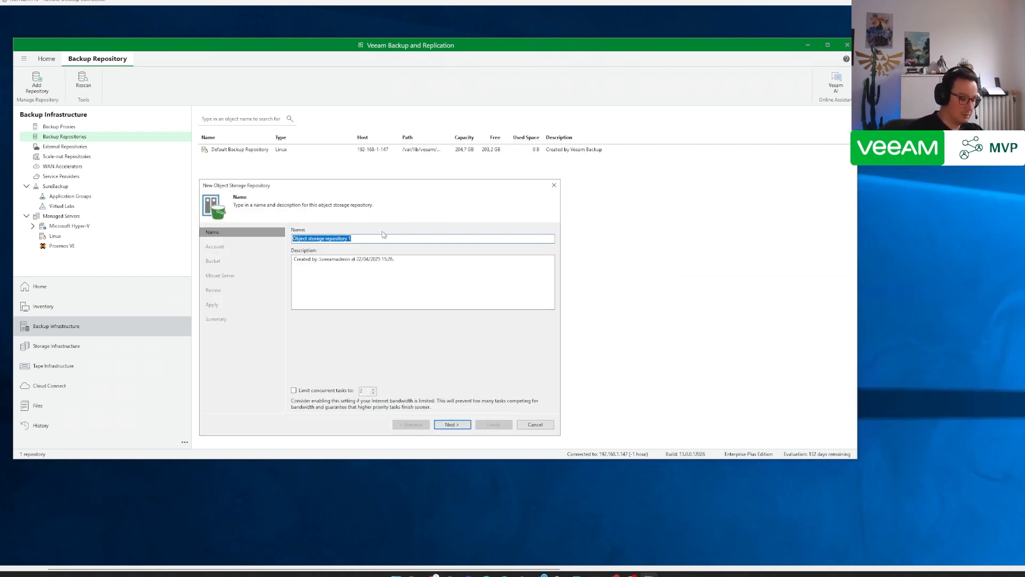
Name the repository Object storage repository ovh, limit its concurrent tasks to 1 and proceed to the account settings
key(Right)
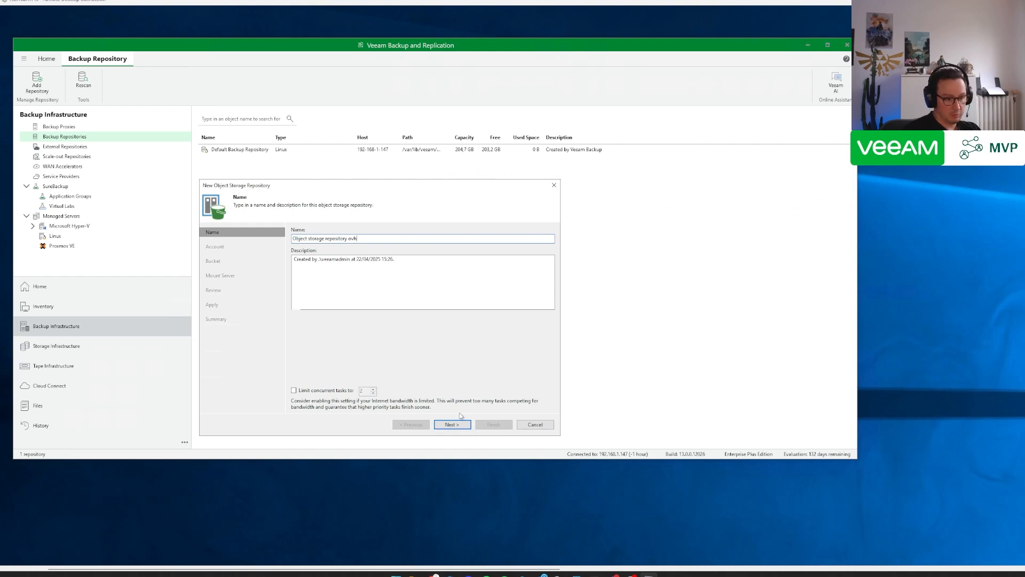
click(322, 393)
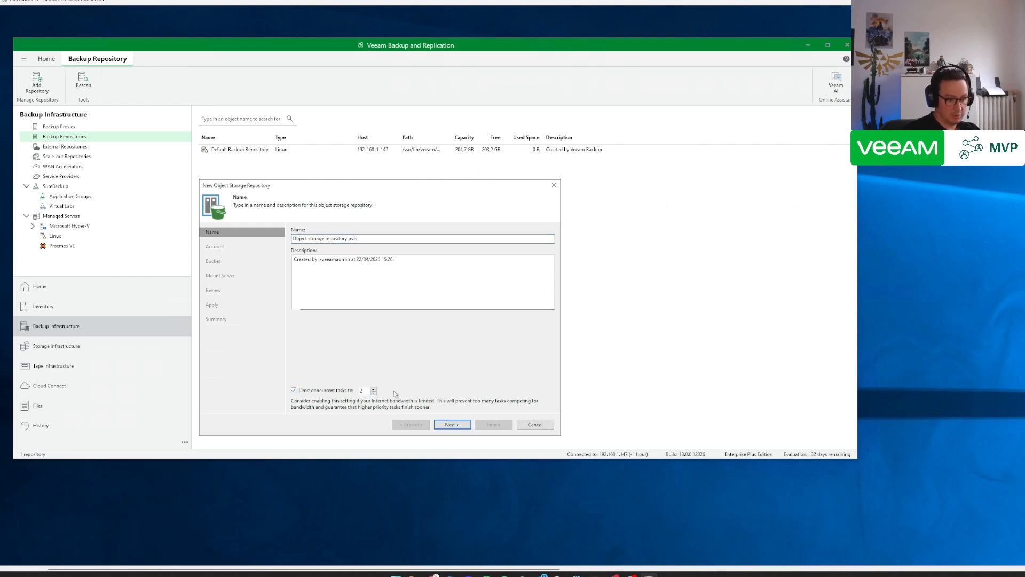
double_click(366, 392)
text(1)
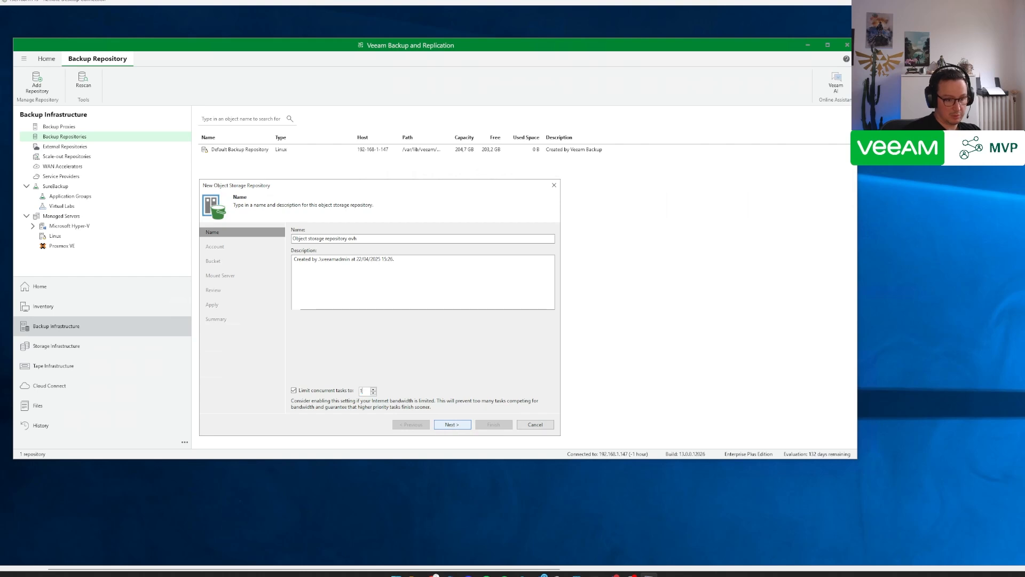
click(450, 425)
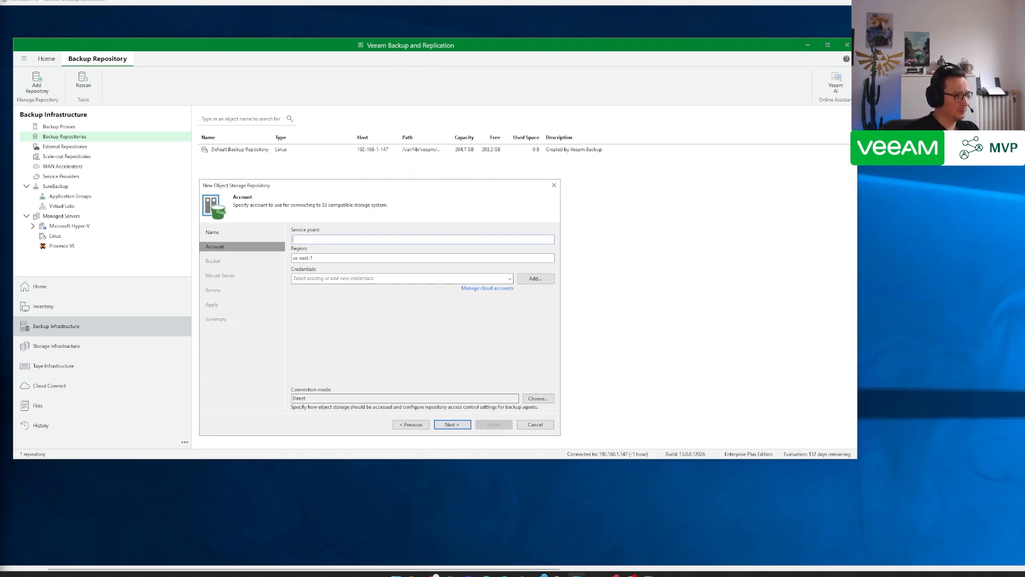
Set the service point to s3.gra.io.cloud.ovh.net with region gra, and add credentials by pasting the access key and secret key
text(s3.gra.io.cloud.ovh.net)
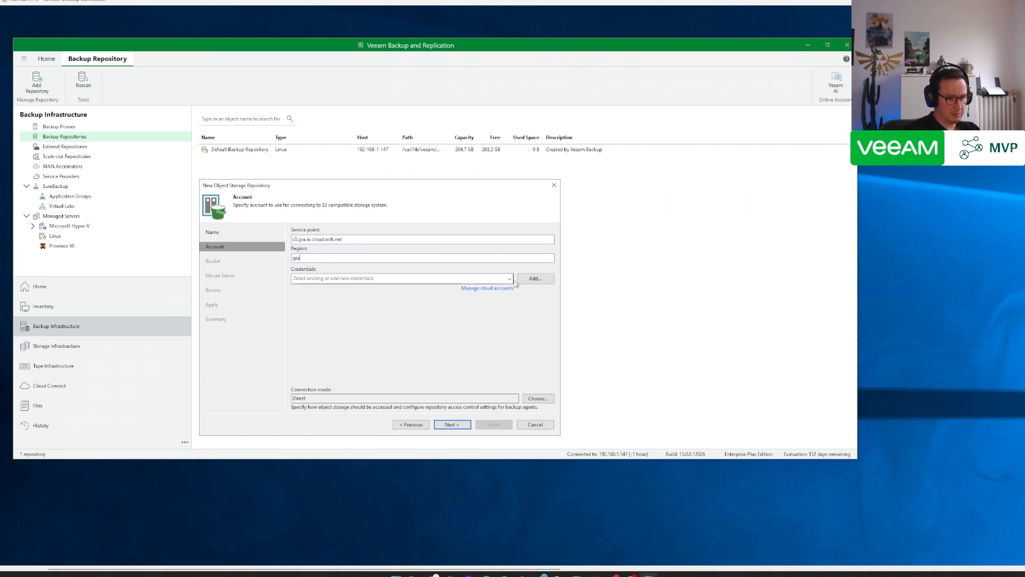
click(535, 278)
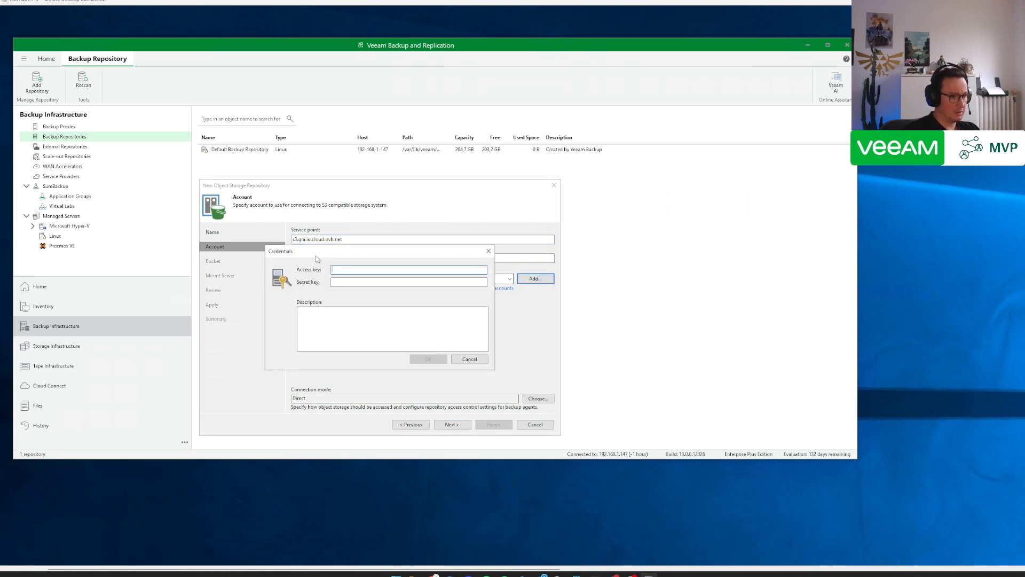
drag(319, 252, 1002, 364)
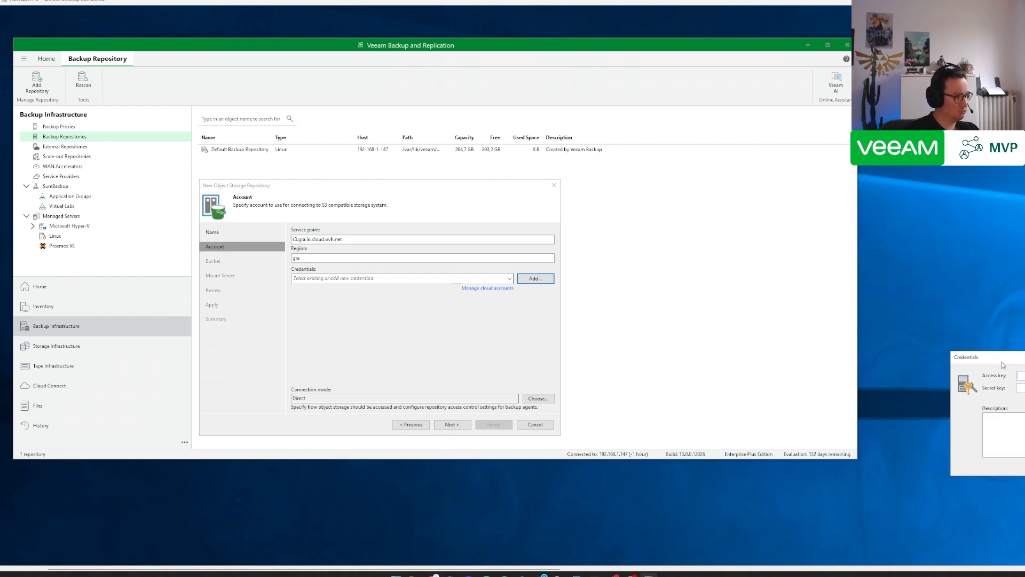
key(alt+Tab)
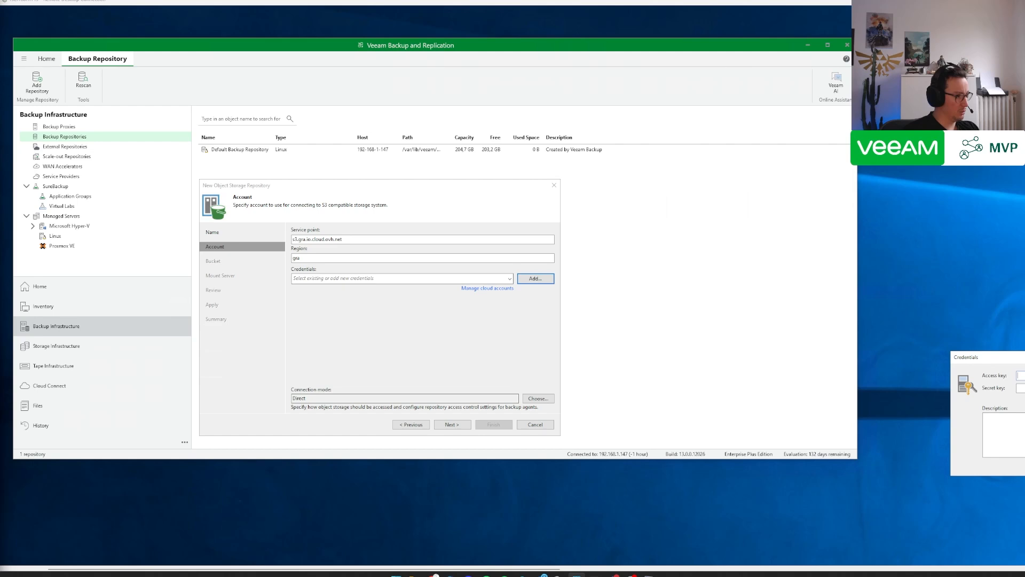
key(alt+Tab)
key(ctrl+v)
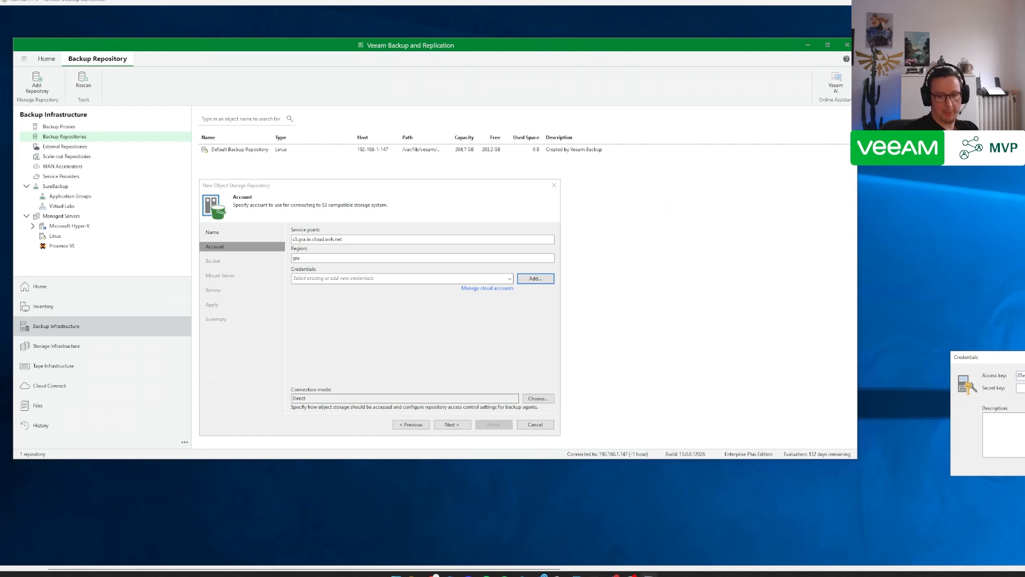
key(alt+Tab)
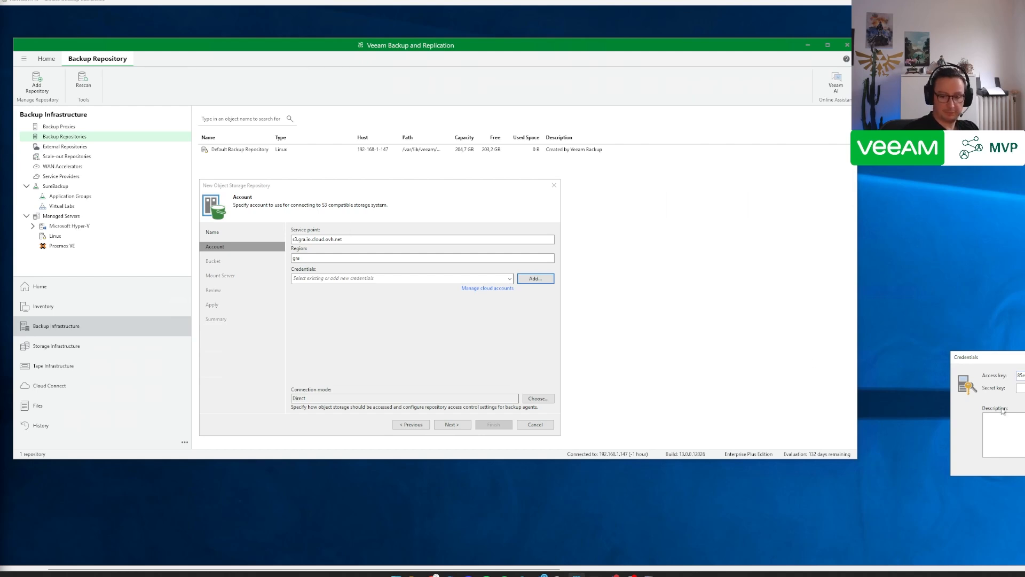
key(ctrl+v)
key(Return)
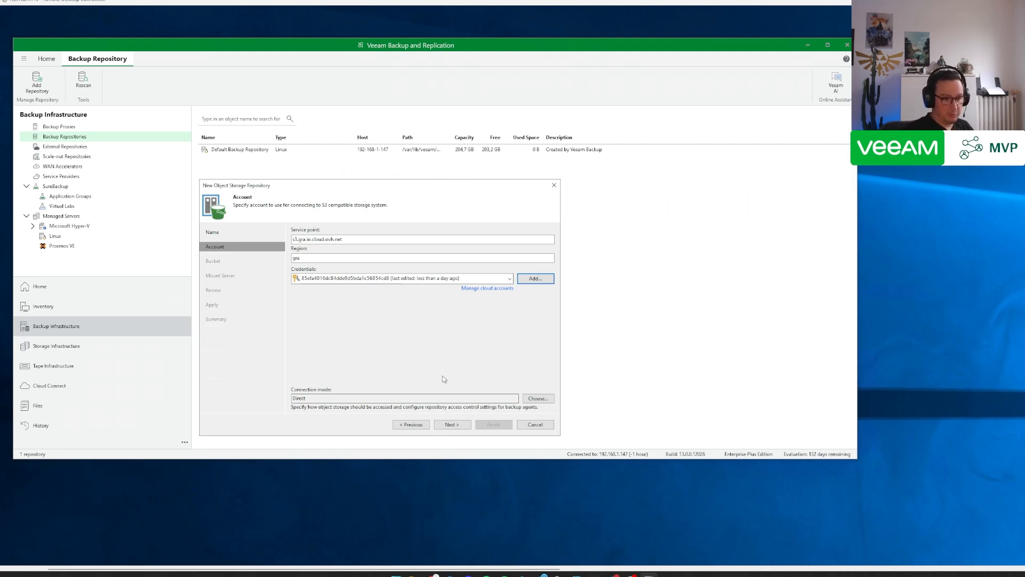
Proceed to the bucket settings and select veeamautobucket as the repository's bucket
click(453, 425)
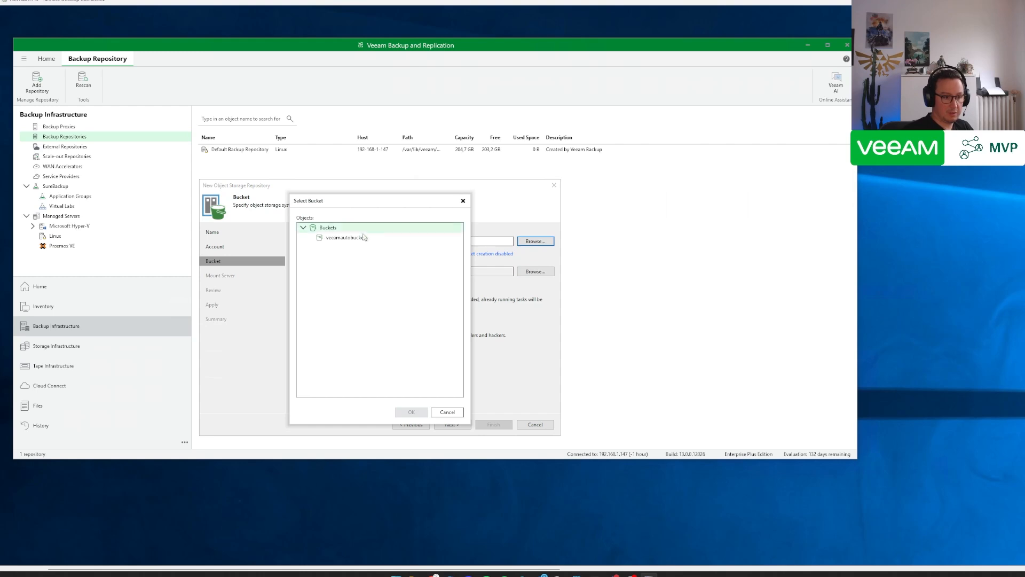
click(352, 237)
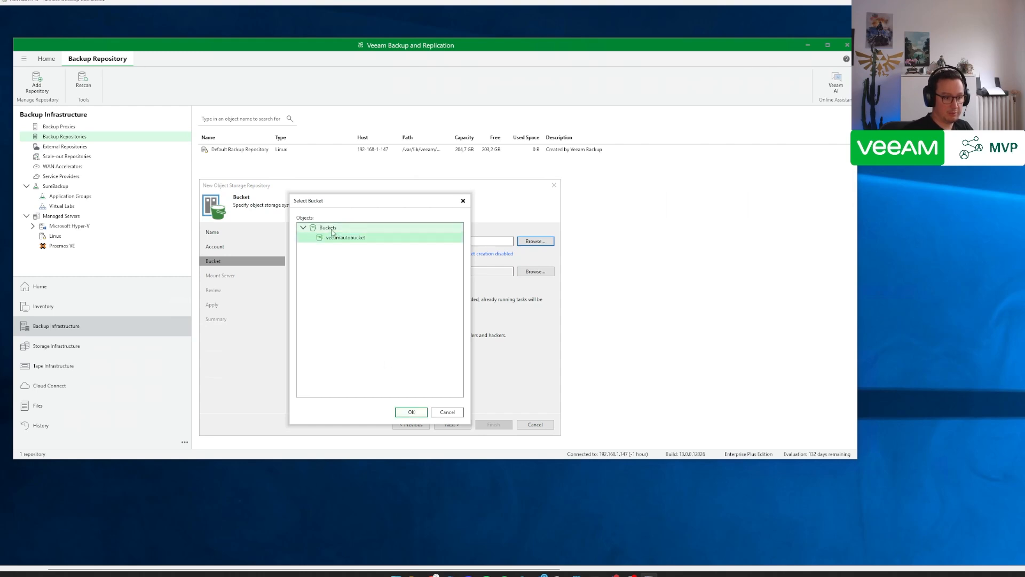
click(411, 412)
Enable automatic creation of new buckets with a maximum of 1 workload per bucket
click(458, 255)
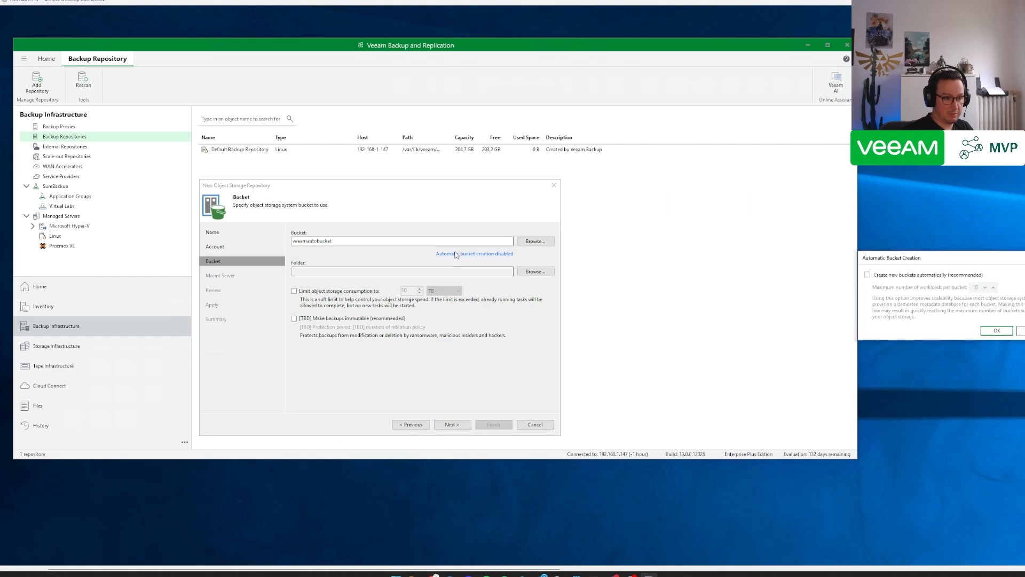
drag(865, 262, 582, 243)
click(564, 260)
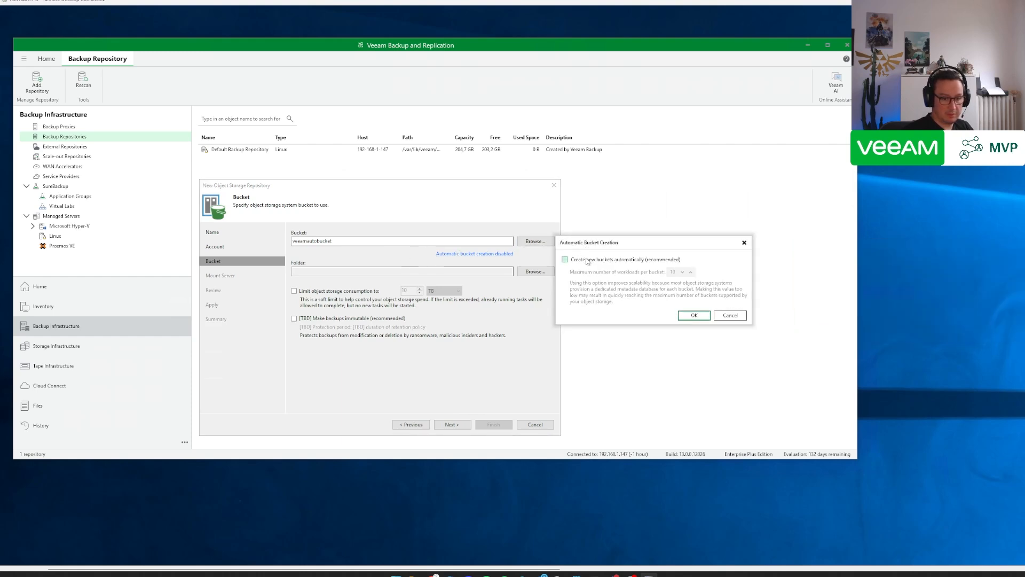
key(BackSpace)
key(BackSpace)
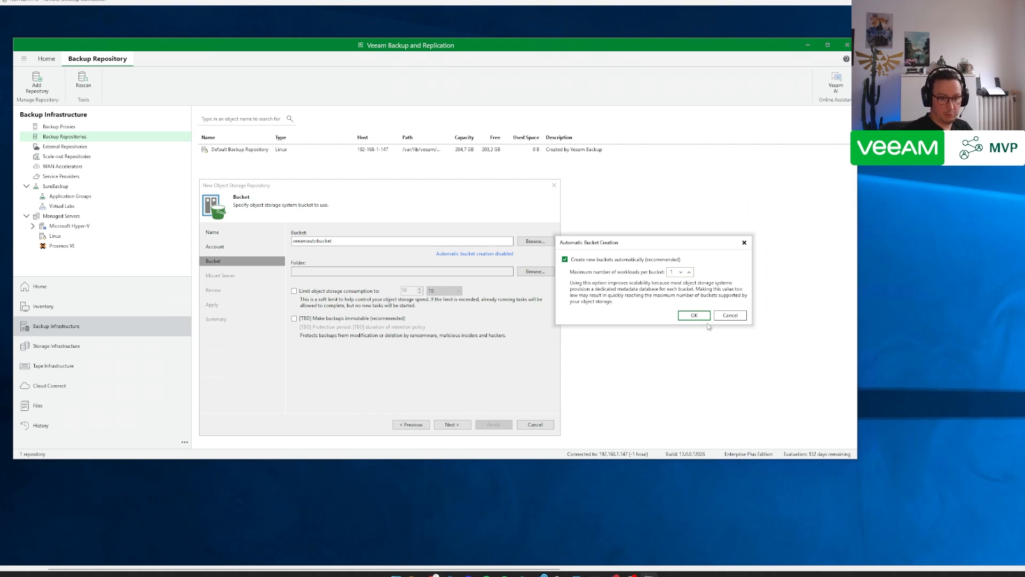
click(694, 315)
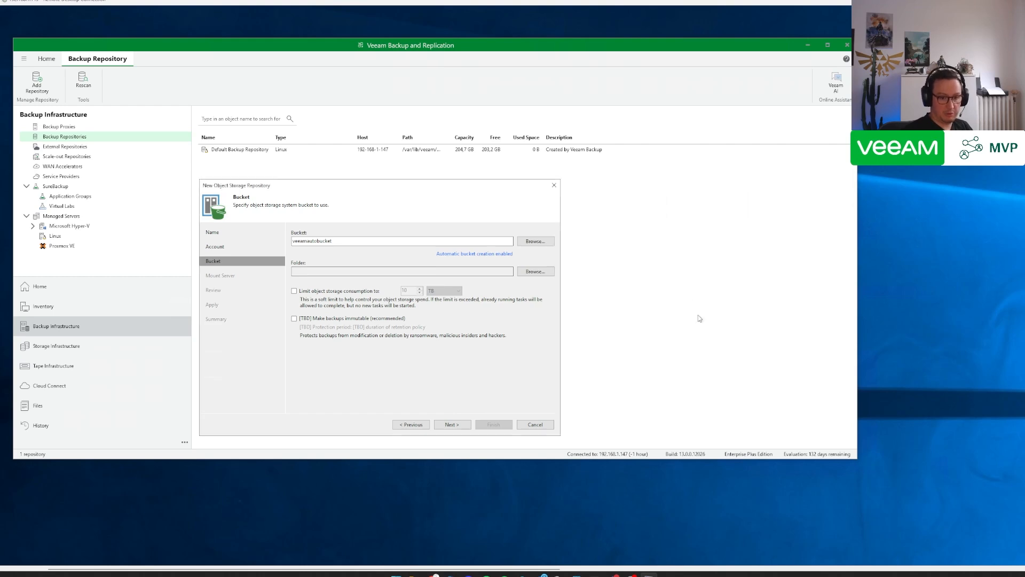
Create a folder named beta in veeamautobucket and select it as the repository folder
click(529, 270)
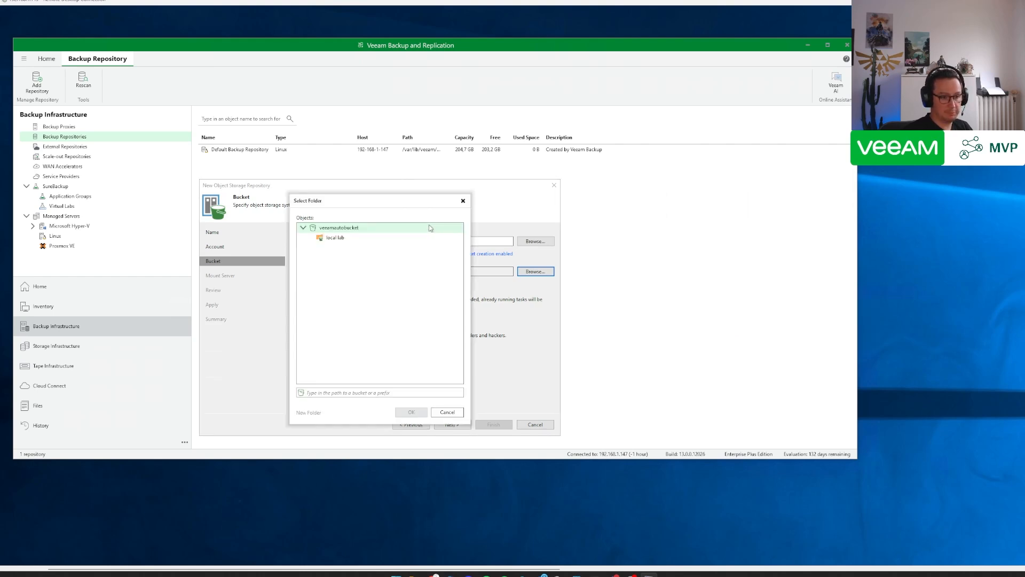
click(352, 237)
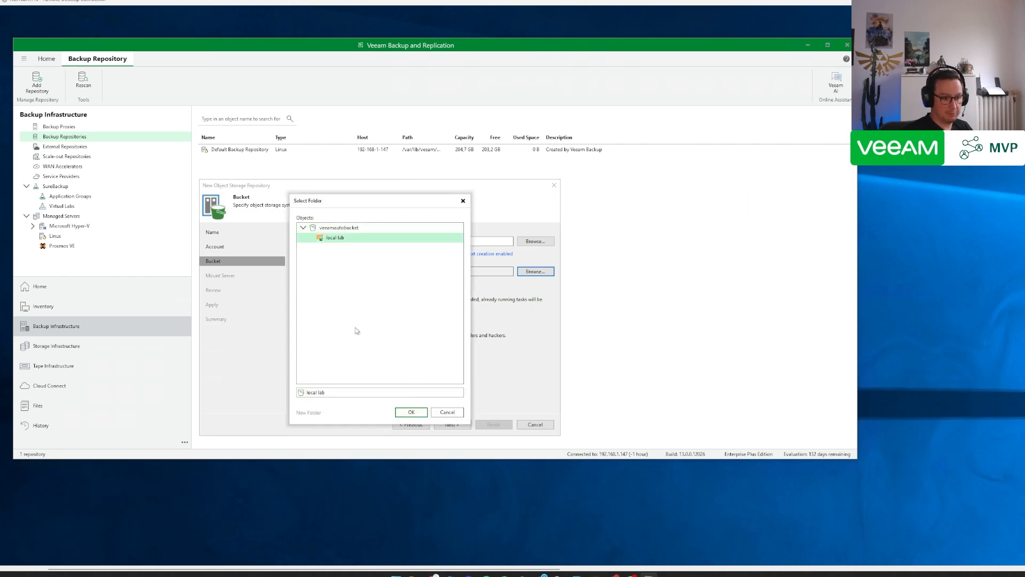
click(326, 229)
click(314, 413)
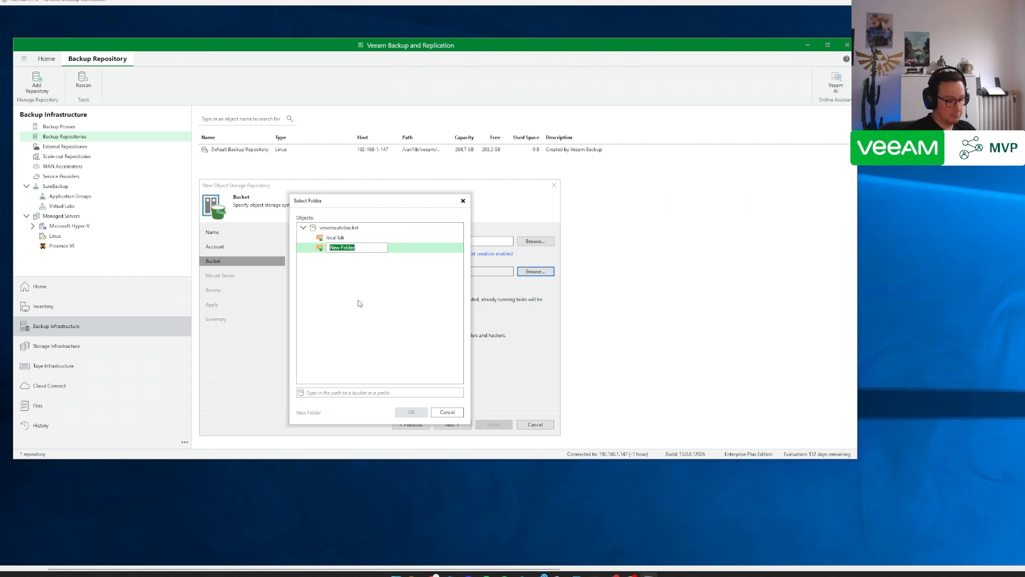
text(beta)
key(Escape)
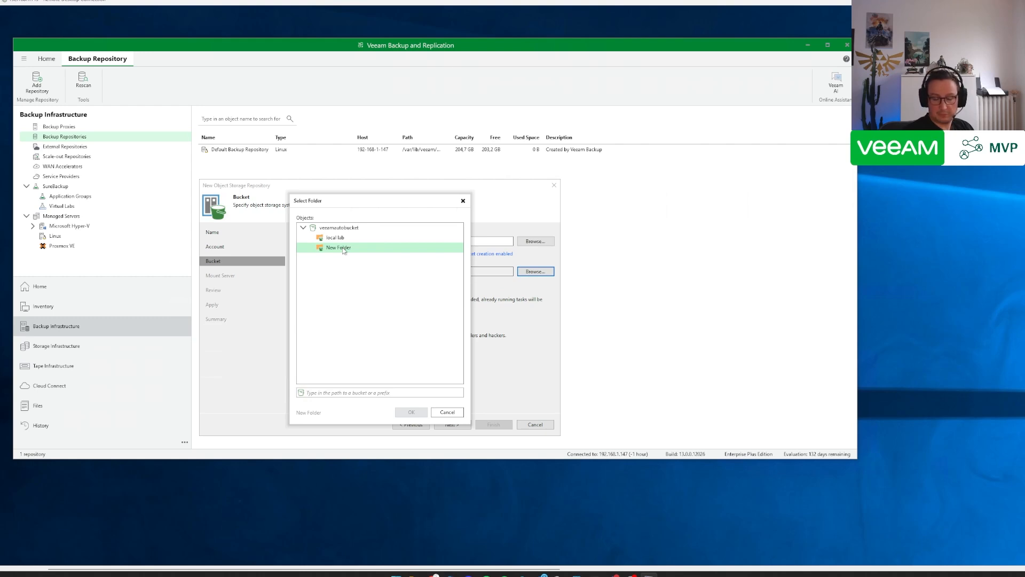
click(408, 412)
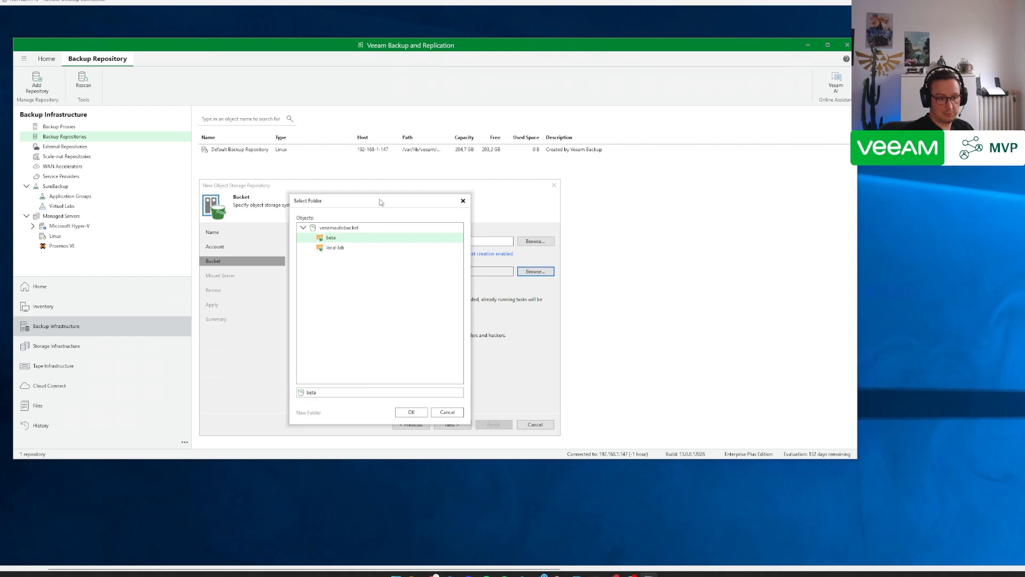
click(411, 411)
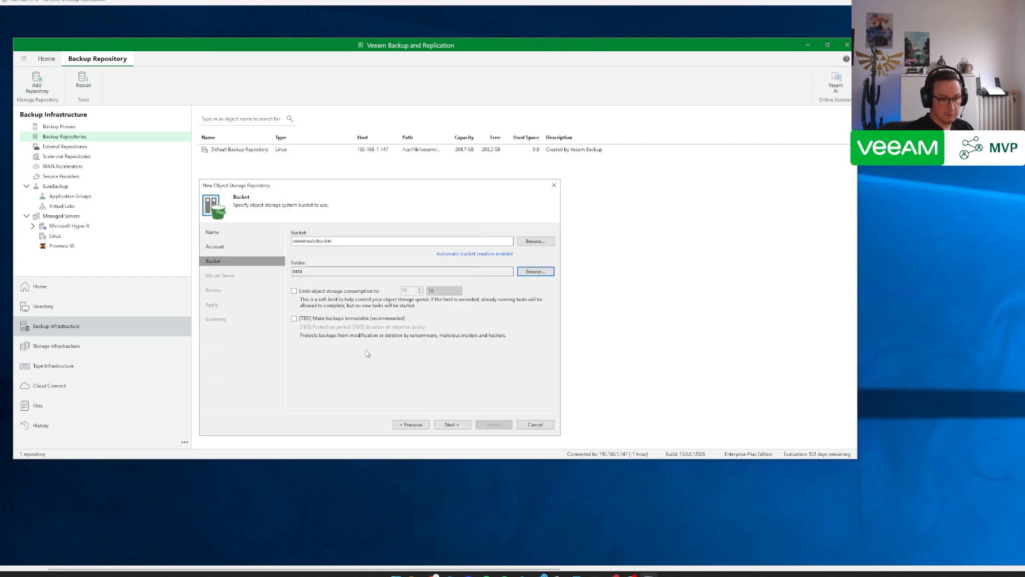
Accept the bucket and folder settings and proceed to the mount server settings of the new object storage repository
click(452, 424)
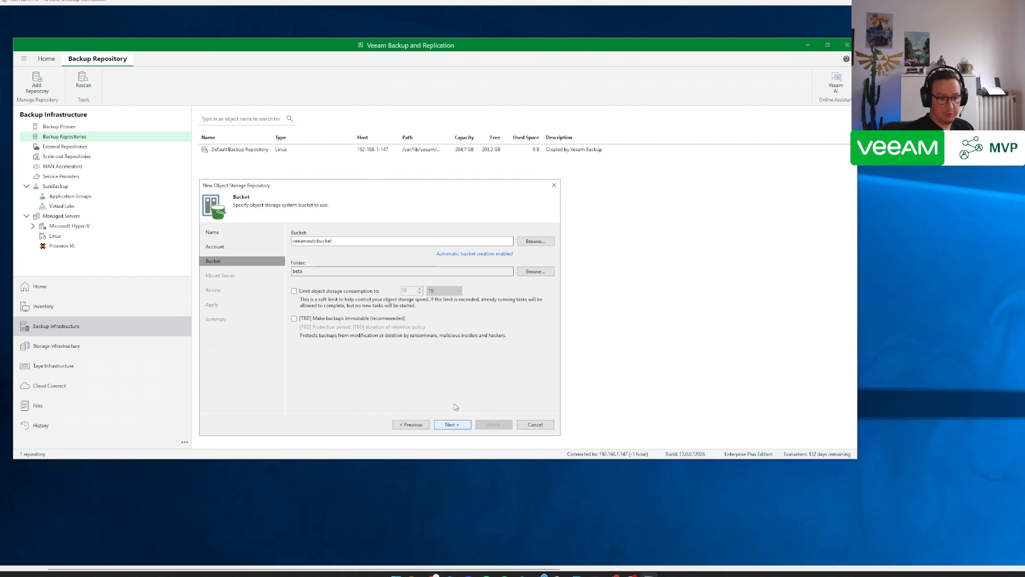
drag(499, 569, 423, 558)
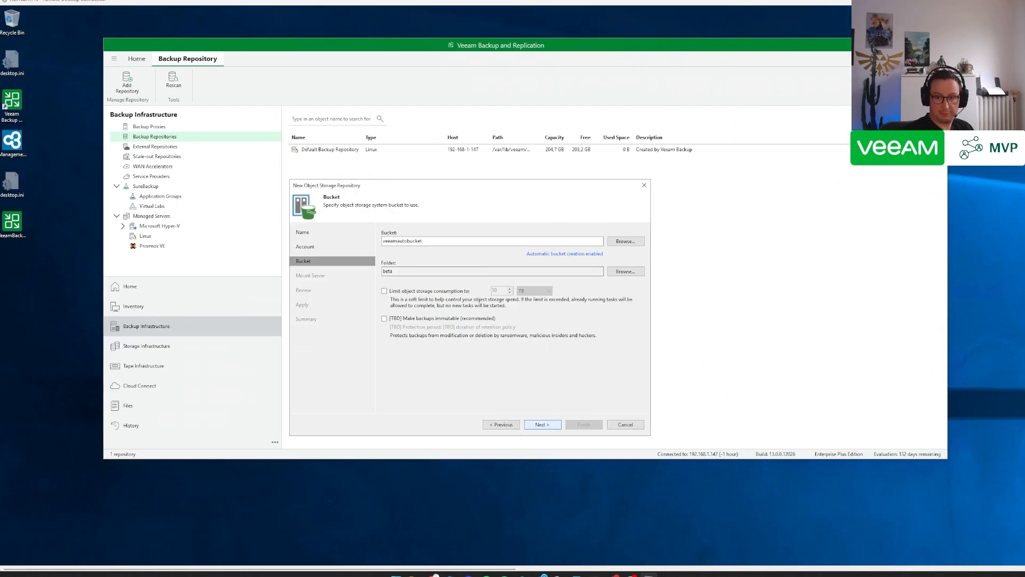
click(522, 574)
click(585, 288)
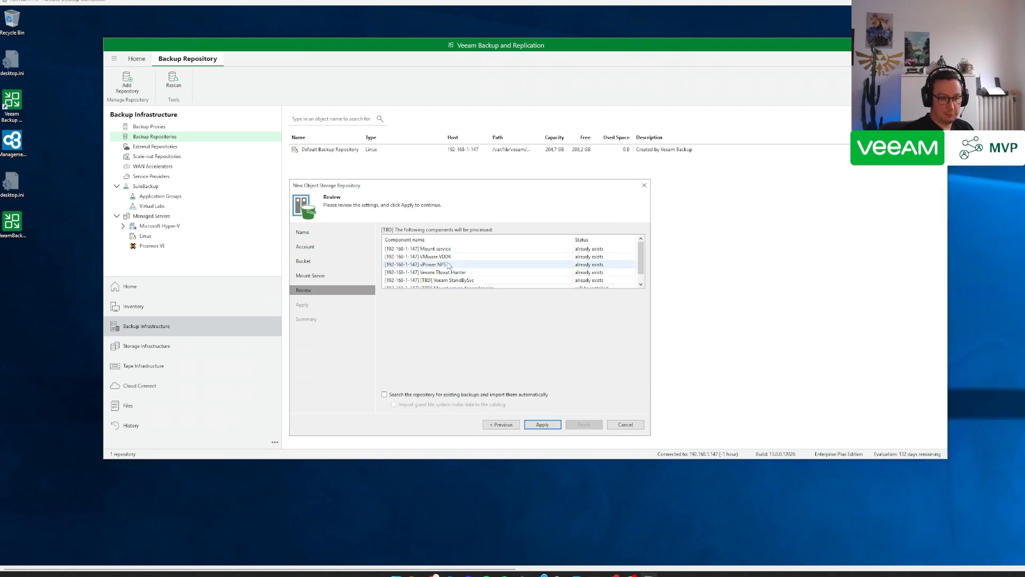
click(501, 425)
Examine the available Windows and Linux mount servers and the Linux mount server's vPower NFS and write cache settings
click(428, 268)
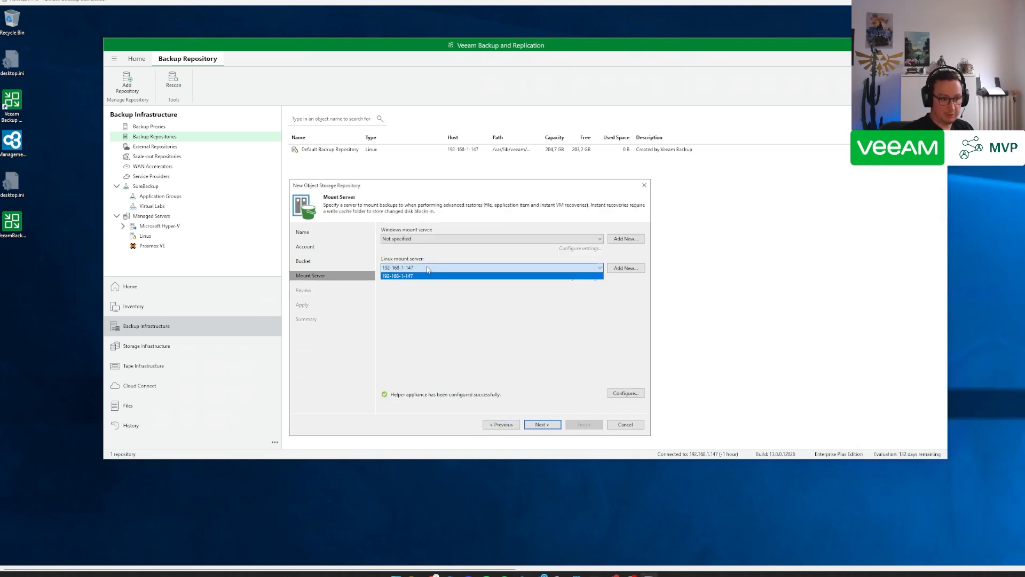
click(429, 268)
click(434, 241)
click(435, 241)
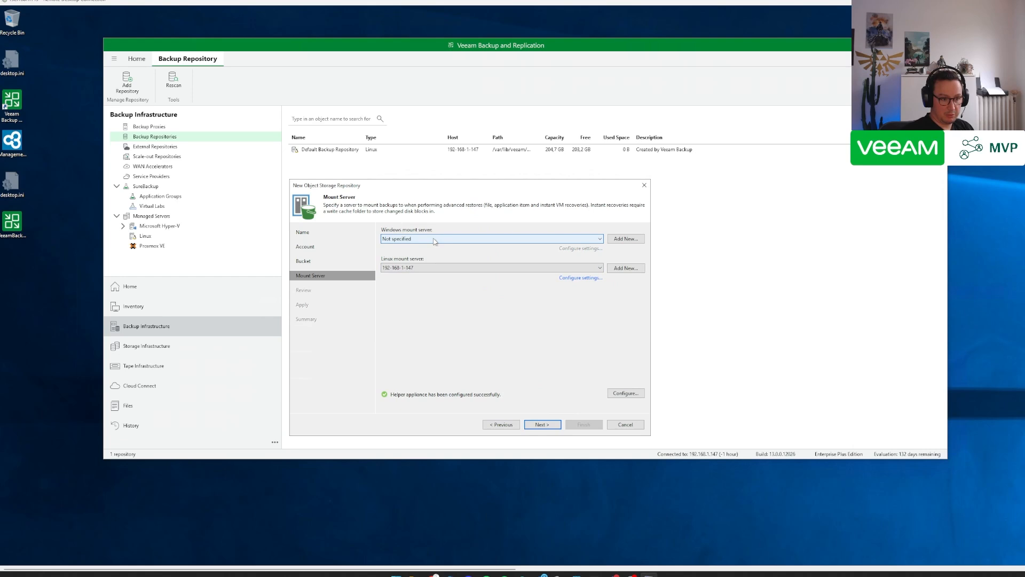
click(430, 268)
click(437, 269)
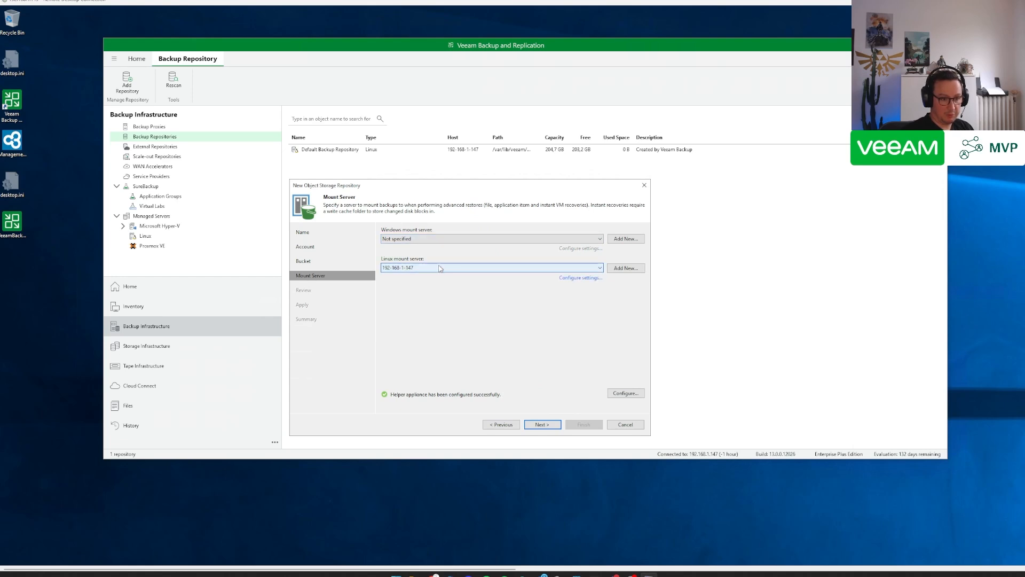
click(580, 278)
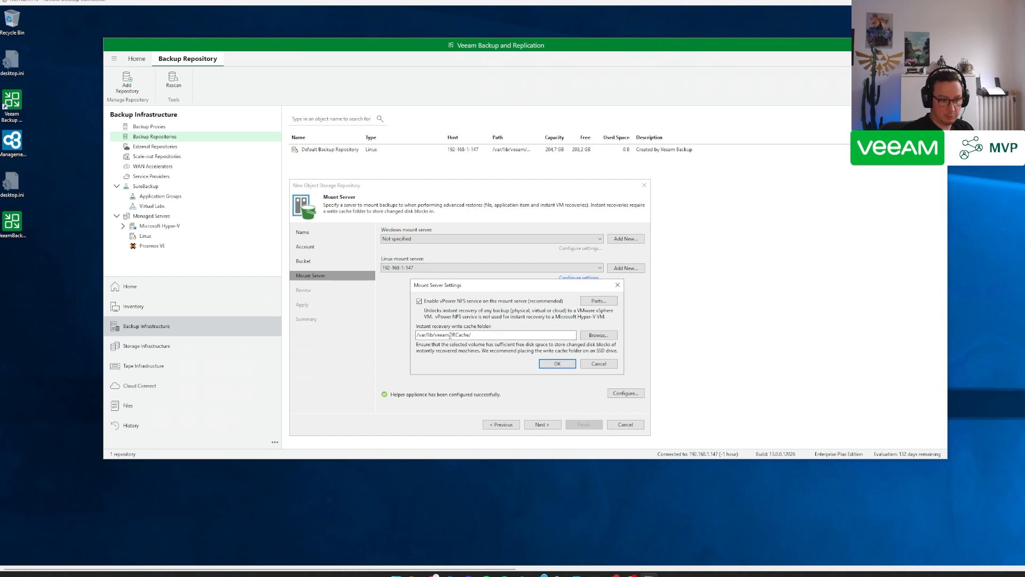
click(597, 365)
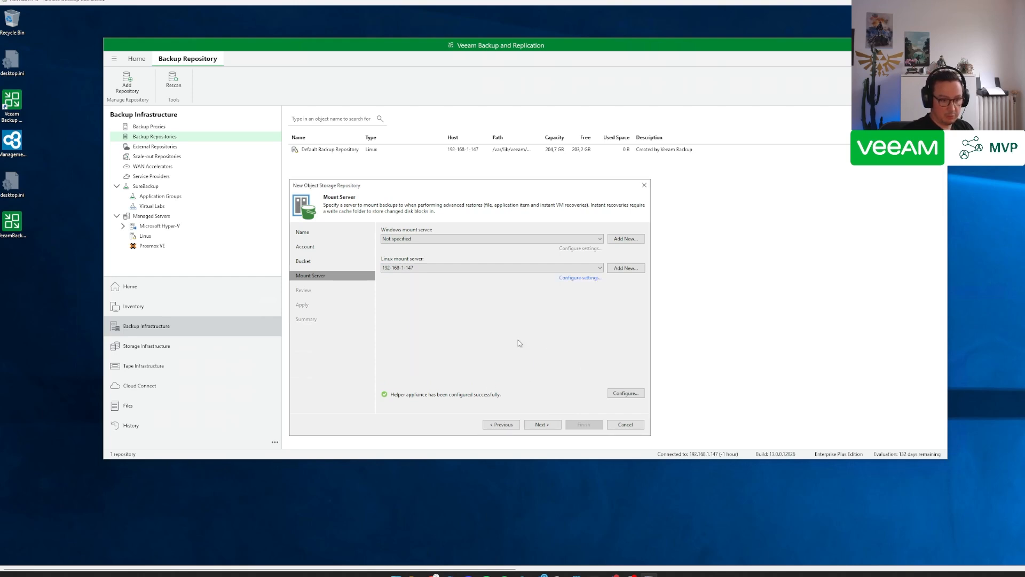
Check which managed server is assigned as the helper appliance, leaving its settings as they are
click(618, 394)
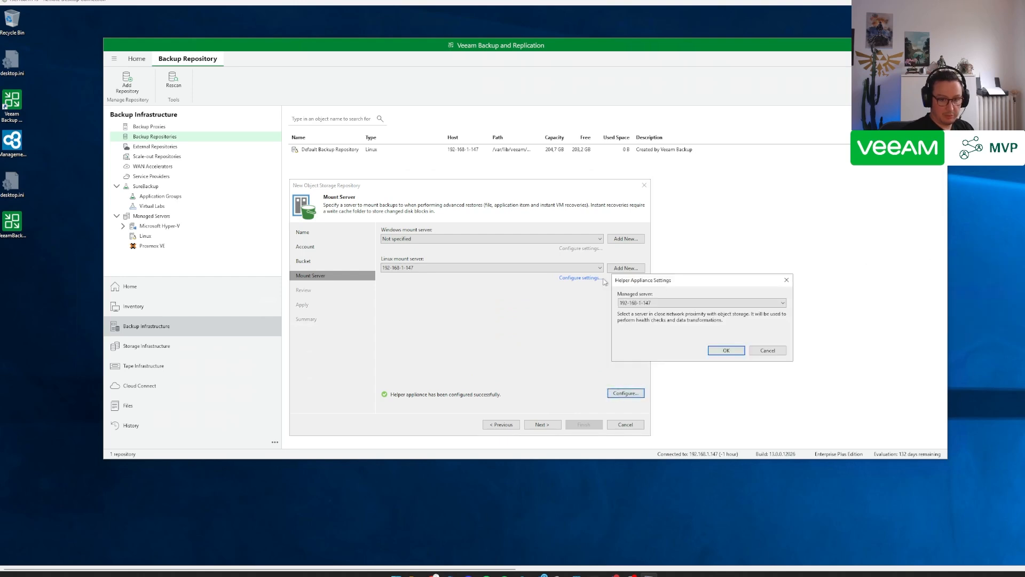
click(522, 302)
click(522, 303)
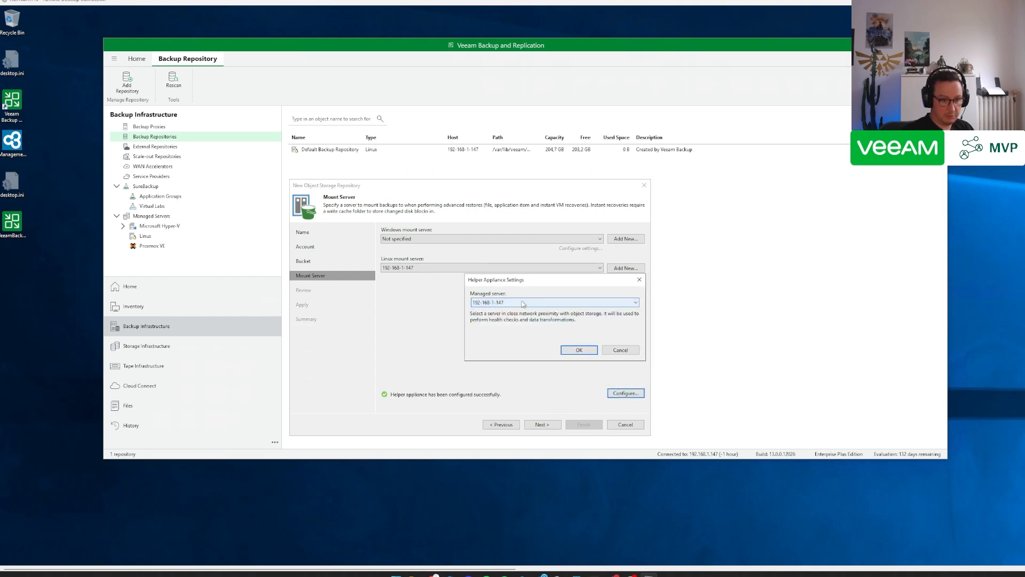
click(621, 350)
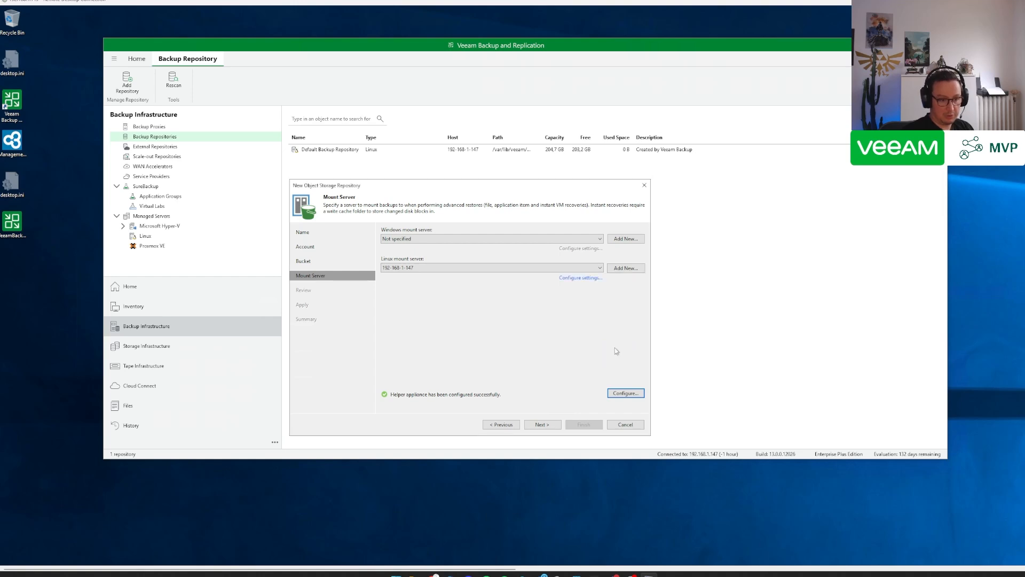
Proceed to the review, look through the components for processing, and apply the object storage repository settings
click(542, 424)
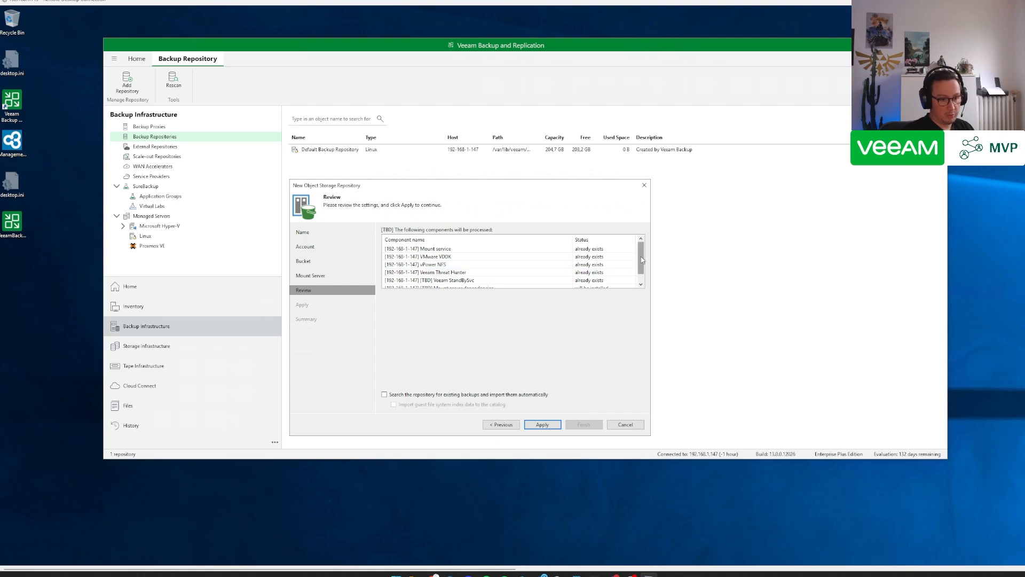
drag(641, 263, 642, 274)
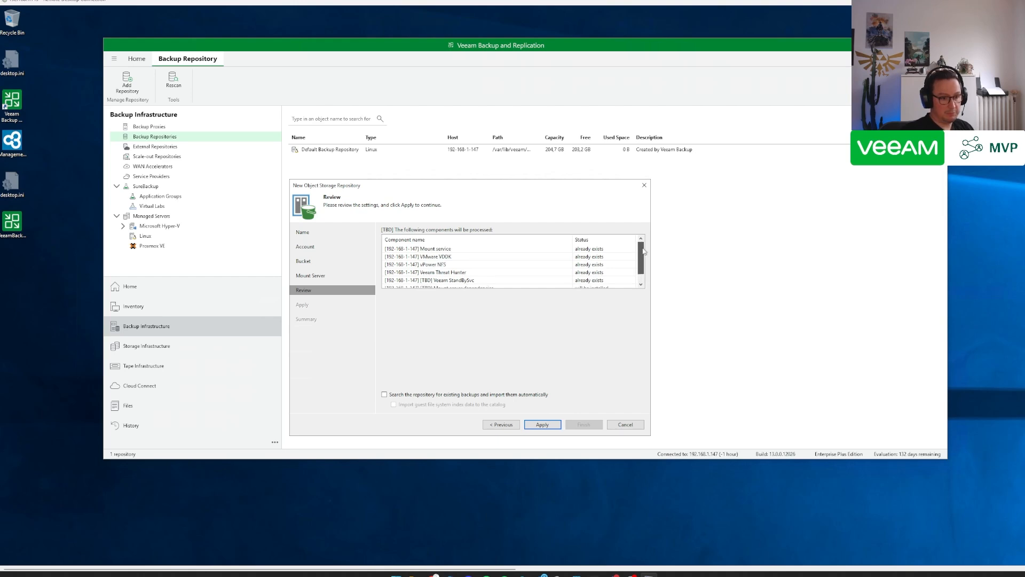
scroll(642, 264, up, 1)
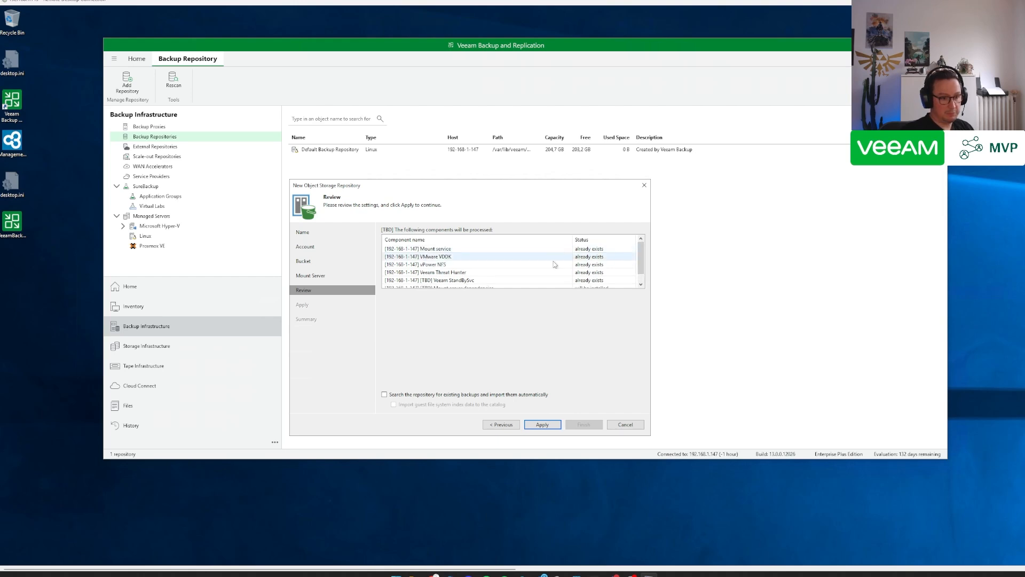
click(541, 425)
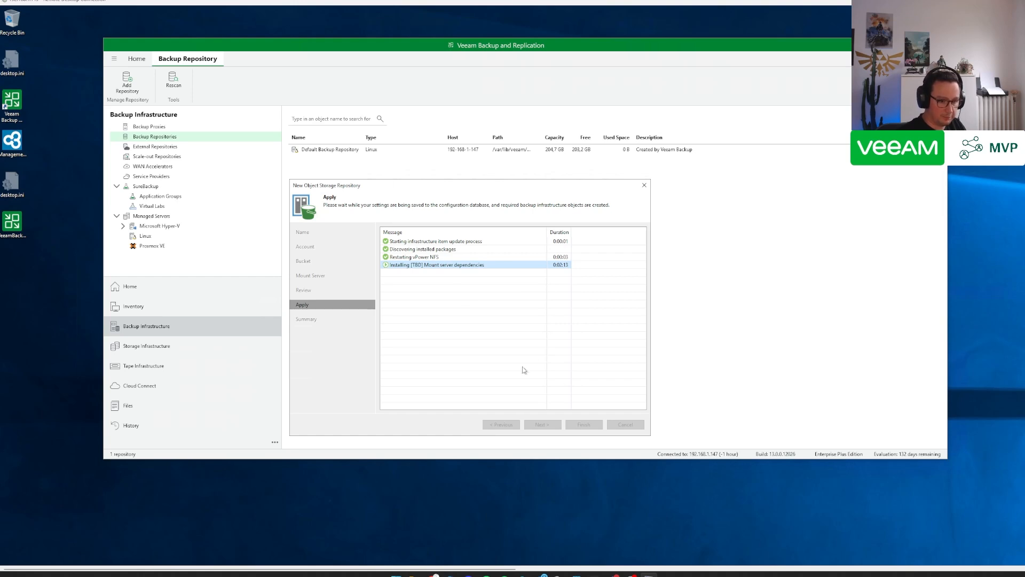
Switch to the Veeam Backup & Replication web console in the browser and open Logs and Events
click(152, 405)
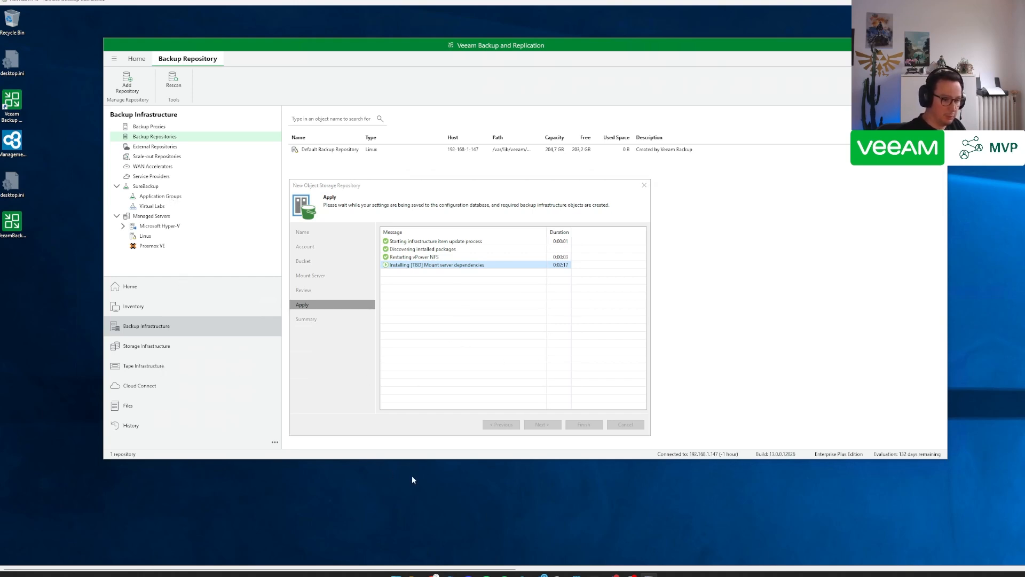
mouse_move(435, 574)
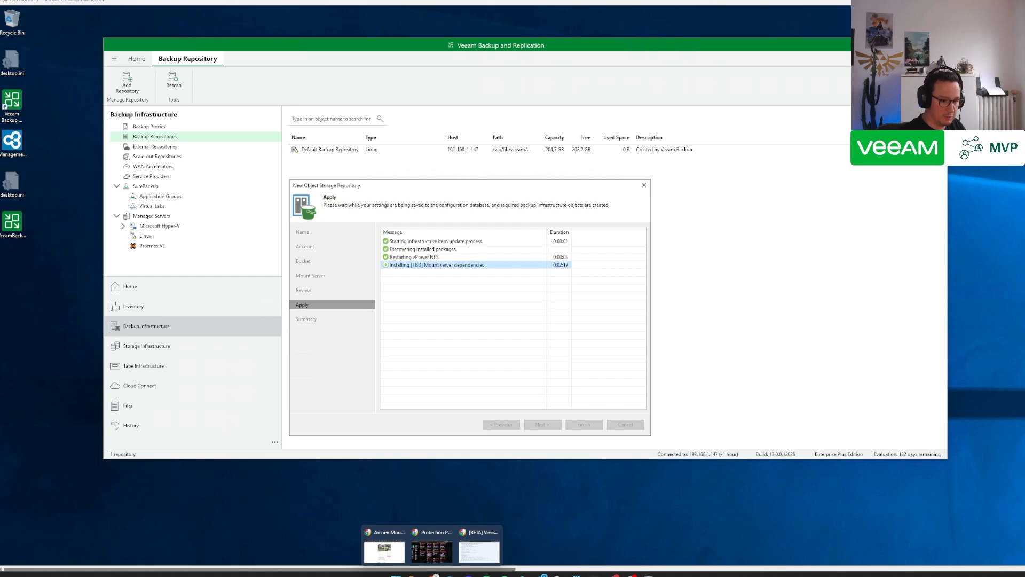
click(479, 551)
click(255, 3)
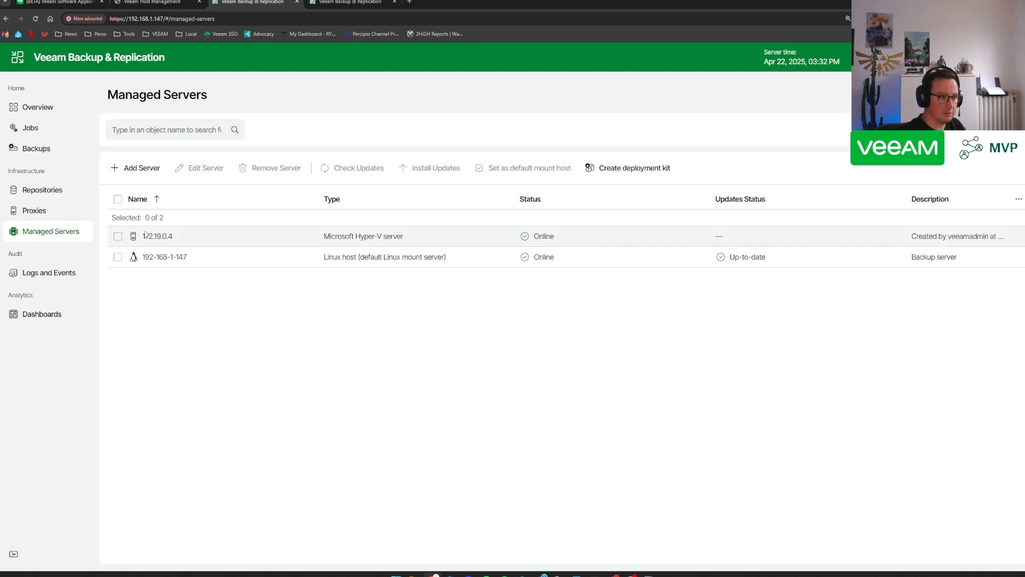
click(51, 273)
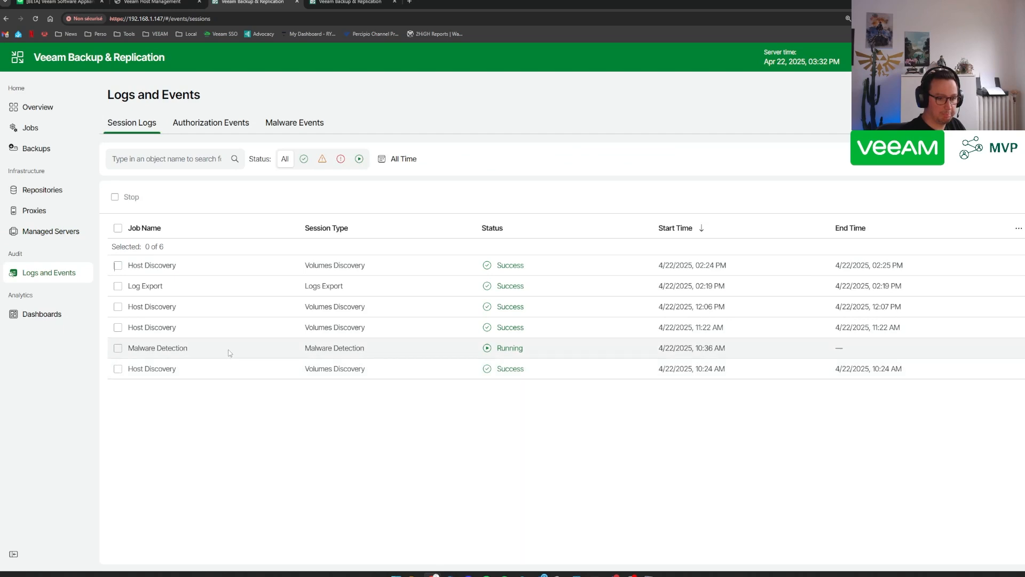
Look through the authorization events with the All Time period and the malware events, and return to the session logs
click(145, 272)
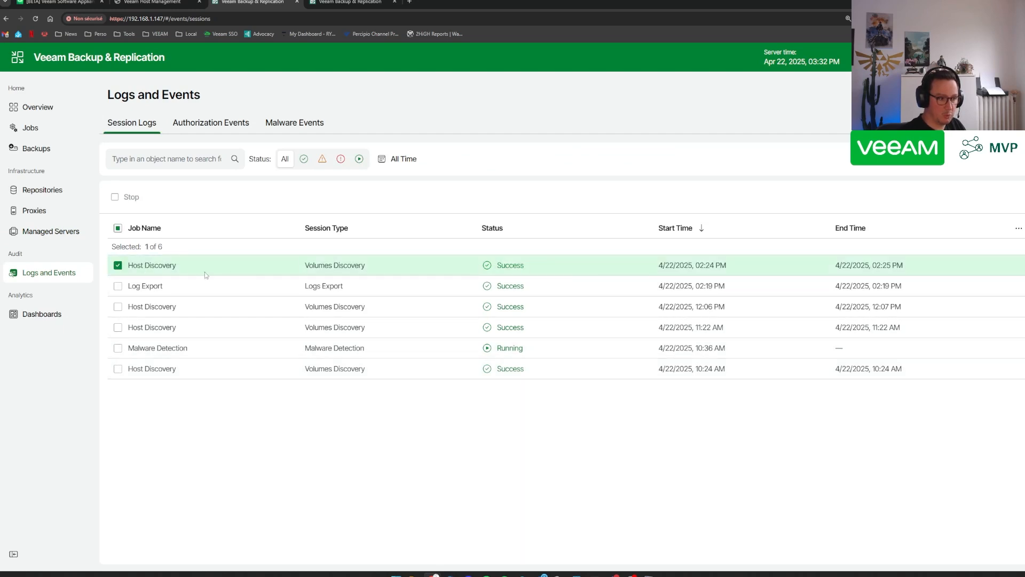
click(217, 125)
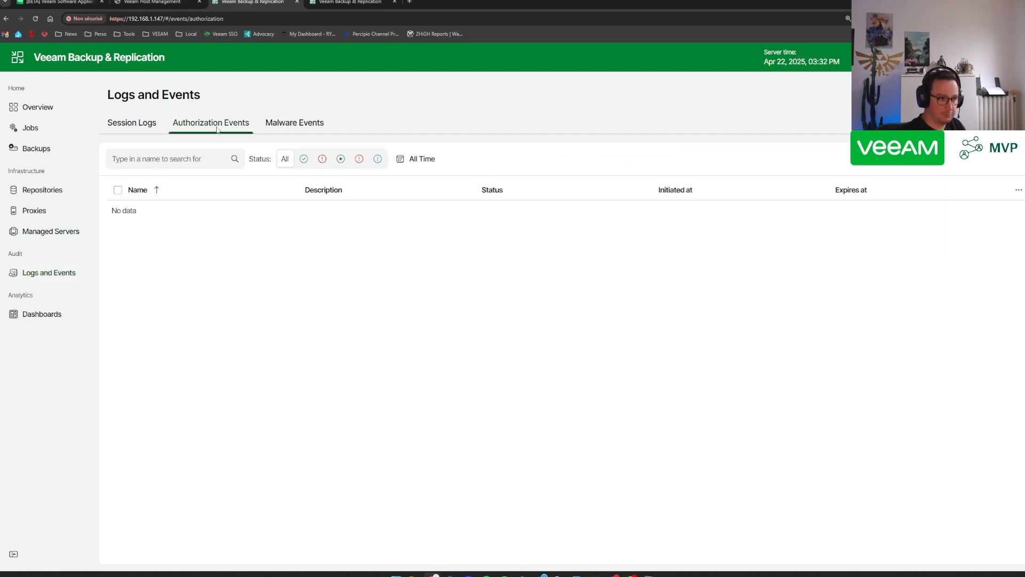
click(406, 169)
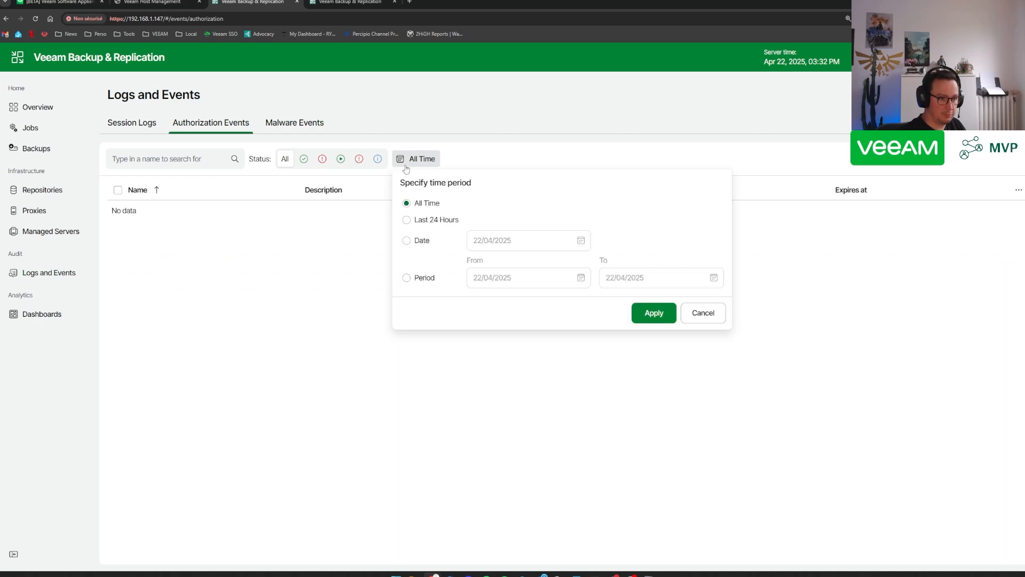
click(658, 320)
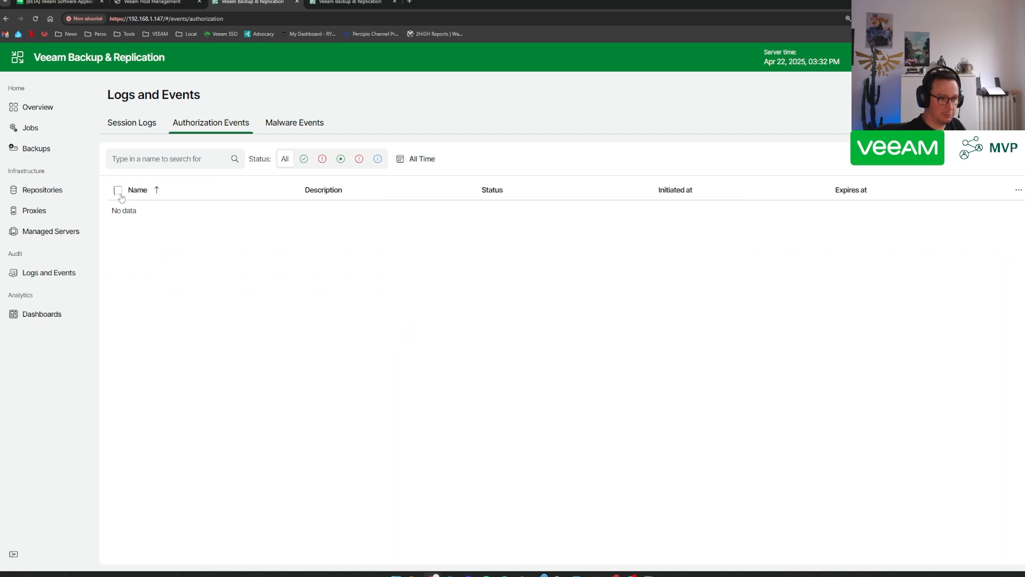
click(291, 123)
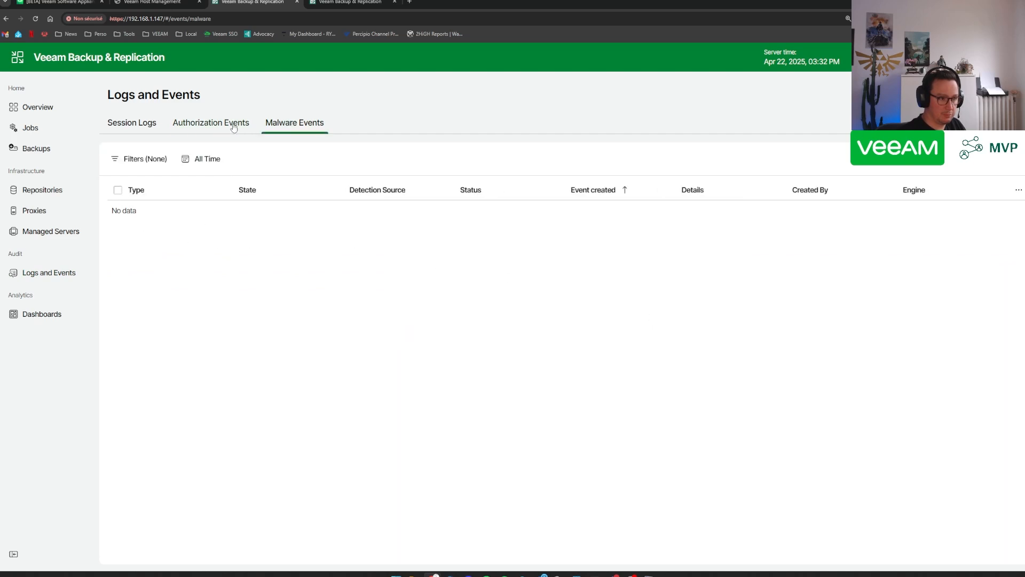
click(199, 127)
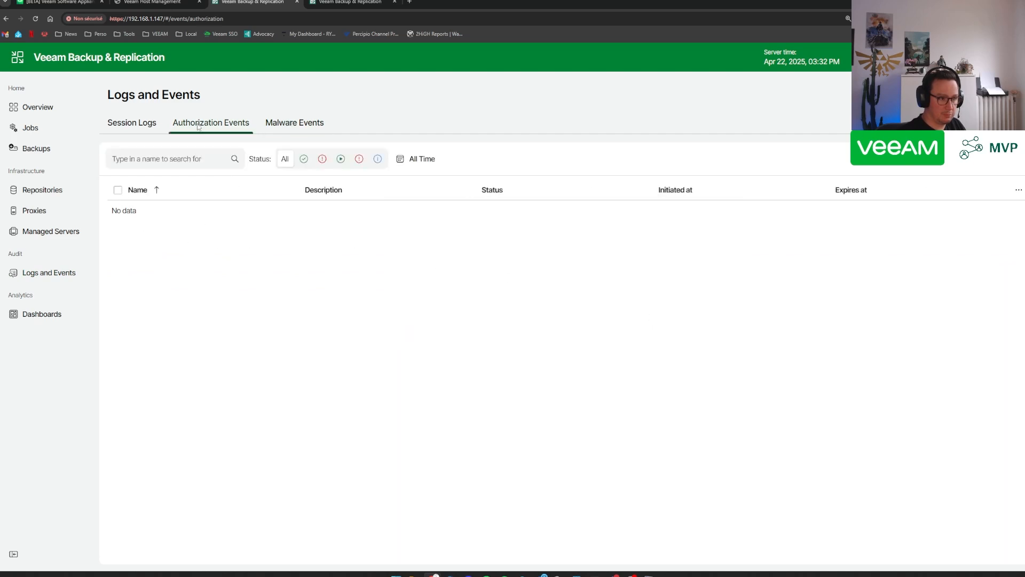
click(135, 126)
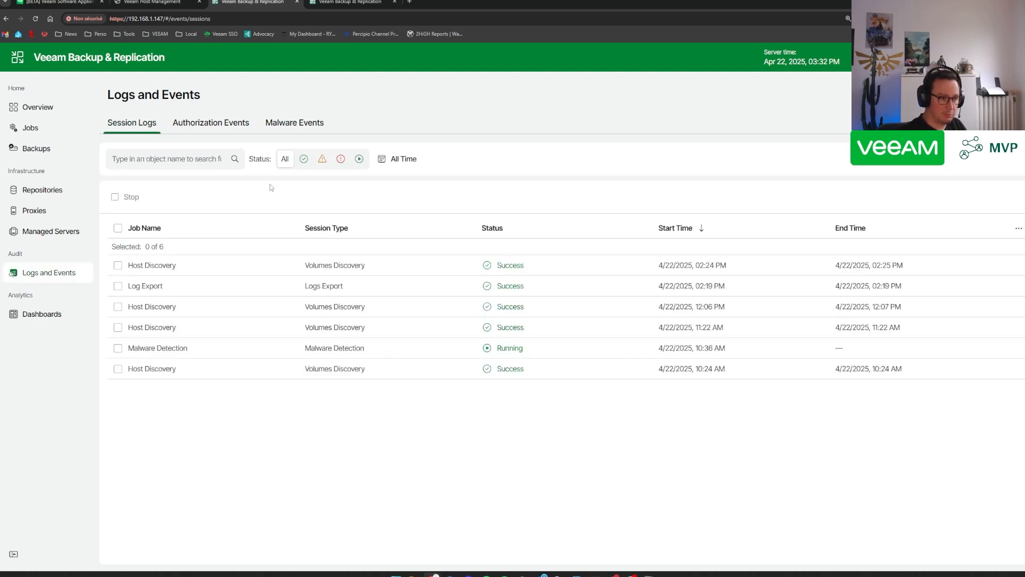
View the details of the most recent Host Discovery session, close them and deselect the session
click(398, 160)
click(315, 194)
click(507, 268)
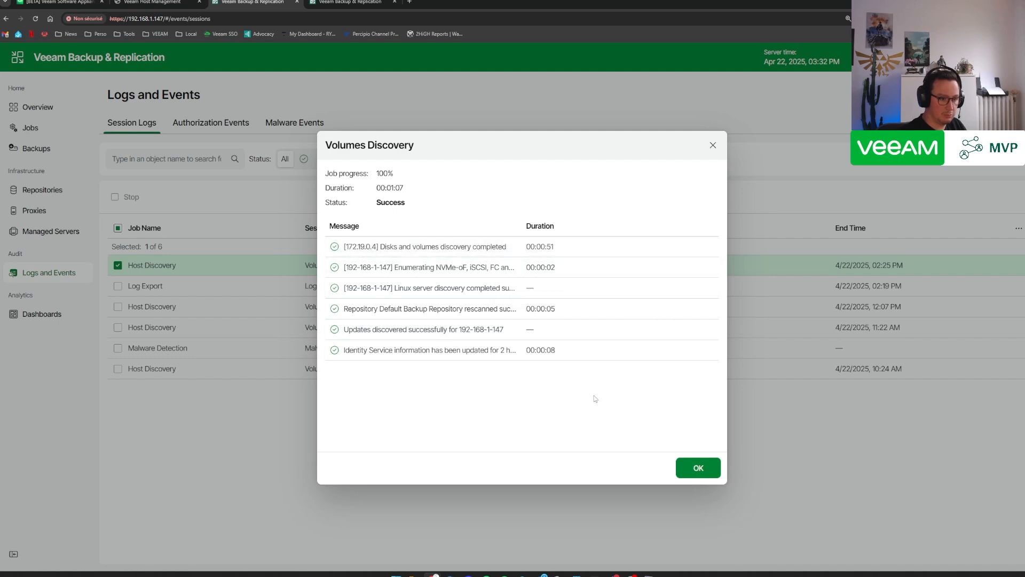
click(699, 468)
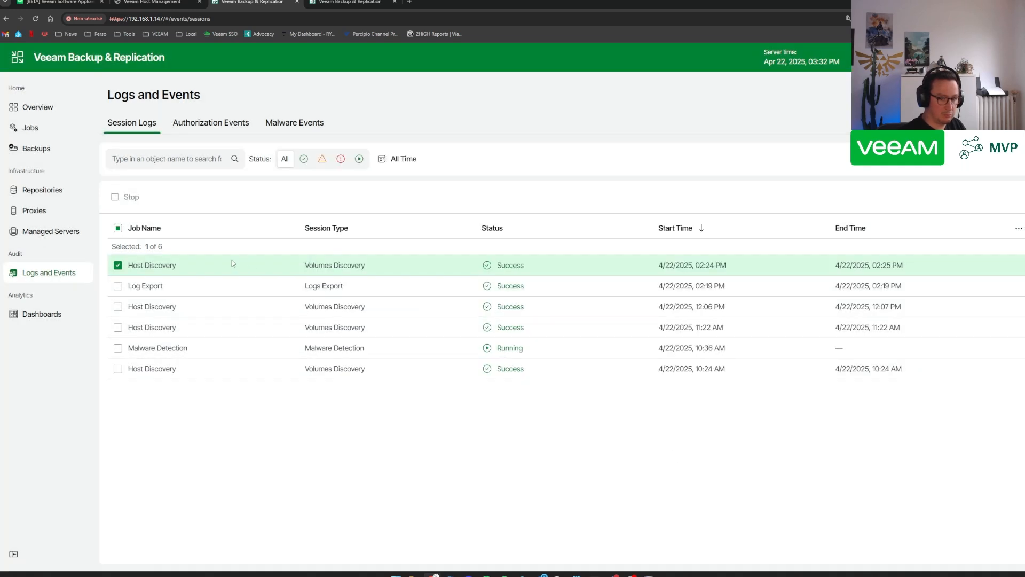
click(117, 265)
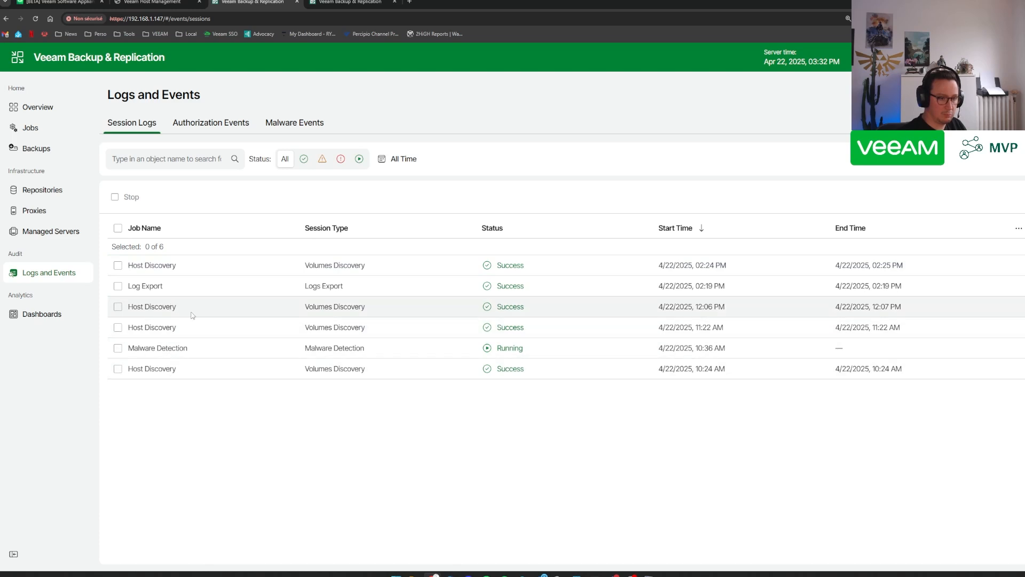
Examine the time period filter choices and the column options of the session logs without changing them
click(398, 159)
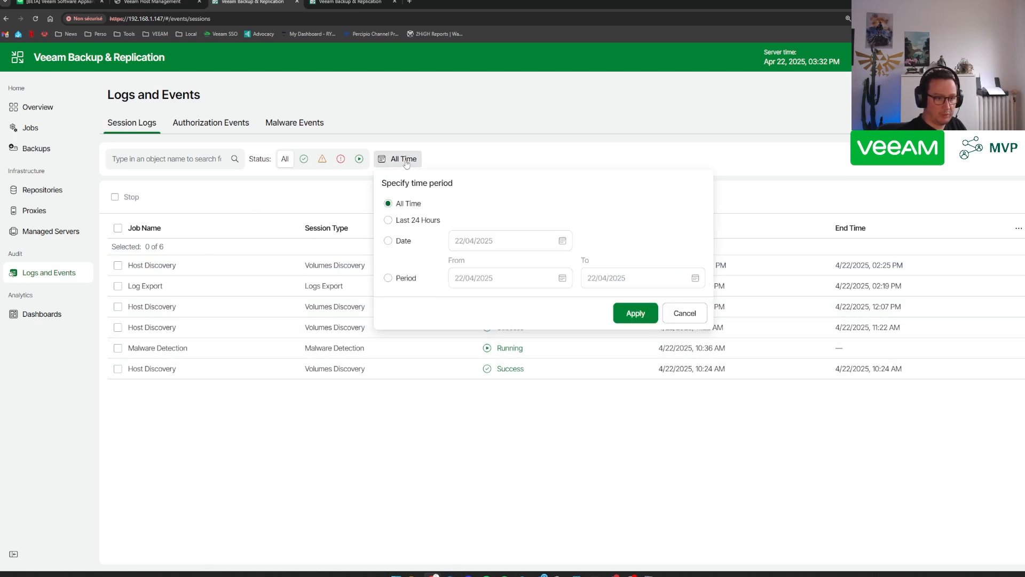
click(683, 313)
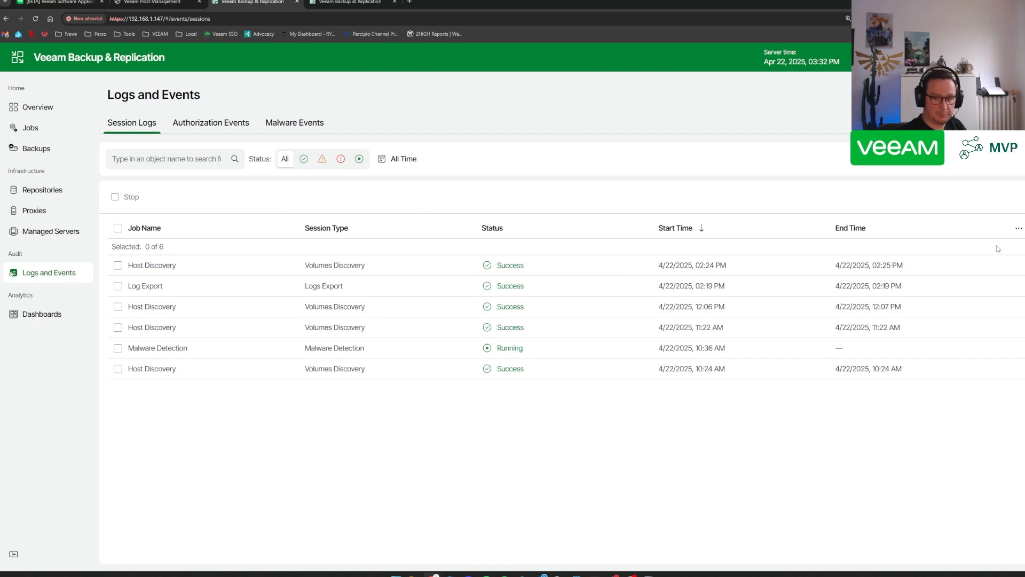
click(1018, 228)
click(240, 196)
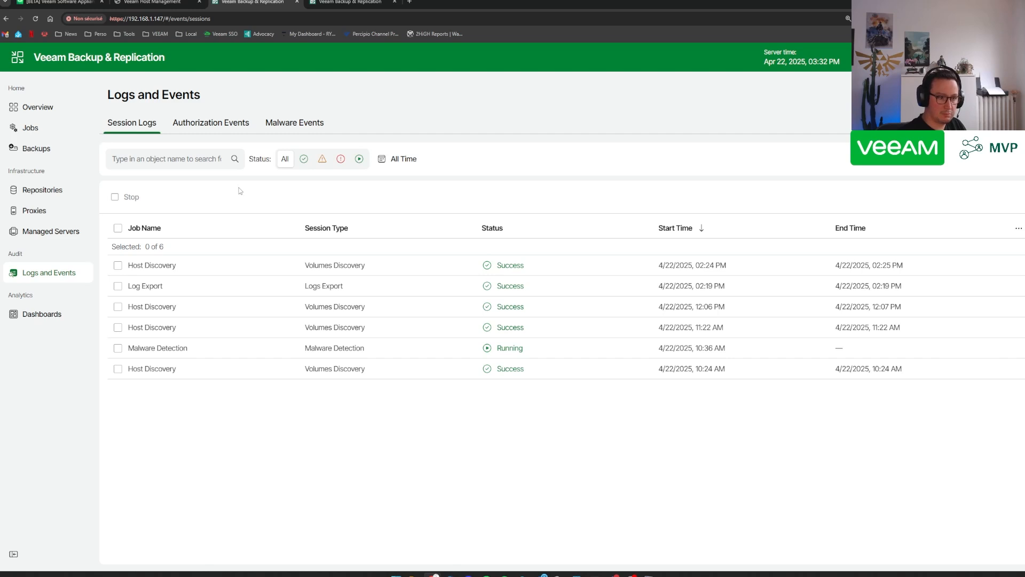
Filter the session logs by Success and Warning status, reset to all, filter by Success only, and clear the filter
click(303, 159)
click(321, 159)
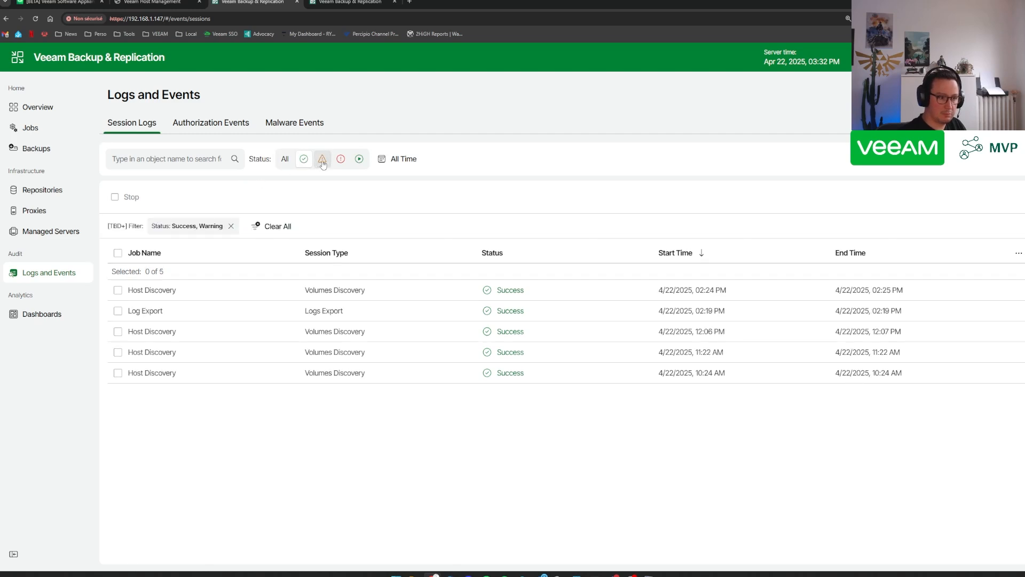
click(286, 161)
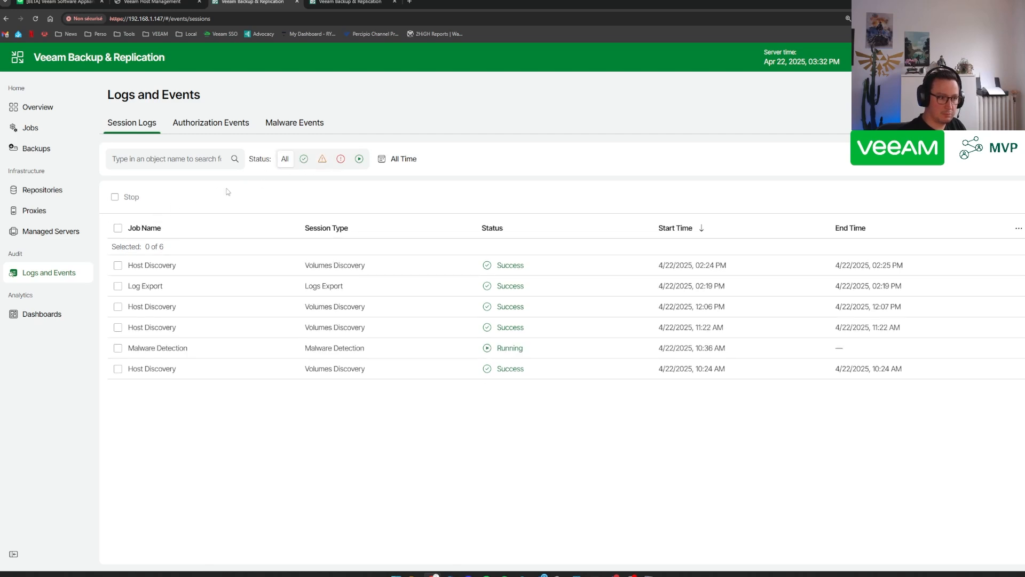
click(302, 159)
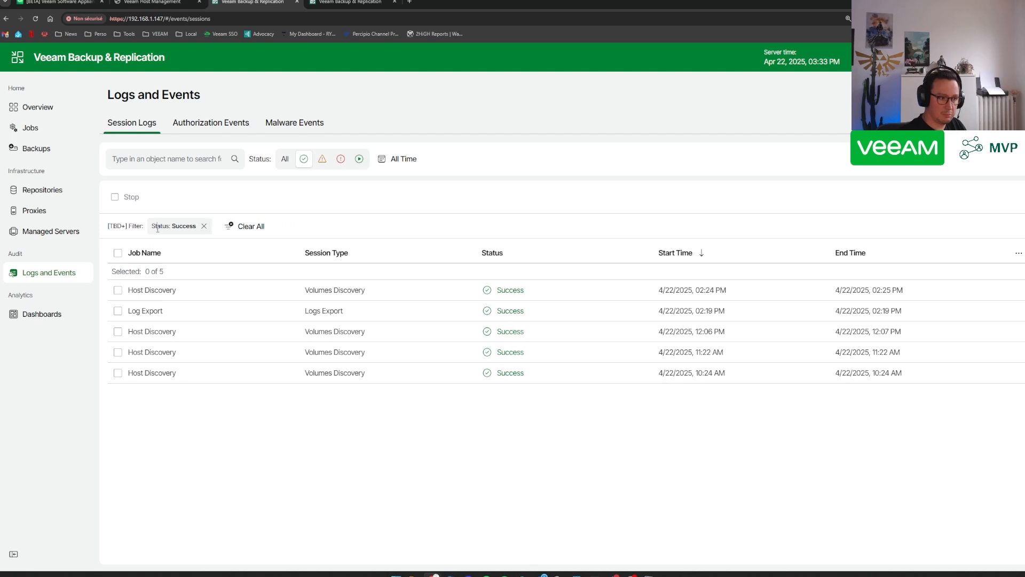
click(228, 226)
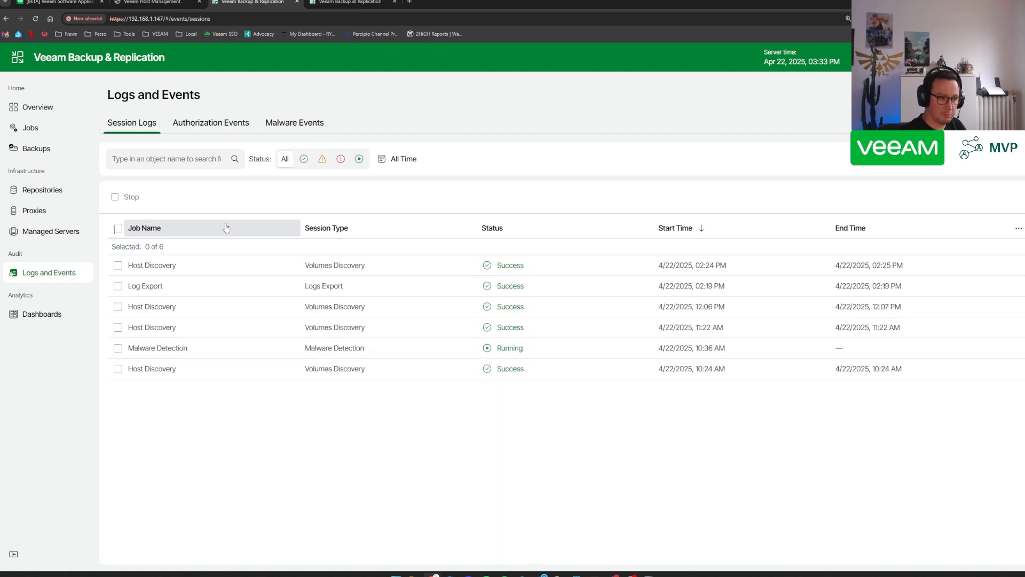
View the authorization events and the malware events, and go back to the session logs
click(211, 124)
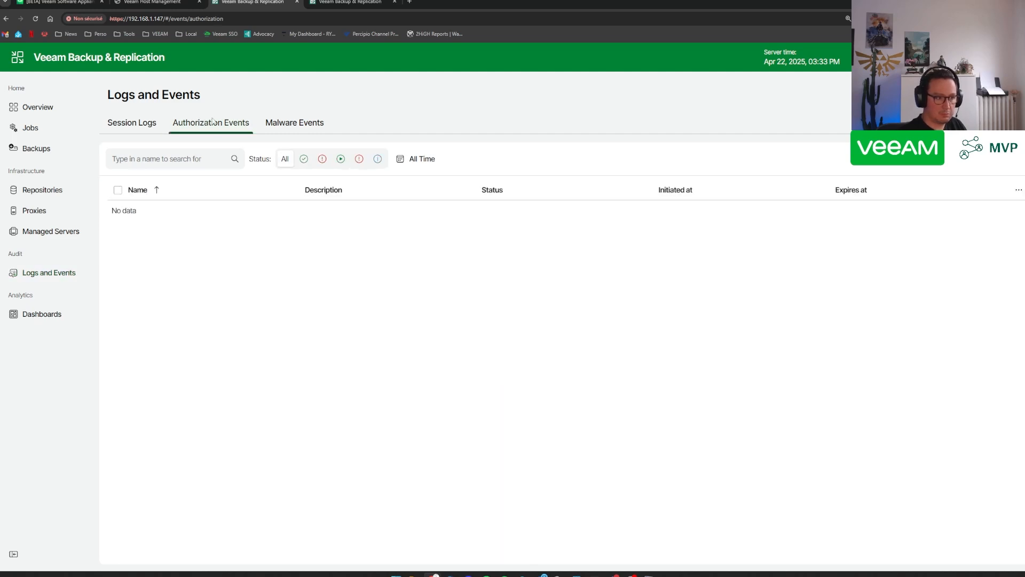
click(294, 123)
click(133, 124)
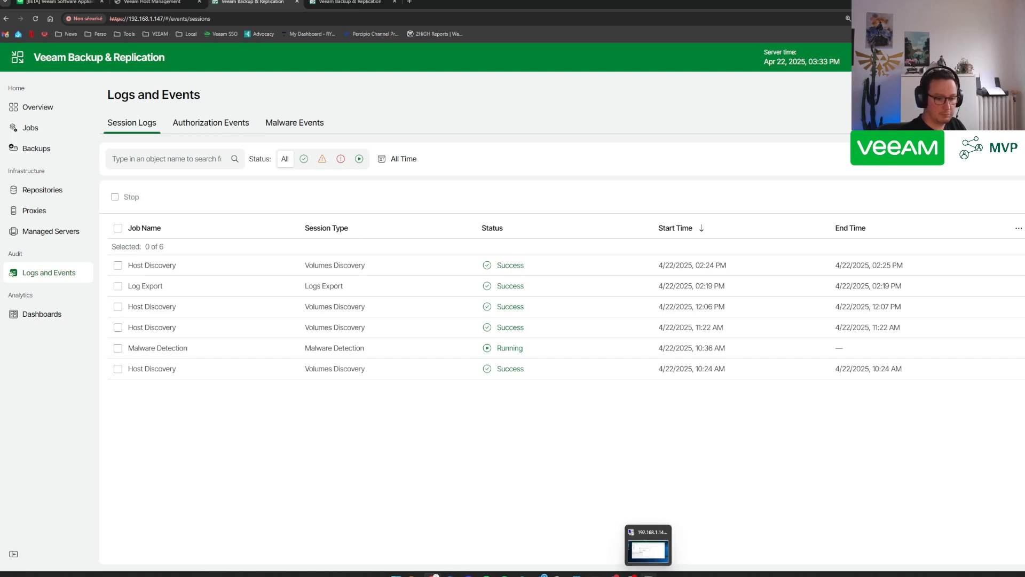
Switch to the remote desktop and open a second Veeam Backup & Replication console connected to server 192.168.1.147
click(646, 545)
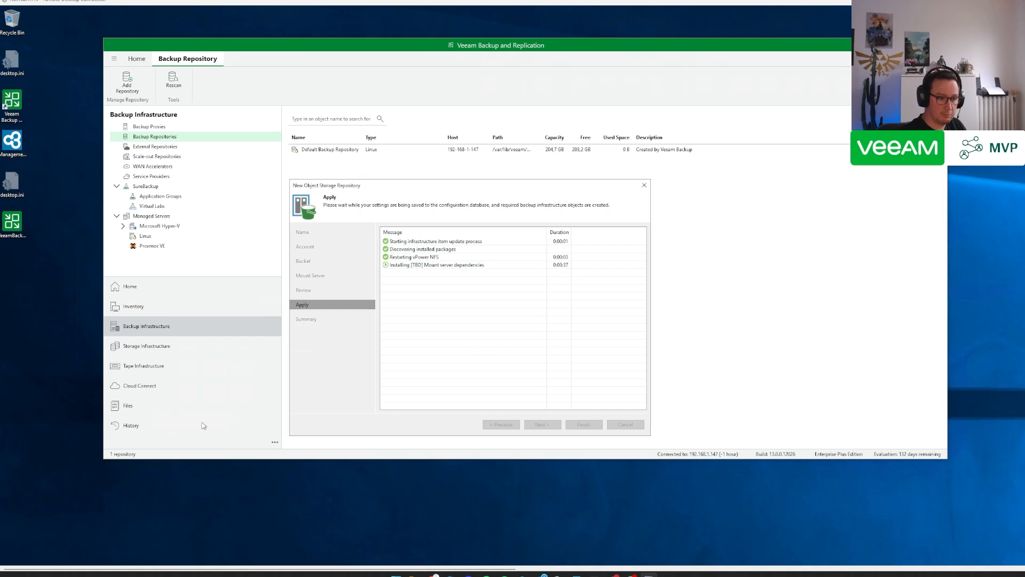
click(13, 223)
click(14, 107)
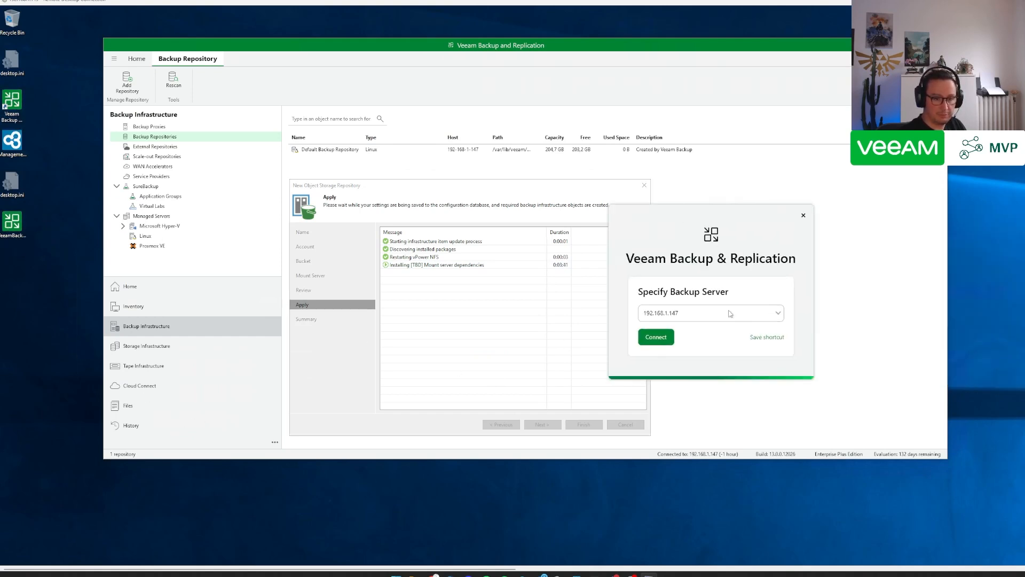
click(655, 337)
click(673, 308)
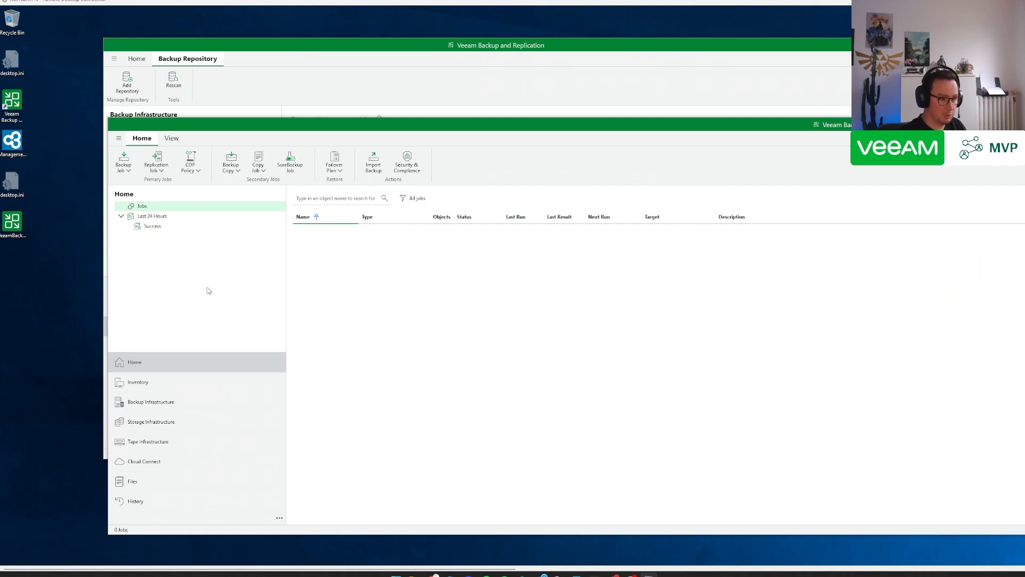
Examine the system sessions in the console's History, including the Shell run, Host Discovery and worker testing entries
click(149, 502)
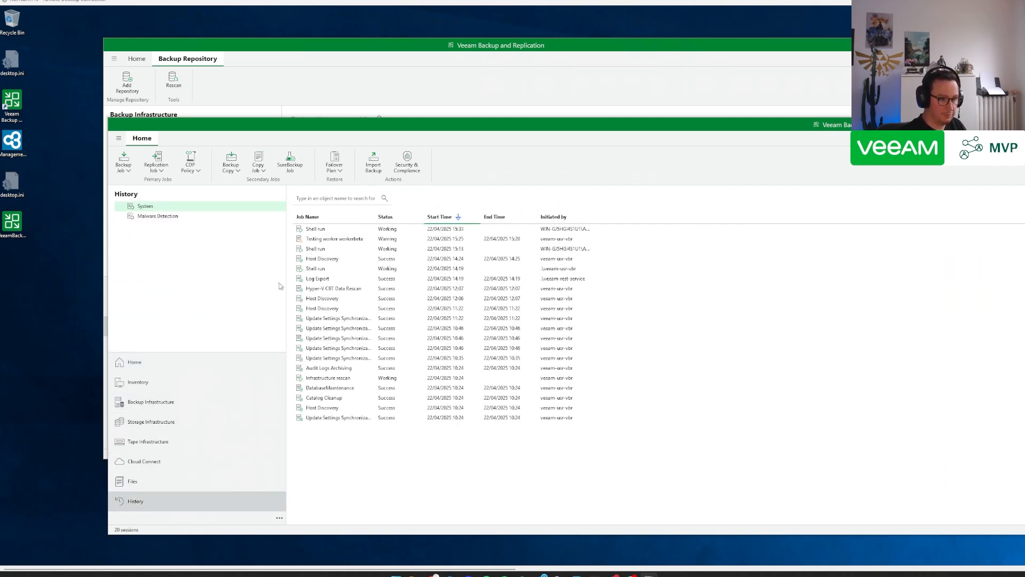
click(342, 239)
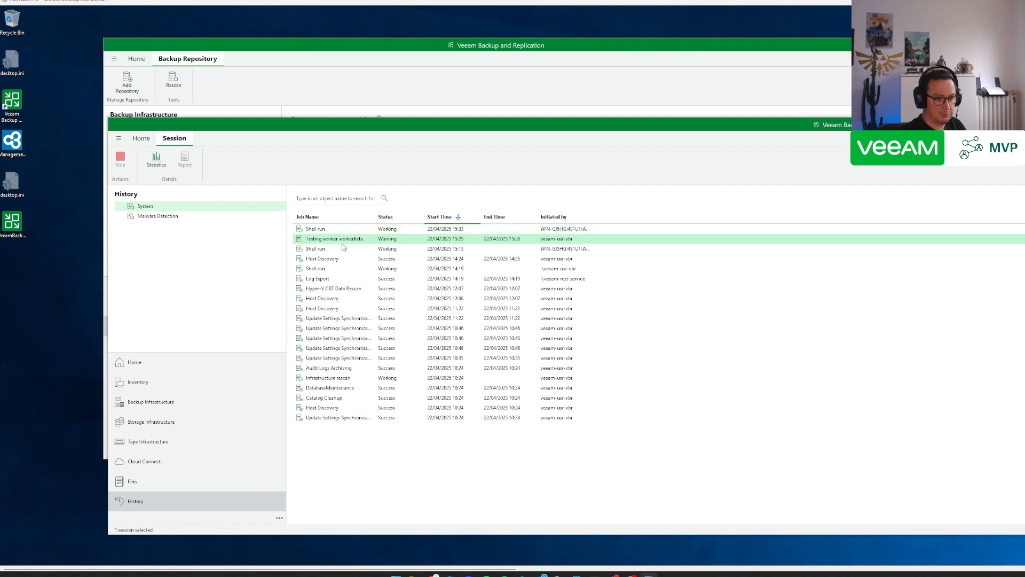
click(342, 268)
click(345, 249)
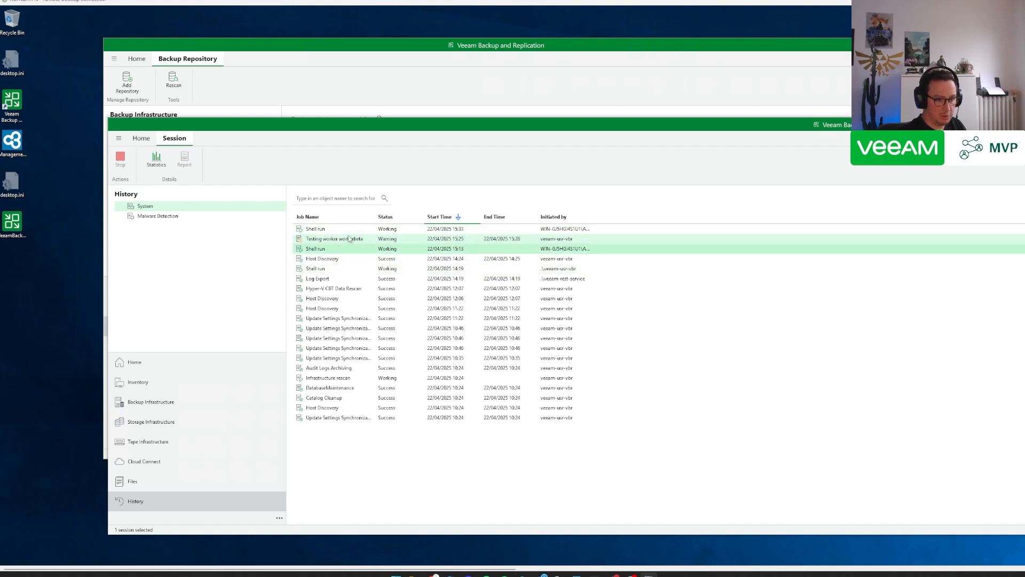
click(348, 239)
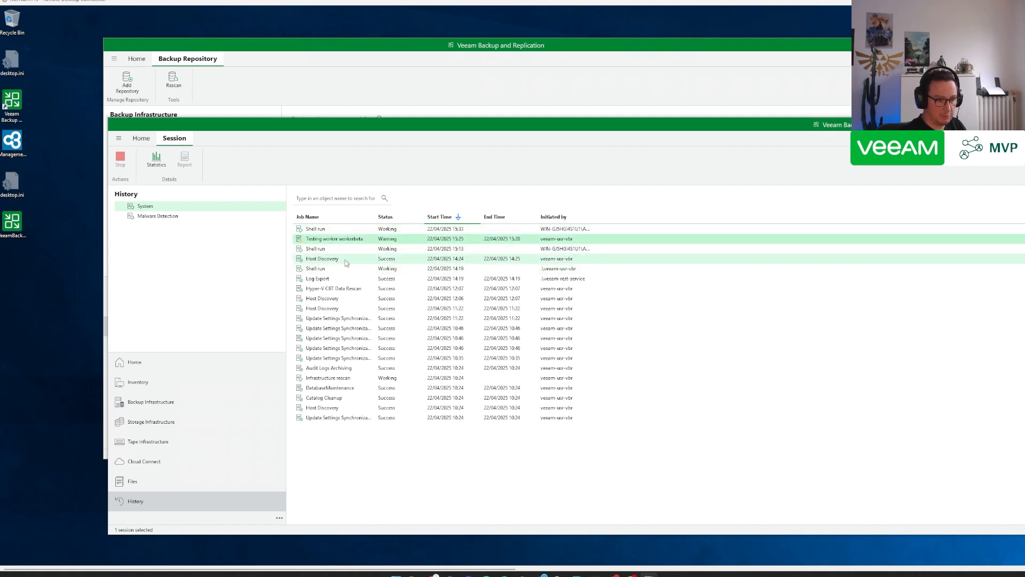
click(346, 229)
click(348, 250)
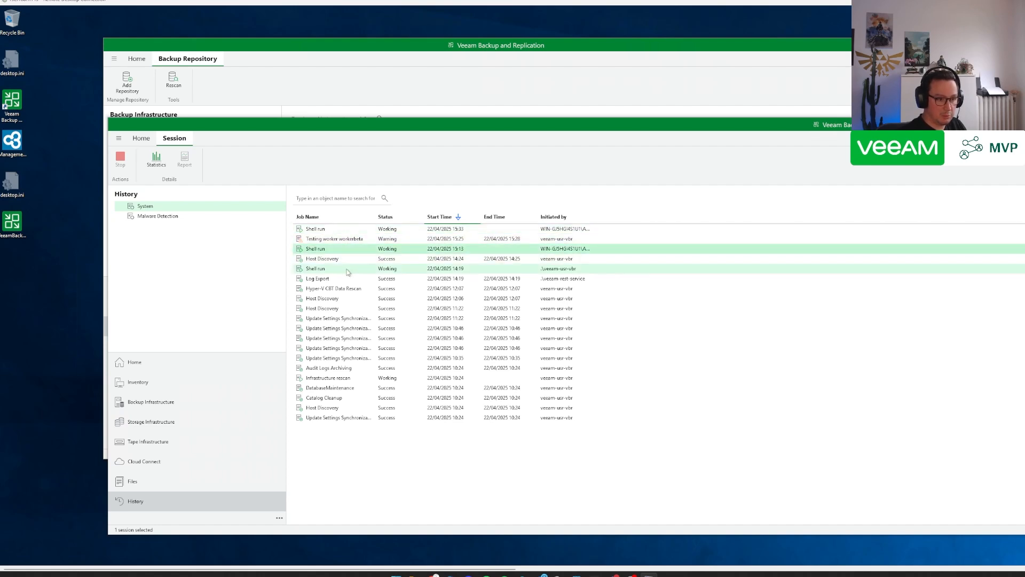
click(347, 269)
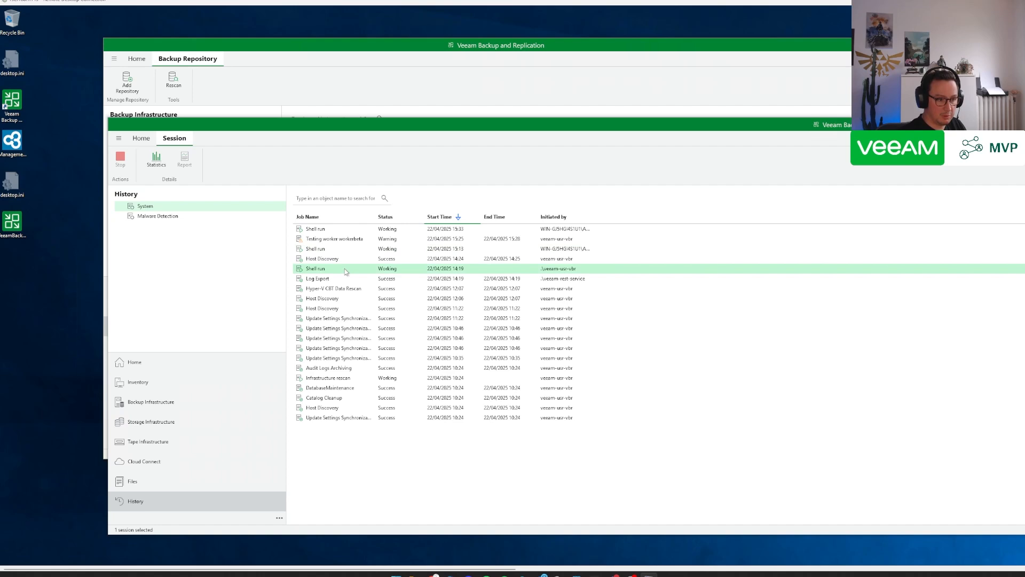
click(337, 260)
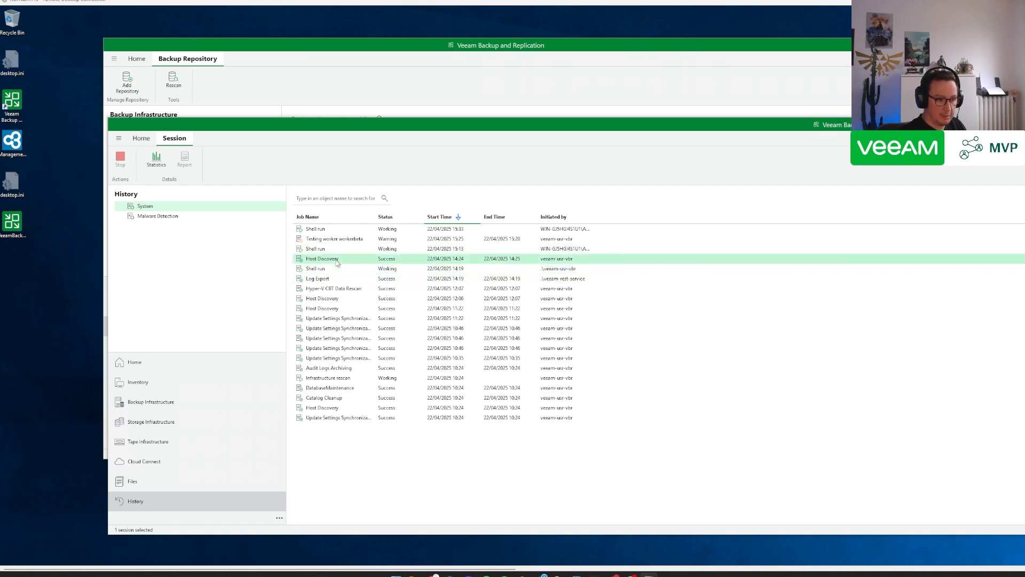
click(338, 249)
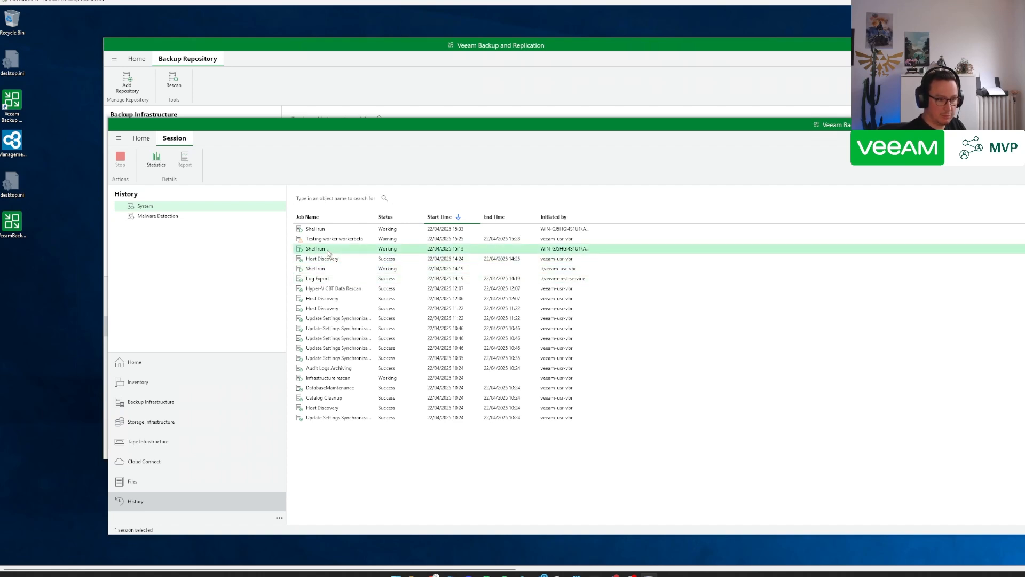
Read through the log messages of the "Testing worker workerbeta" session and close its details
double_click(332, 239)
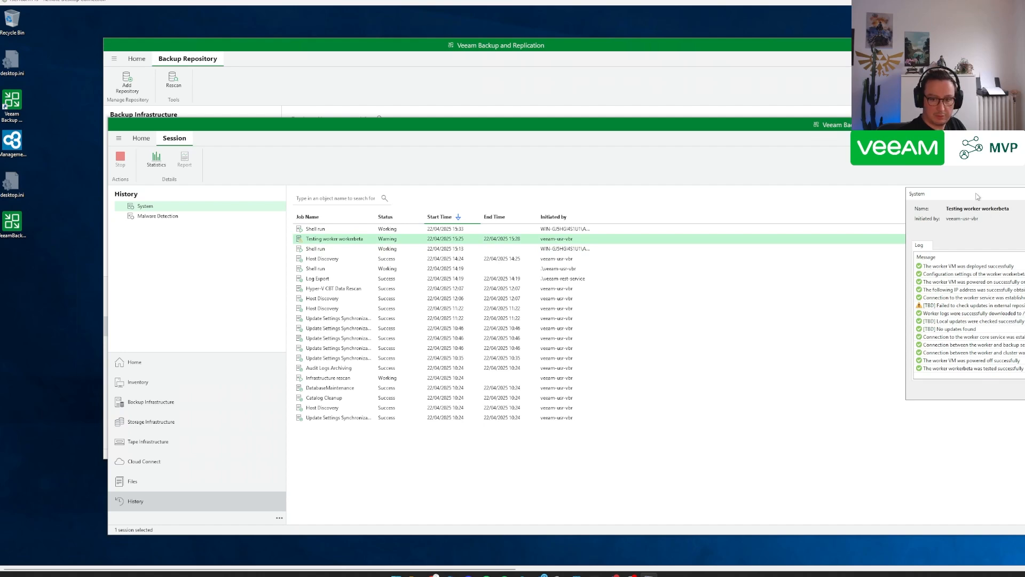
drag(976, 196, 531, 207)
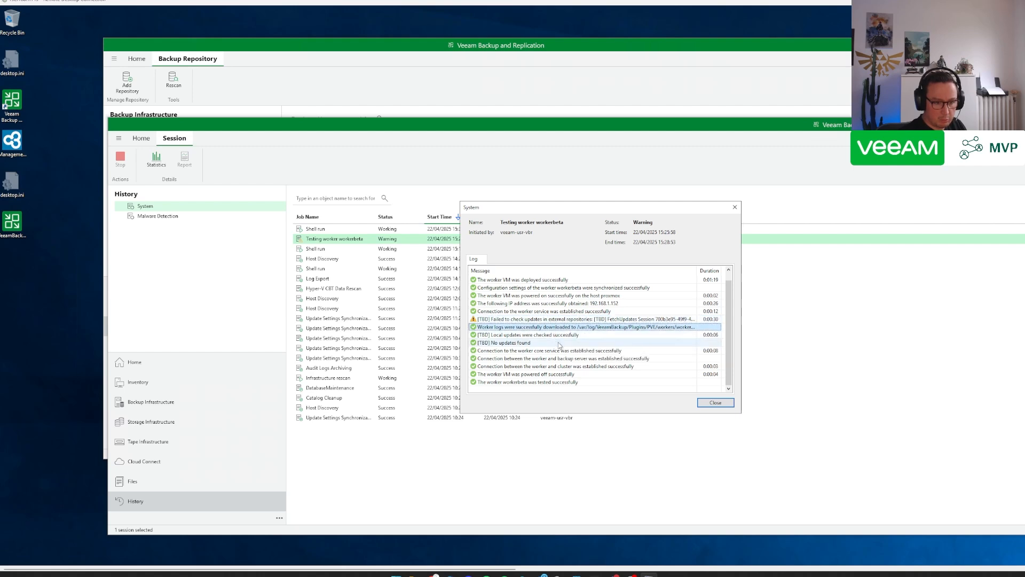
click(559, 344)
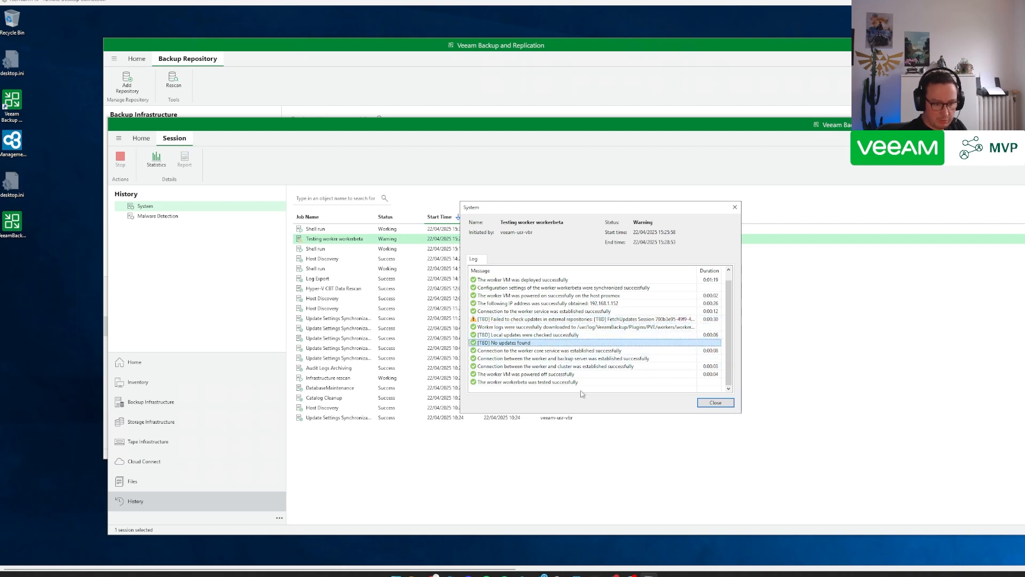
click(598, 374)
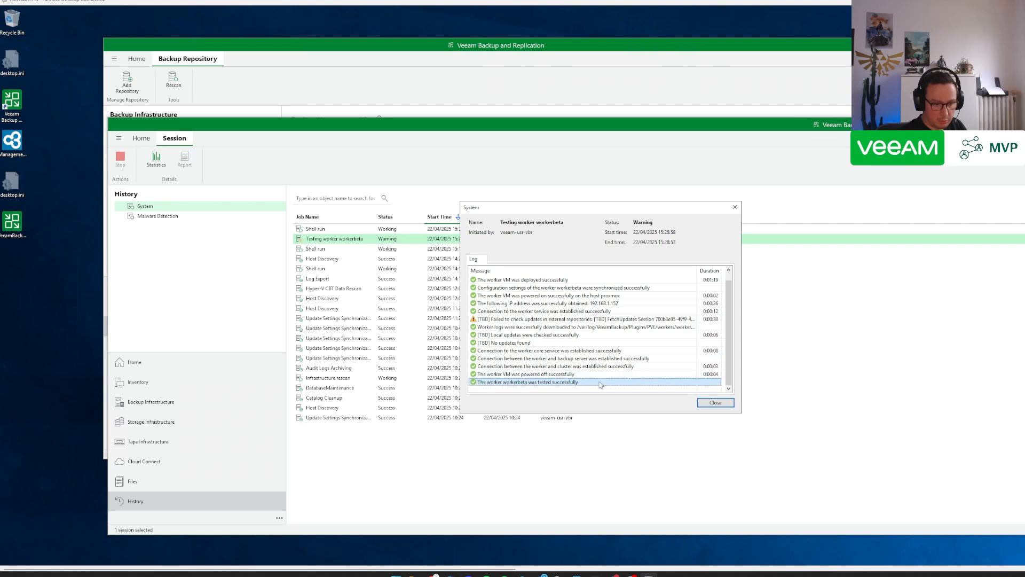
click(612, 367)
click(716, 402)
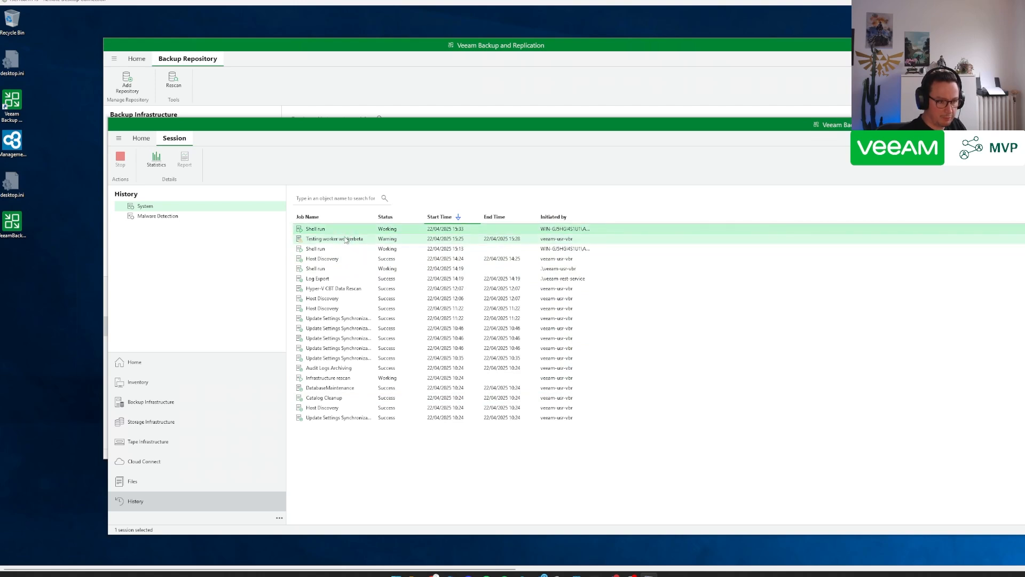
Return to the first console's New Object Storage Repository wizard, check the applied tasks, and finish the wizard
click(304, 79)
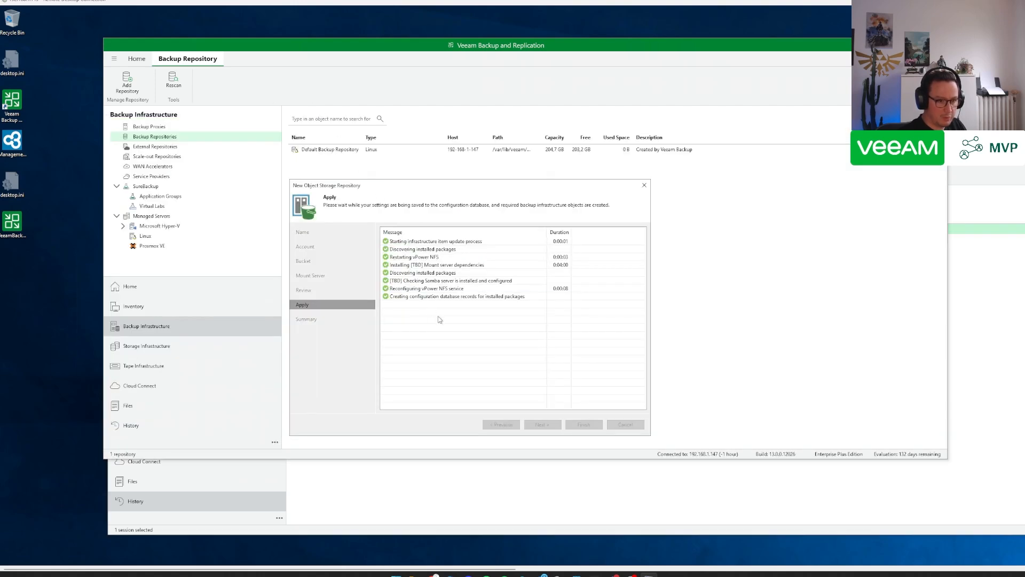
click(438, 265)
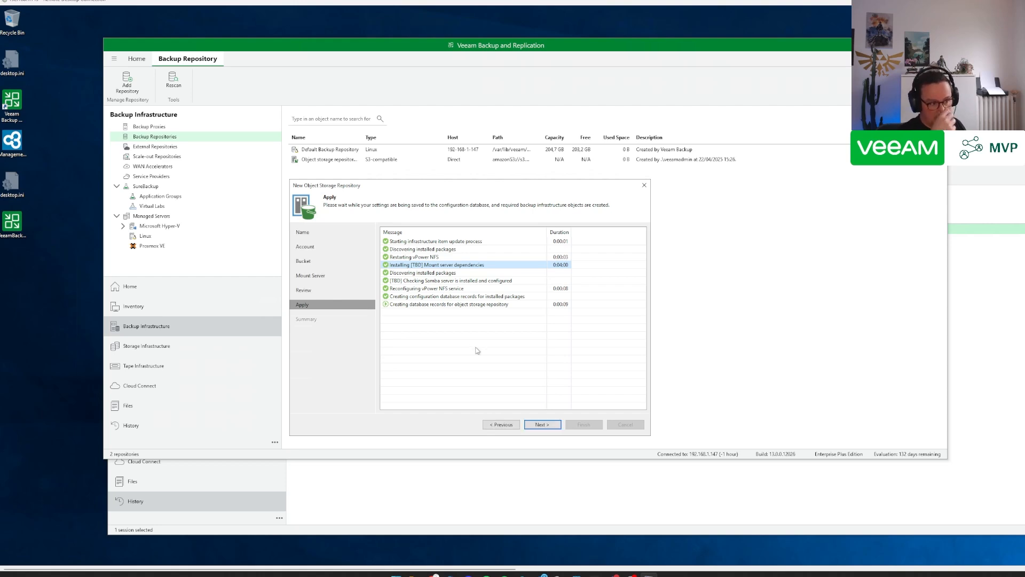
click(542, 424)
click(584, 423)
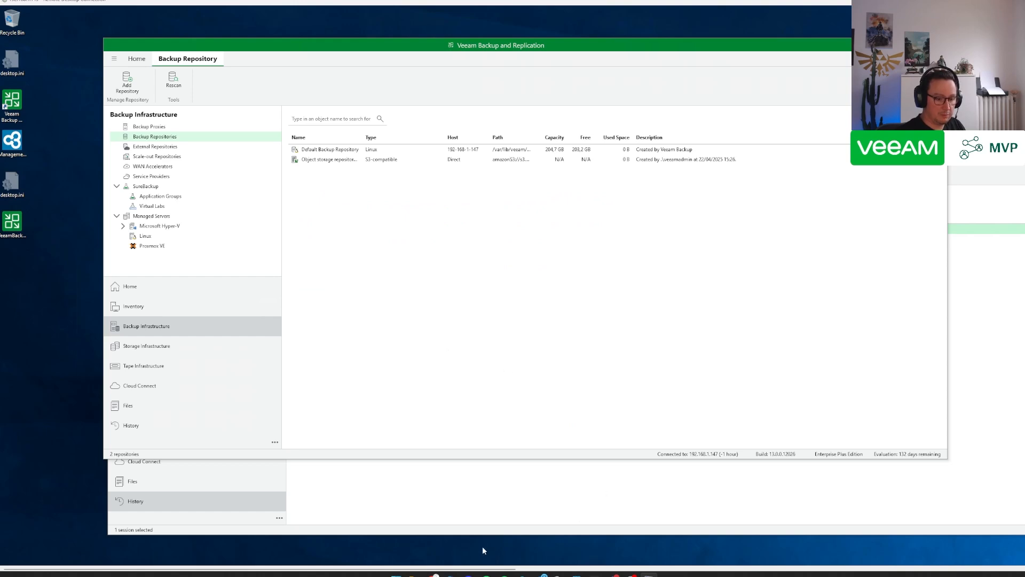
Switch back to the web console in the browser and view the Overview dashboard
click(433, 574)
click(479, 555)
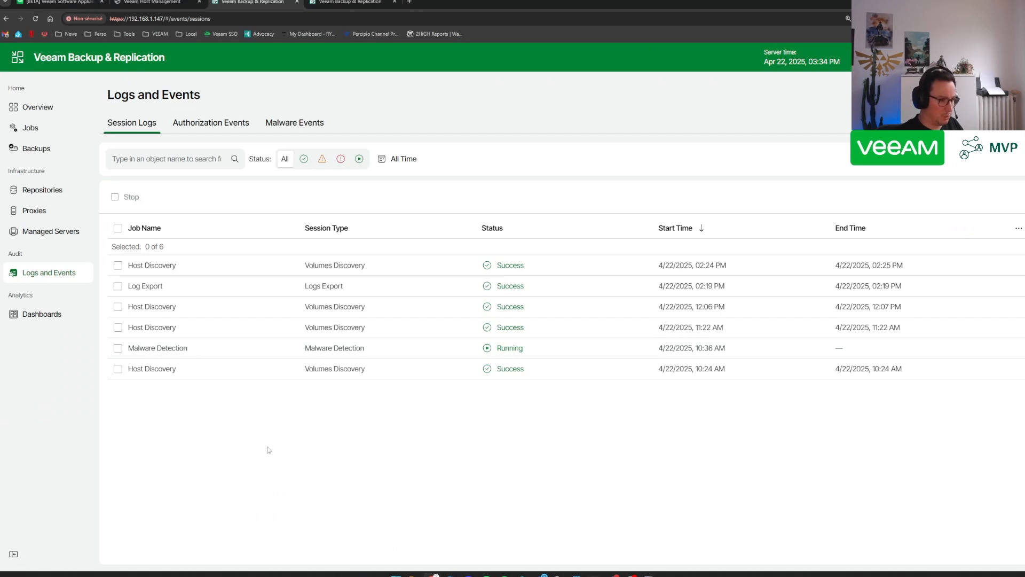
click(36, 107)
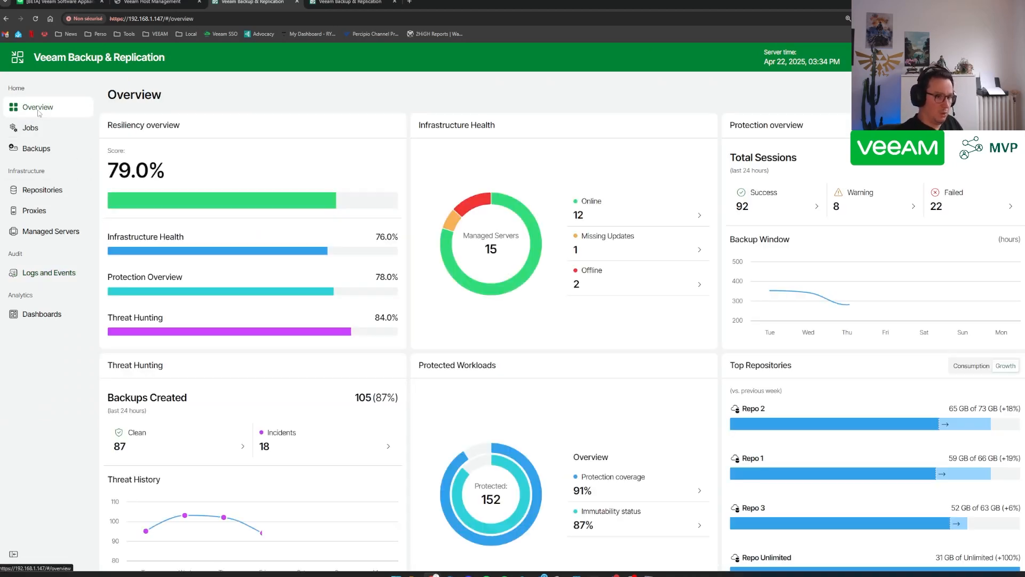
Start a new Microsoft Hyper-V backup job, name it "hyper-v backup", and proceed to the virtual machine selection
click(37, 131)
click(279, 168)
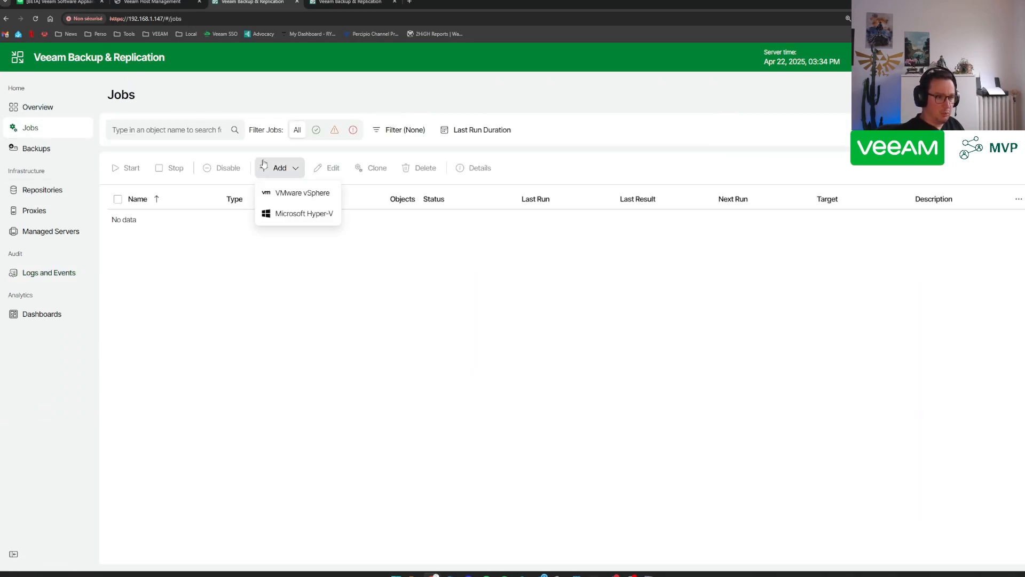
click(297, 214)
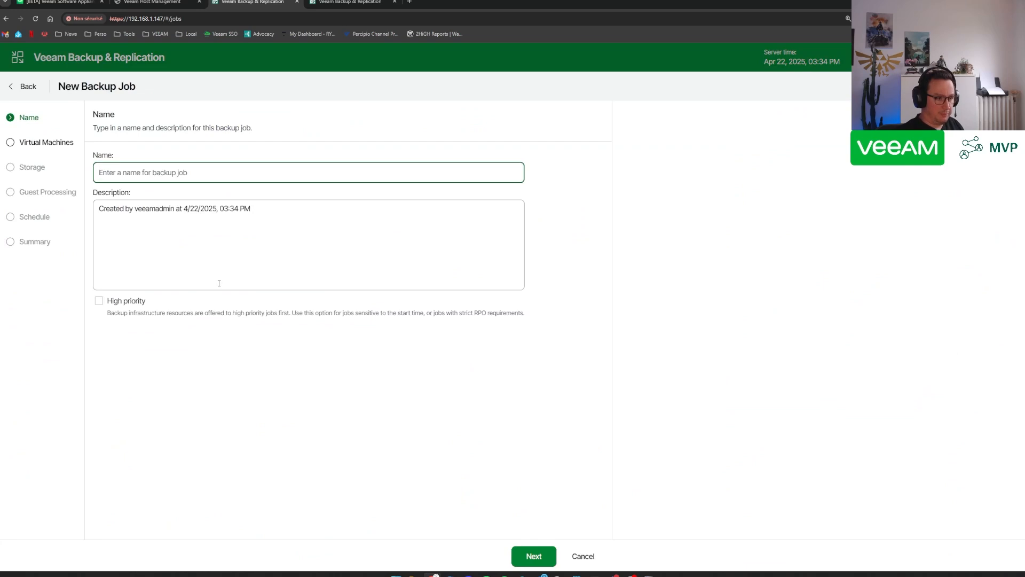
text(hy)
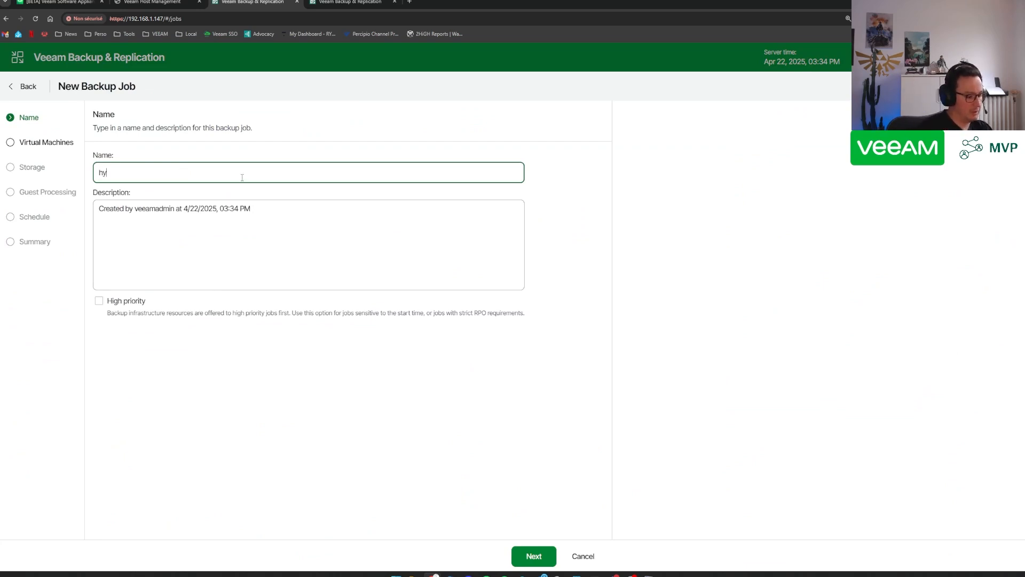
text(per-*v)
key(BackSpace)
key(BackSpace)
text(v backup)
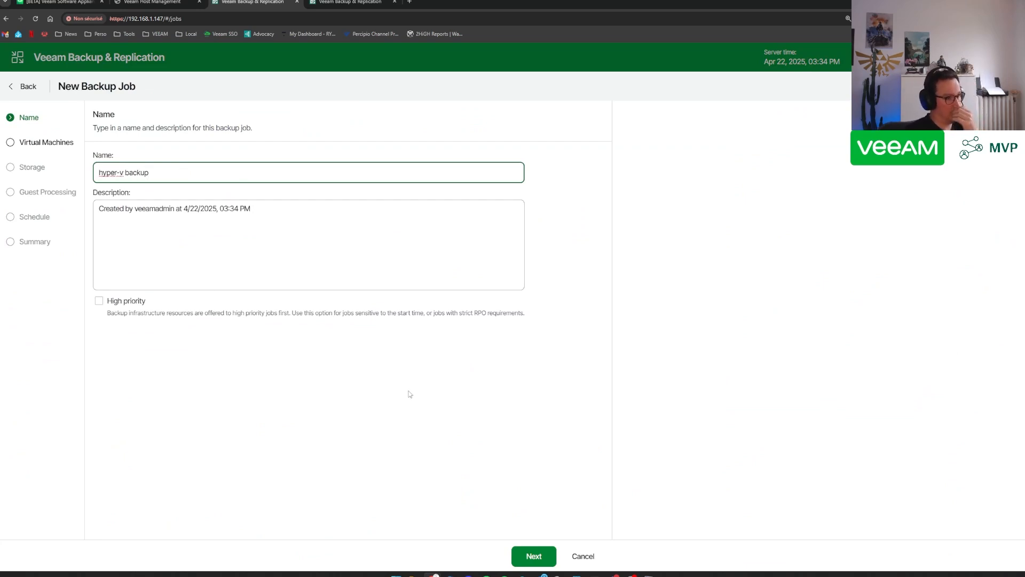
click(527, 552)
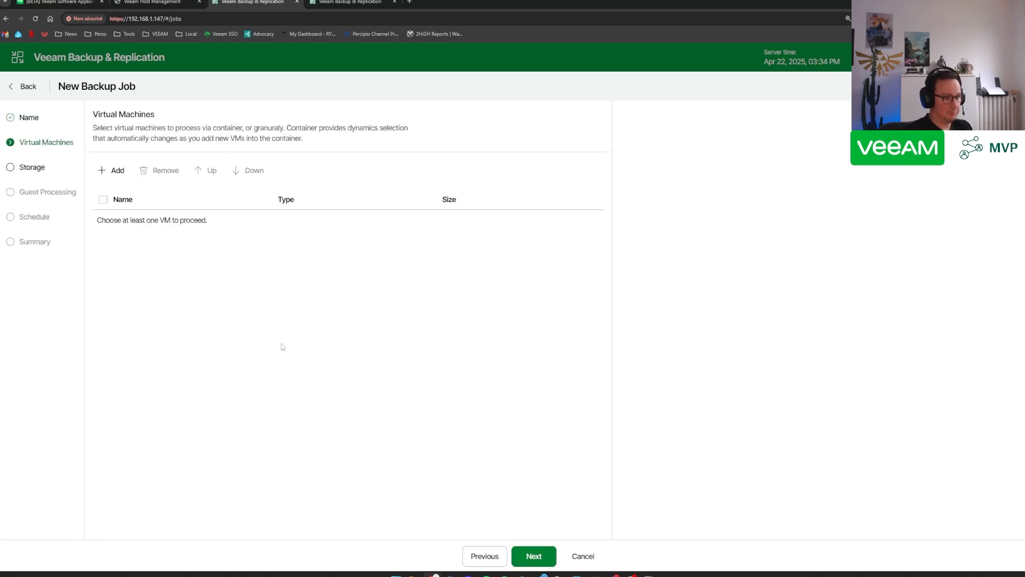
Add the whole Hyper-V host 172.19.0.4 to the backup job and continue to the storage settings
click(116, 172)
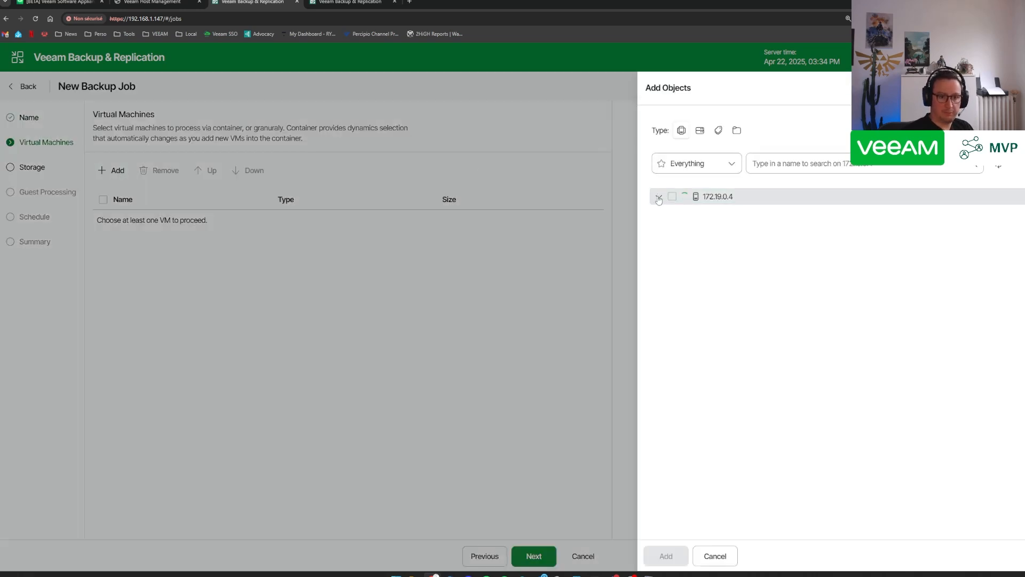
click(731, 165)
click(736, 188)
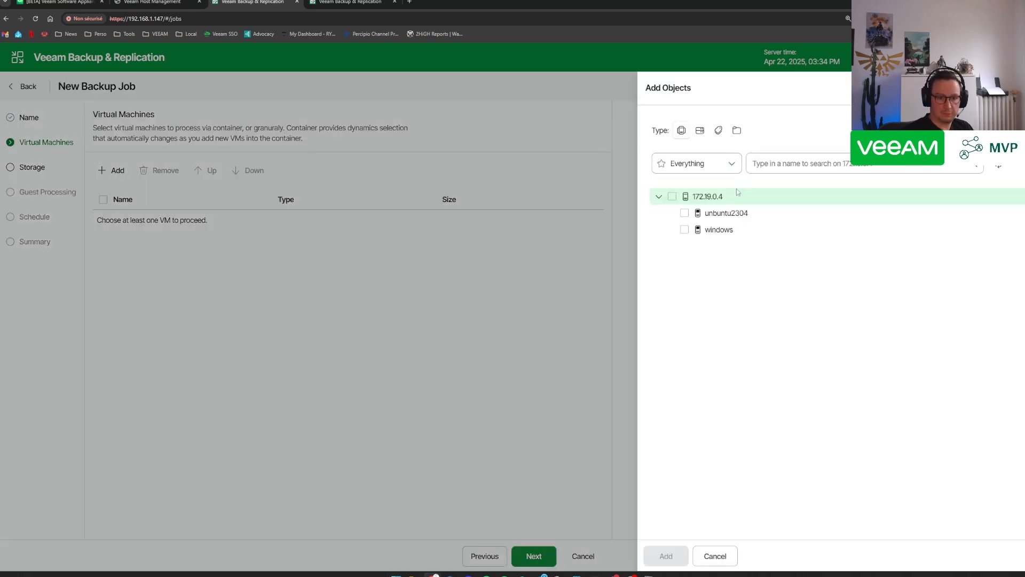
click(672, 196)
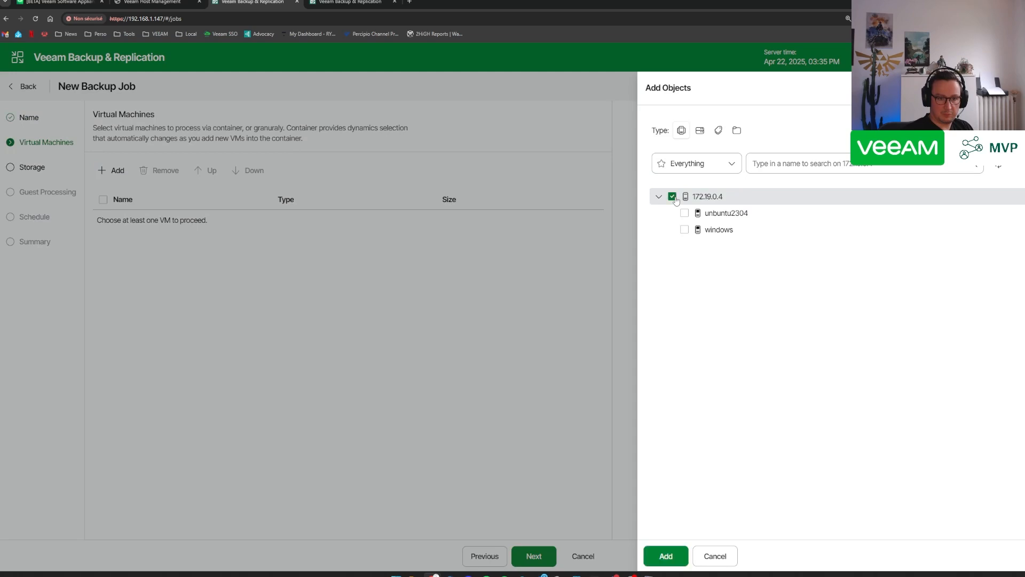
click(665, 556)
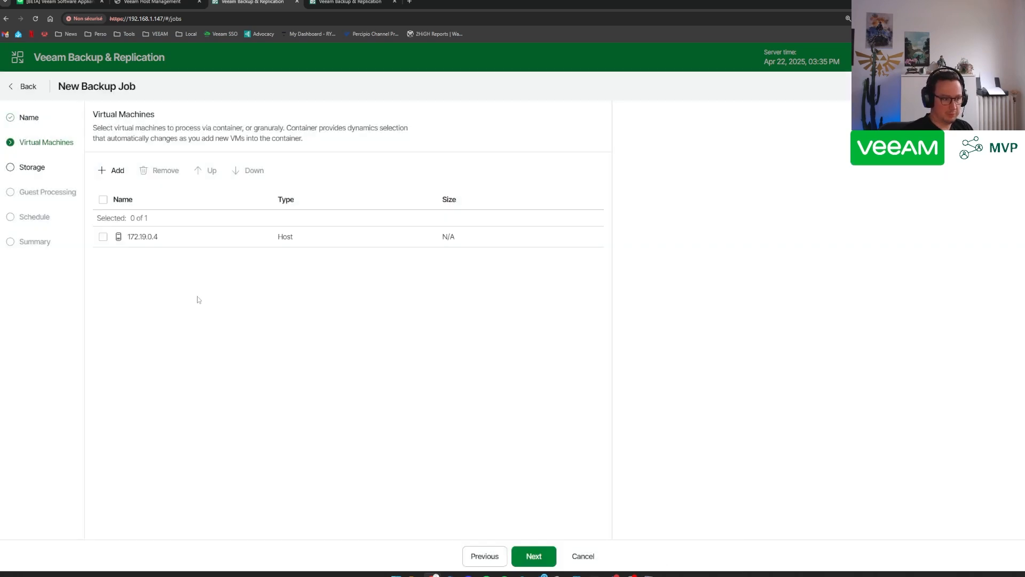
click(529, 558)
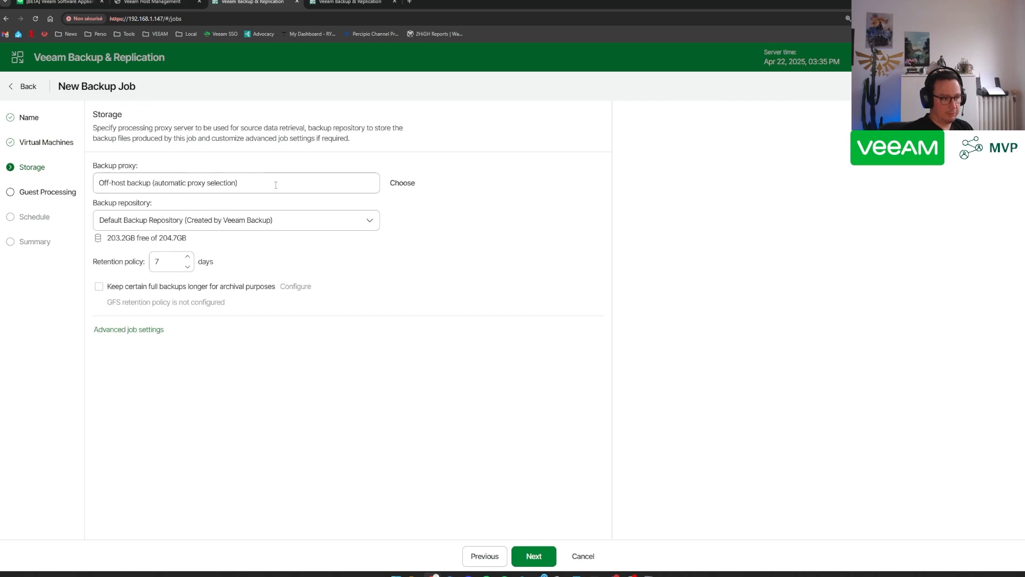
Set the job's backup proxy mode to On-host backup and apply it
click(402, 183)
click(686, 142)
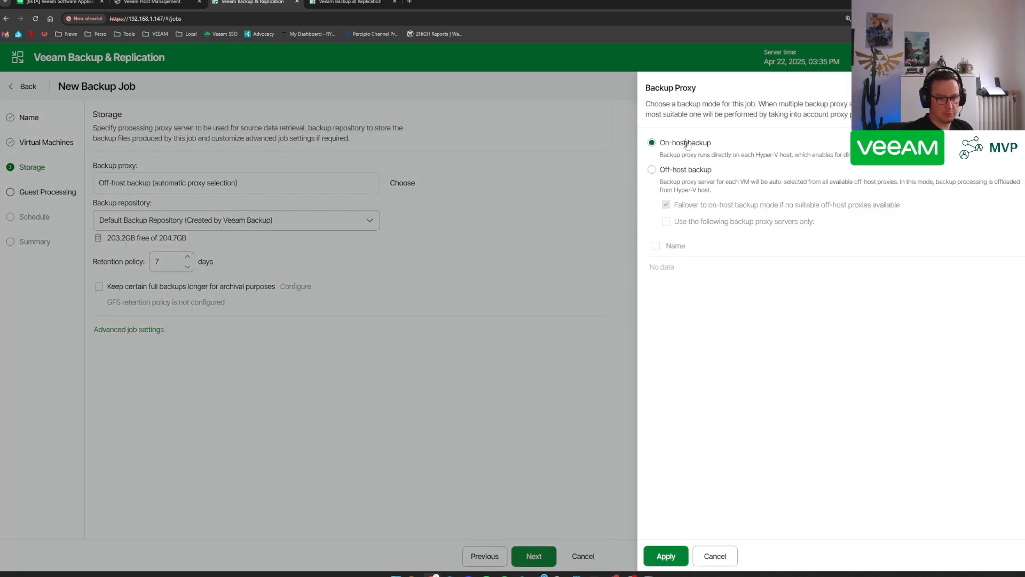
click(666, 555)
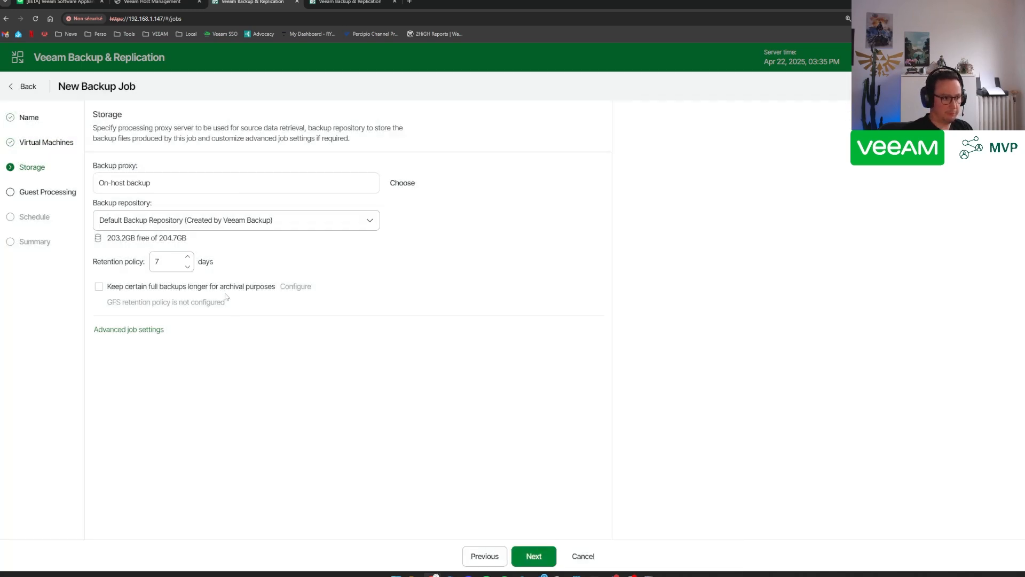
Select the OVH object storage repository as the backup target and review the job's advanced backup, maintenance, storage and notification settings
click(174, 226)
click(172, 267)
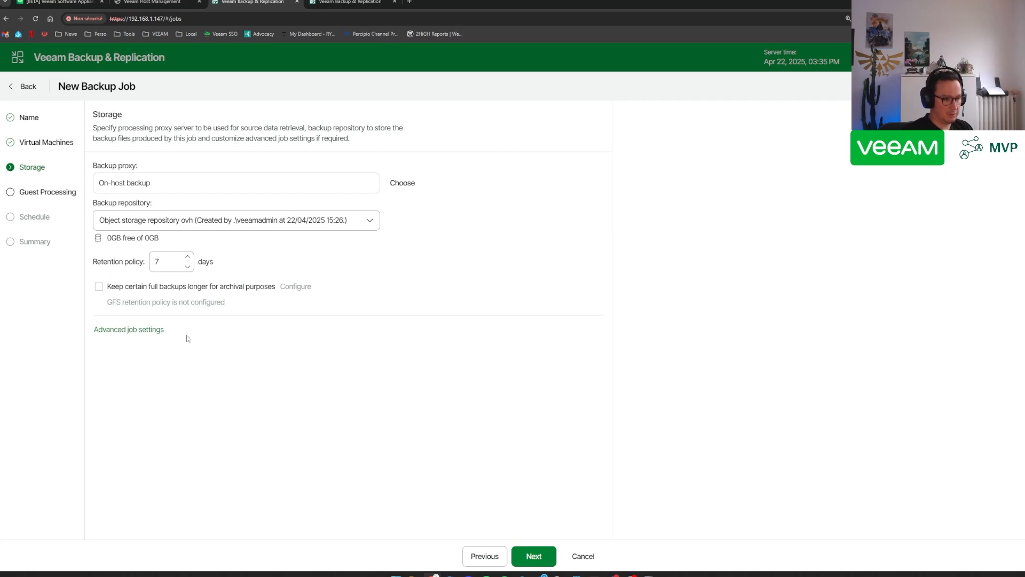
click(134, 334)
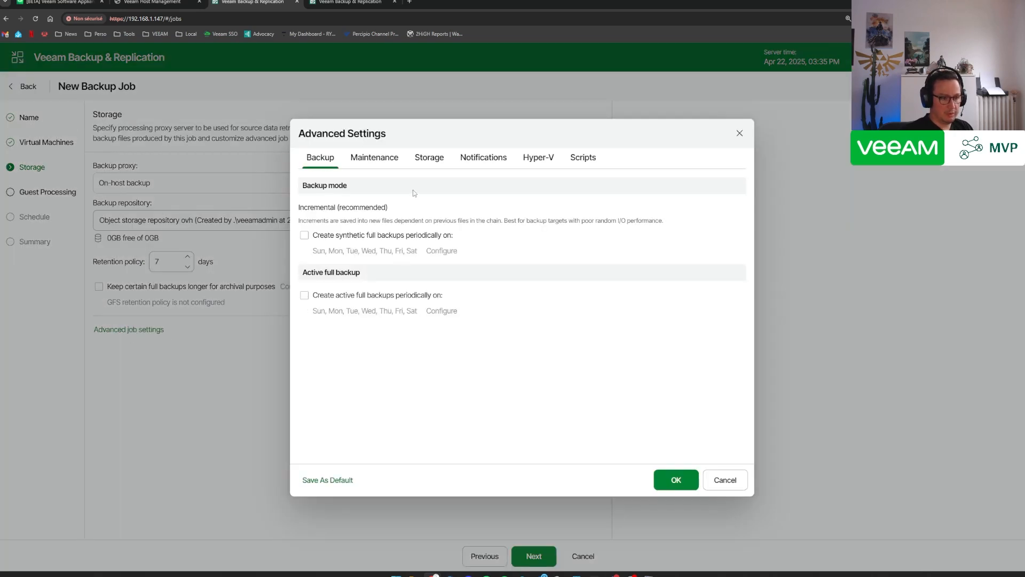
click(380, 160)
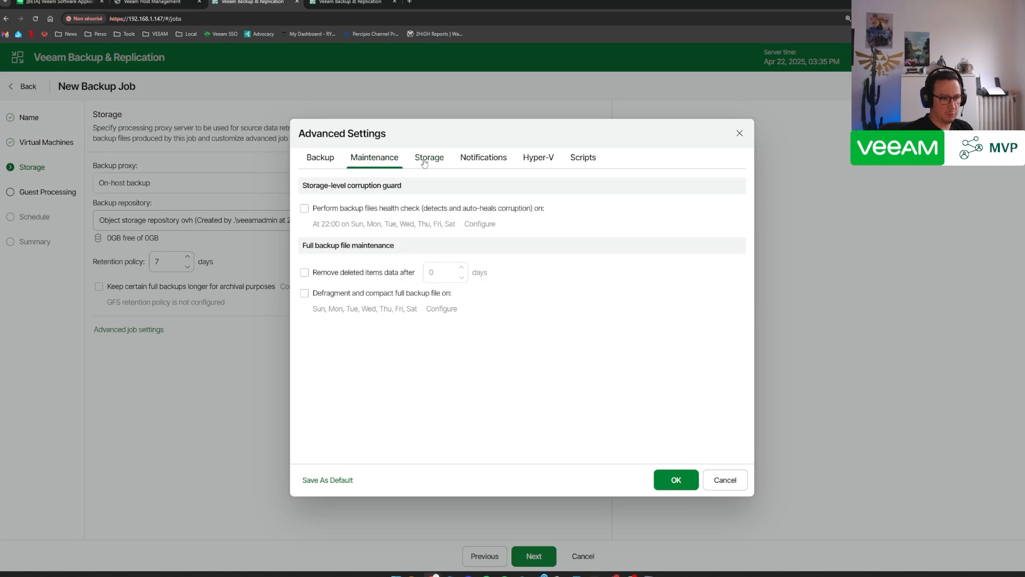
click(424, 161)
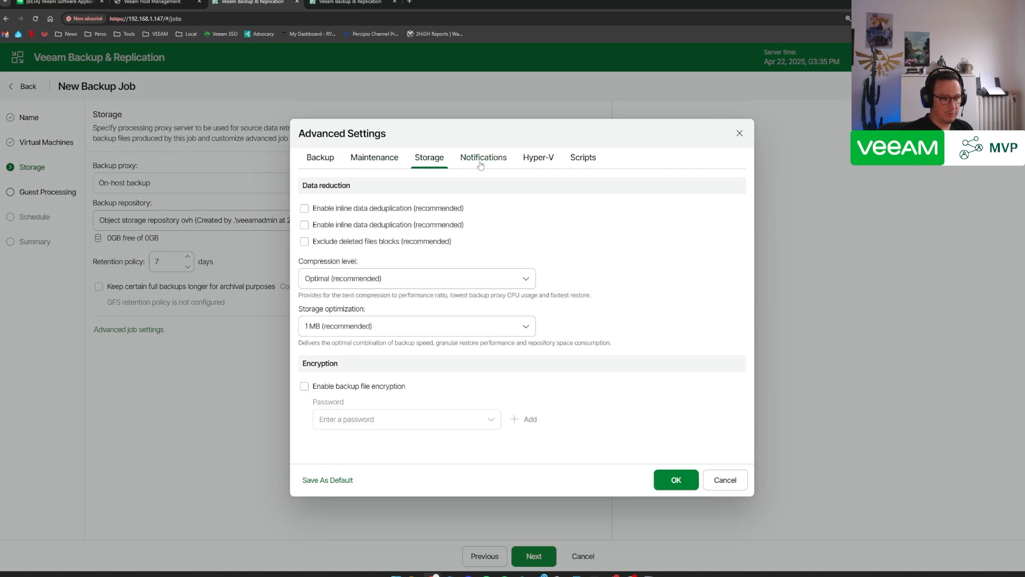
click(480, 165)
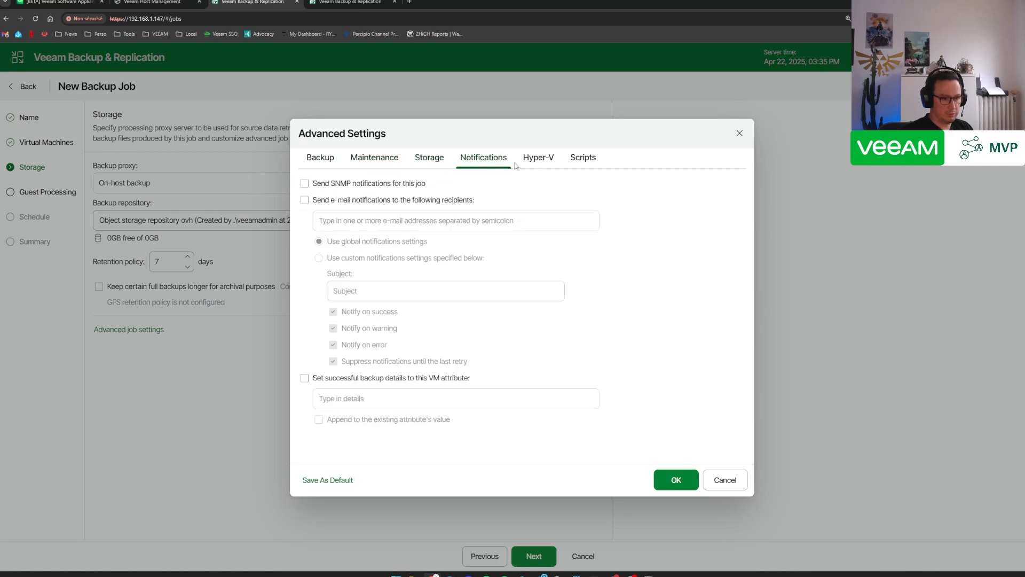
Enable both inline data deduplication options and the exclusion of deleted file blocks in the job's advanced storage settings
click(434, 160)
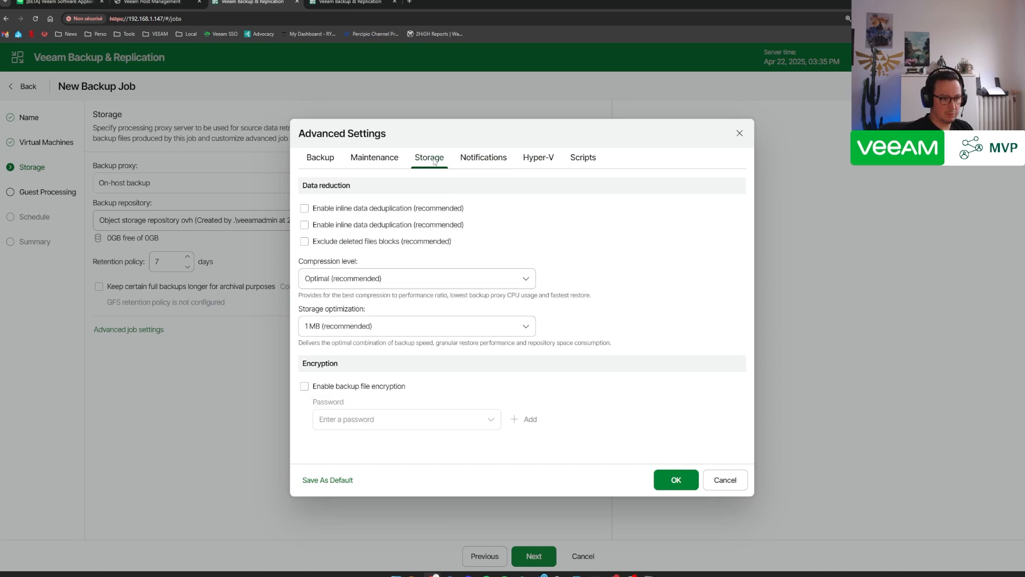
click(380, 208)
click(356, 224)
click(417, 241)
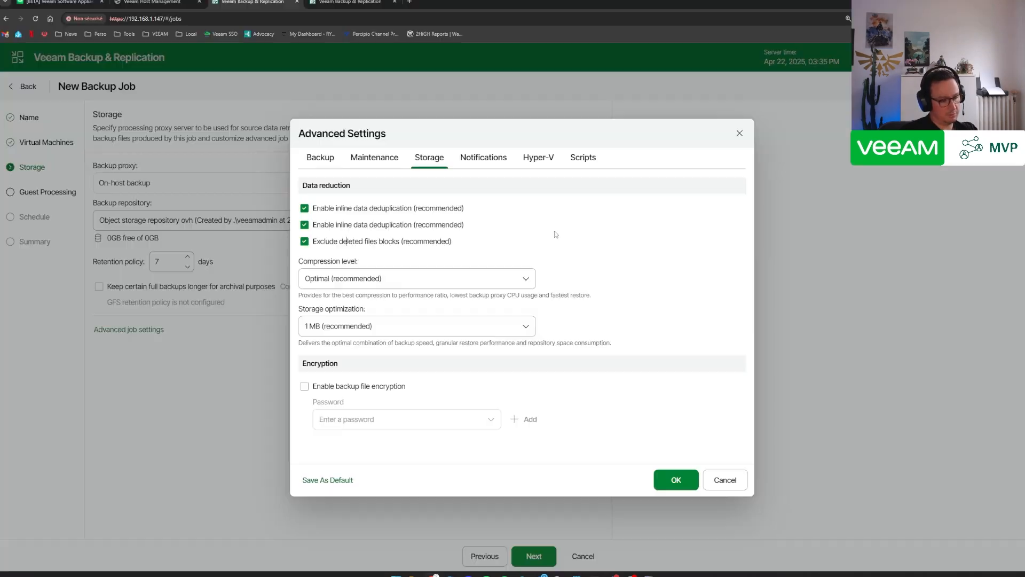
Capture a screenshot of the Advanced Settings dialog with the data reduction options
key(super)
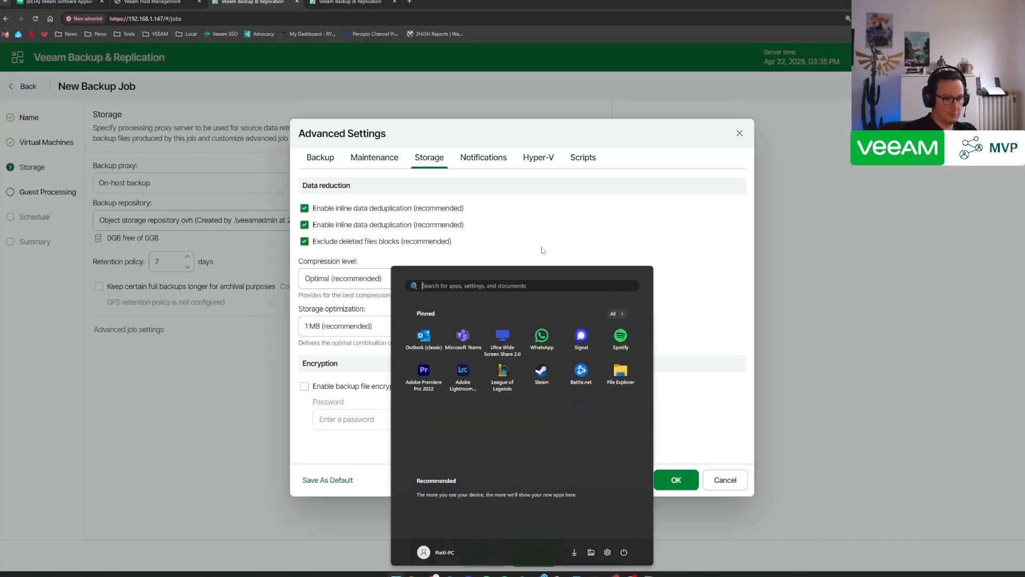
text(s)
click(411, 344)
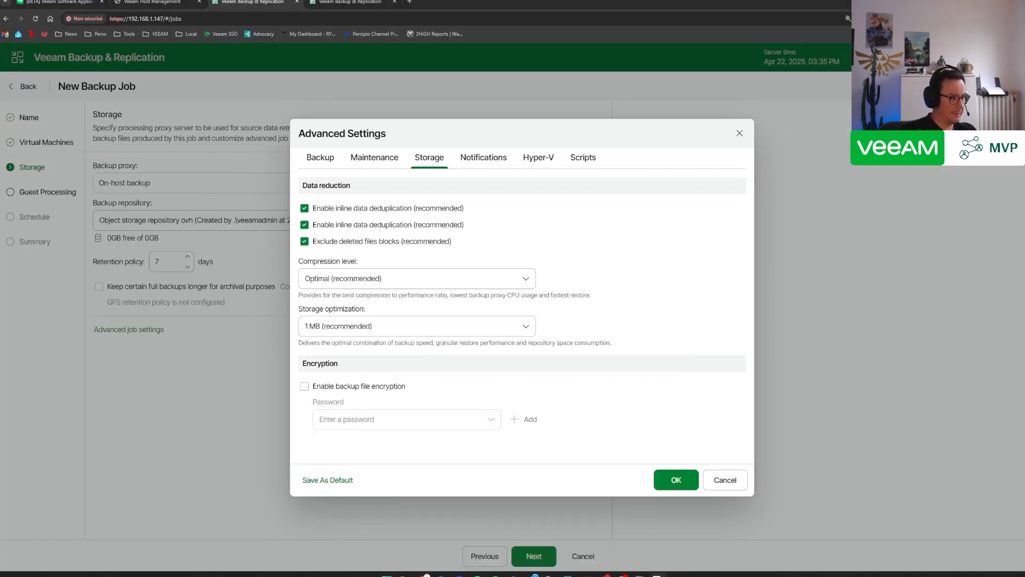
drag(271, 108, 838, 513)
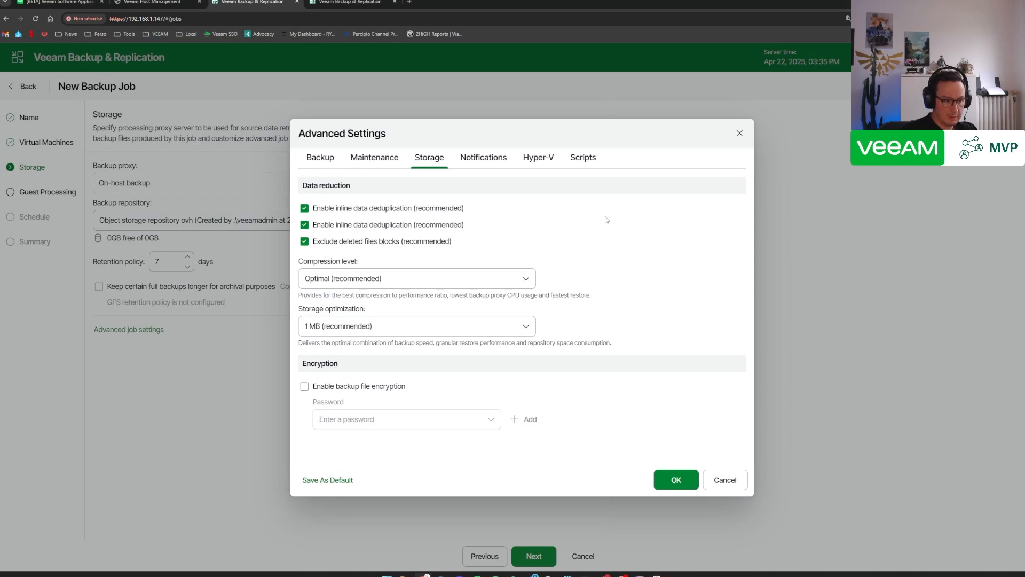
Enable the use of changed block tracking data in the advanced Hyper-V settings and capture a screenshot of them
click(462, 159)
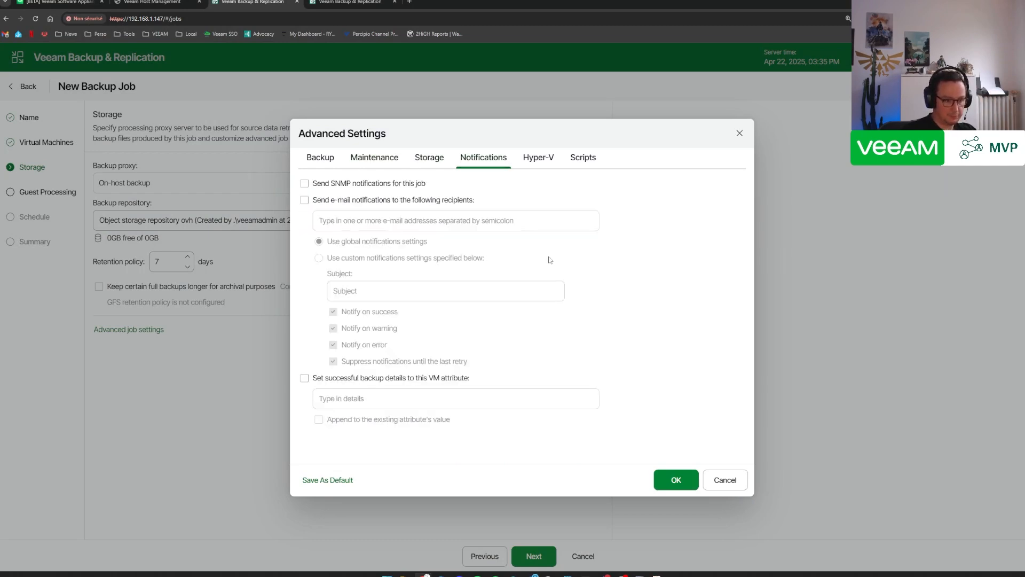
click(536, 162)
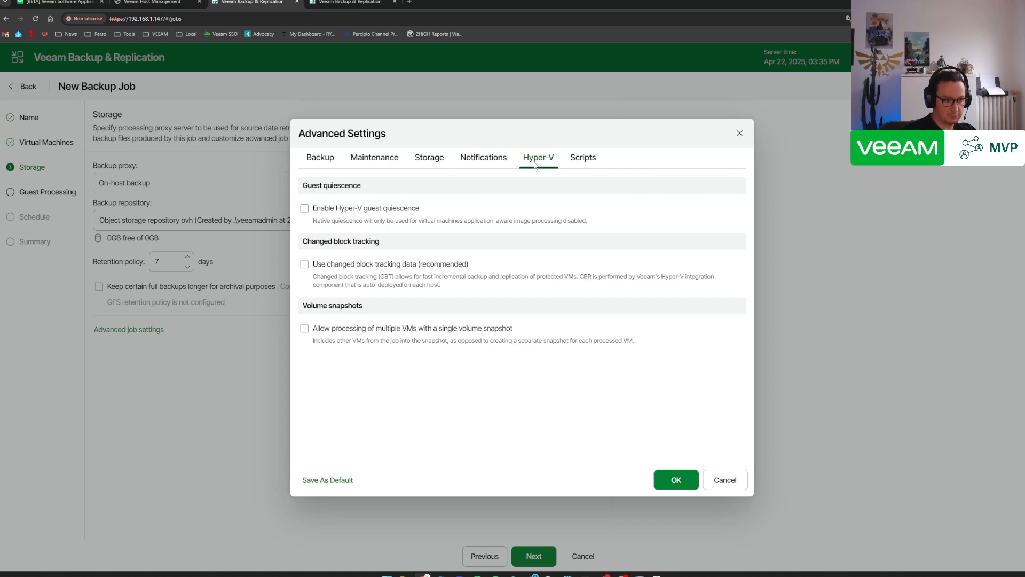
click(357, 265)
key(super+shift+s)
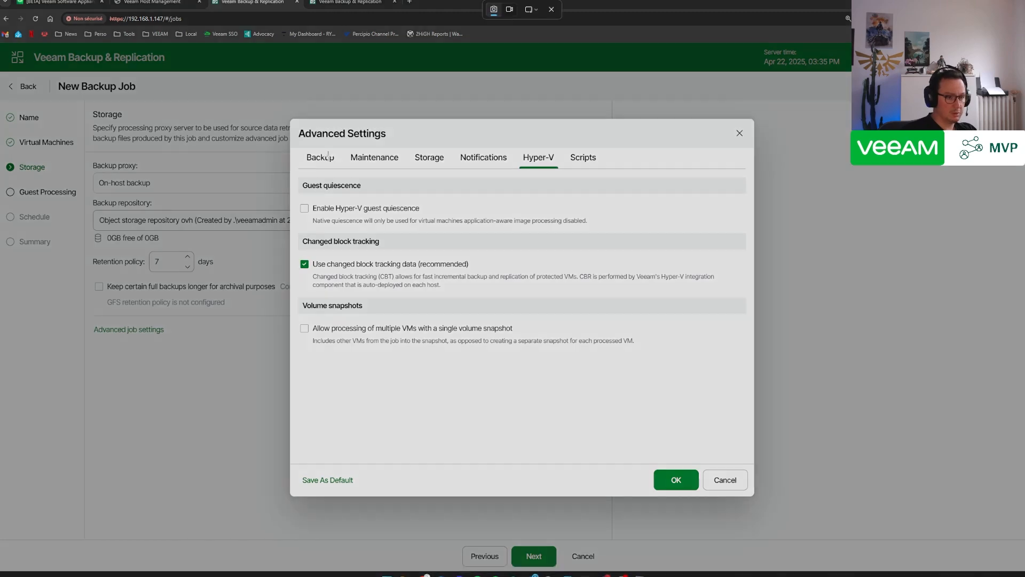
drag(175, 127, 780, 494)
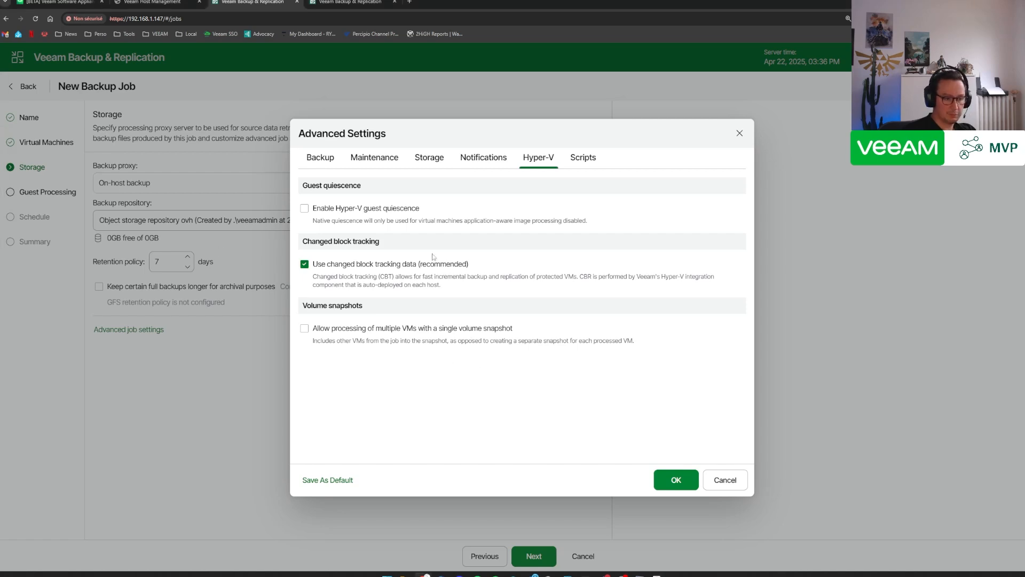
Apply the advanced settings after checking the script options, and continue to the schedule with guest processing left disabled
click(580, 159)
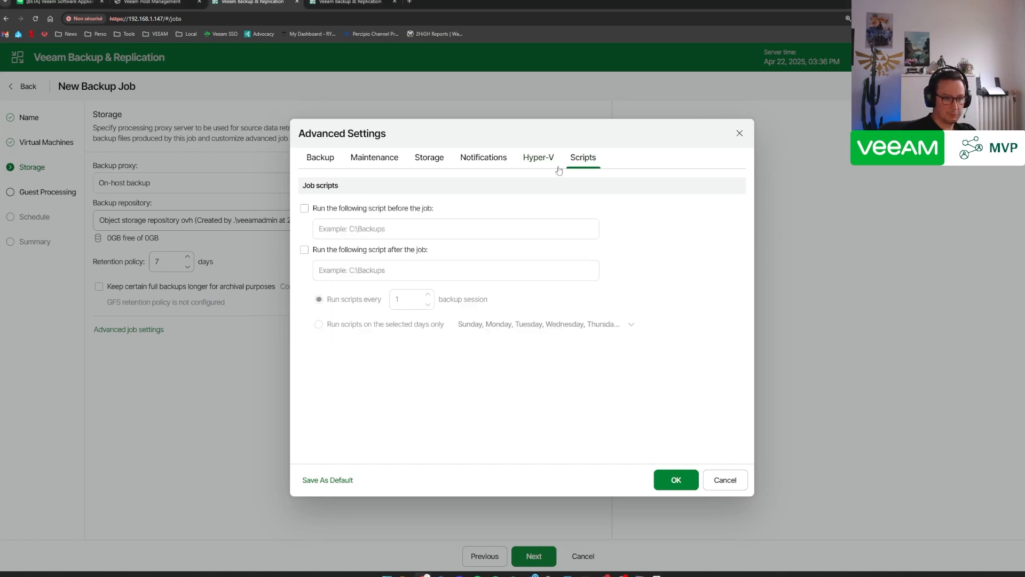
click(672, 480)
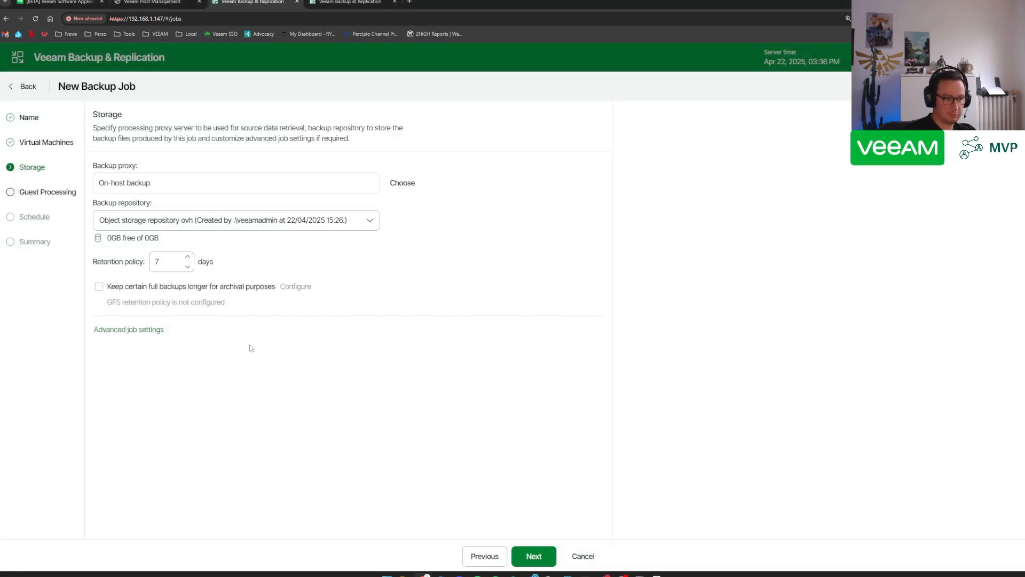
click(533, 555)
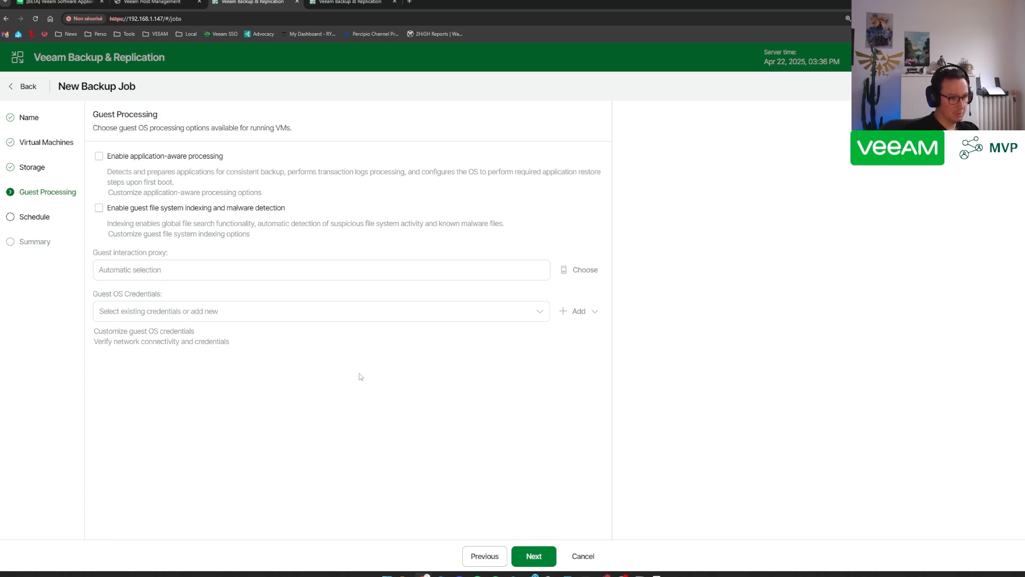
click(533, 557)
click(476, 556)
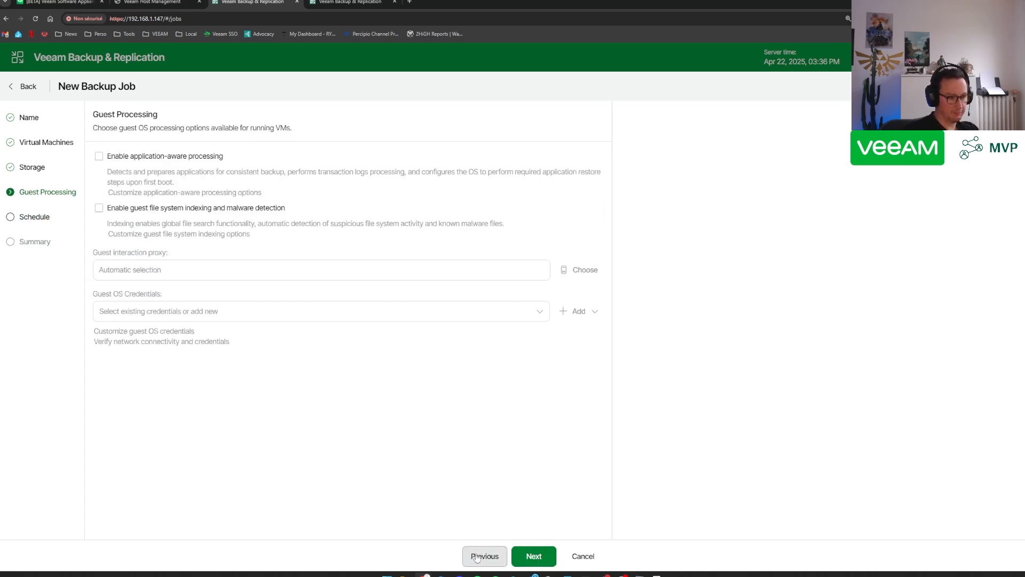
click(533, 555)
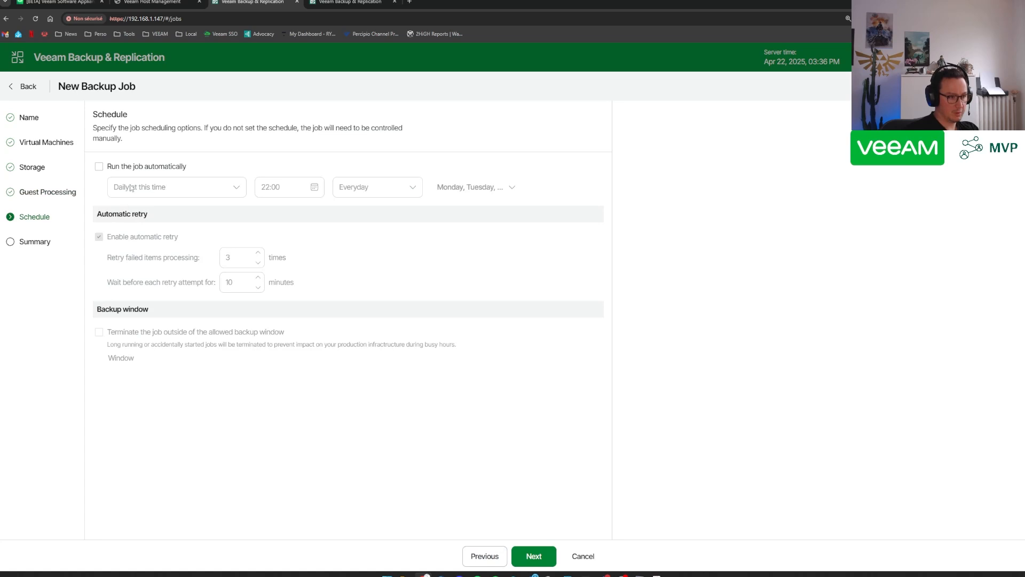
Leave automatic scheduling off and finish the Hyper-V backup job with the option to run it on finish enabled
click(136, 167)
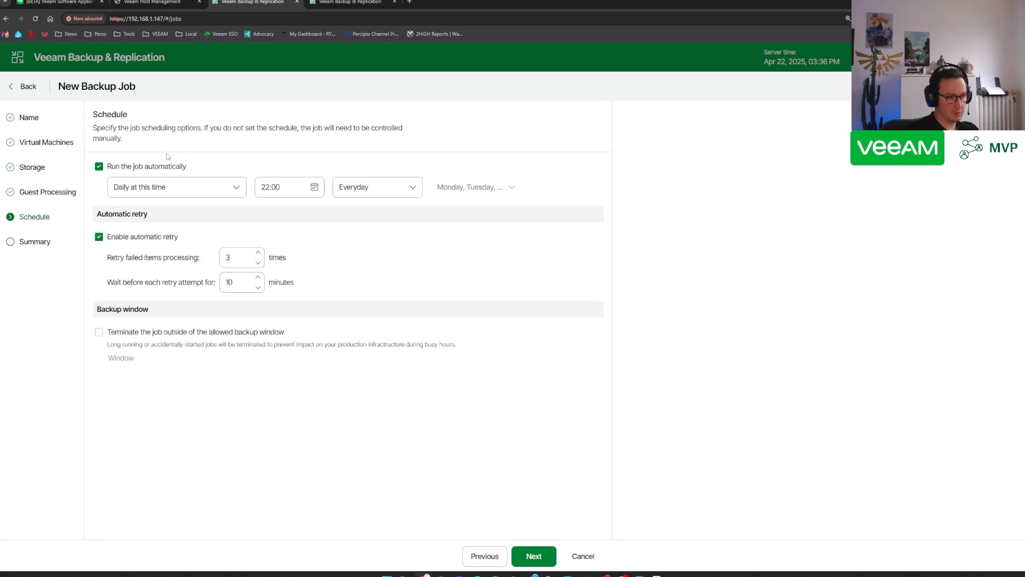
click(155, 166)
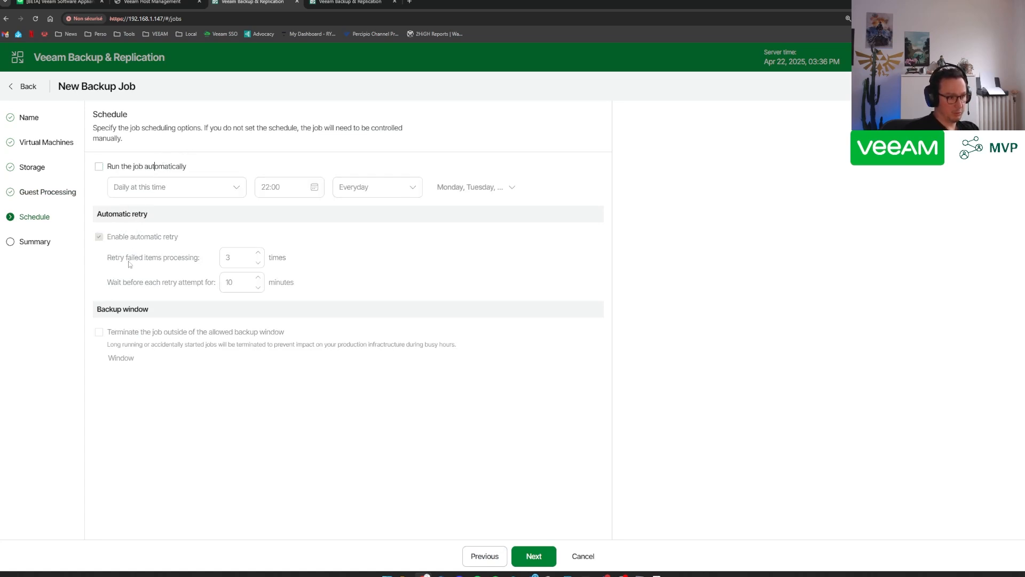
click(532, 555)
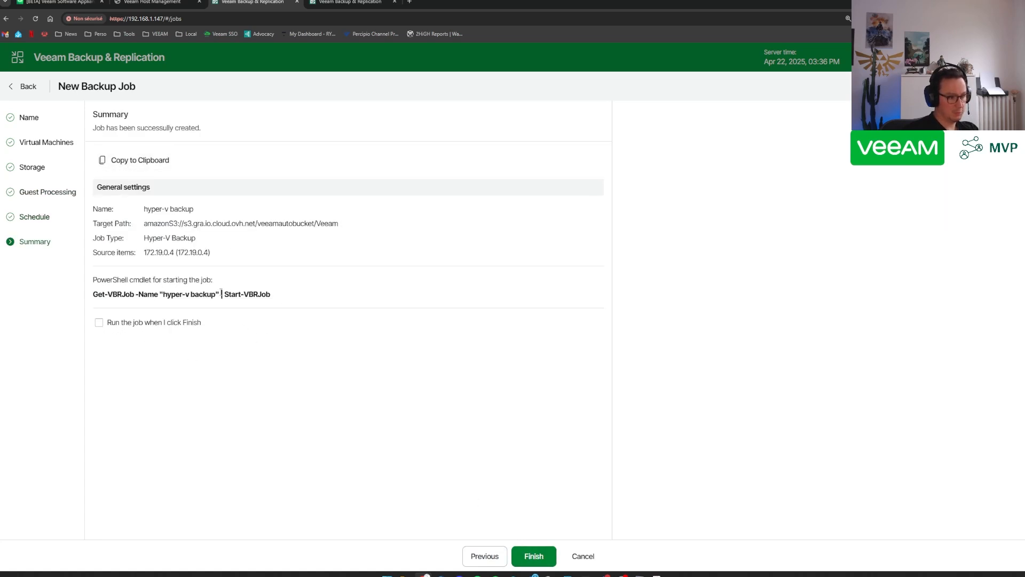
click(127, 322)
click(533, 556)
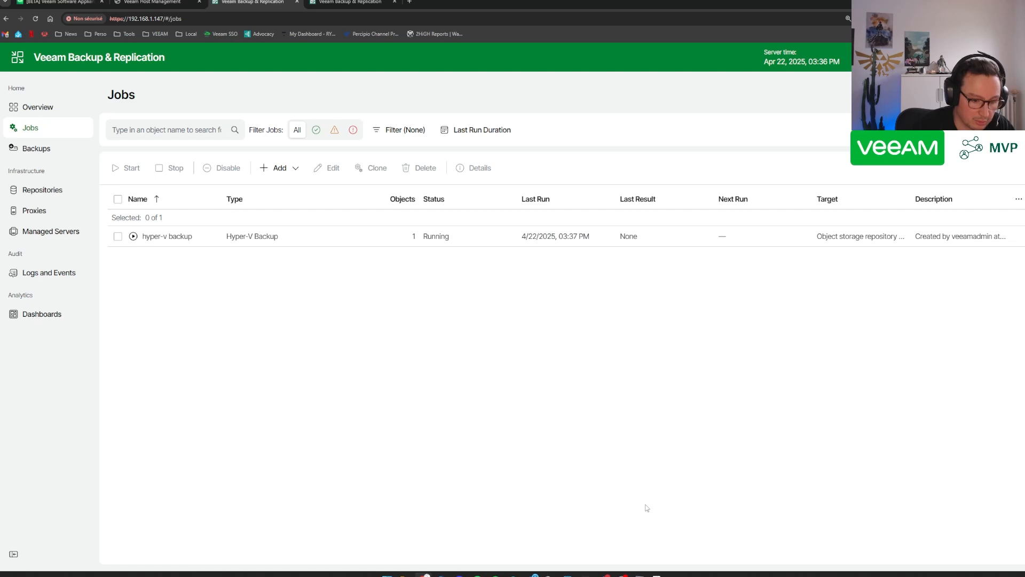
Switch to the Veeam desktop console and start a new Proxmox VE virtual machine backup job from the Home view
click(639, 574)
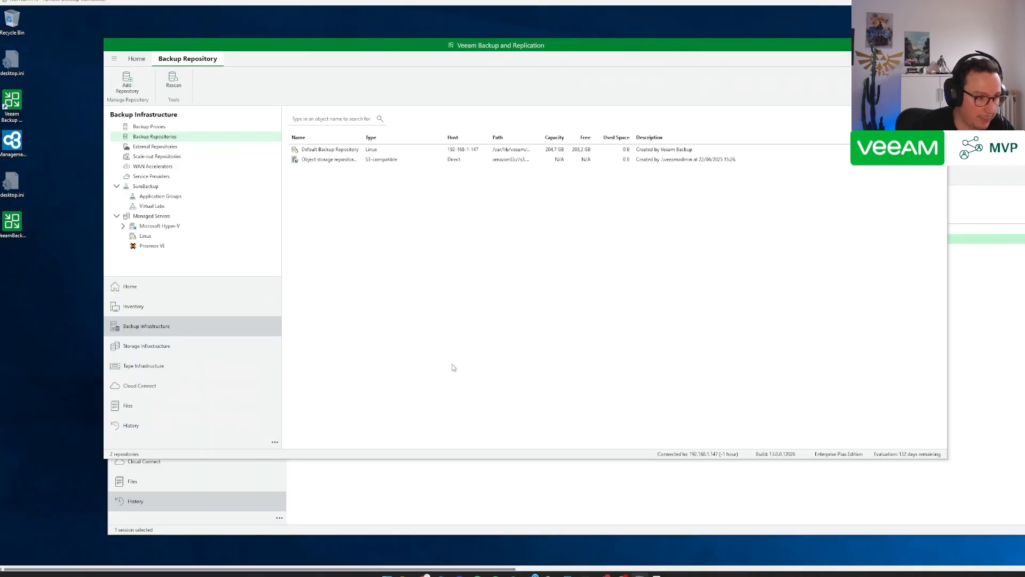
click(152, 290)
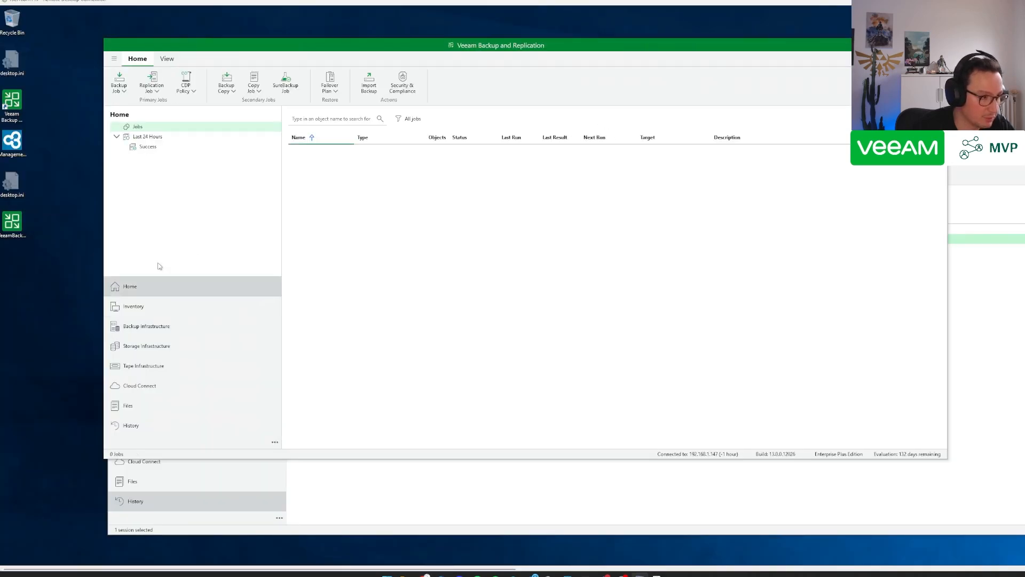
right_click(148, 124)
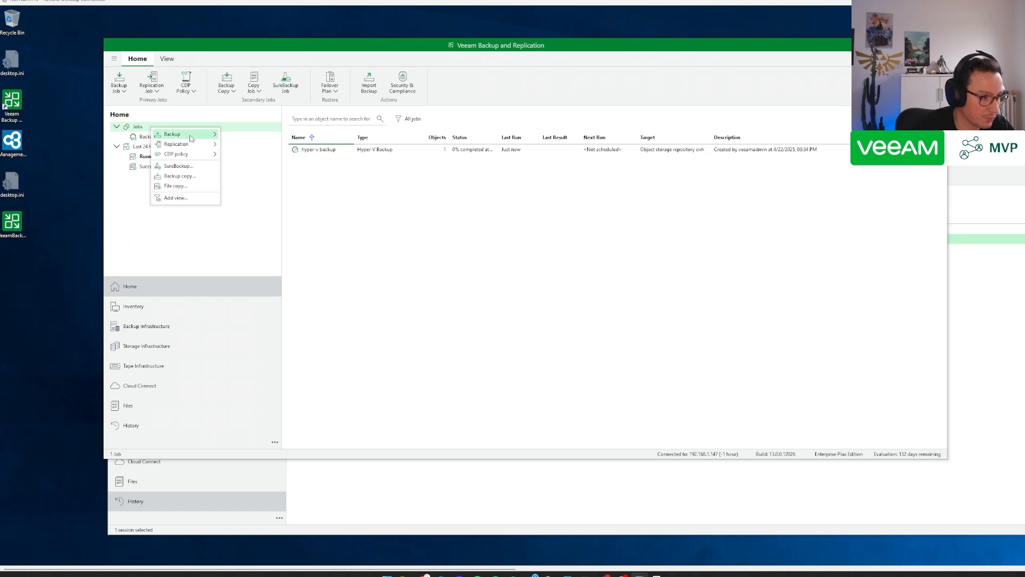
mouse_move(192, 136)
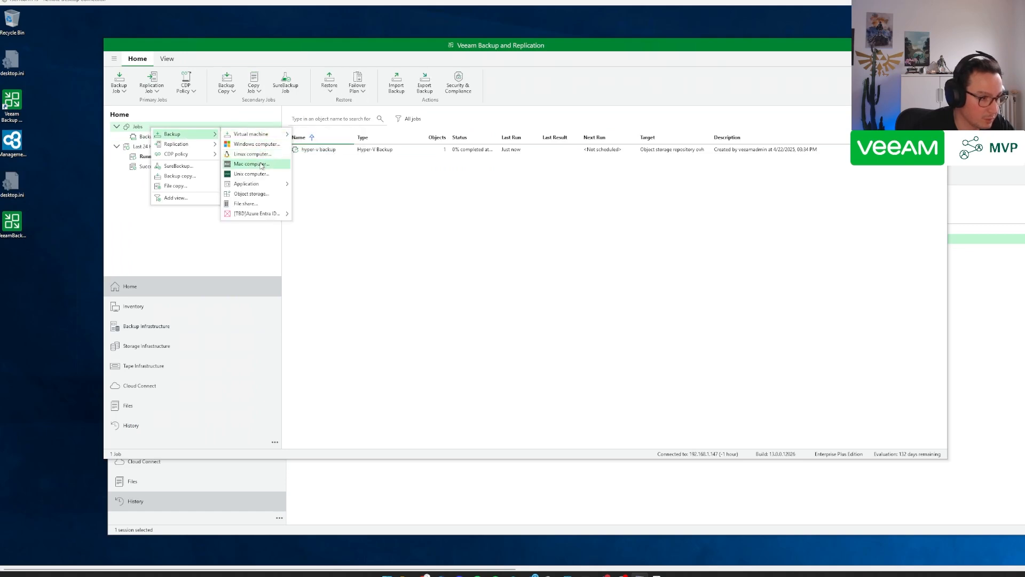
mouse_move(265, 137)
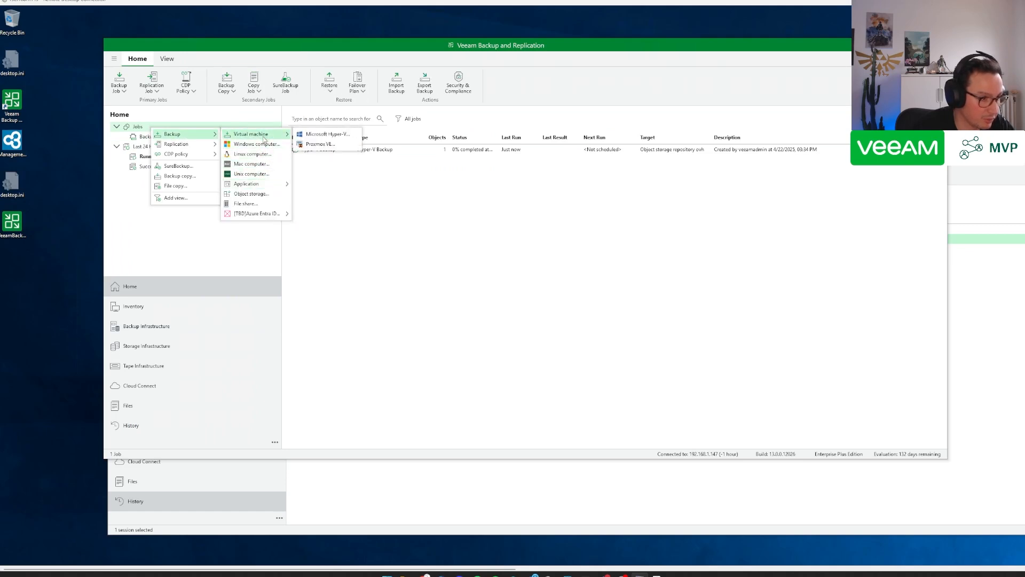
click(309, 145)
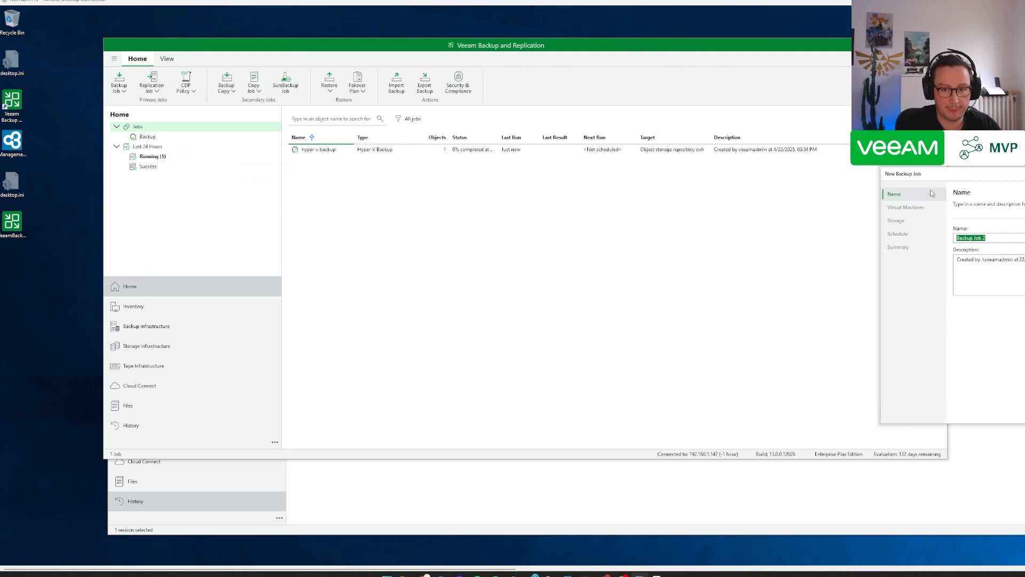
Replace the default job name with a Proxmox backup name and continue to the virtual machine selection
click(483, 250)
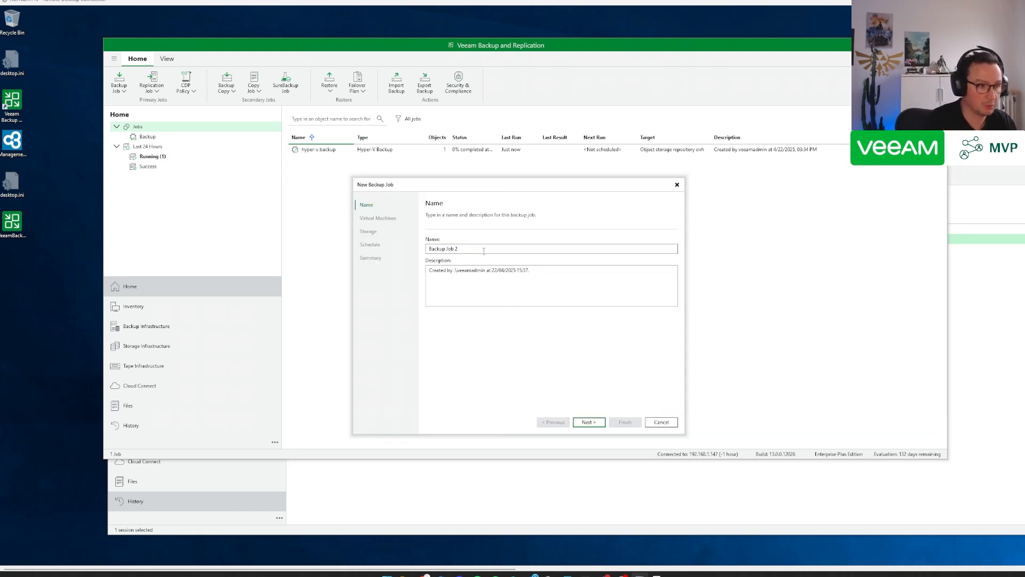
key(ctrl+a)
text(Pro)
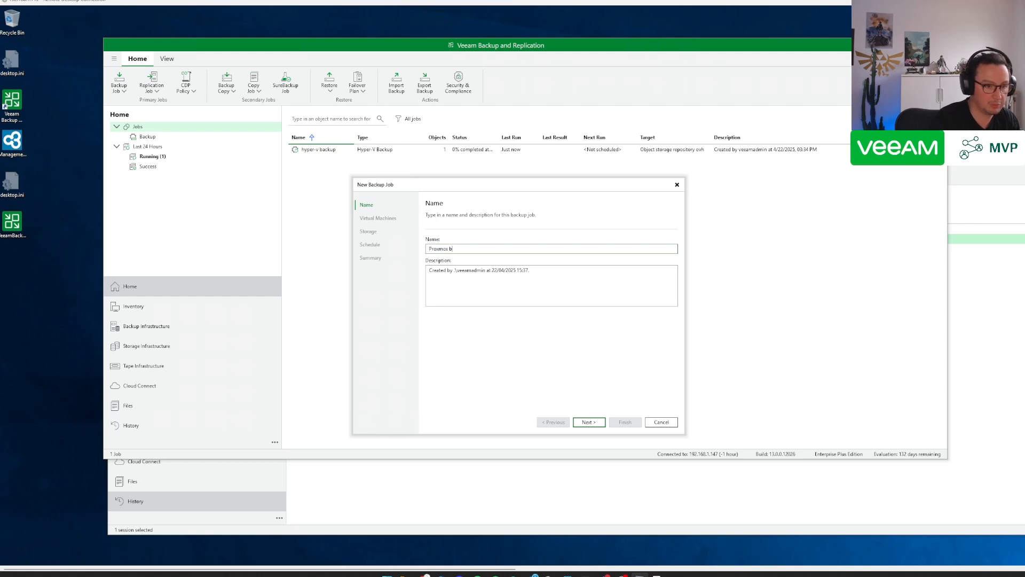
click(588, 422)
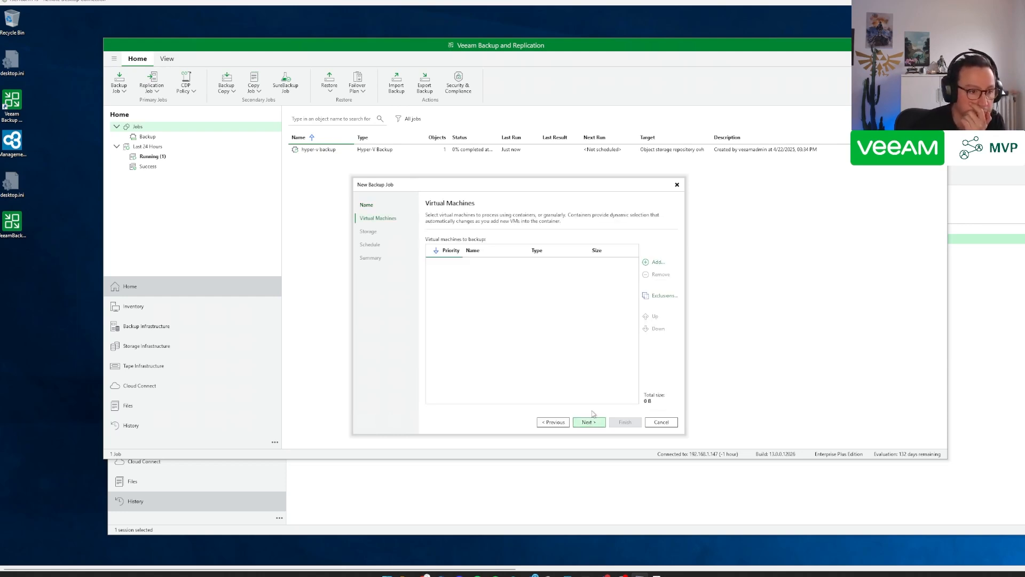
Add the winserv virtual machine from the Proxmox host to the backup job
click(661, 263)
drag(502, 202, 776, 203)
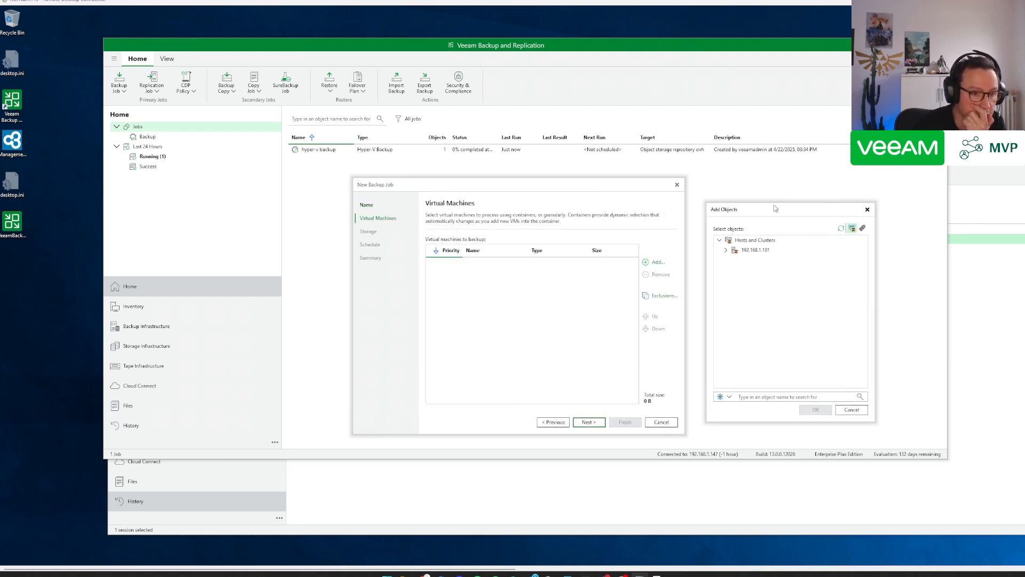
double_click(756, 246)
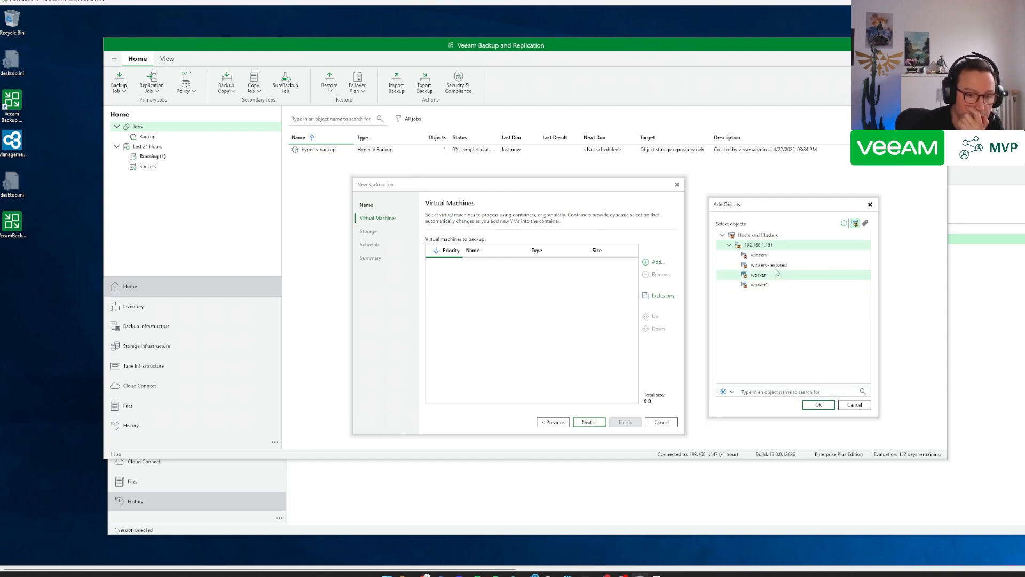
click(776, 256)
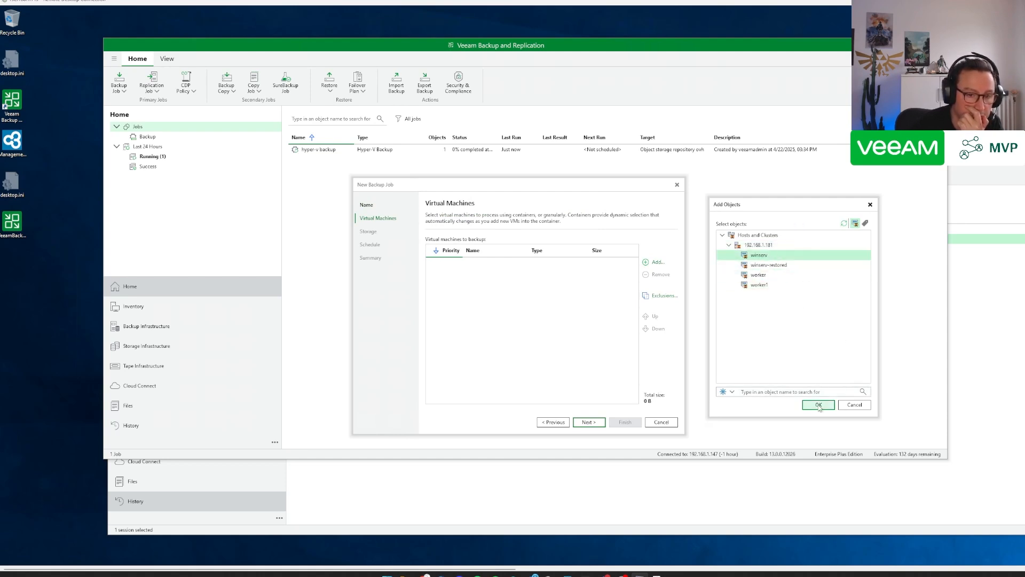
click(818, 406)
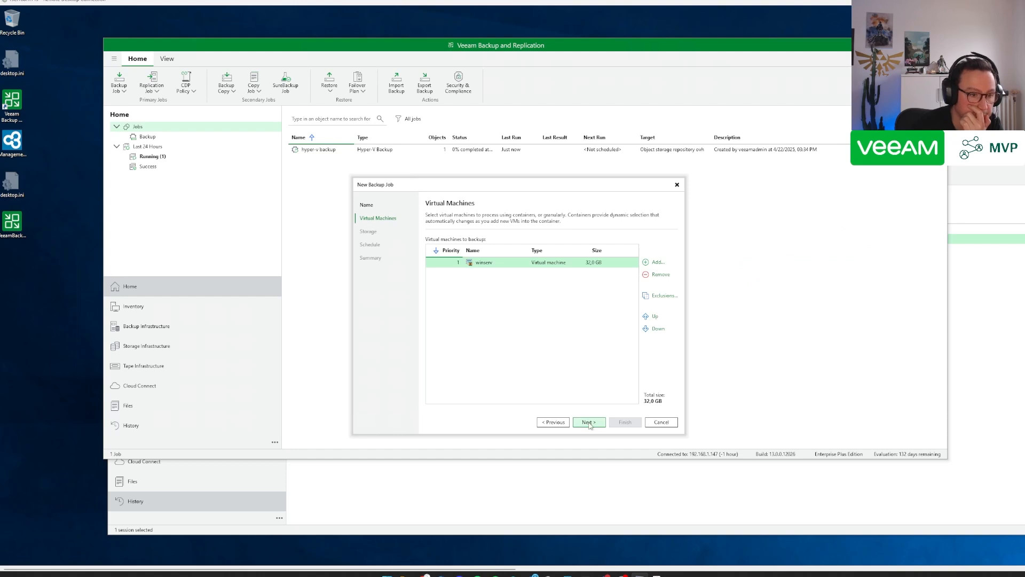
Check the exclusion settings of the Proxmox backup job and close them without excluding anything
click(662, 296)
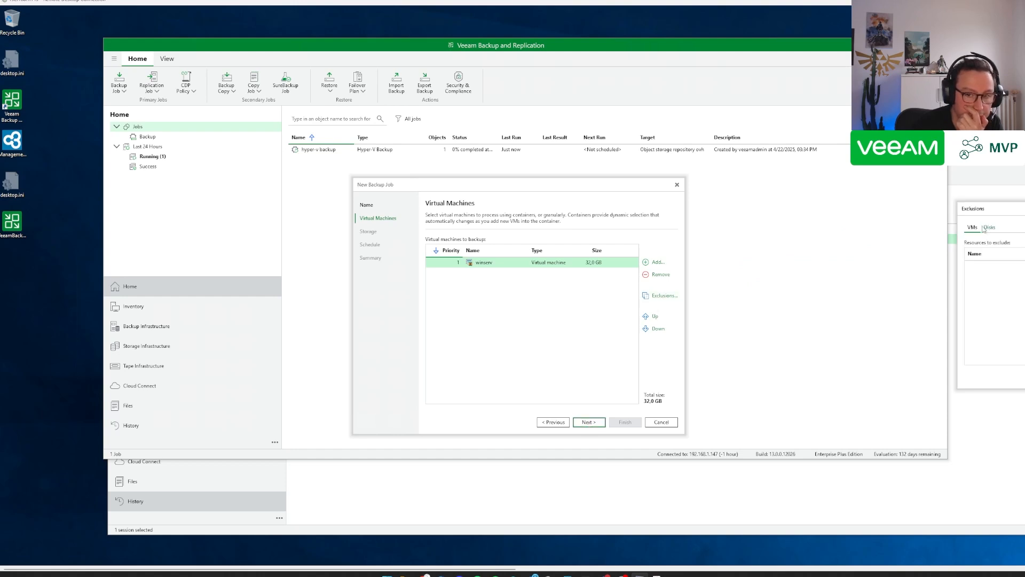
drag(1002, 212, 653, 242)
click(770, 409)
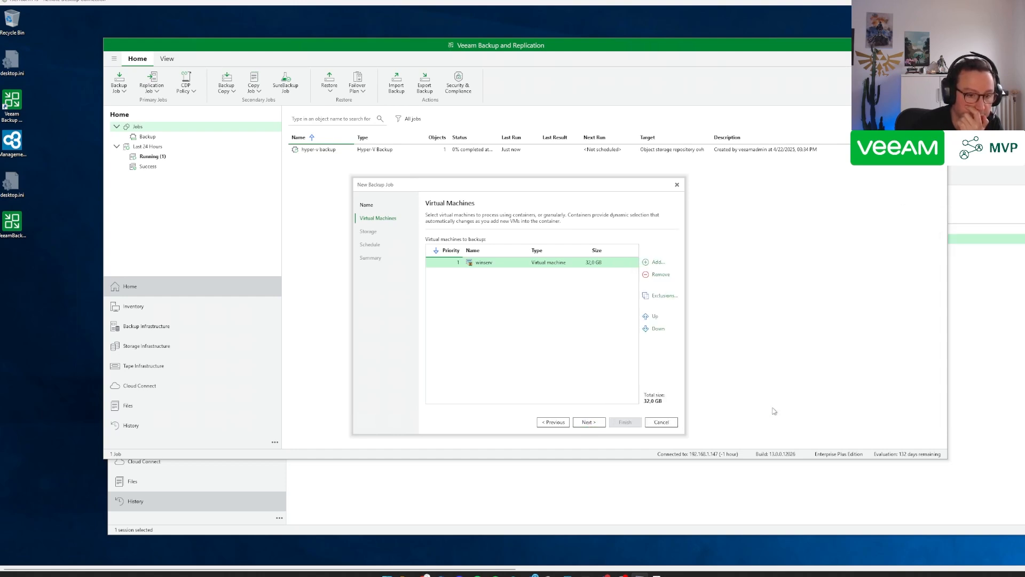
Continue to the storage settings and select Object storage repository ovh as the backup repository
click(588, 422)
click(510, 241)
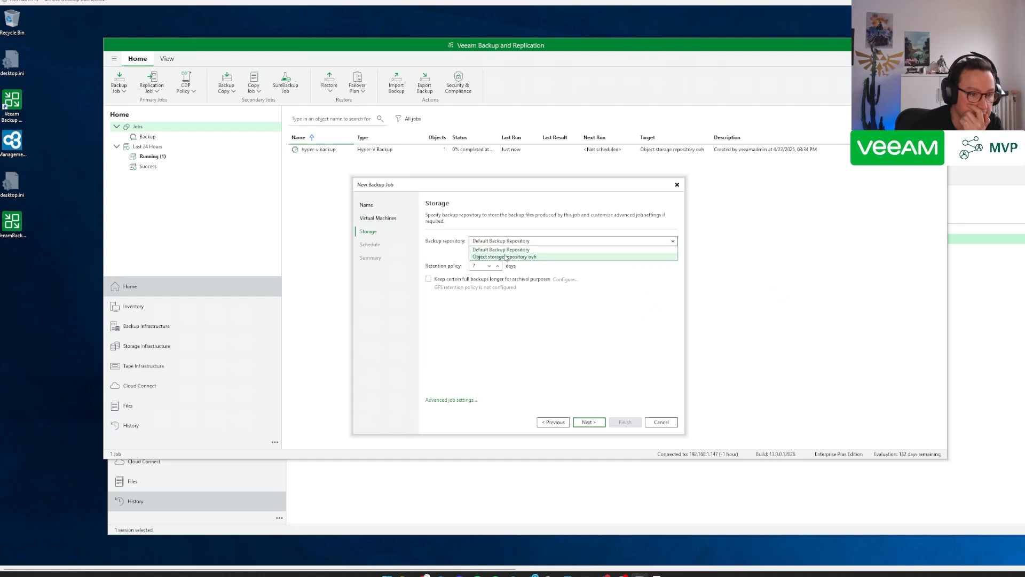
click(506, 258)
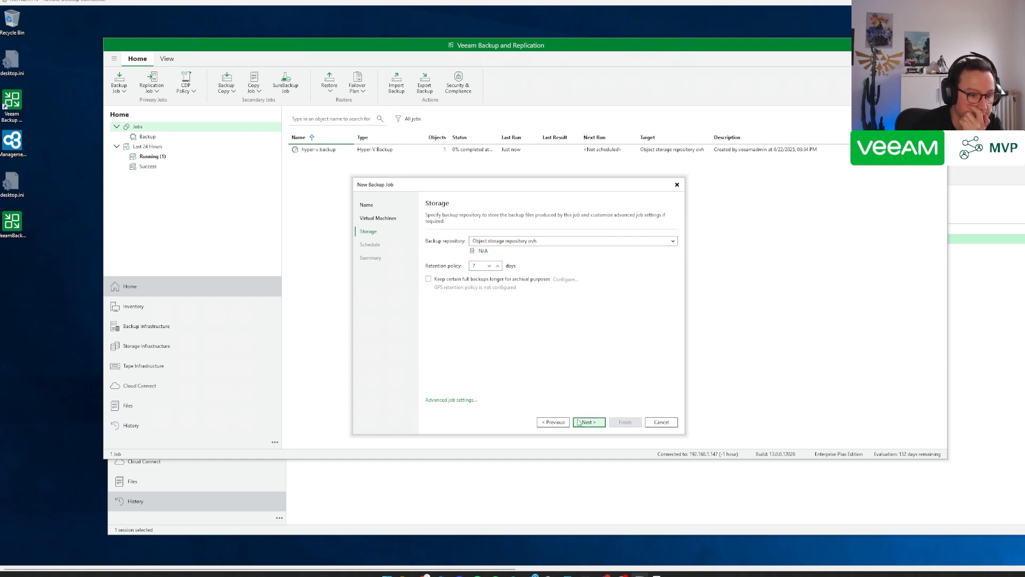
Review the backup, maintenance, storage and notification options in the advanced job settings, and close them without changes
click(451, 399)
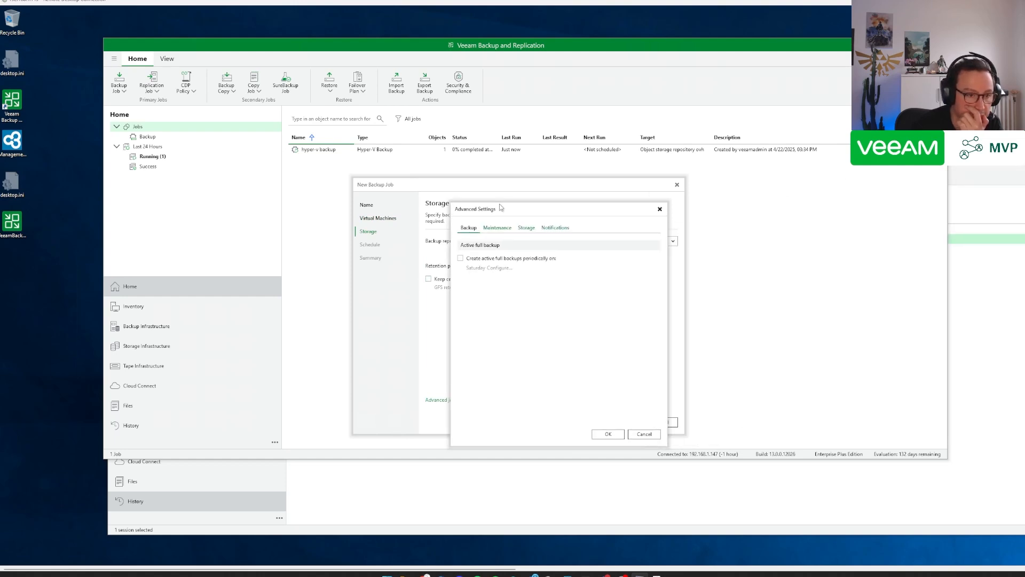
click(489, 228)
click(526, 228)
click(555, 228)
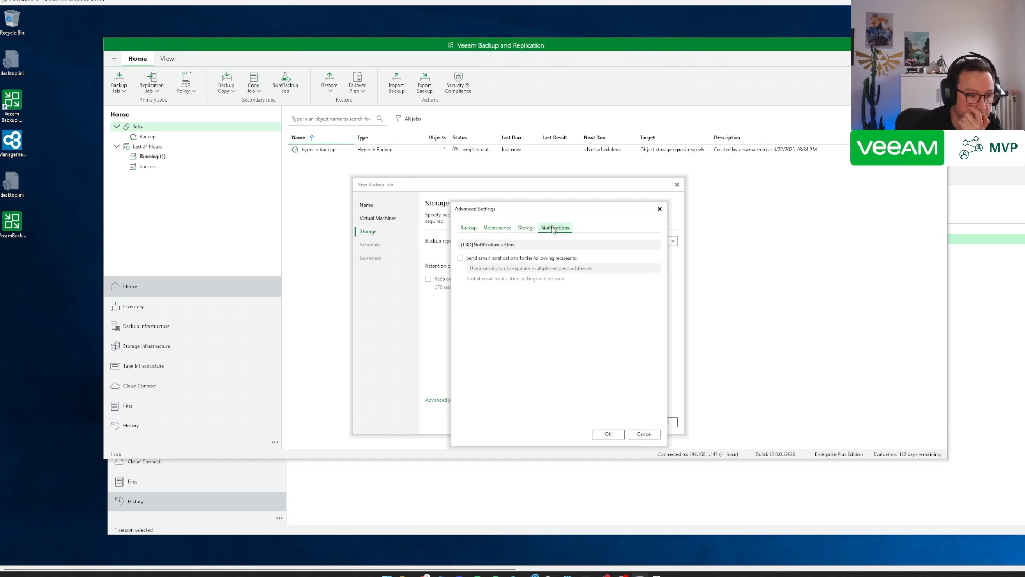
click(469, 228)
click(643, 433)
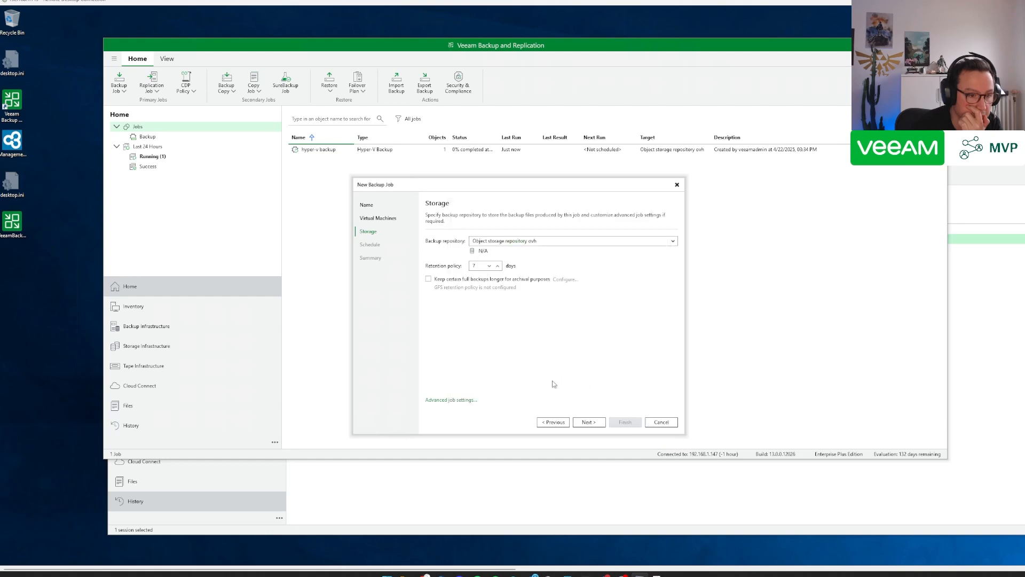
Accept the storage and schedule settings, and finish the Proxmox backup job with the option to run it on finish enabled
click(589, 421)
click(589, 421)
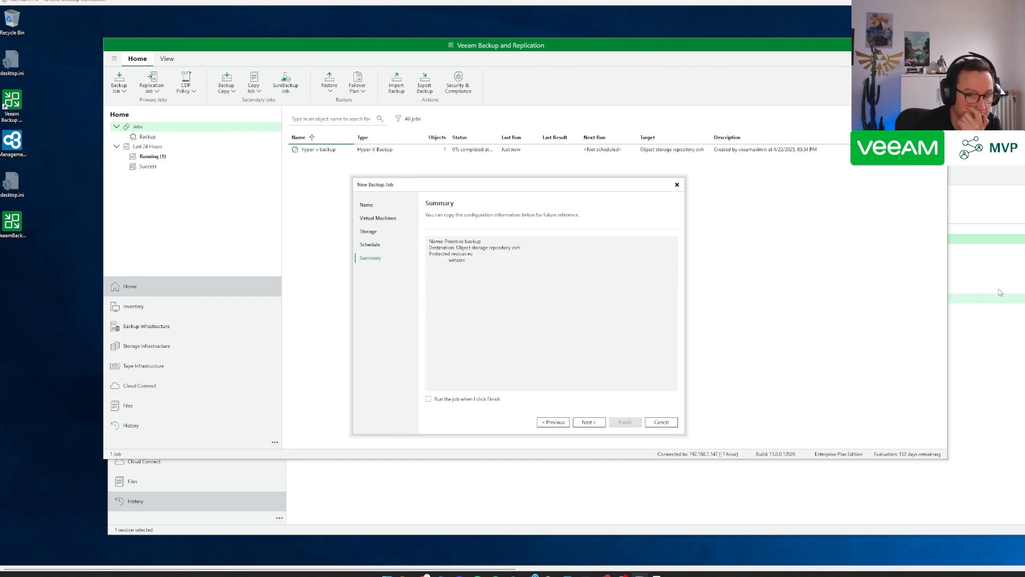
click(474, 400)
click(619, 419)
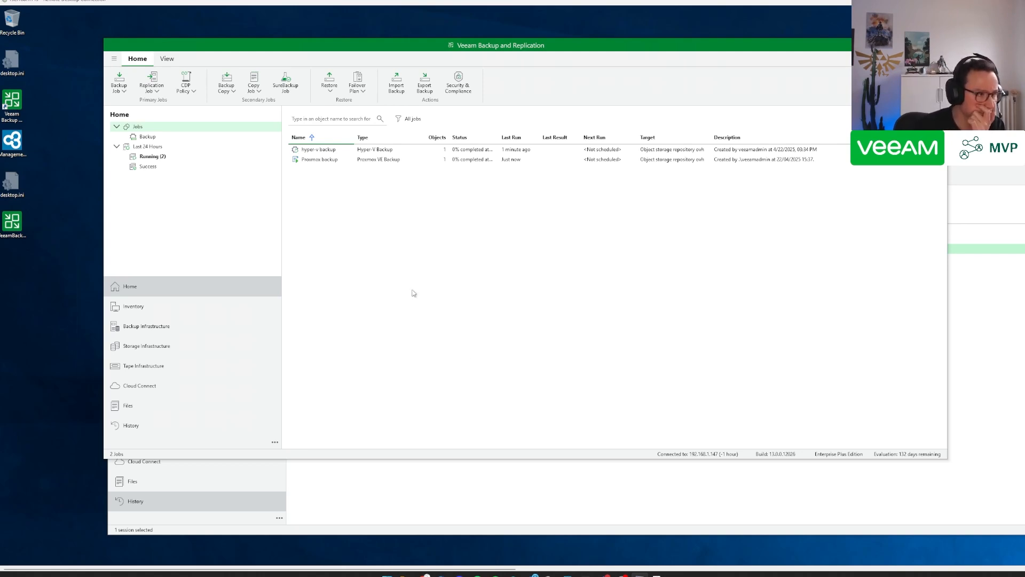
Open the Users & Roles settings and examine the account types and roles offered for a new user, then cancel adding one
click(114, 58)
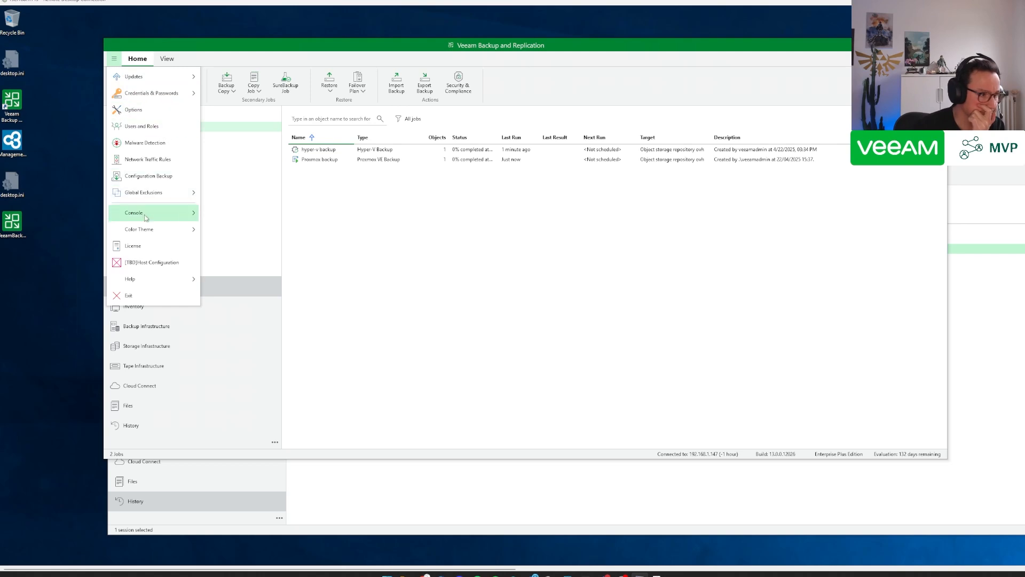
click(152, 128)
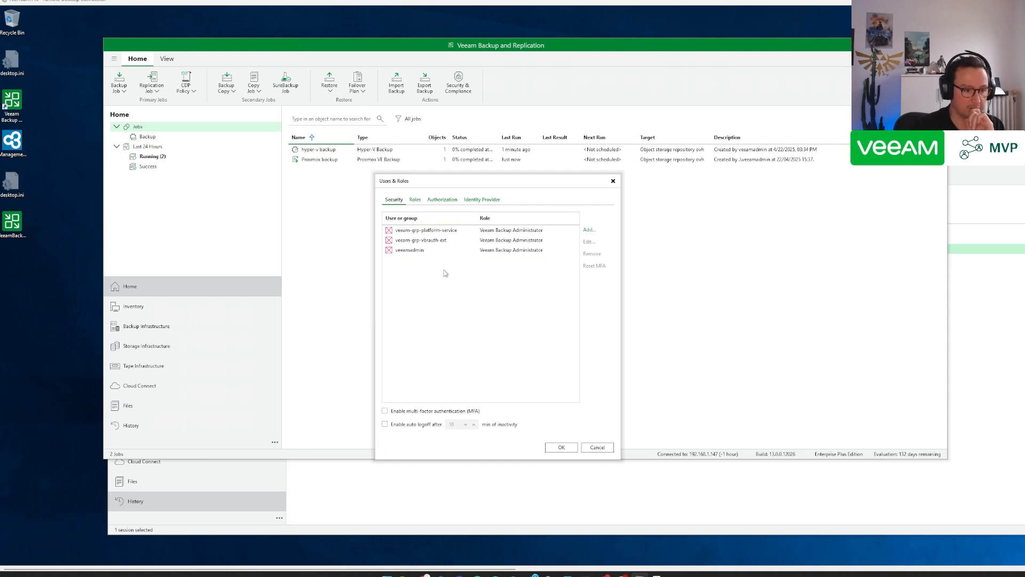
click(589, 229)
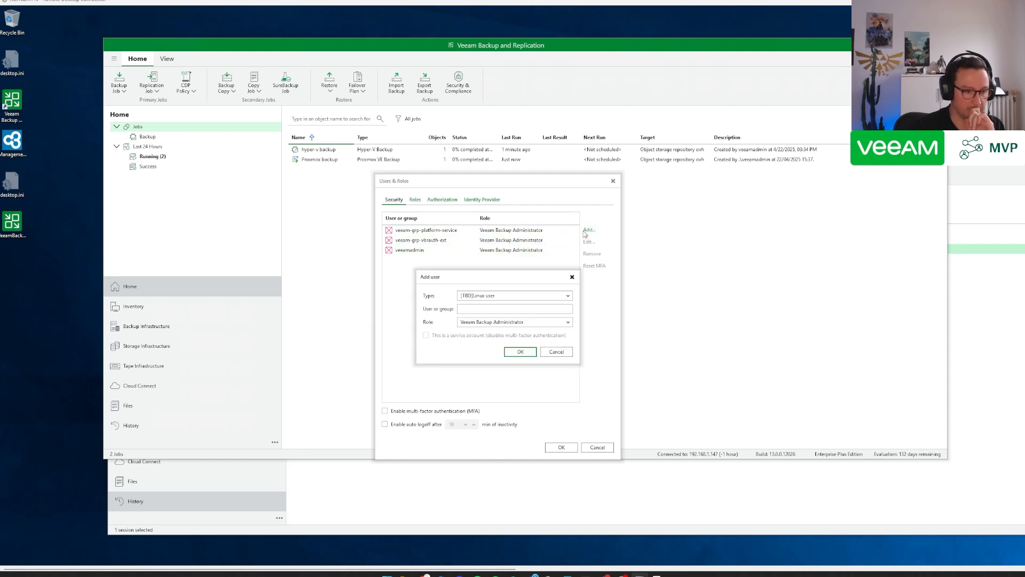
click(568, 296)
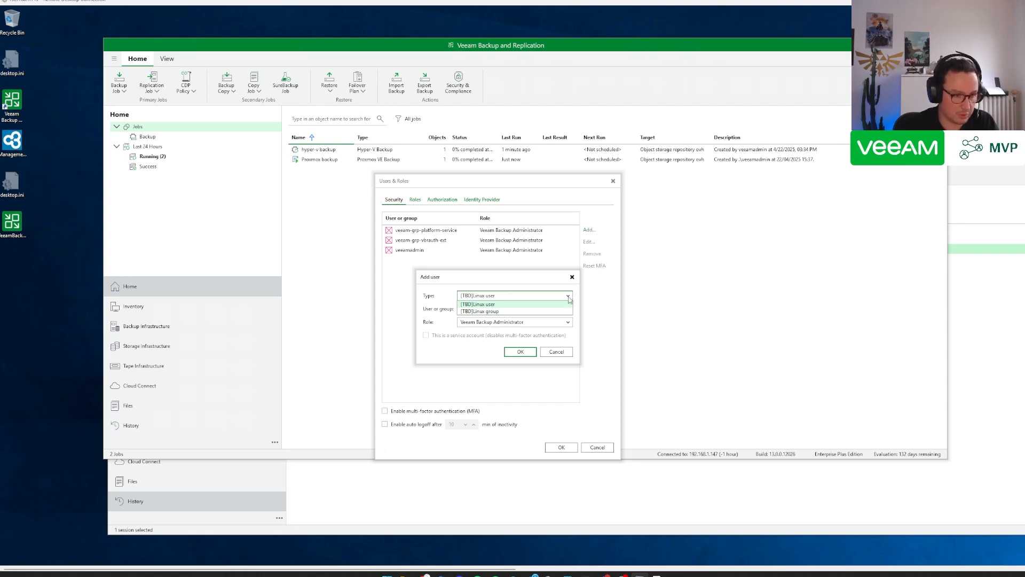
click(568, 302)
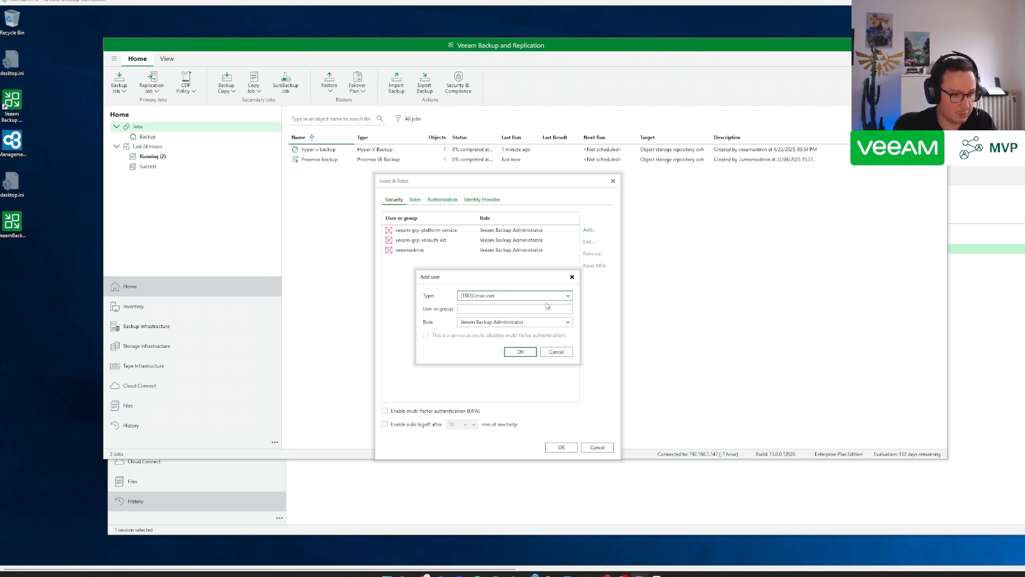
click(538, 308)
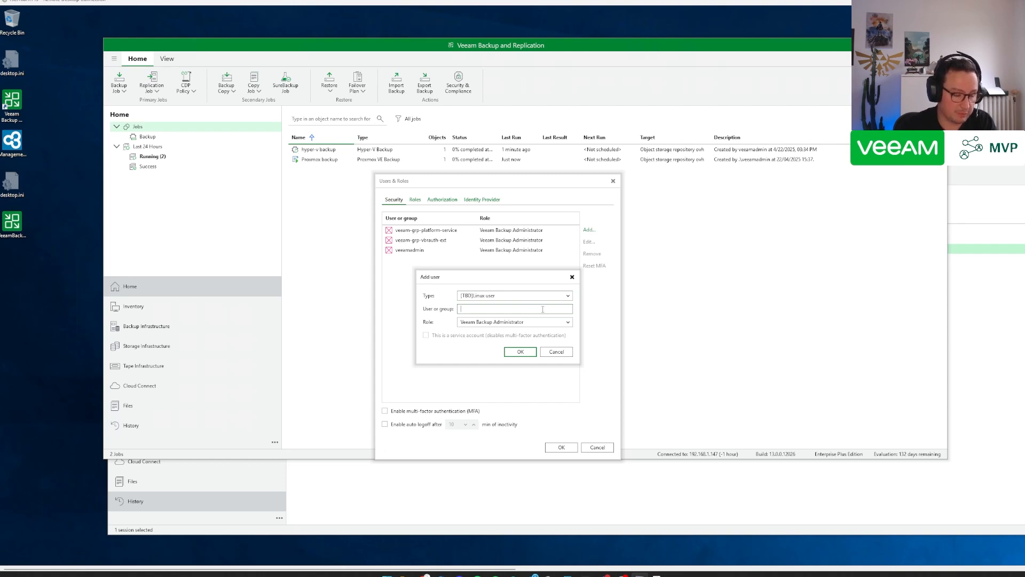
click(567, 297)
click(568, 298)
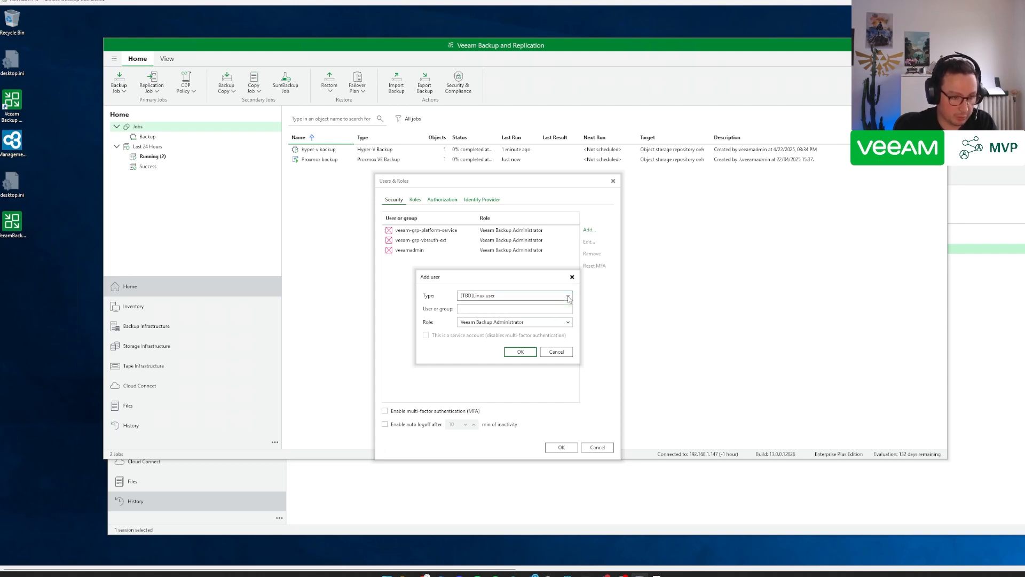
click(537, 309)
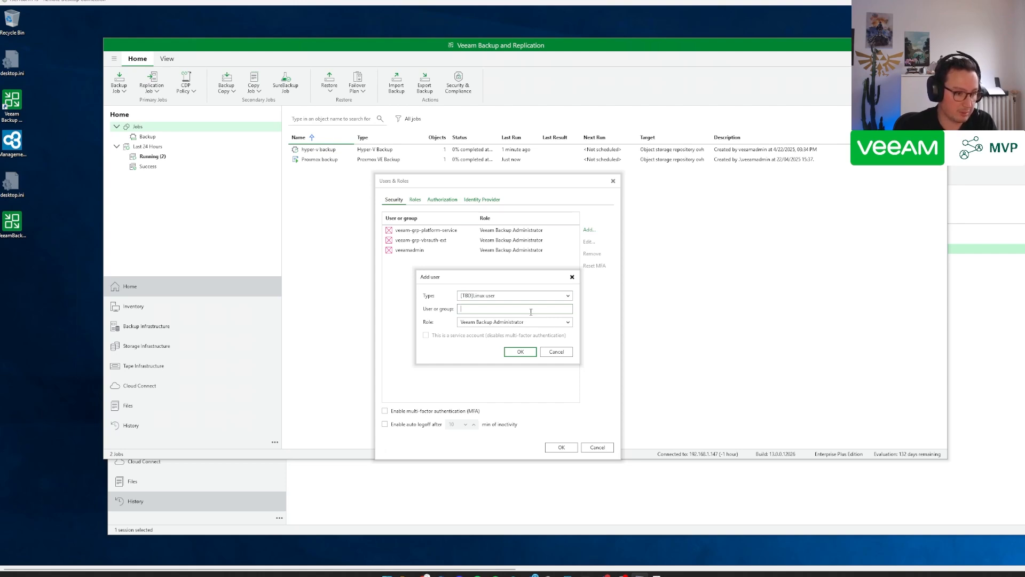
click(532, 322)
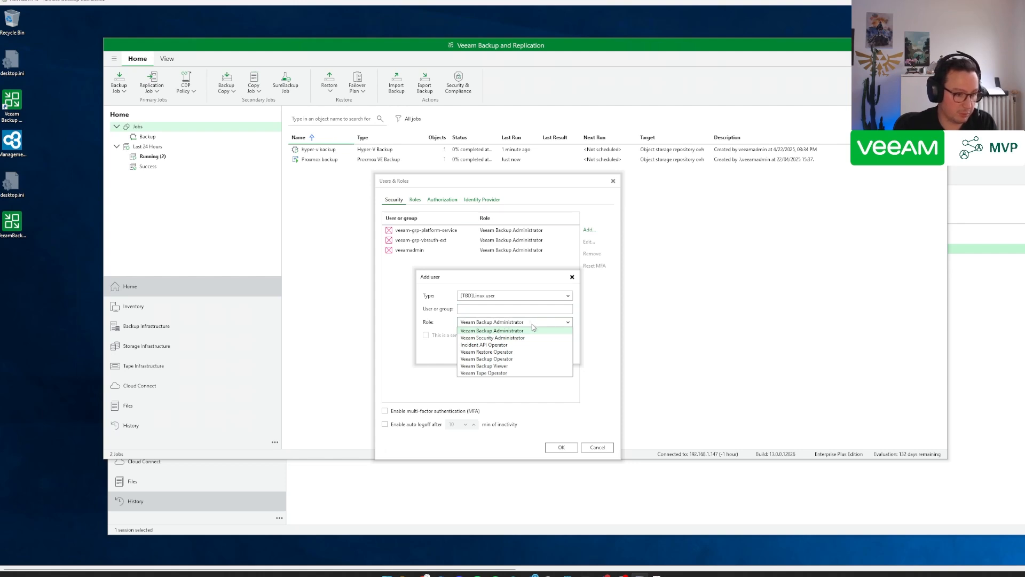
click(521, 319)
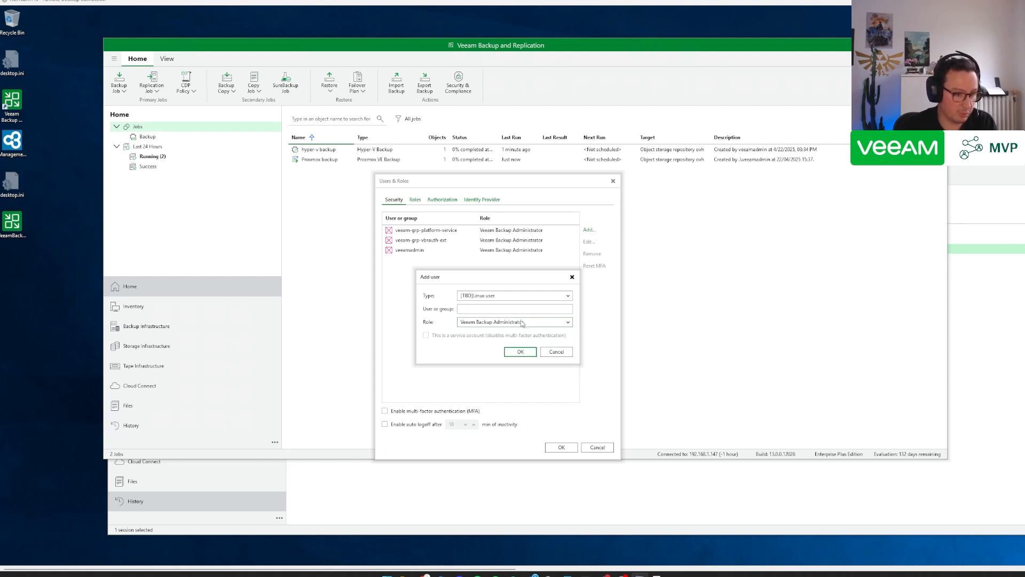
click(563, 353)
Review the role list, the four-eyes authorization option and the identity provider settings
click(415, 199)
click(442, 199)
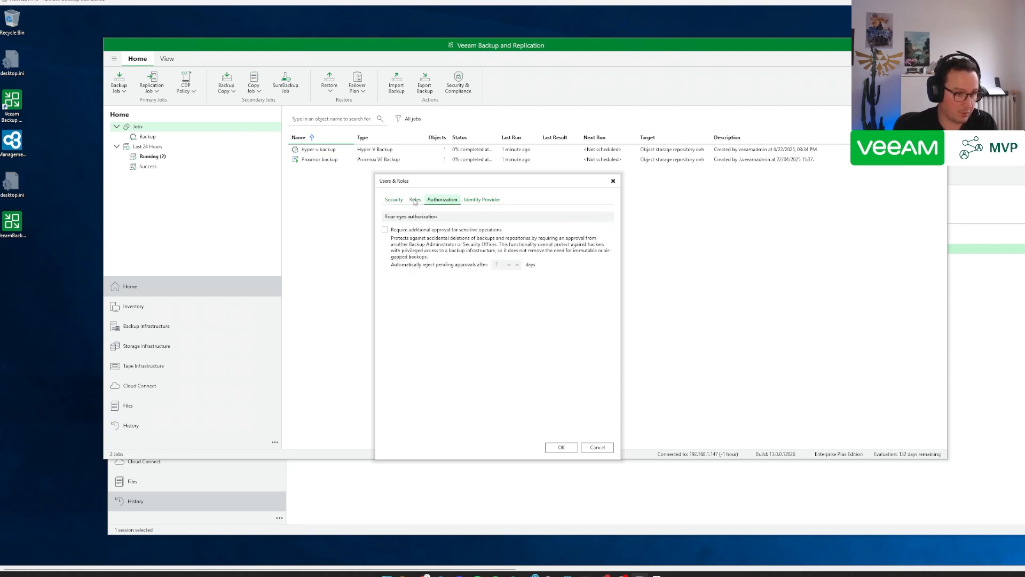
click(414, 200)
click(442, 199)
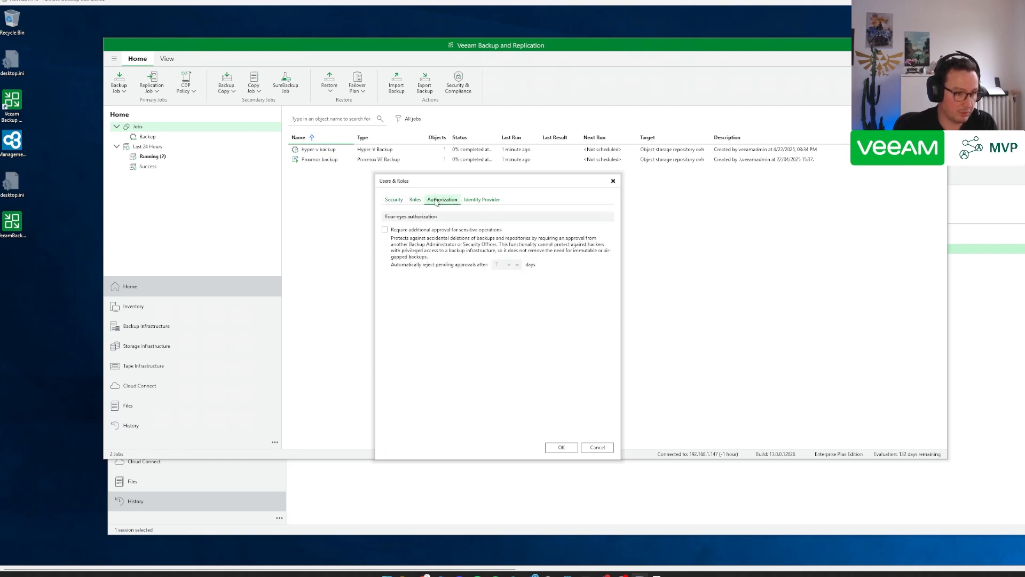
click(482, 201)
Create a new role named "Custom Role Restore Hyper-V" with the Restore operator permission, and continue to the restore permissions
click(414, 199)
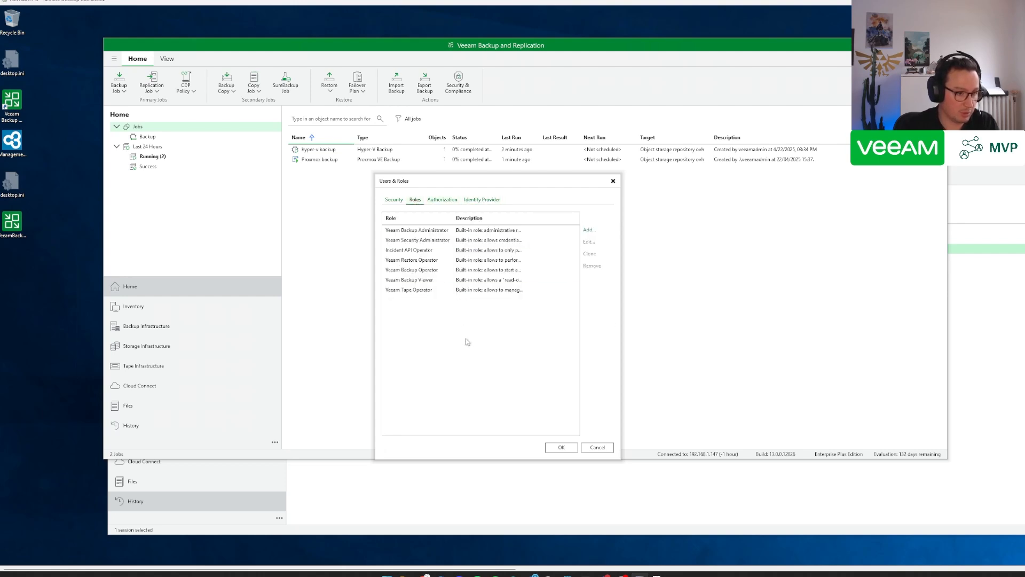
click(588, 229)
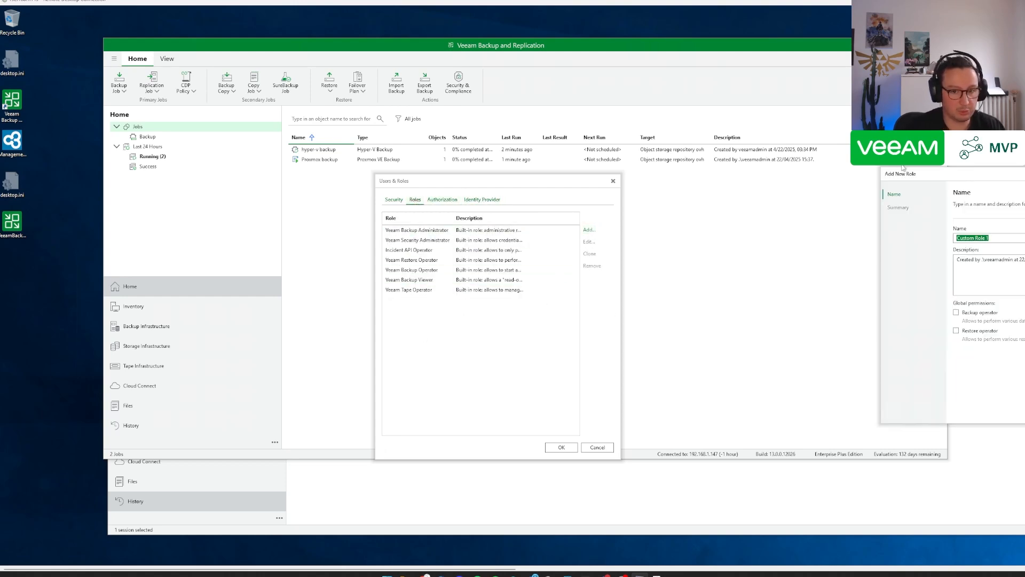
drag(923, 173, 419, 207)
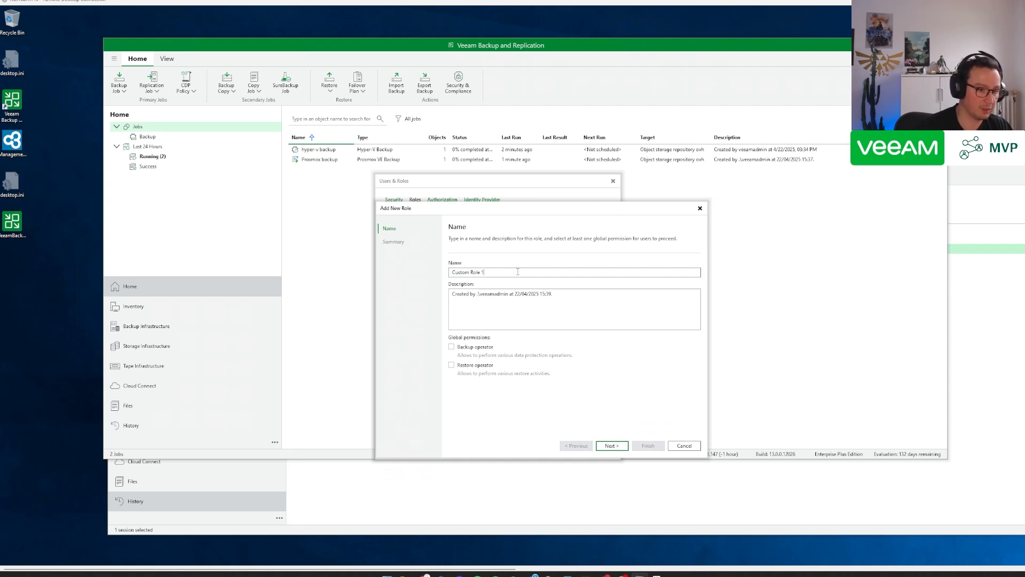
text(Restore )
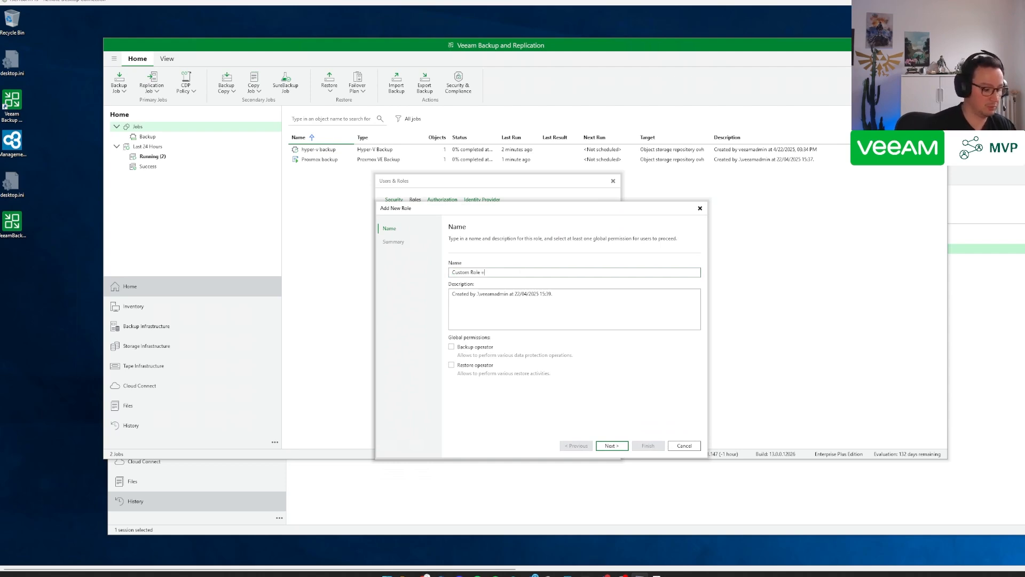
text(Hyper-V)
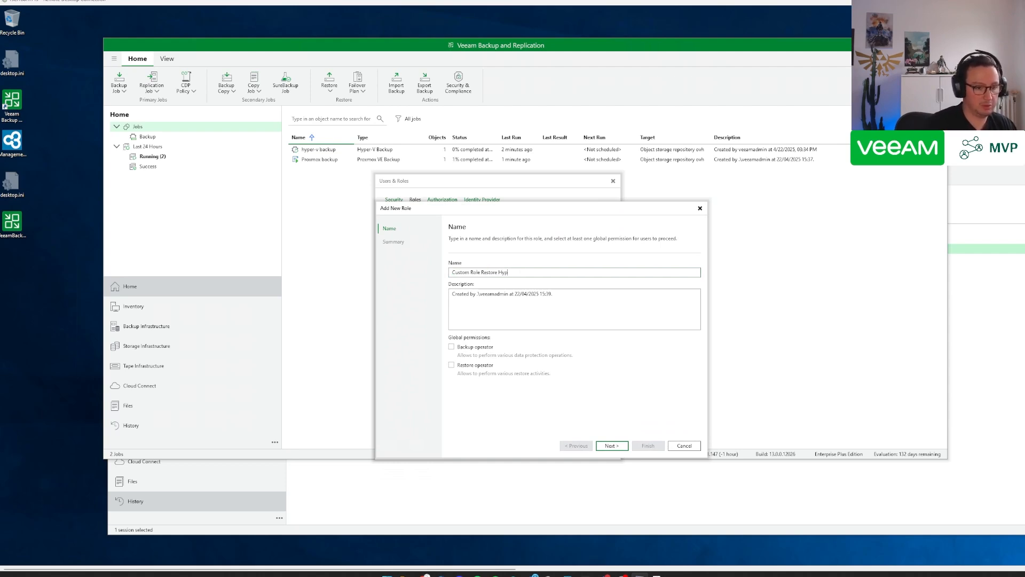
click(475, 365)
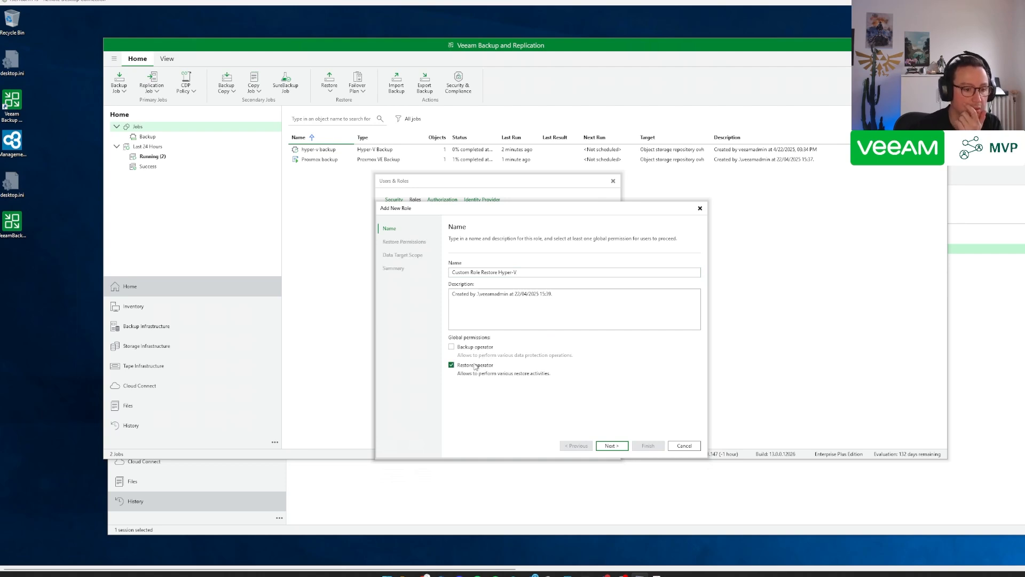
click(612, 446)
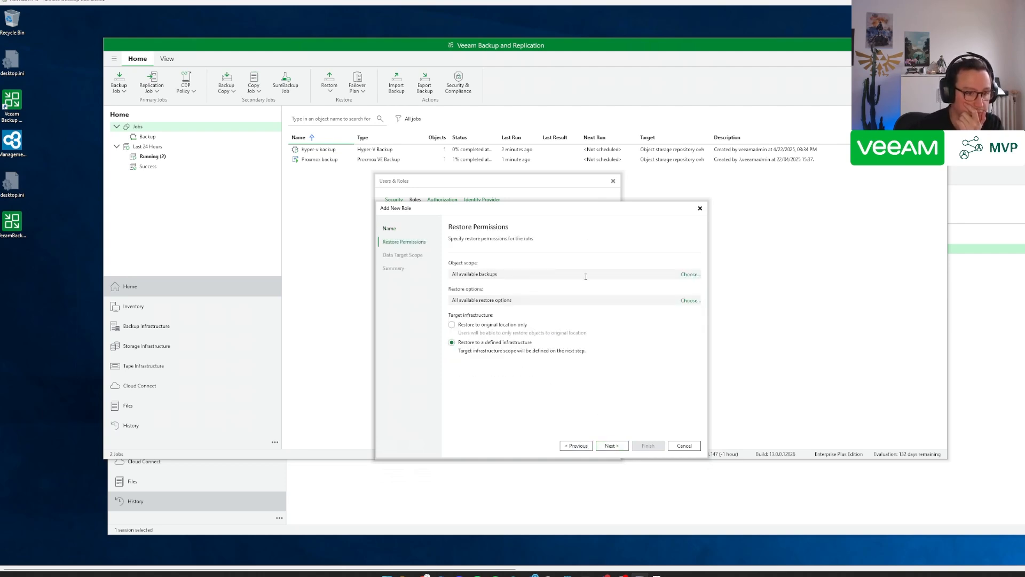
Limit the role's object scope to only selected backup sources, and look through the jobs offered as sources without adding one
click(690, 275)
drag(524, 236, 654, 235)
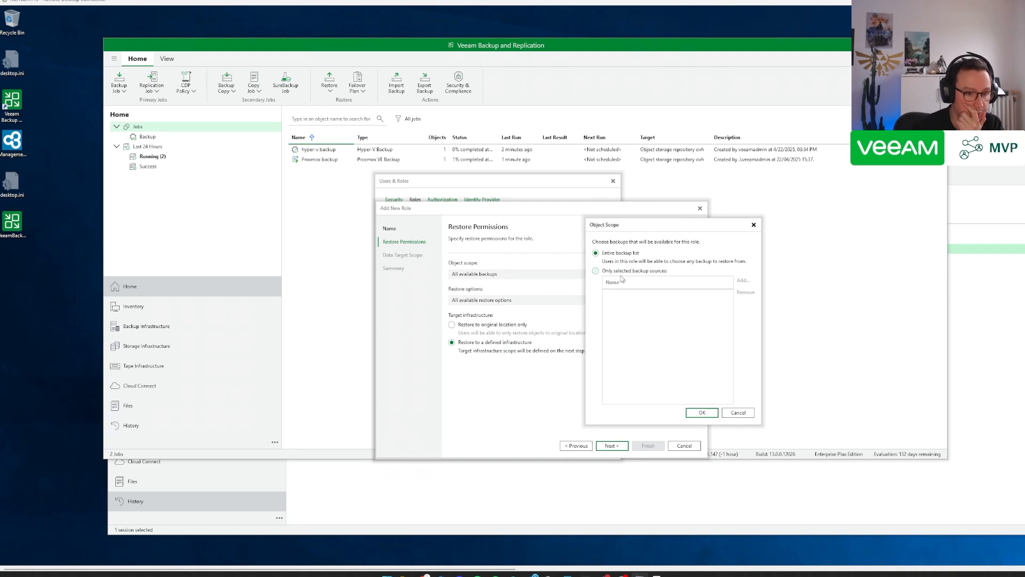
click(622, 271)
click(741, 280)
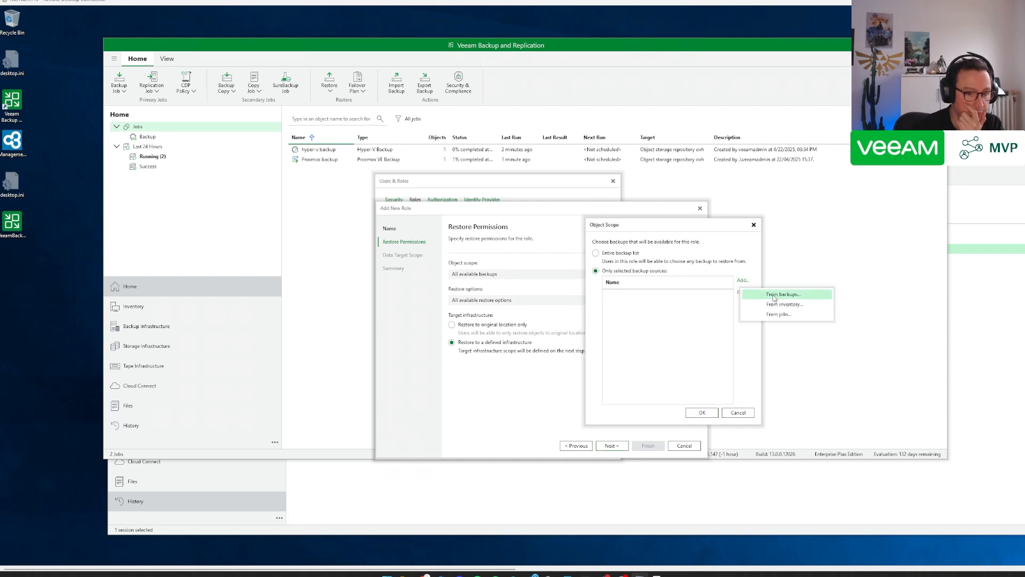
click(778, 315)
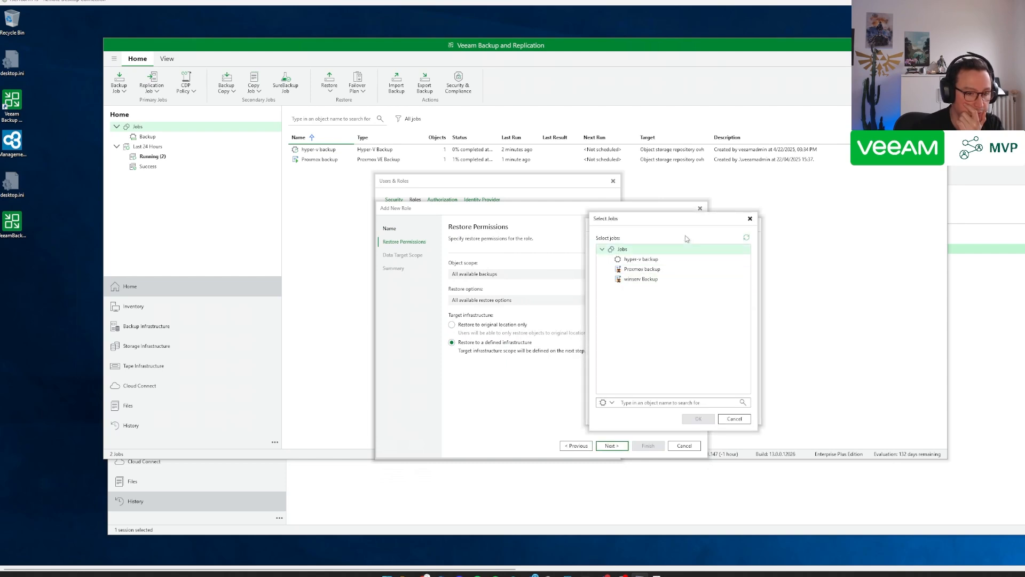
click(750, 219)
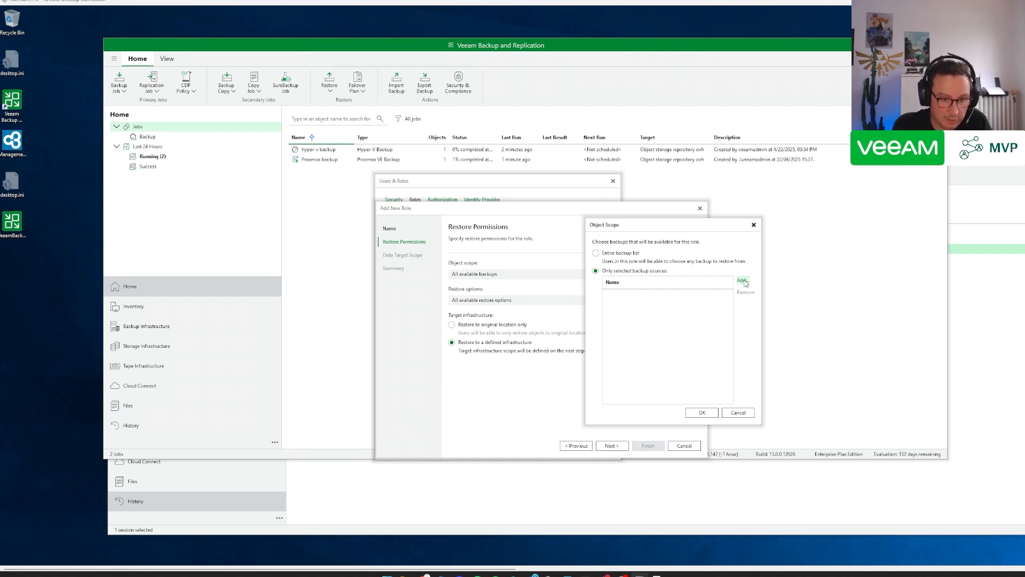
Examine the backups and inventory objects offered as sources for the role, leaving both selections without adding anything
click(744, 281)
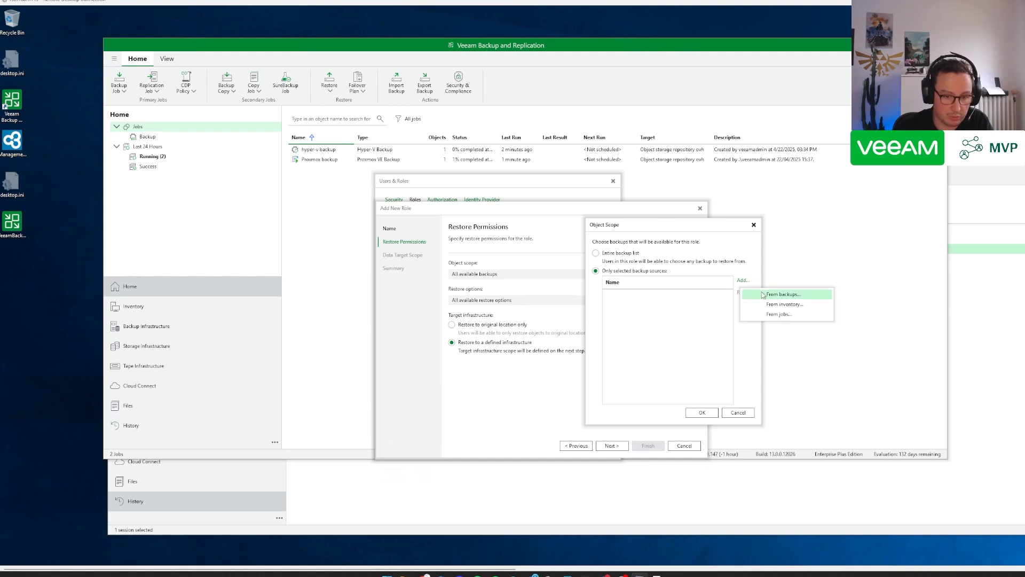
click(762, 293)
click(627, 250)
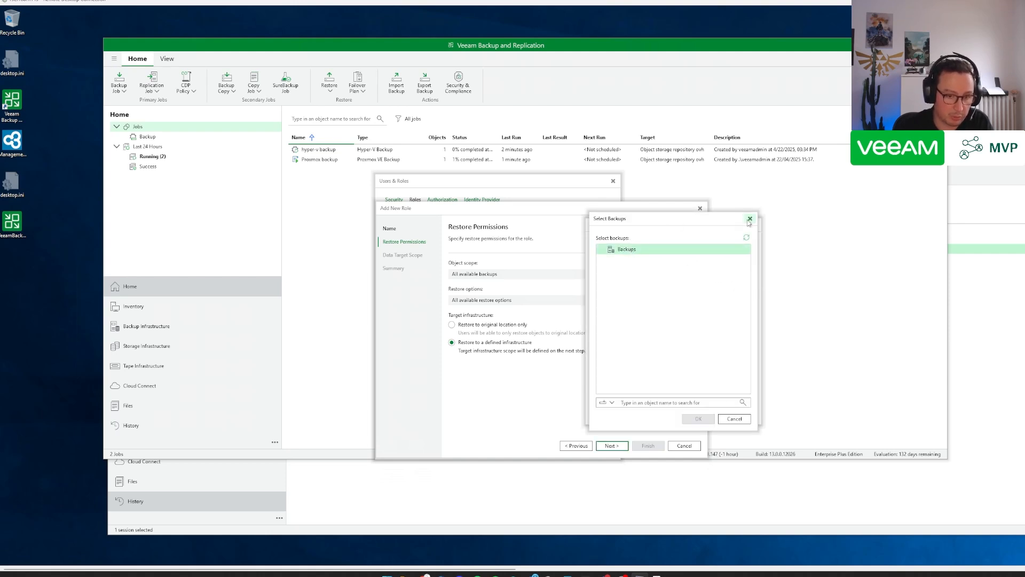
click(749, 218)
click(743, 281)
click(763, 303)
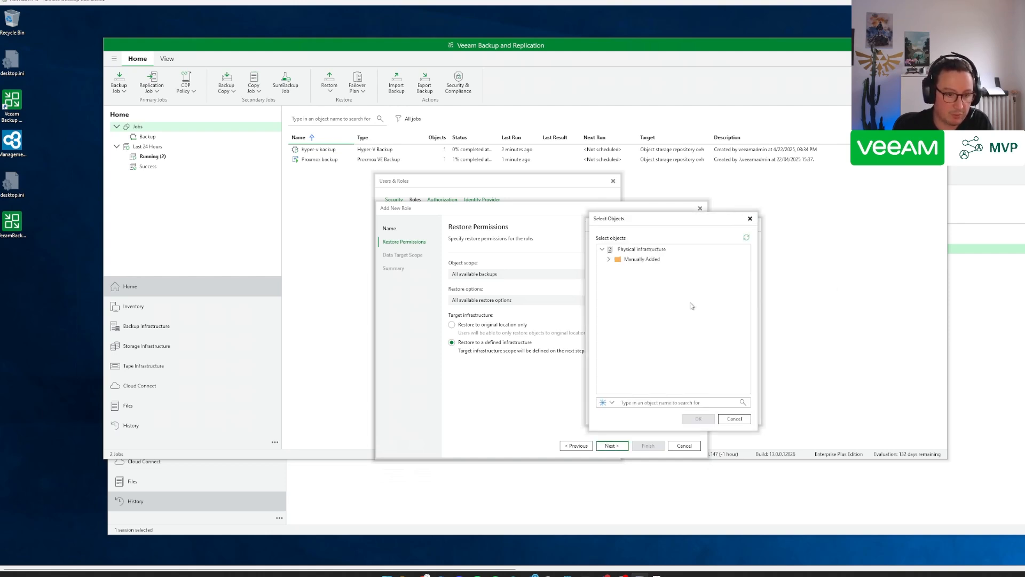
click(651, 260)
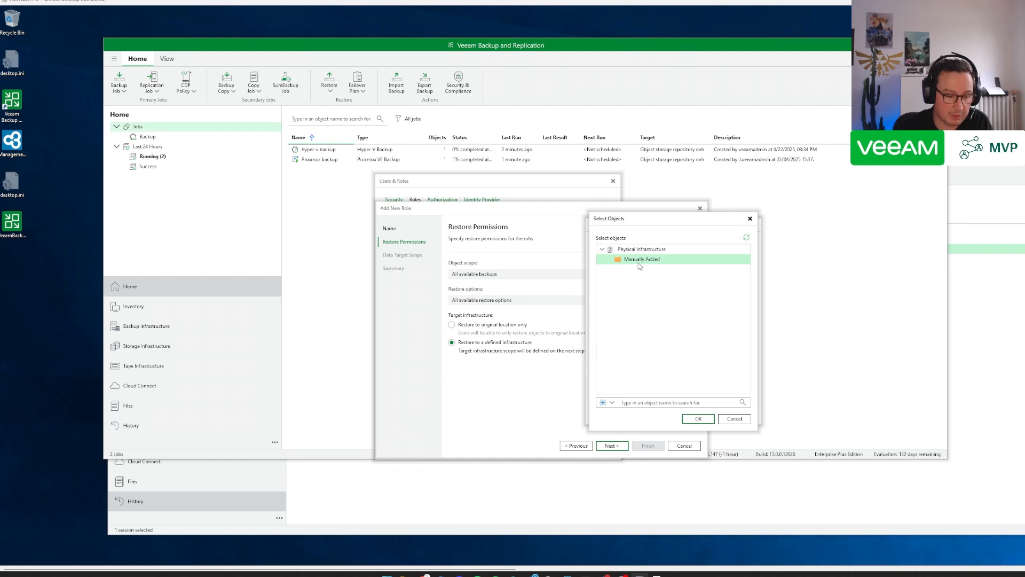
drag(653, 225, 825, 222)
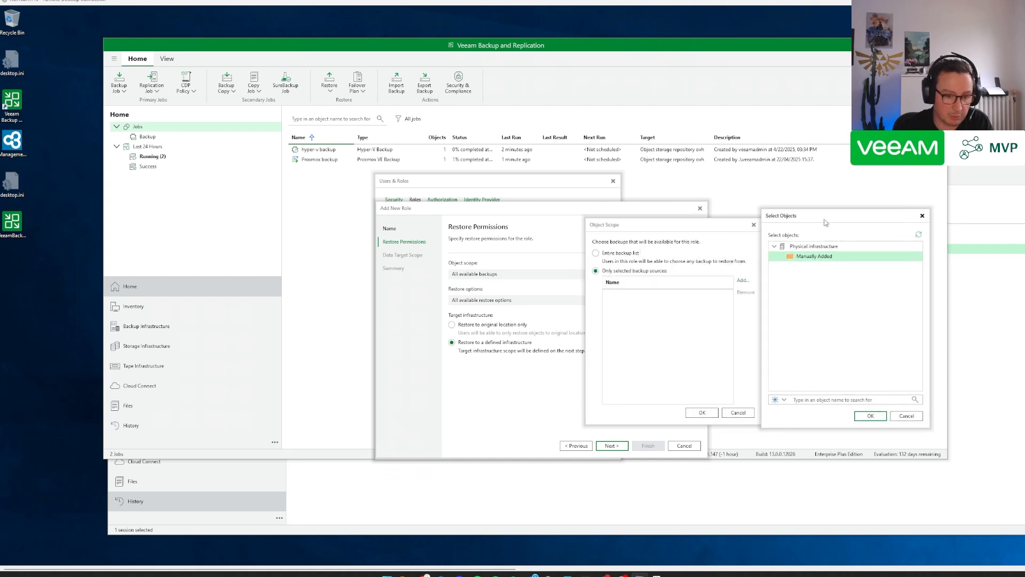
click(905, 414)
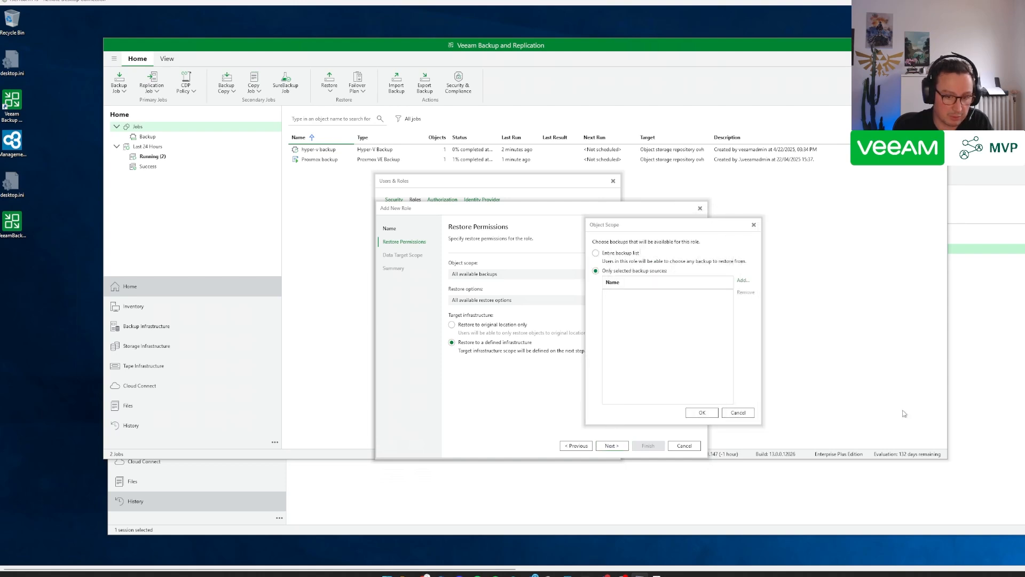
Add the hyper-v backup job as a source for the role and confirm the object scope
click(743, 280)
click(768, 310)
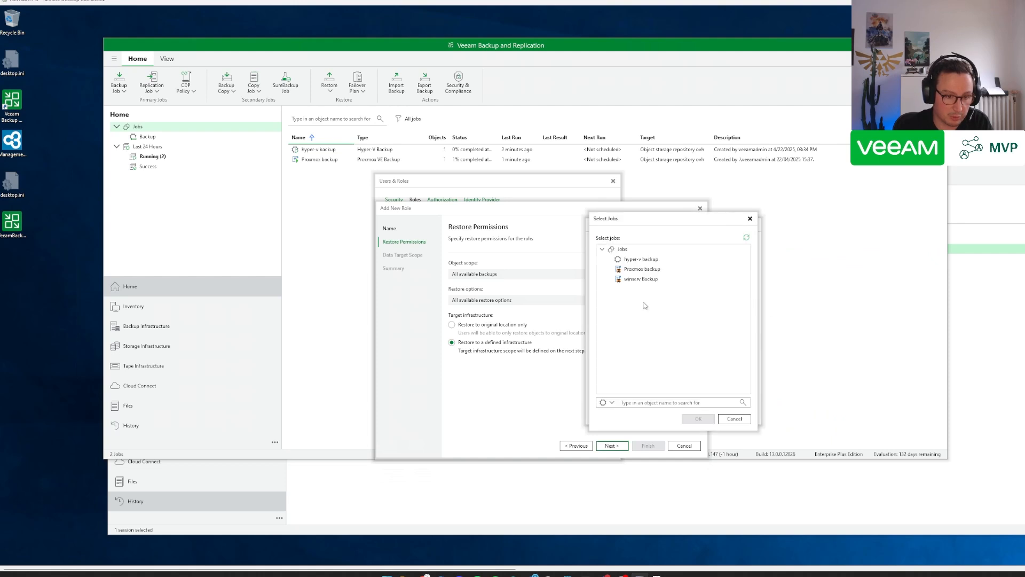
click(641, 259)
click(694, 419)
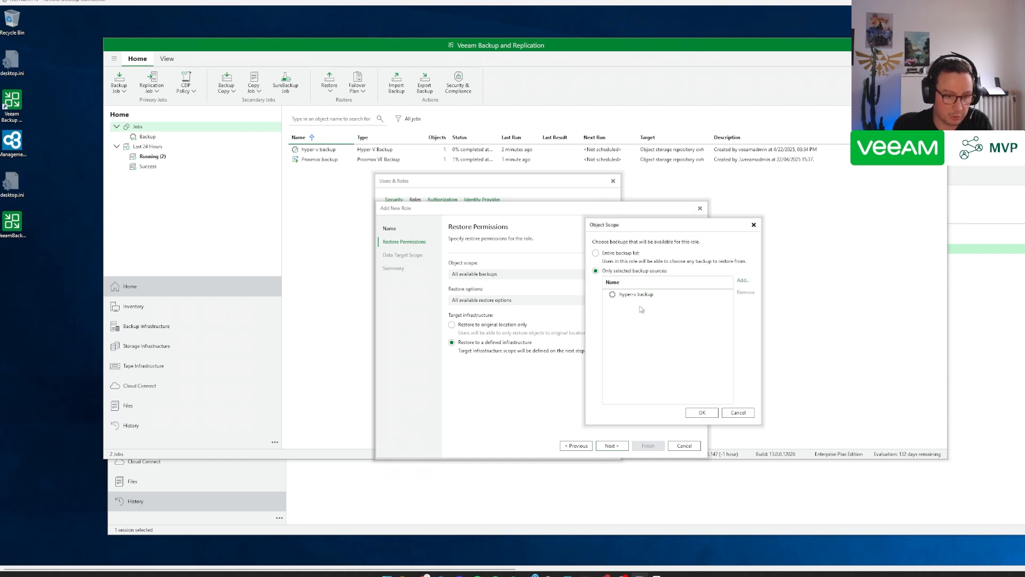
click(702, 412)
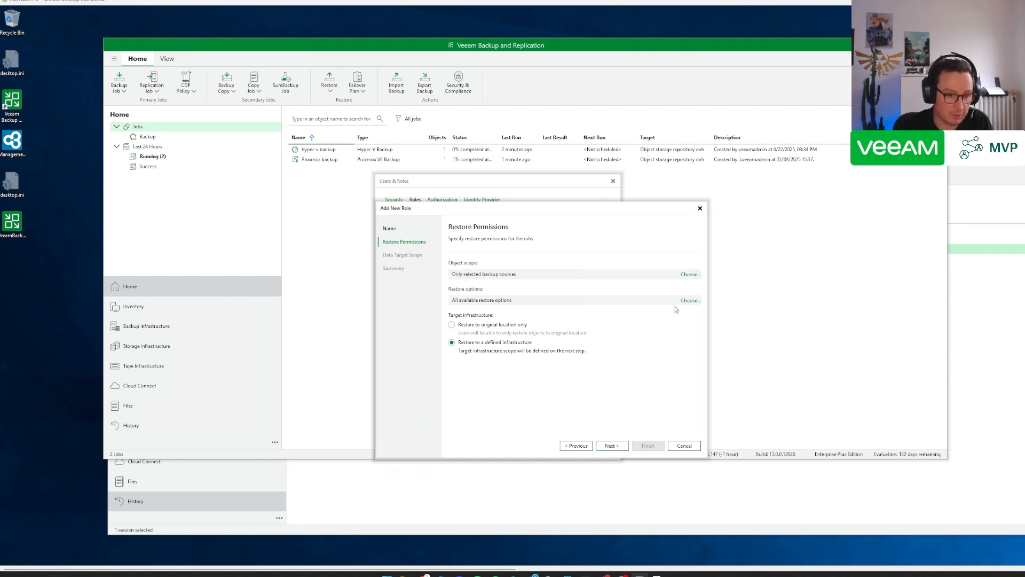
Restrict the role's restore options to "Restore guest files" only, and continue to the data target scope
click(689, 300)
click(493, 279)
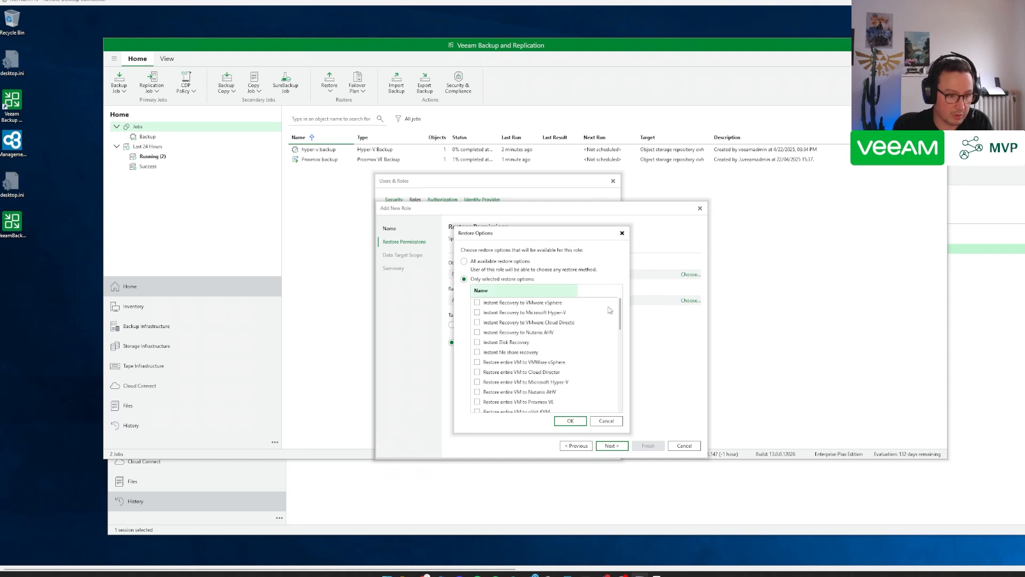
scroll(609, 310, down, 10)
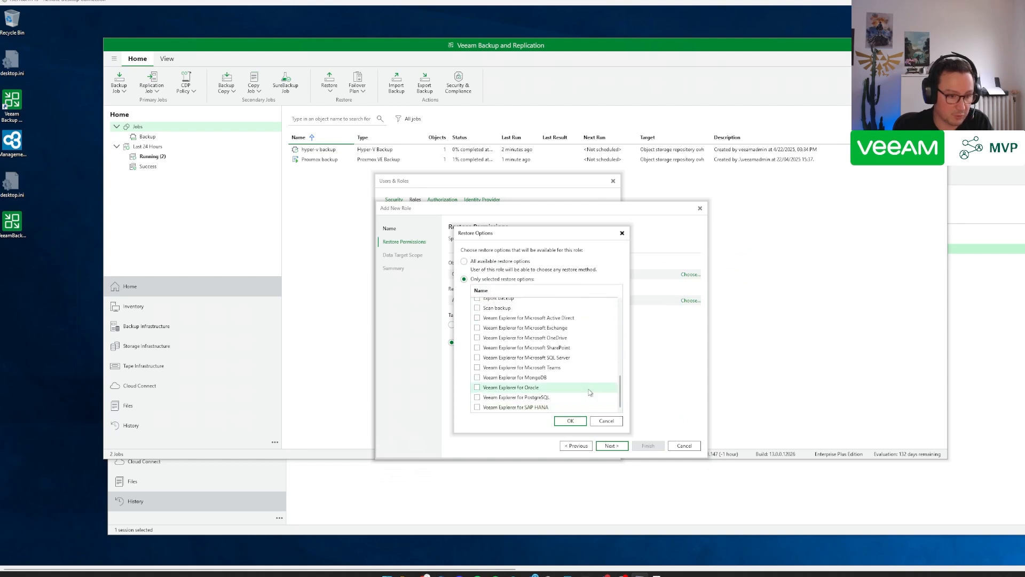
scroll(589, 393, up, 10)
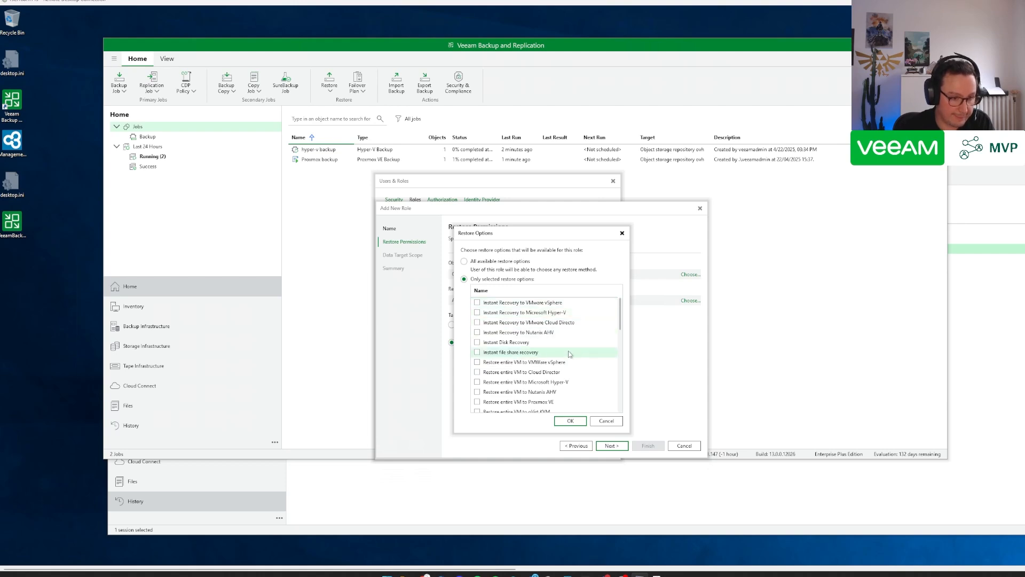
scroll(572, 346, down, 1)
scroll(573, 347, down, 3)
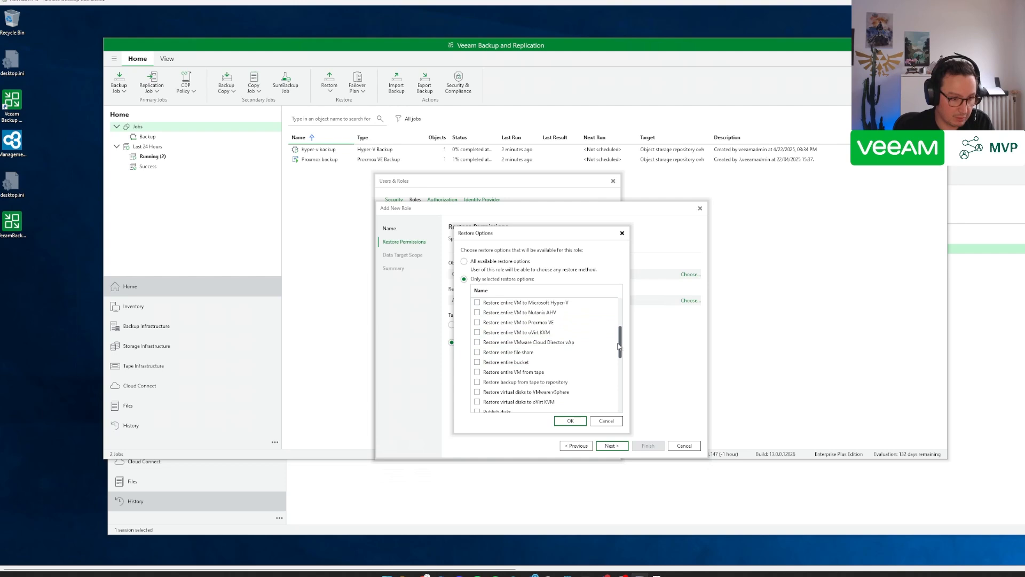
scroll(569, 338, down, 2)
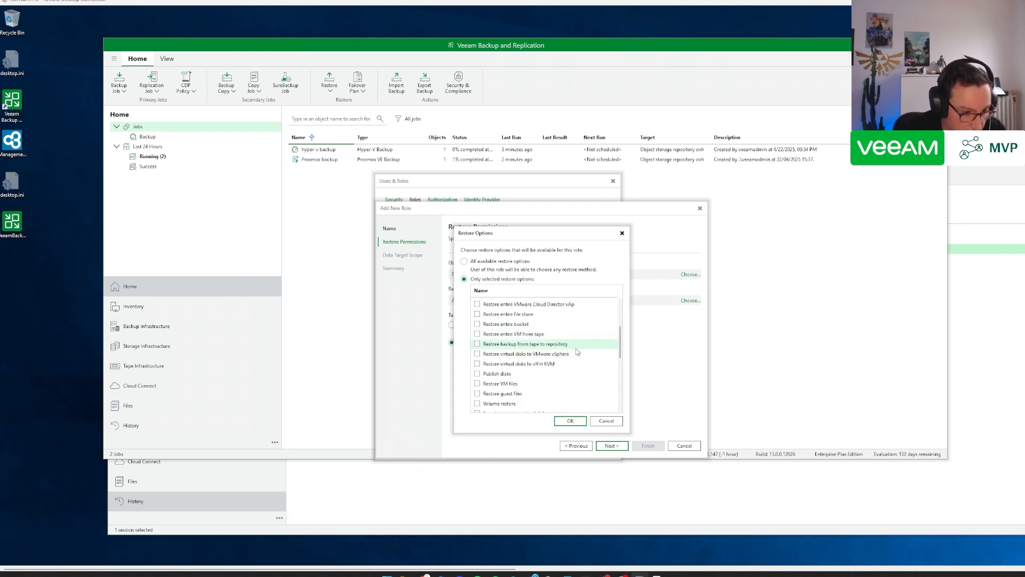
scroll(533, 356, down, 1)
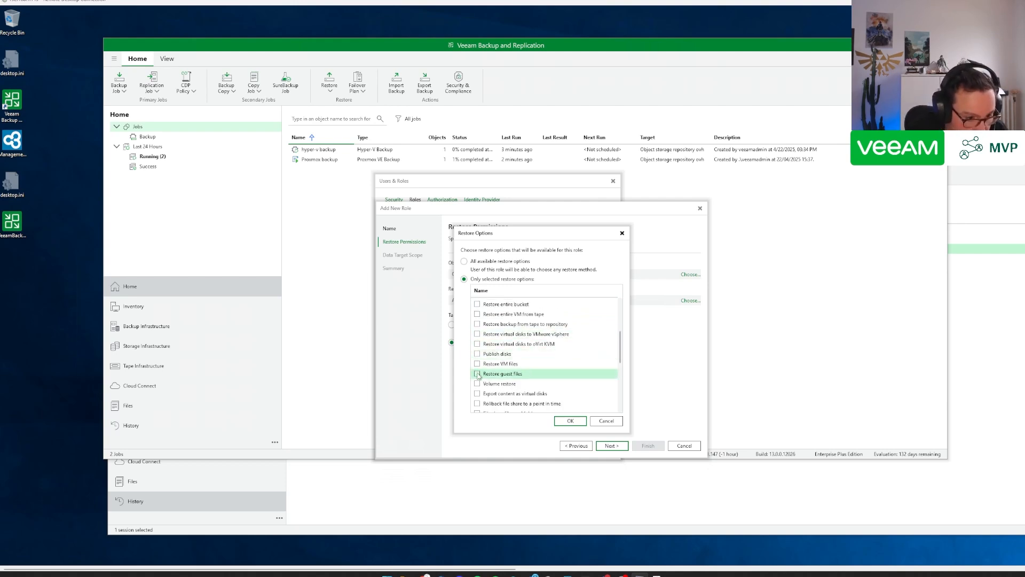
scroll(534, 379, down, 5)
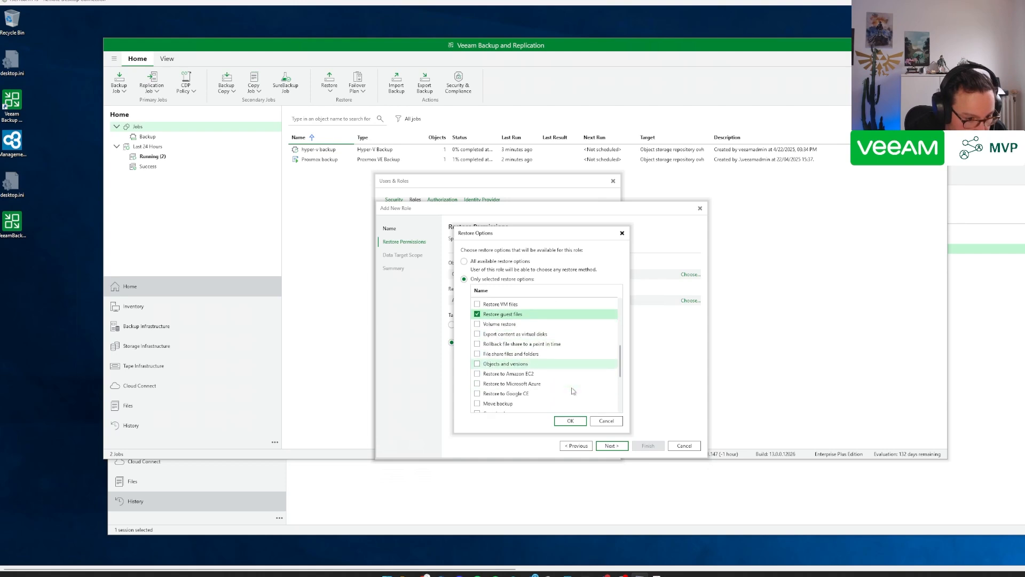
scroll(573, 391, down, 2)
scroll(572, 390, up, 3)
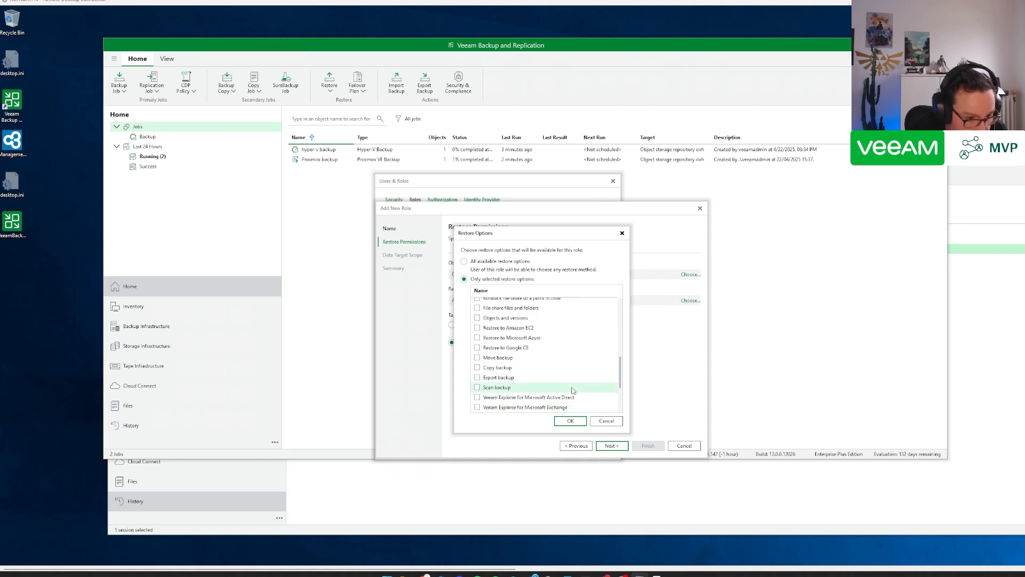
click(570, 421)
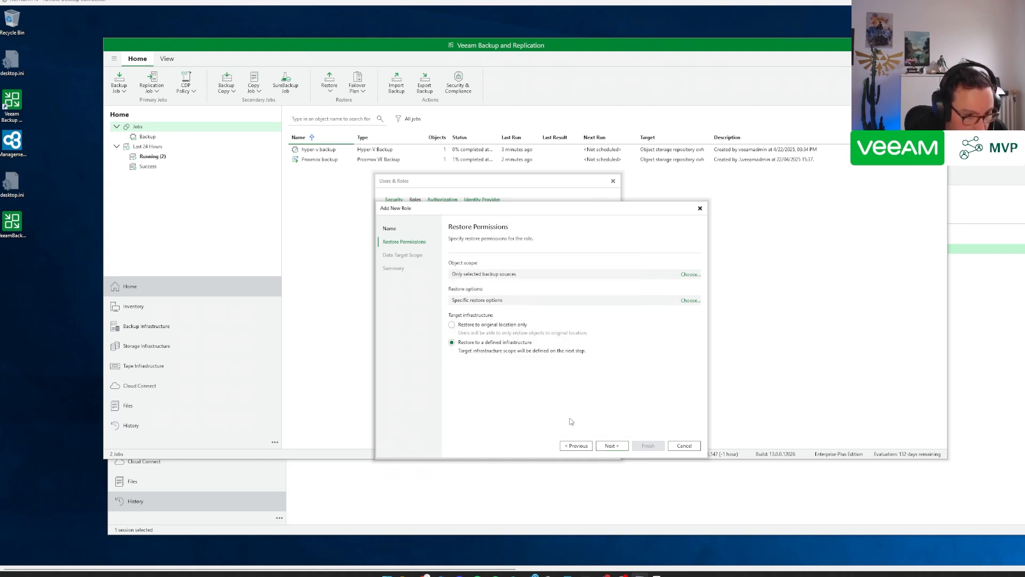
click(612, 445)
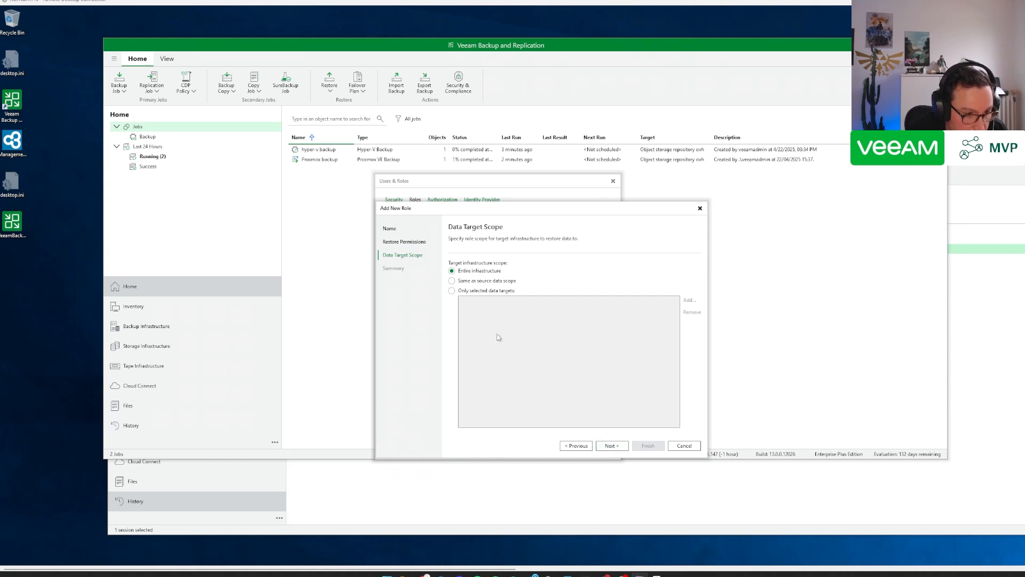
Examine the target infrastructure scope choices, including the virtualization platforms that can be added as selected data targets
click(487, 281)
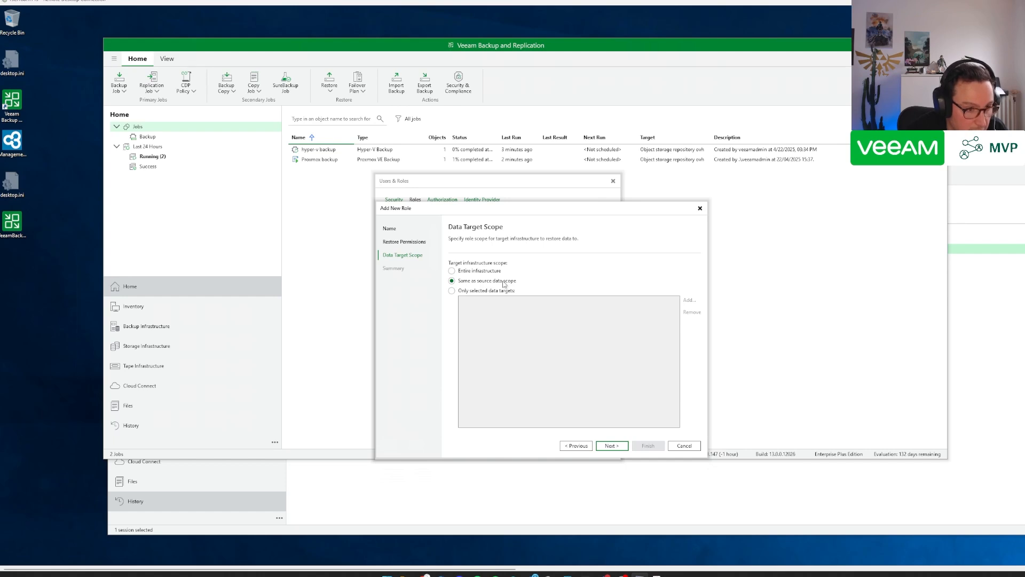
click(490, 291)
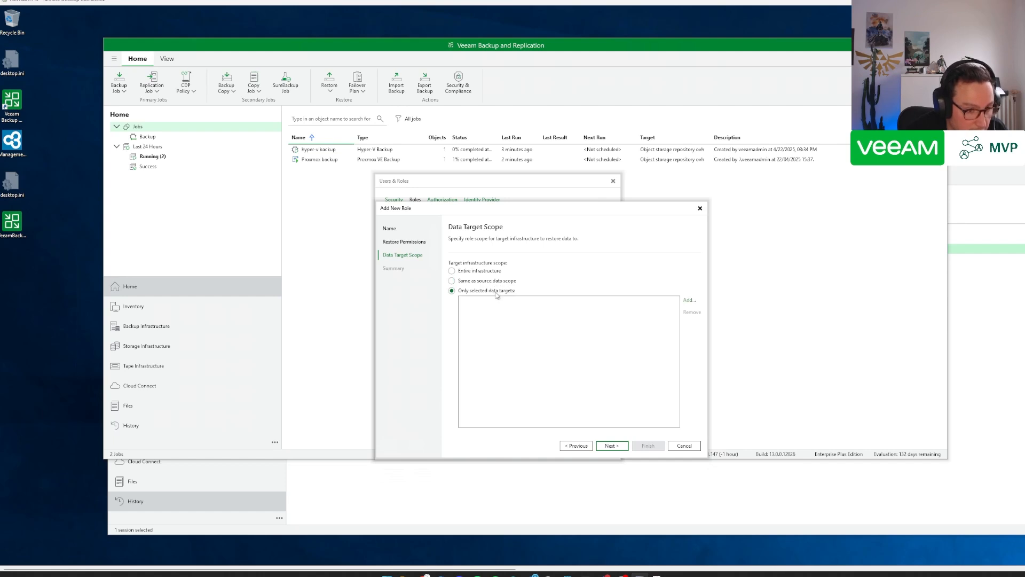
click(689, 300)
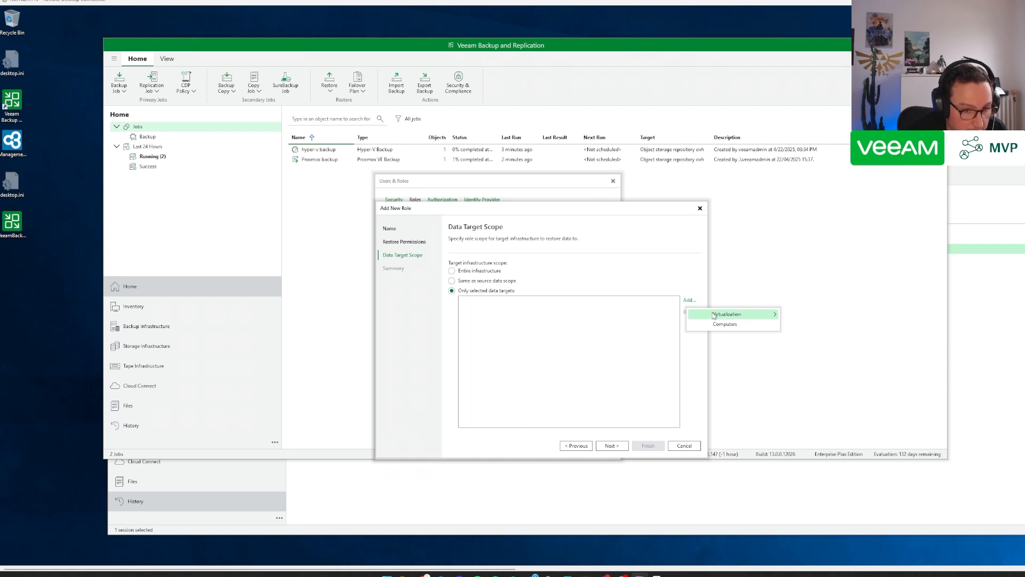
mouse_move(714, 315)
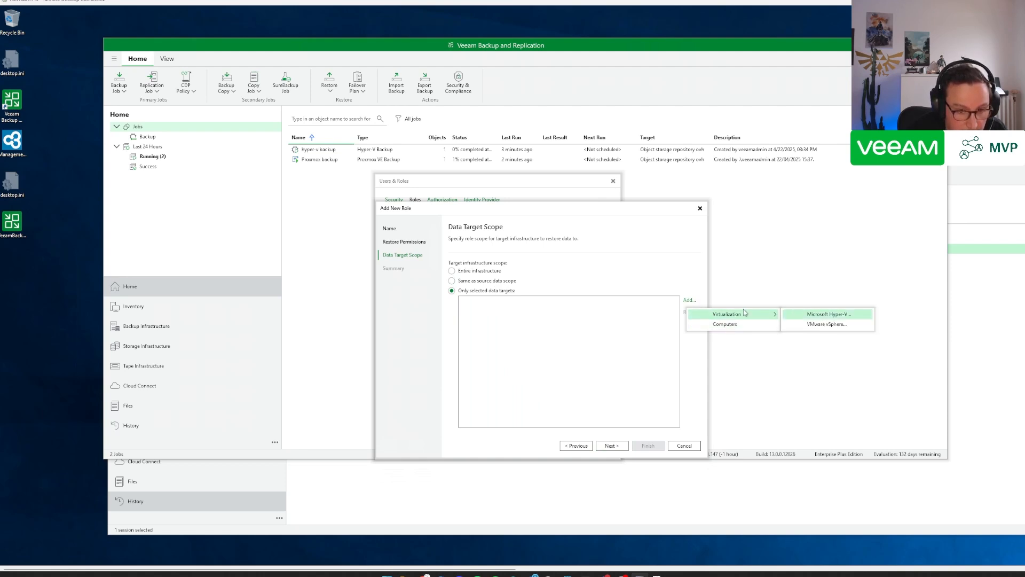
click(554, 335)
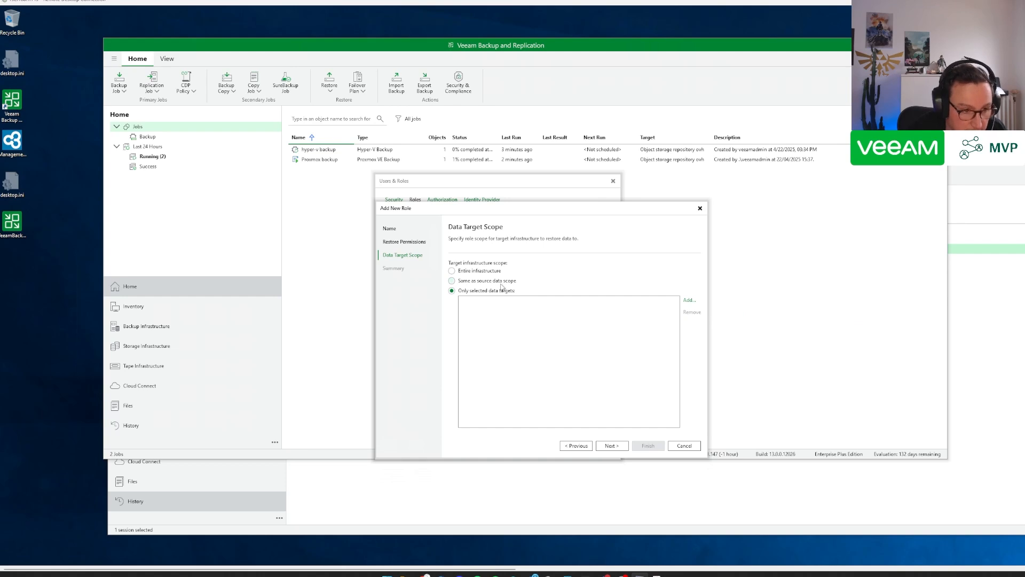
Set the target infrastructure scope to "Same as source data scope" and finish creating the role
click(452, 280)
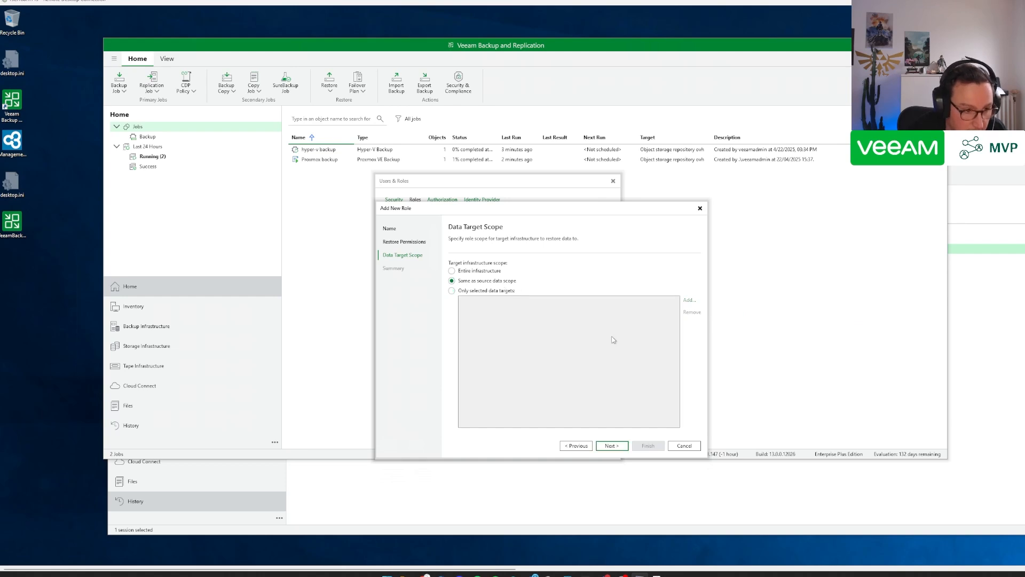
click(612, 445)
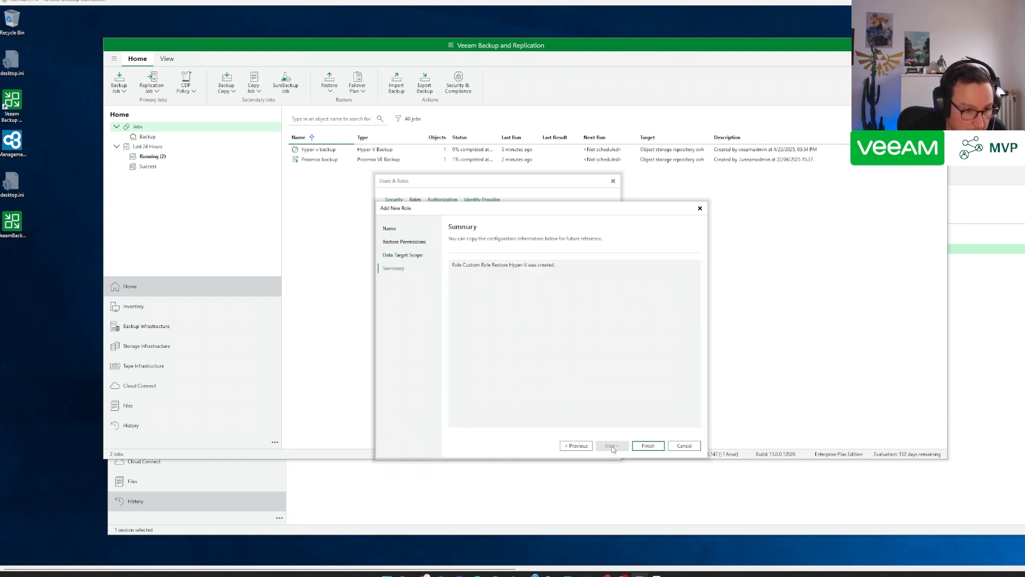
click(648, 446)
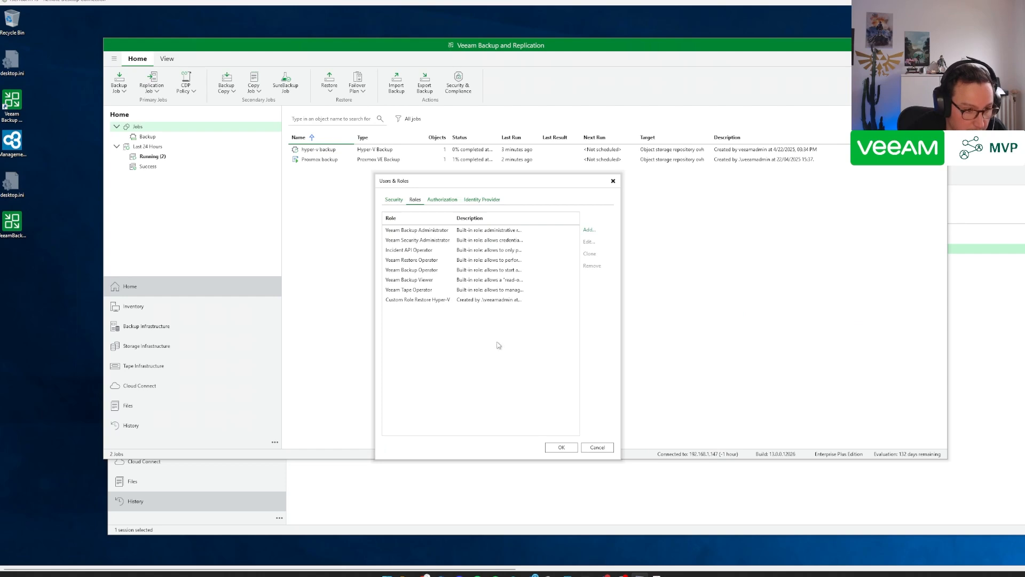
Try to add the Linux user "restorehyperv" with the role "Custom Role Restore Hyper-V" to the security list
click(394, 199)
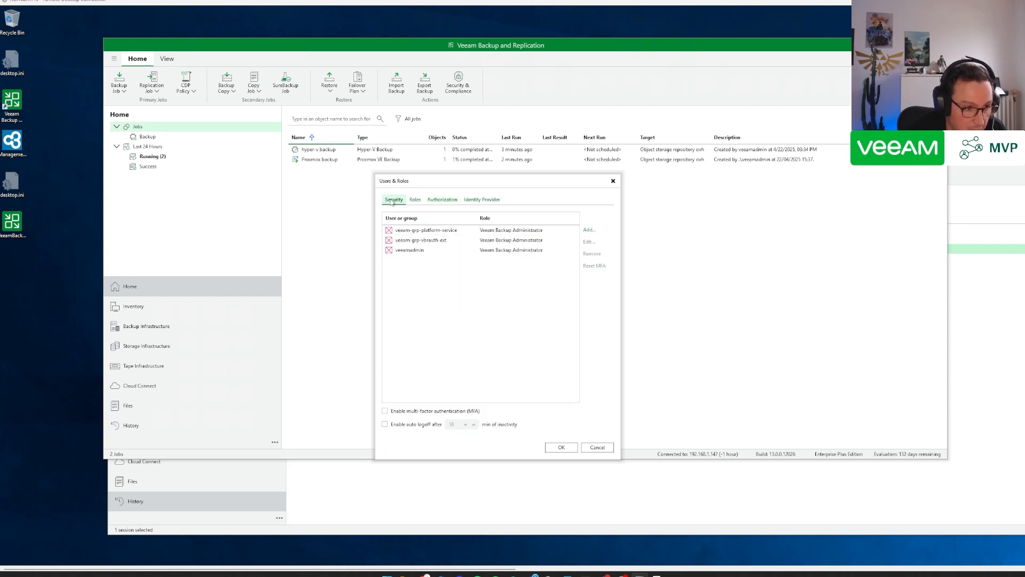
click(589, 229)
click(502, 309)
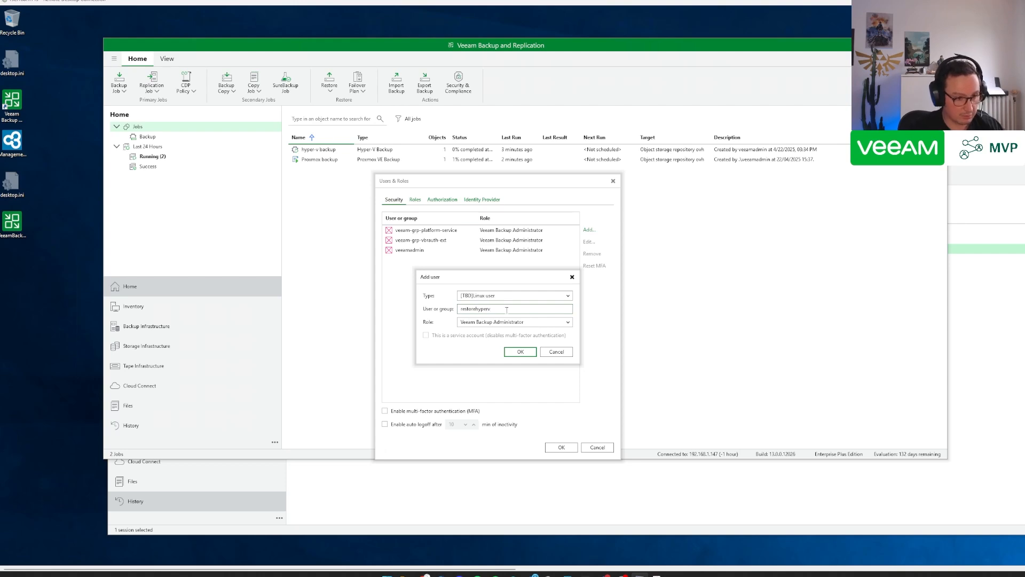
click(531, 322)
click(504, 381)
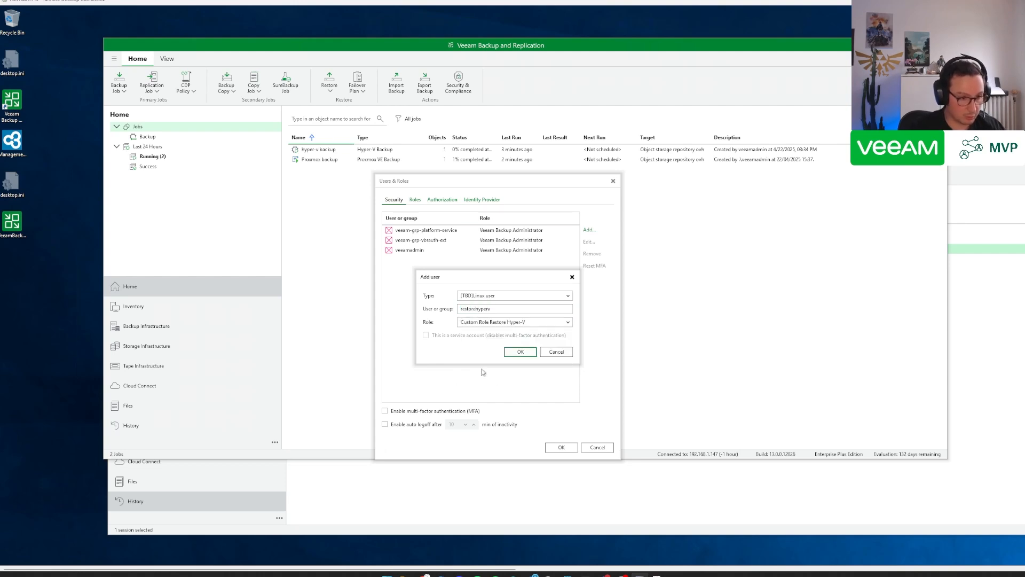
click(520, 351)
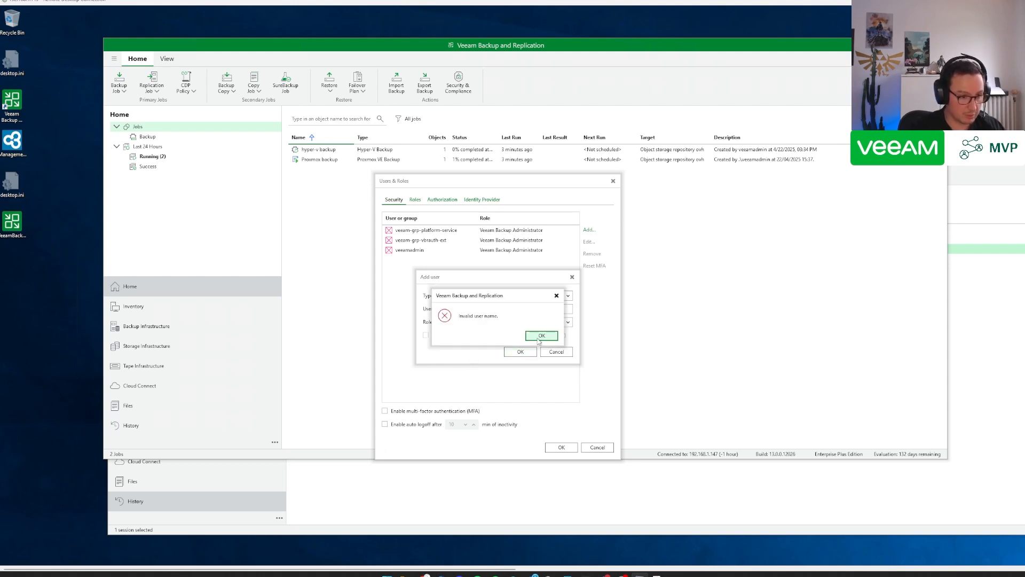
Switch to the Veeam Backup & Replication web console in the browser and examine its job filters and configuration settings
click(540, 335)
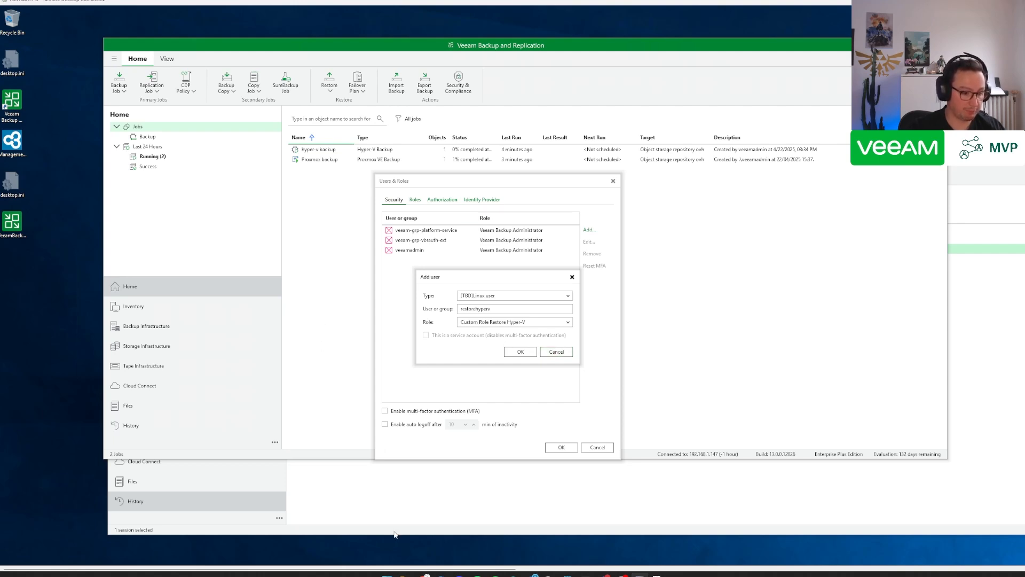
click(470, 539)
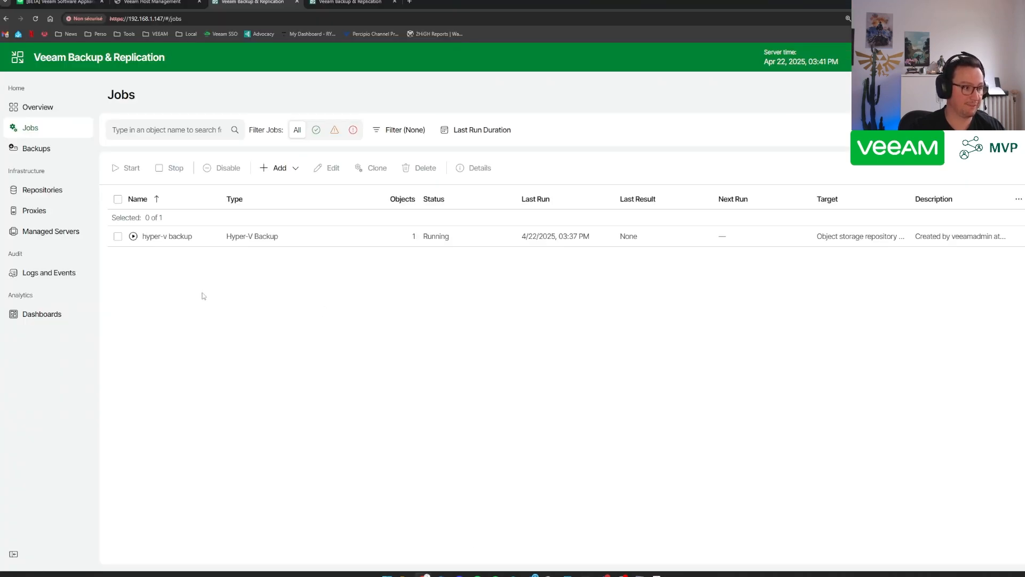
click(385, 130)
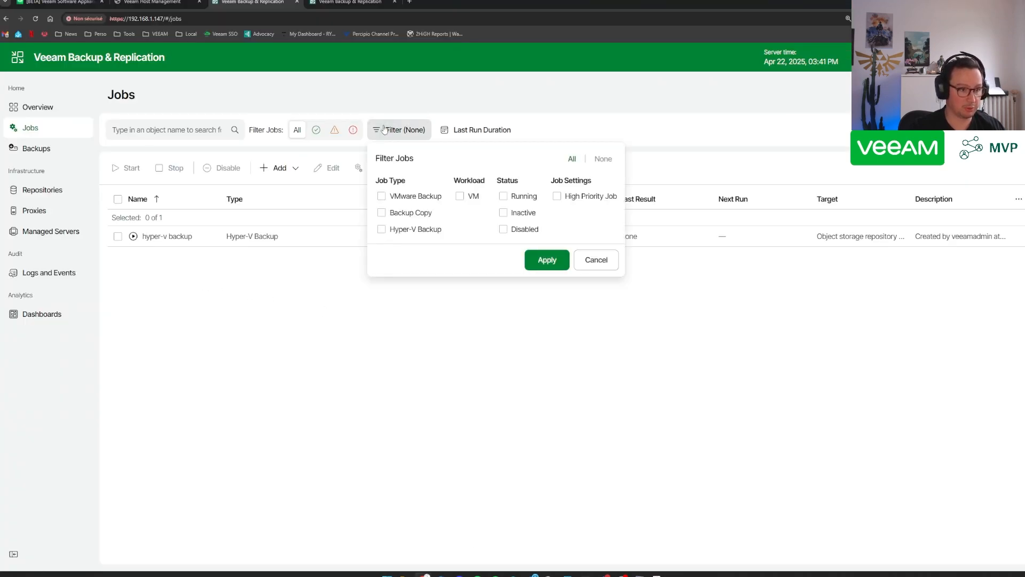
click(268, 300)
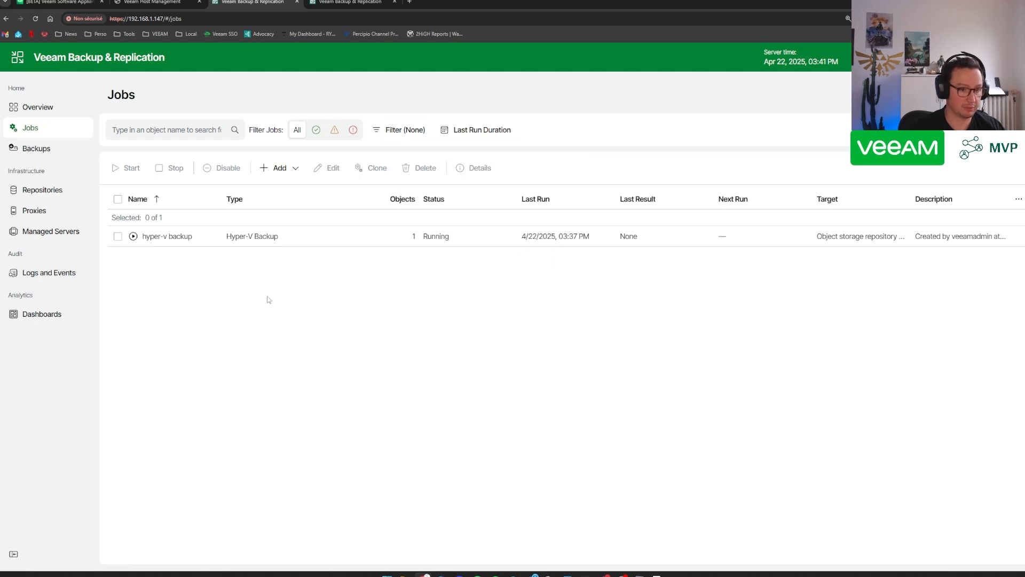
click(204, 241)
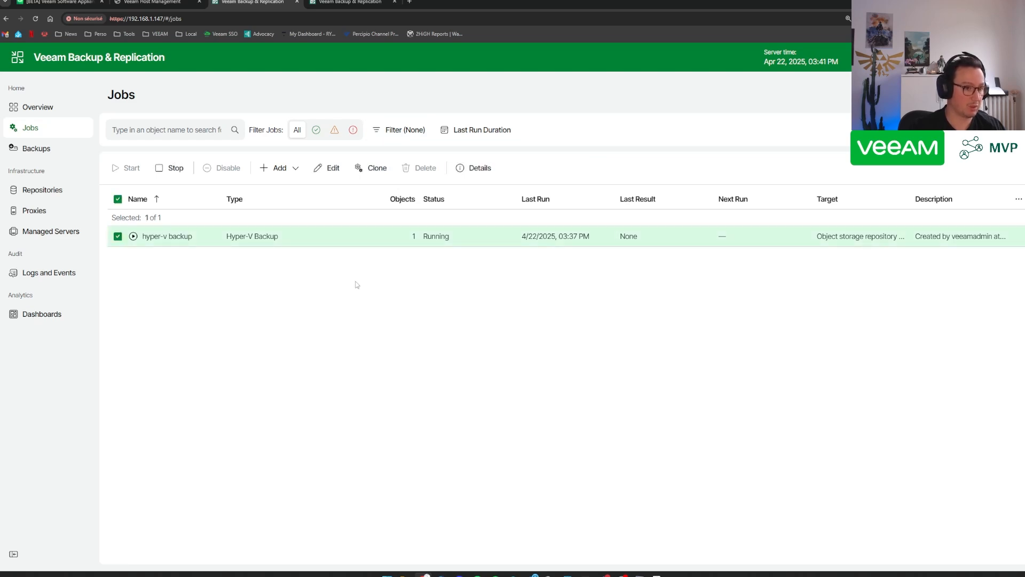
click(118, 236)
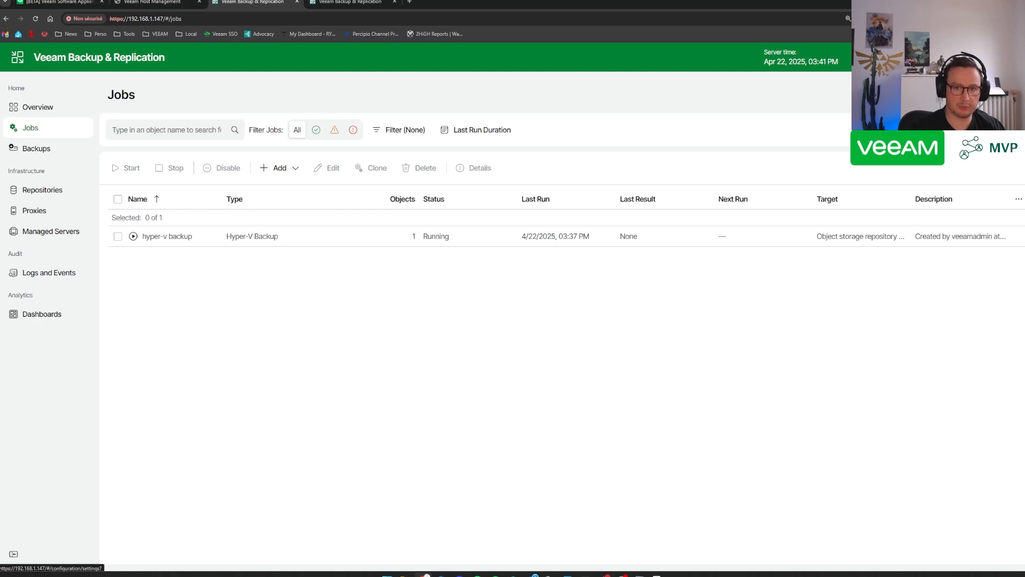
click(956, 57)
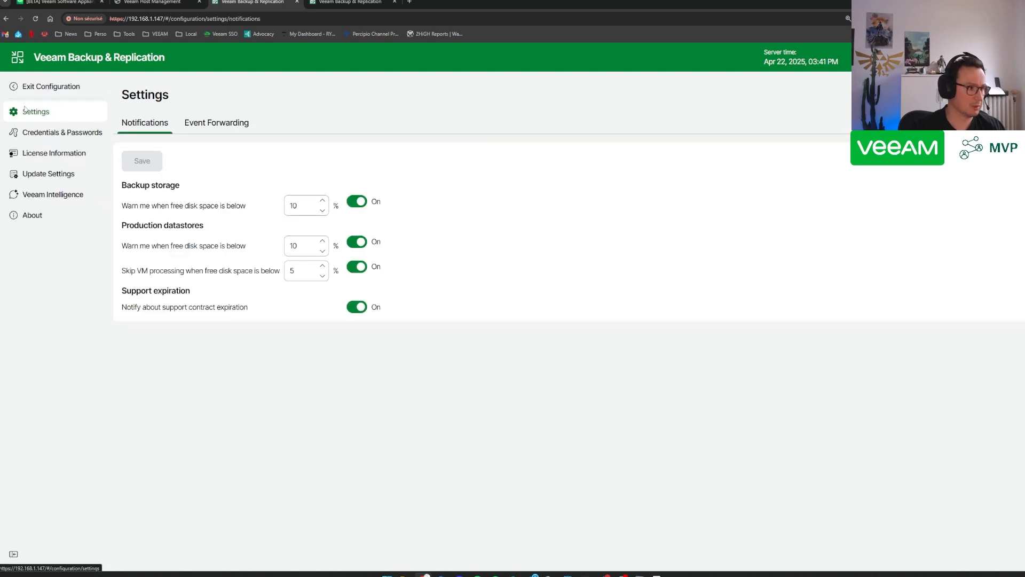
click(60, 86)
Switch to the Veeam Host Management web page and sign in as veeamadmin with the saved account password
click(155, 2)
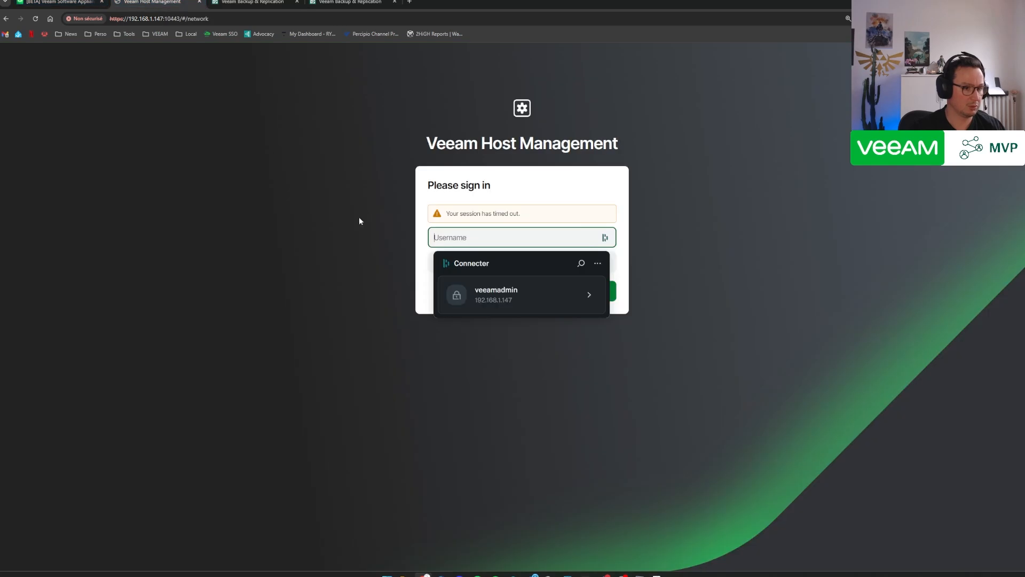
click(494, 296)
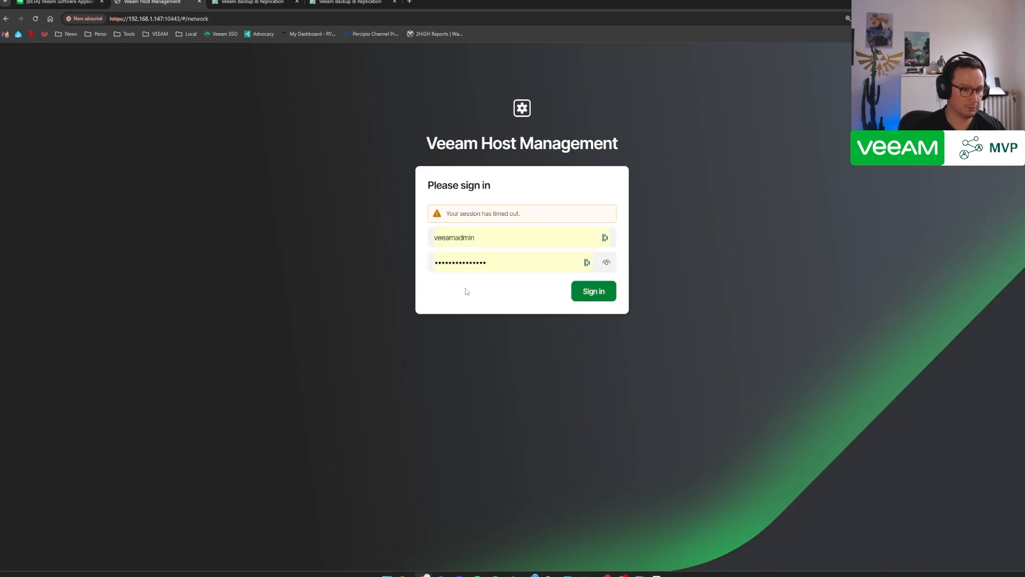
click(594, 291)
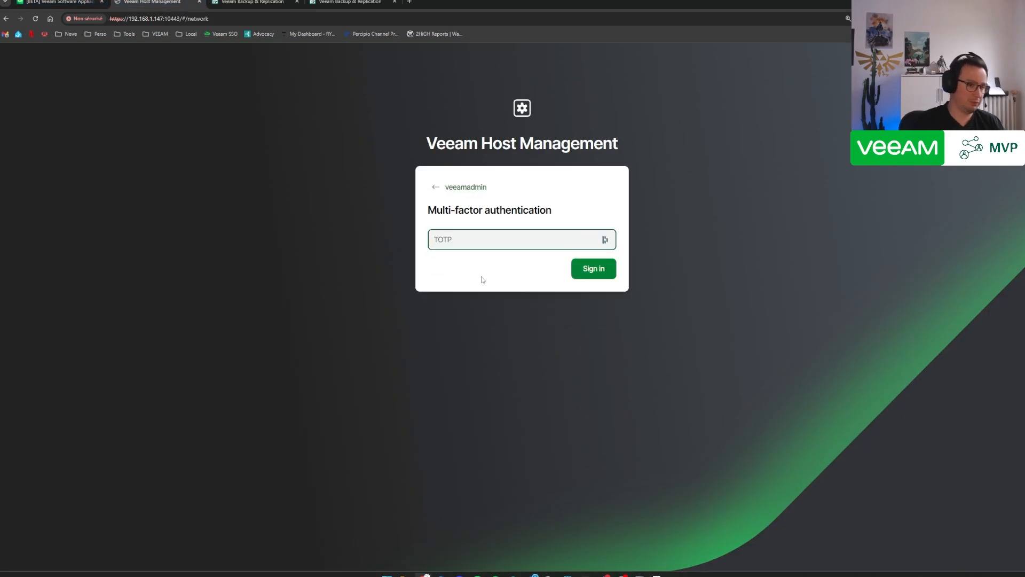
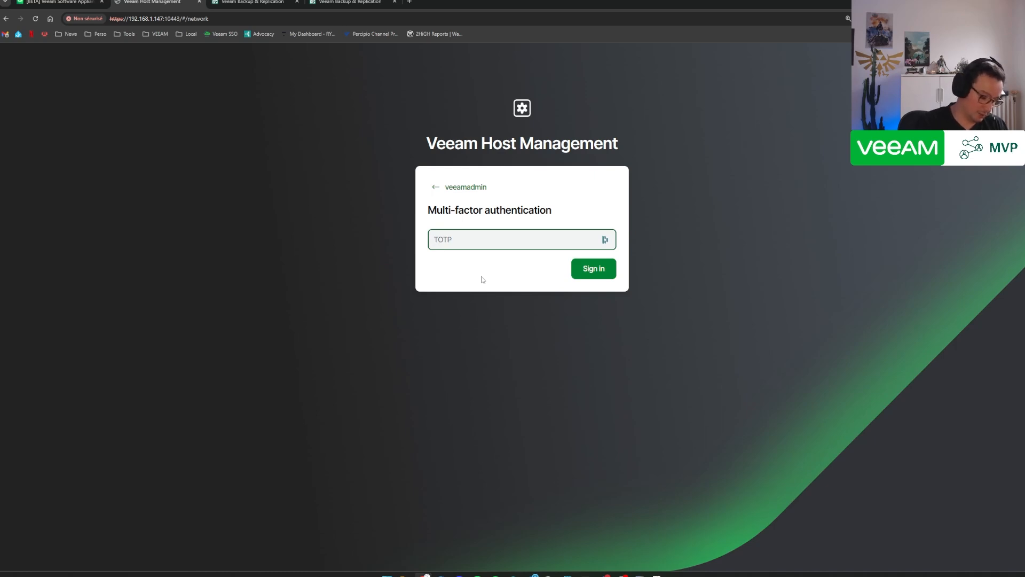
Try to complete the multi-factor authentication with the one-time verification code
text(4)
key(BackSpace)
key(BackSpace)
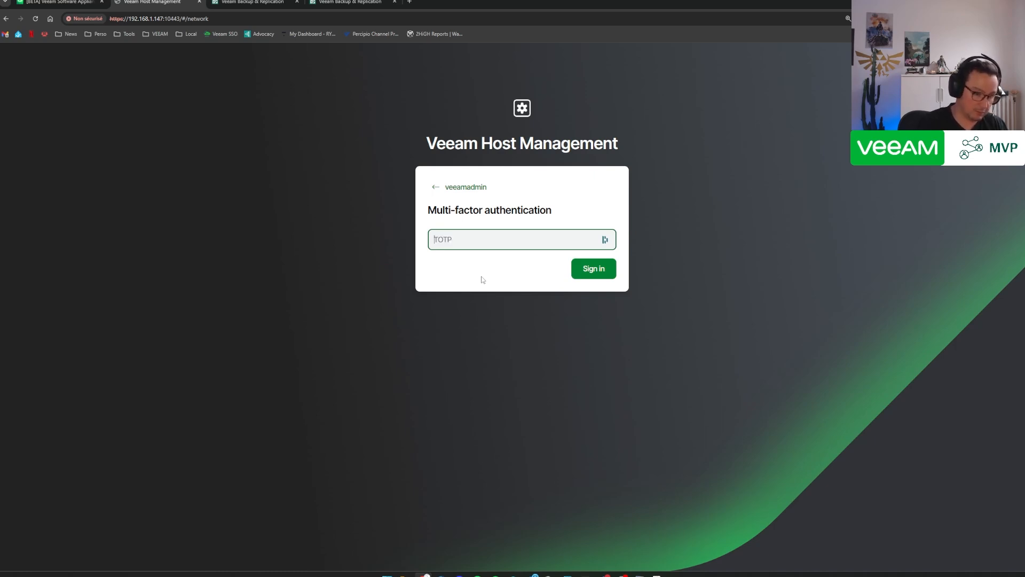
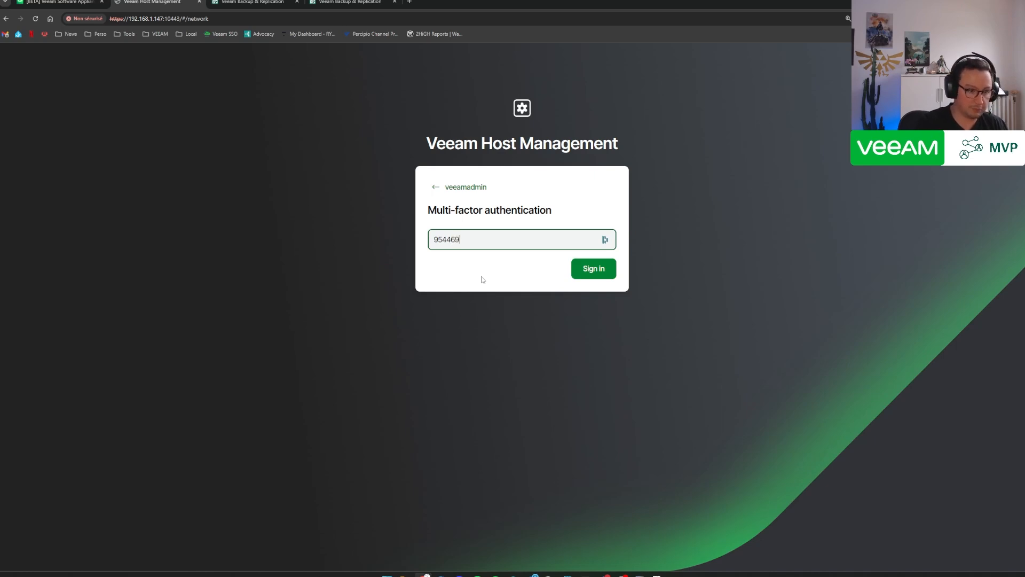
key(Return)
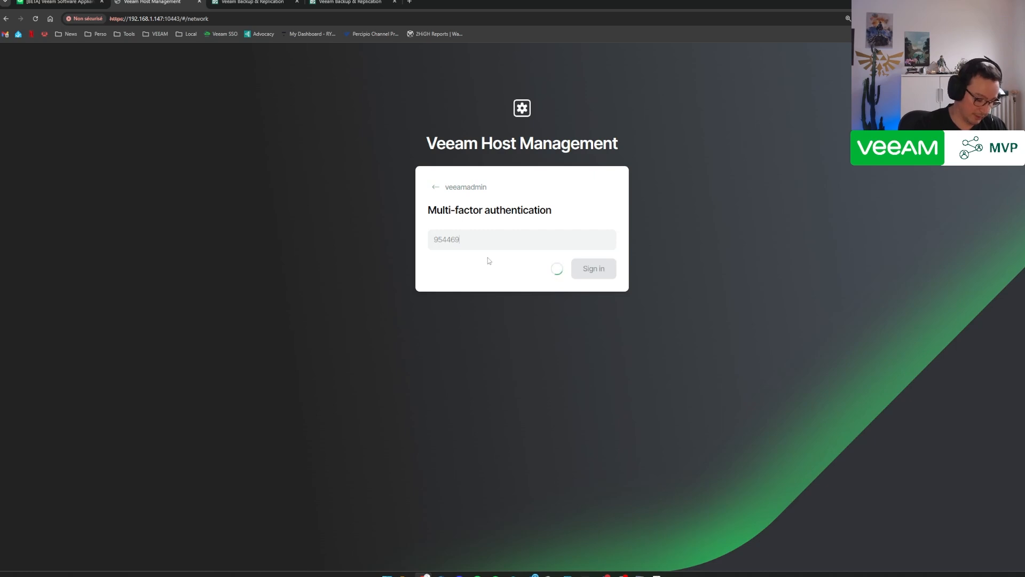
Replace the one-time code with a corrected verification code and sign in to Veeam Host Management
double_click(488, 255)
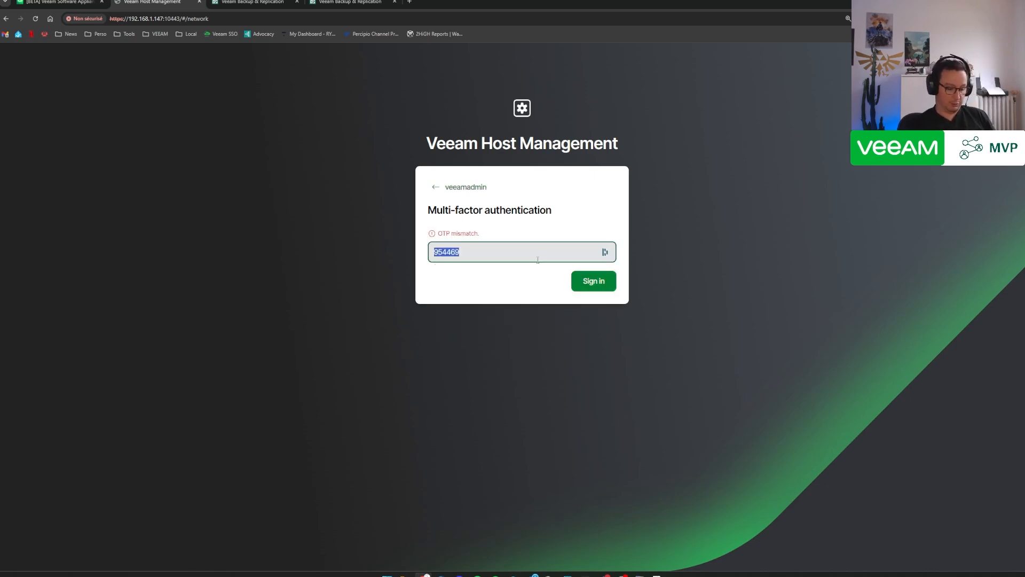
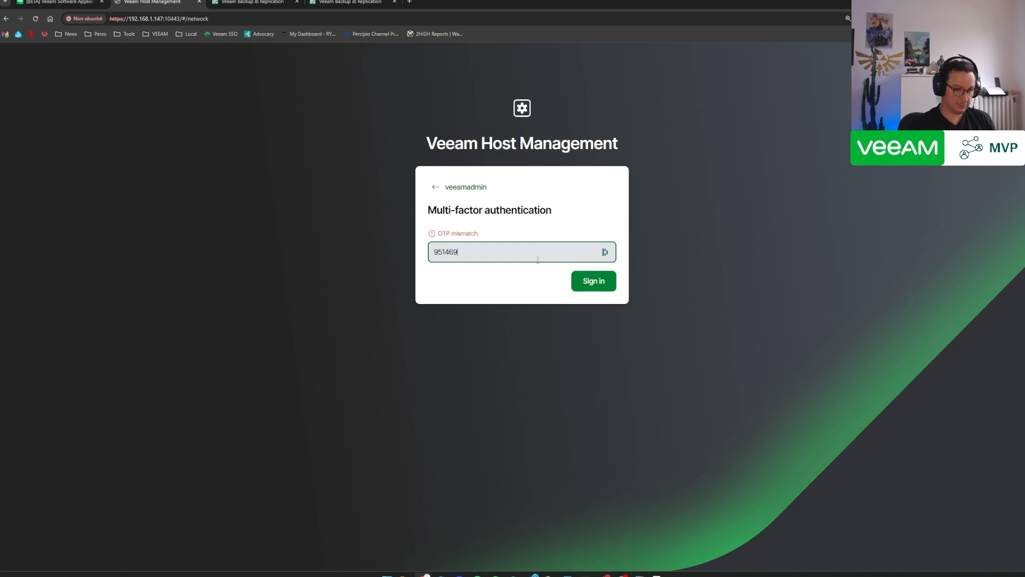
key(Return)
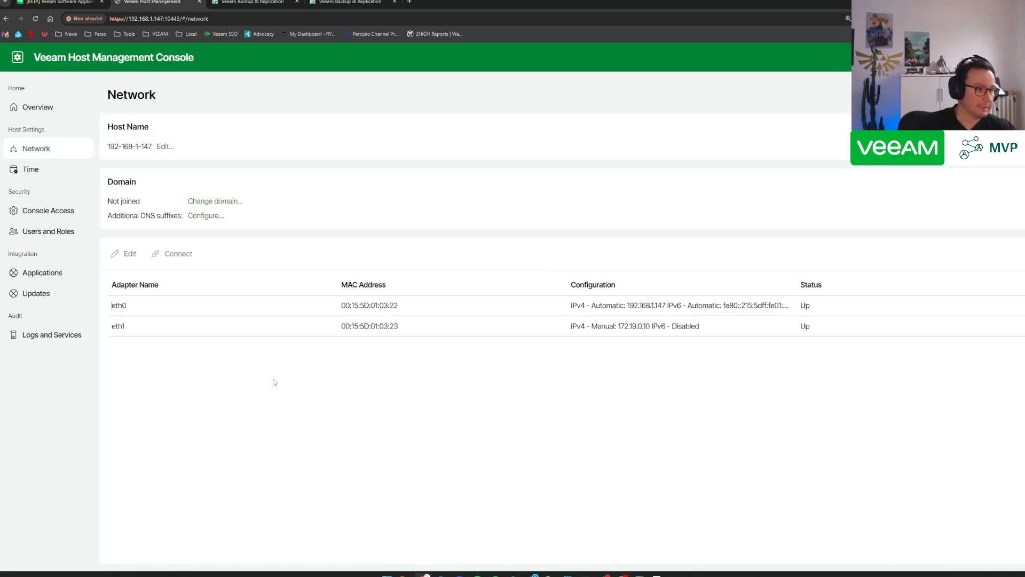
Start adding a new user under Users and Roles with the username "restorehyperv"
click(48, 231)
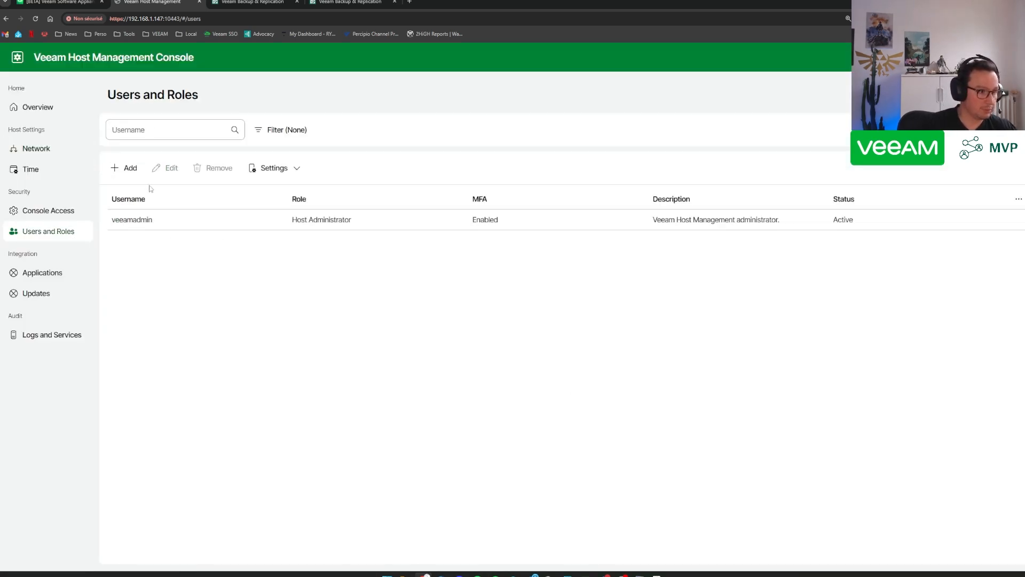
click(271, 168)
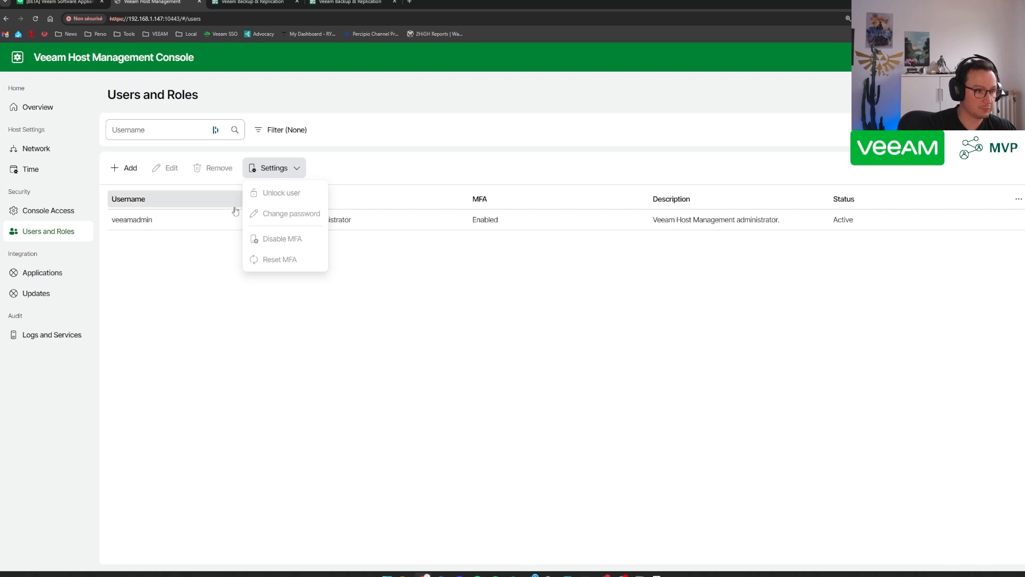
click(124, 167)
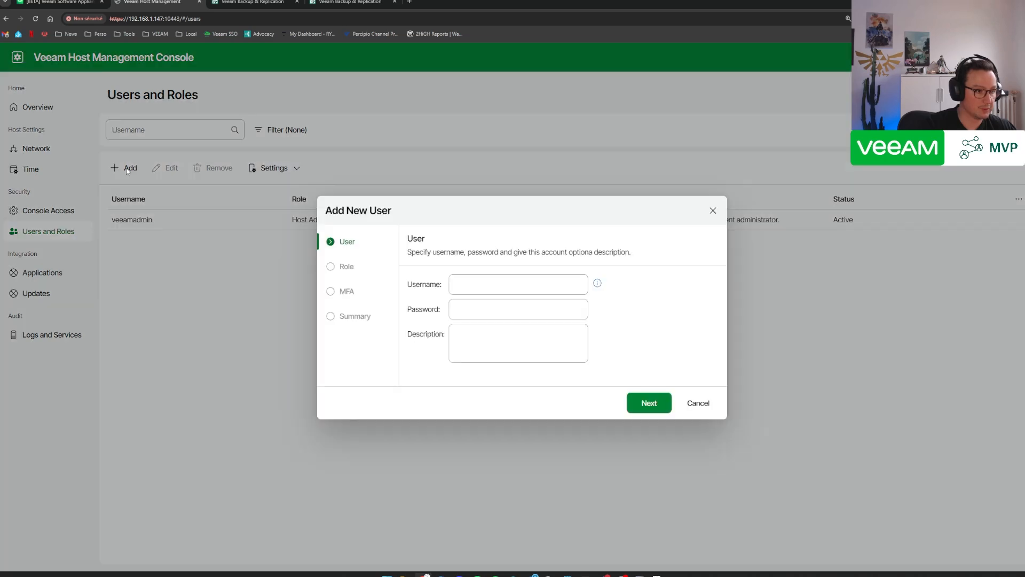
click(485, 279)
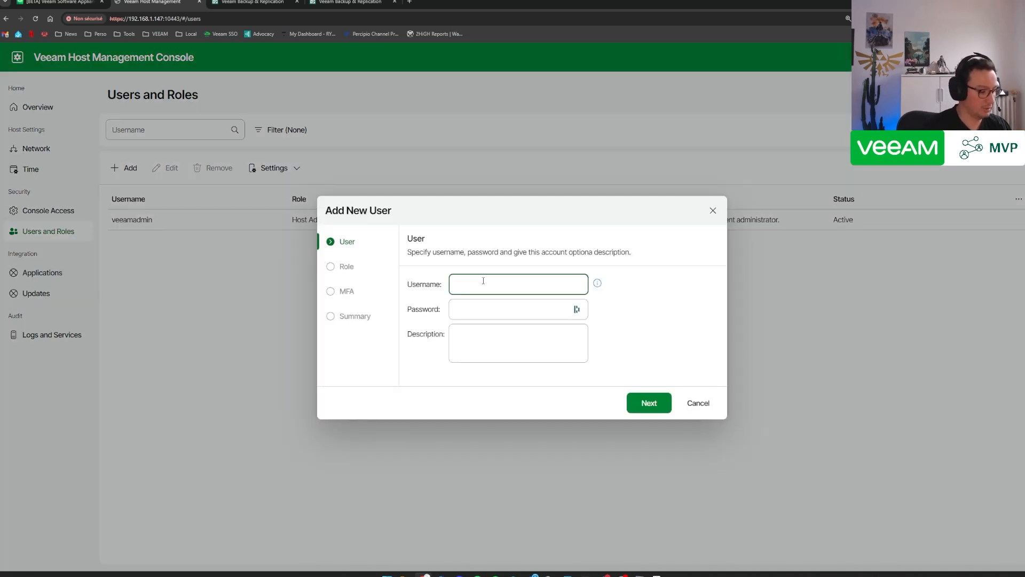
text(hyper)
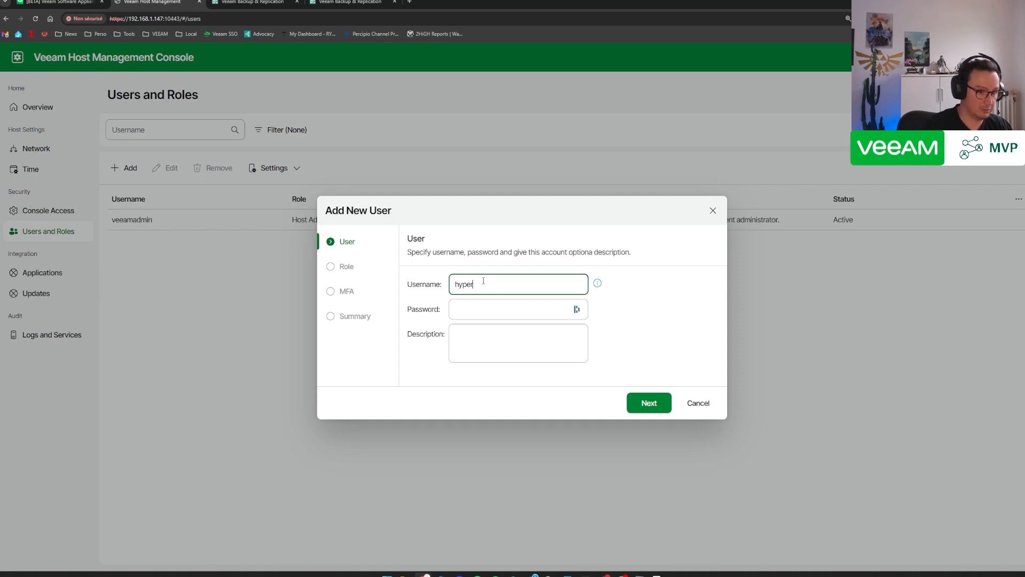
key(BackSpace)
key(BackSpace)
key(BackSpace)
key(BackSpace)
text(restorehype)
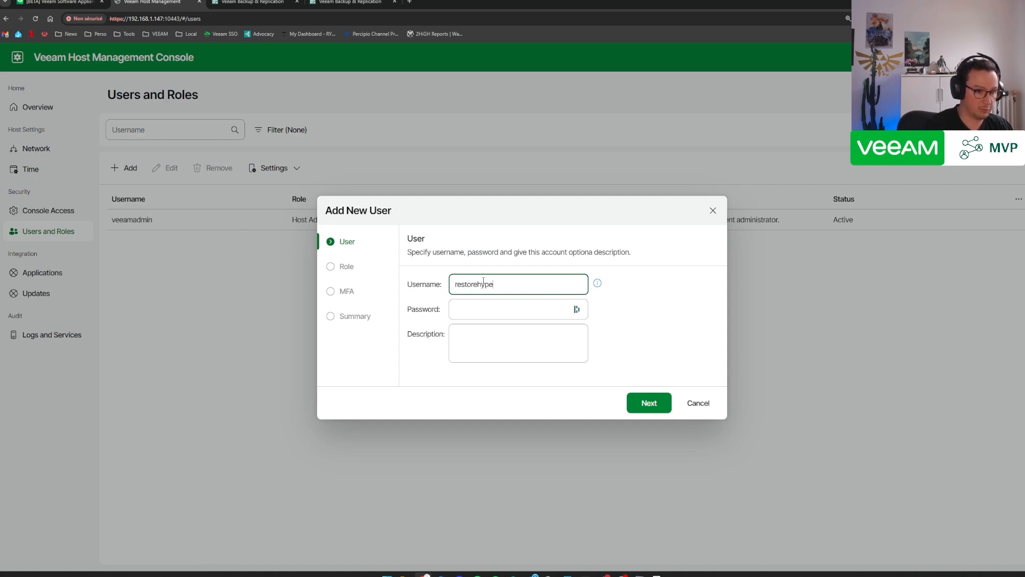
Enter the new user's account password and set the description to "restorehyperv"
key(ctrl+a)
key(ctrl+c)
click(492, 308)
key(ctrl+v)
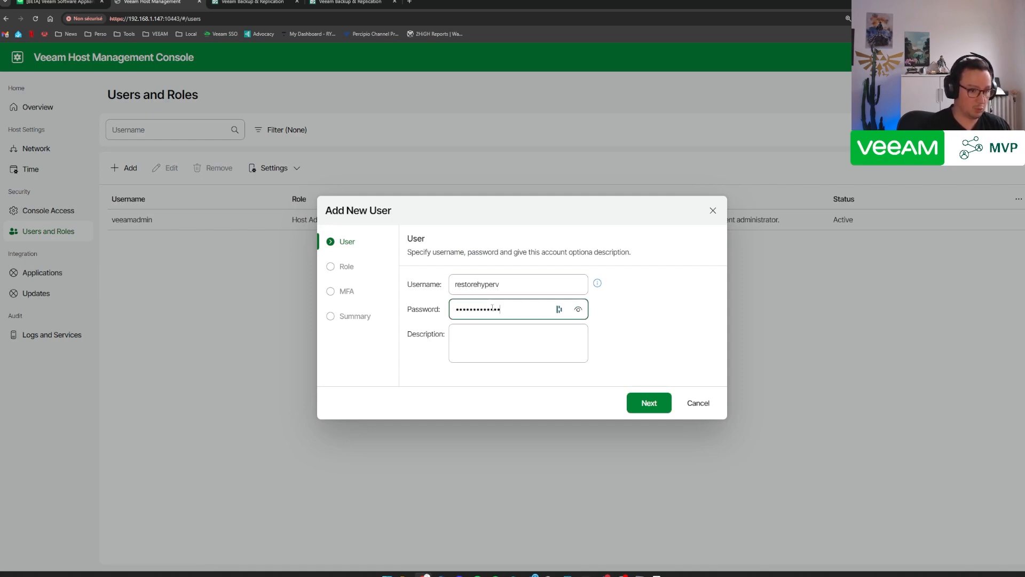
key(ctrl+a)
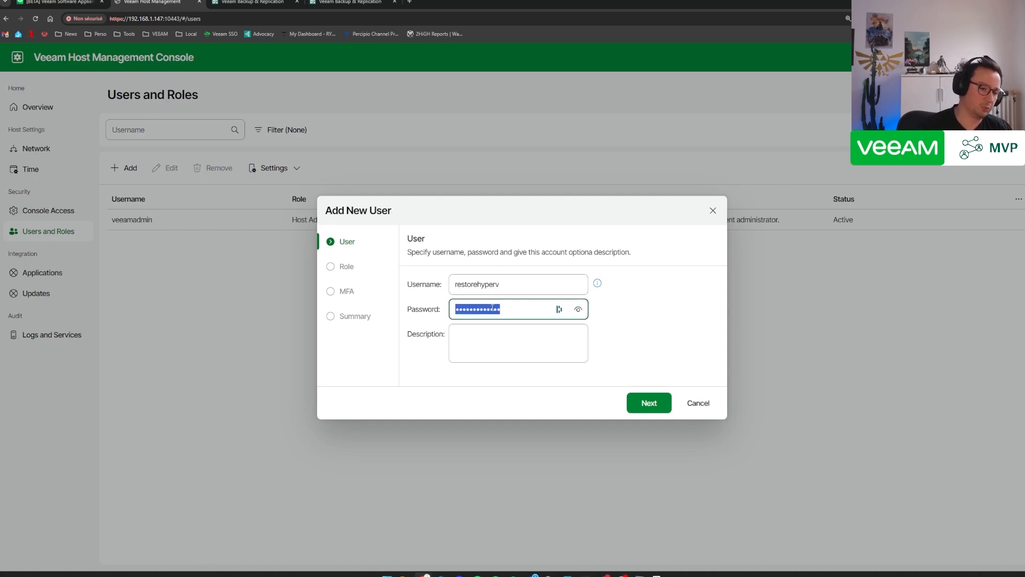
click(427, 340)
key(ctrl+v)
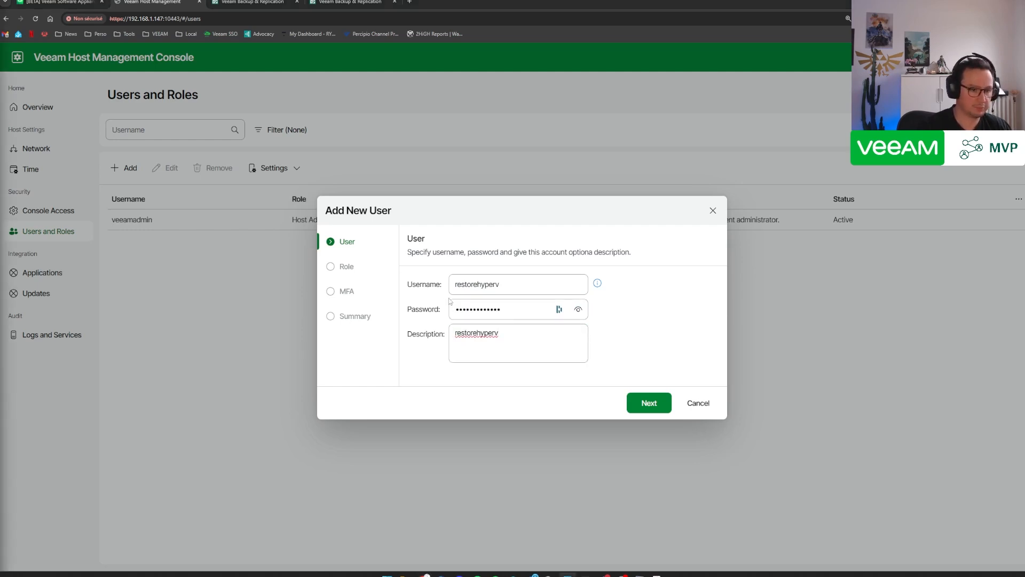
drag(514, 309, 388, 304)
key(ctrl+v)
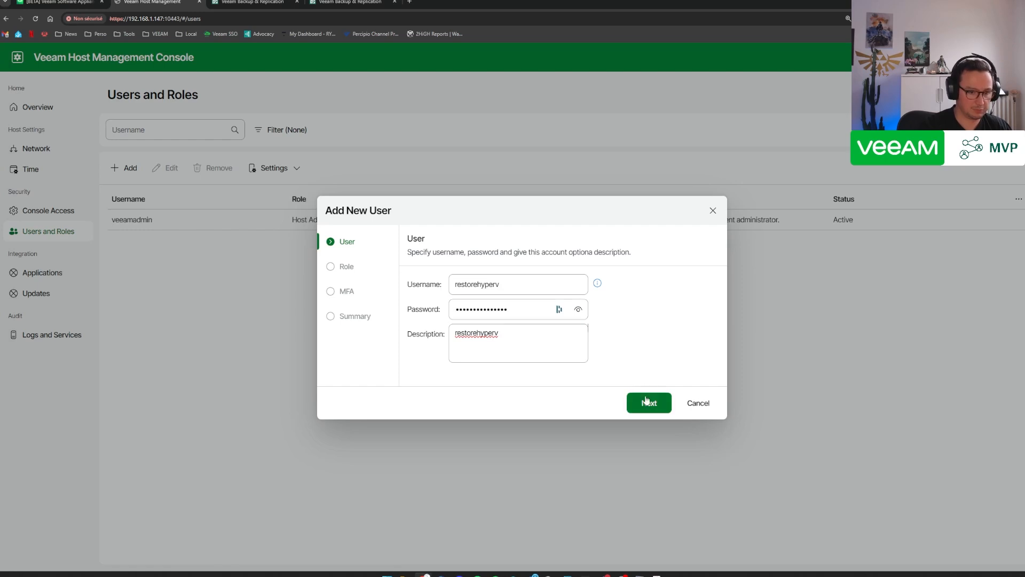
Keep the role "User" for the new account and finish creating it
click(647, 403)
click(514, 286)
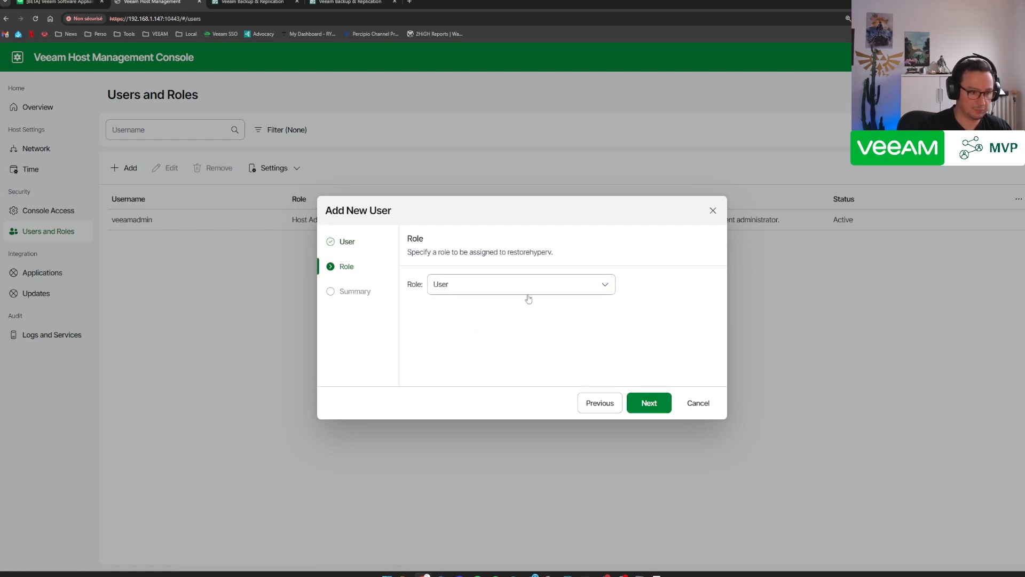
click(647, 402)
click(655, 400)
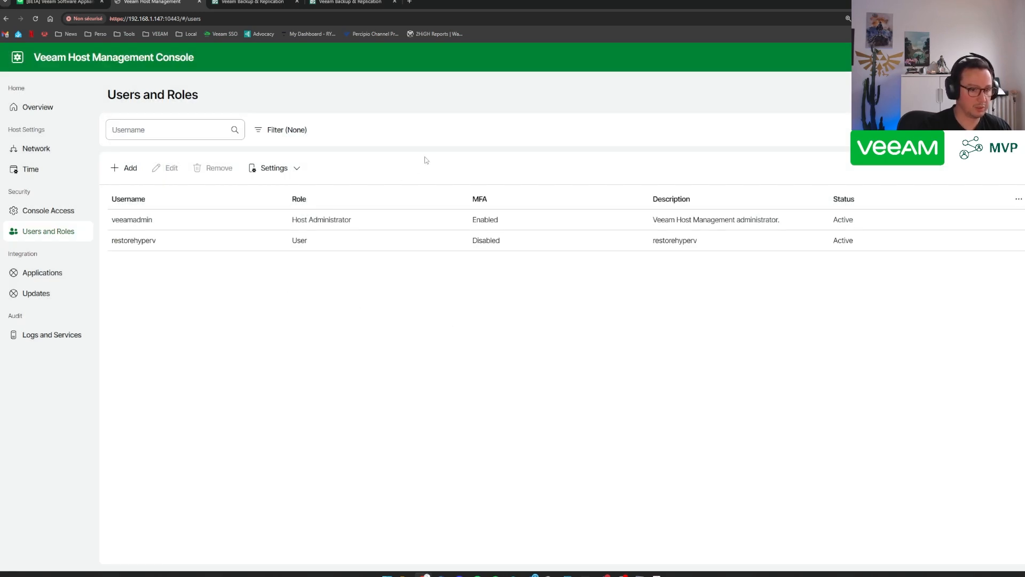
Check the Veeam web console pages and switch back to the remote desktop session with the Veeam Backup and Replication console
click(252, 5)
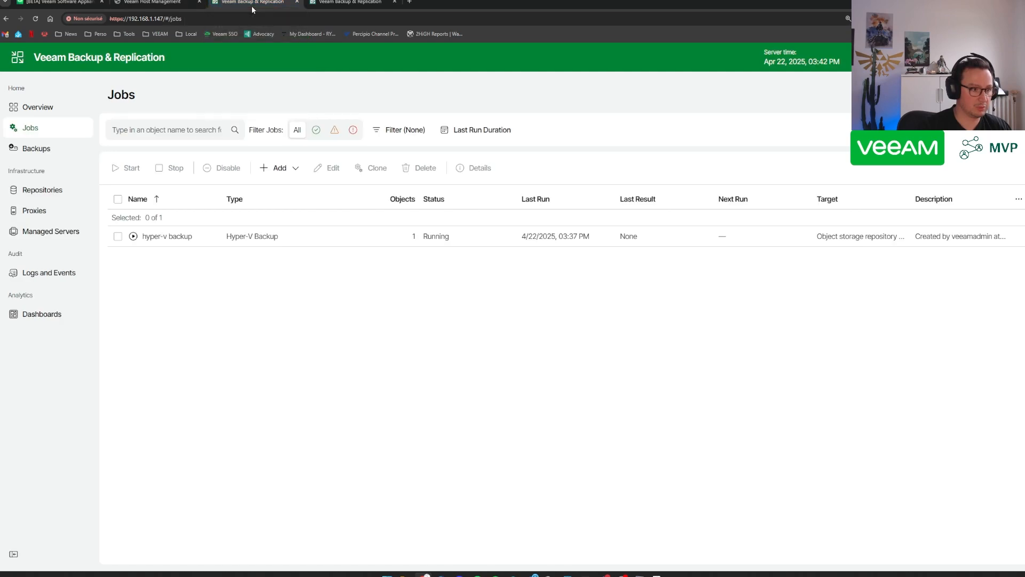
click(347, 5)
click(248, 2)
mouse_move(549, 575)
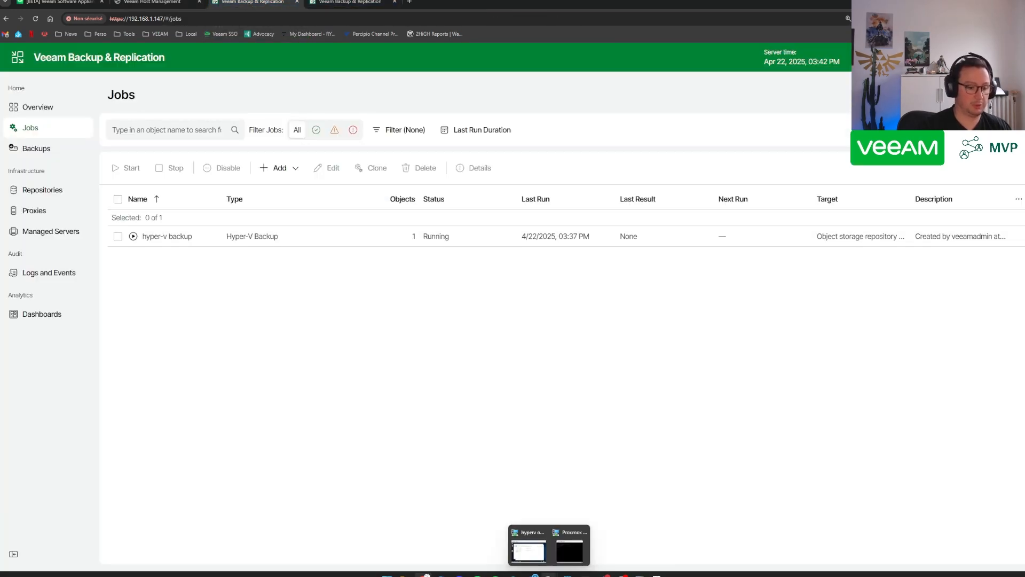
click(639, 574)
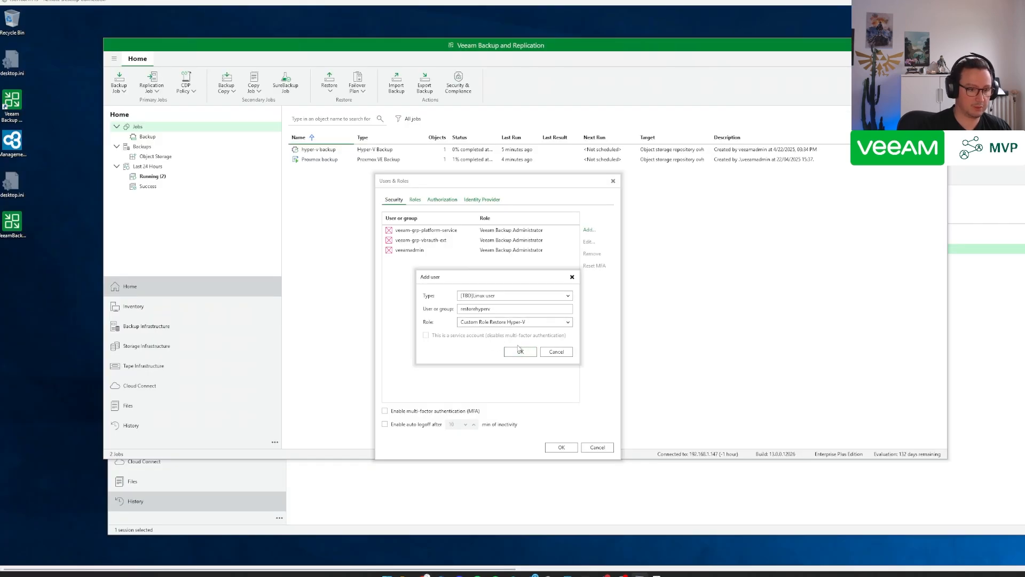
Add the Linux user "restorehyperv" with the role "Custom Role Restore Hyper-V" and save the Users & Roles settings
drag(497, 310, 442, 314)
key(ctrl+v)
key(ctrl+a)
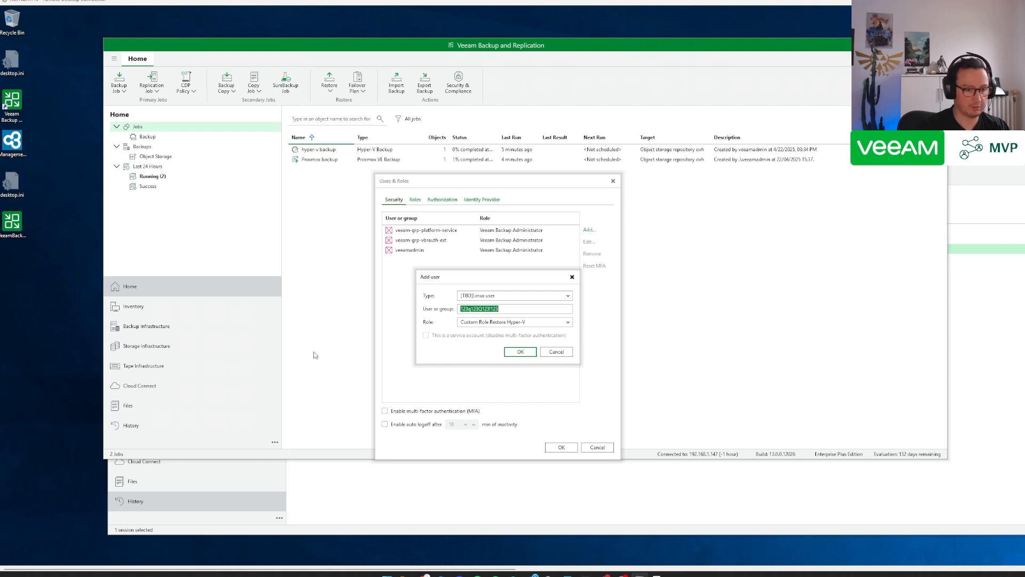
text(restore)
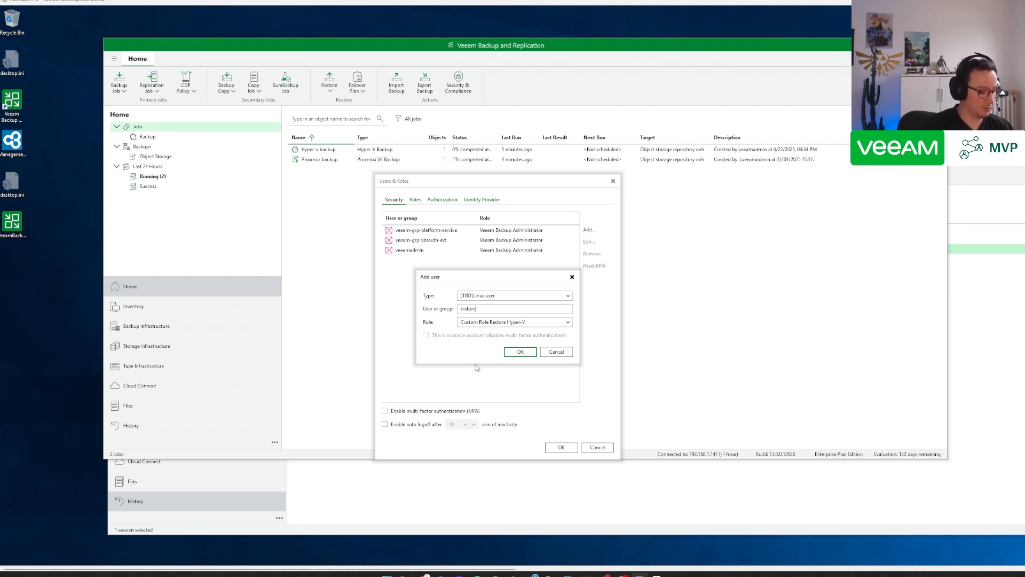
text(jhpe)
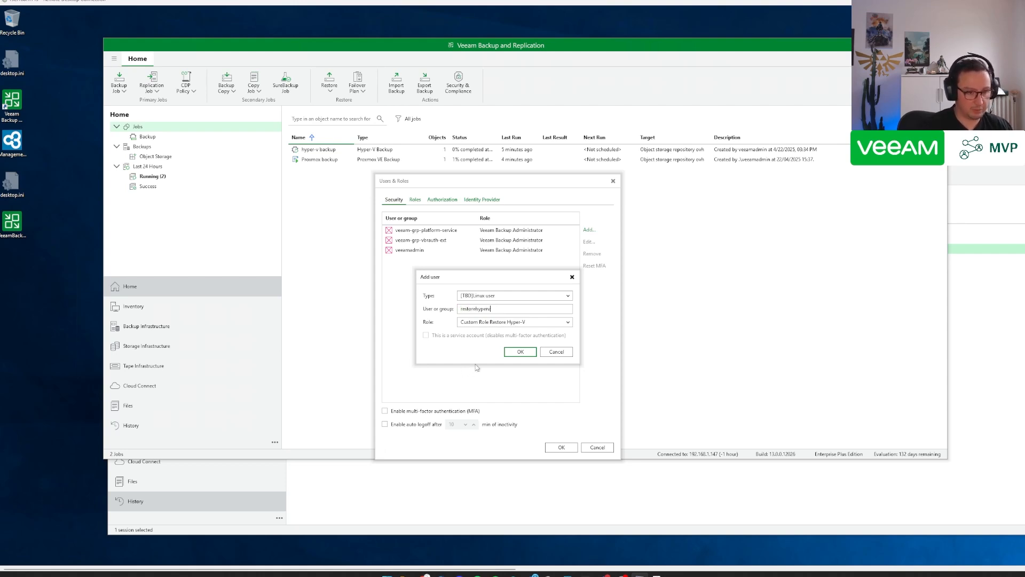
text(rv)
click(519, 351)
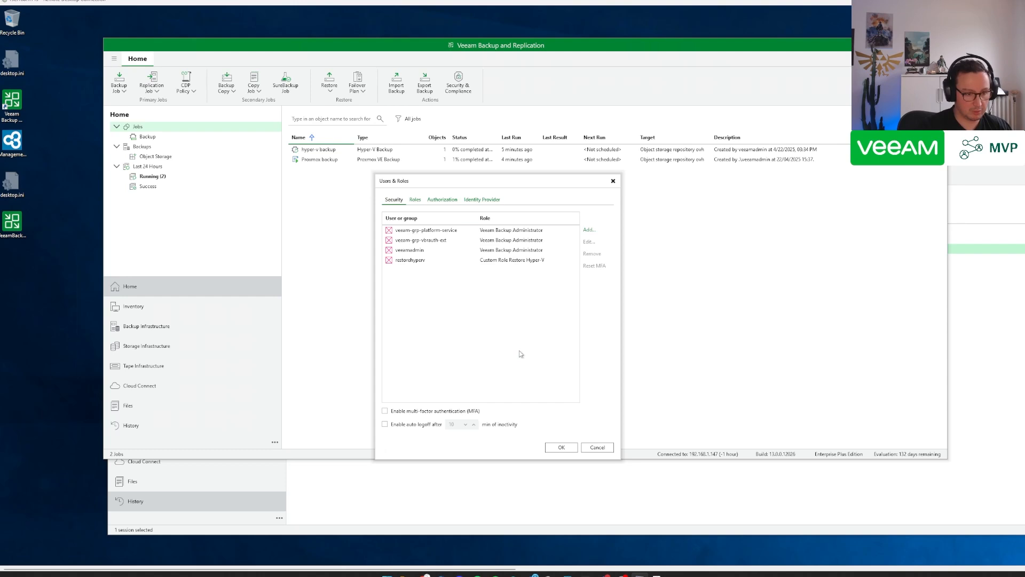
click(559, 448)
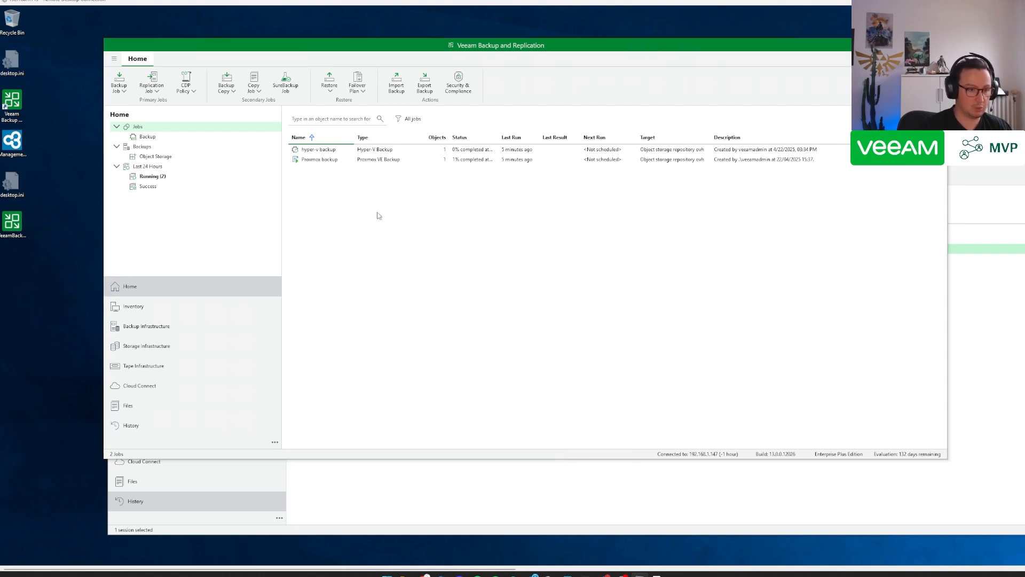
Examine the Proxmox backup job's progress and the action log of its winserv VM
click(329, 162)
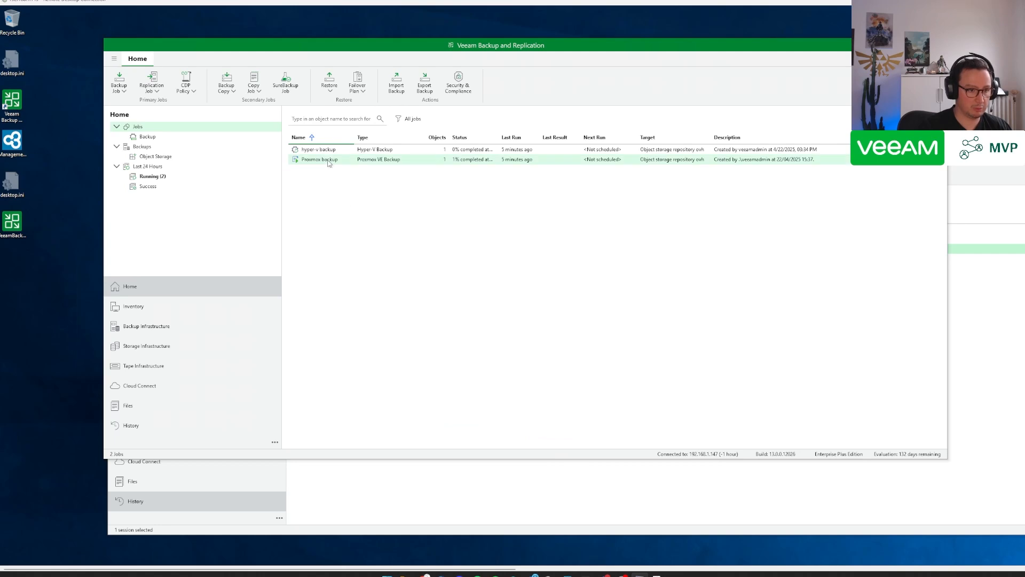
double_click(320, 163)
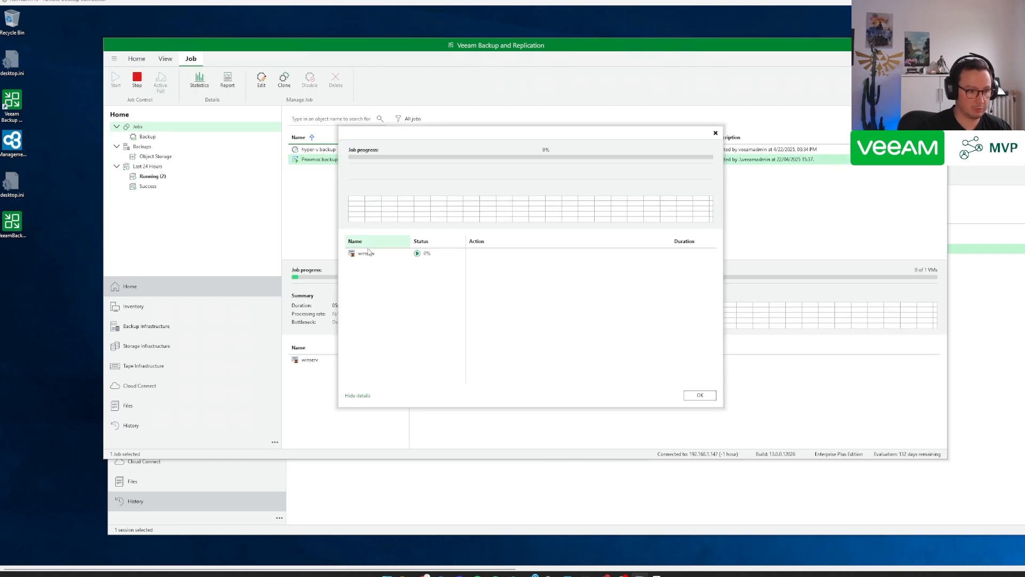
click(366, 289)
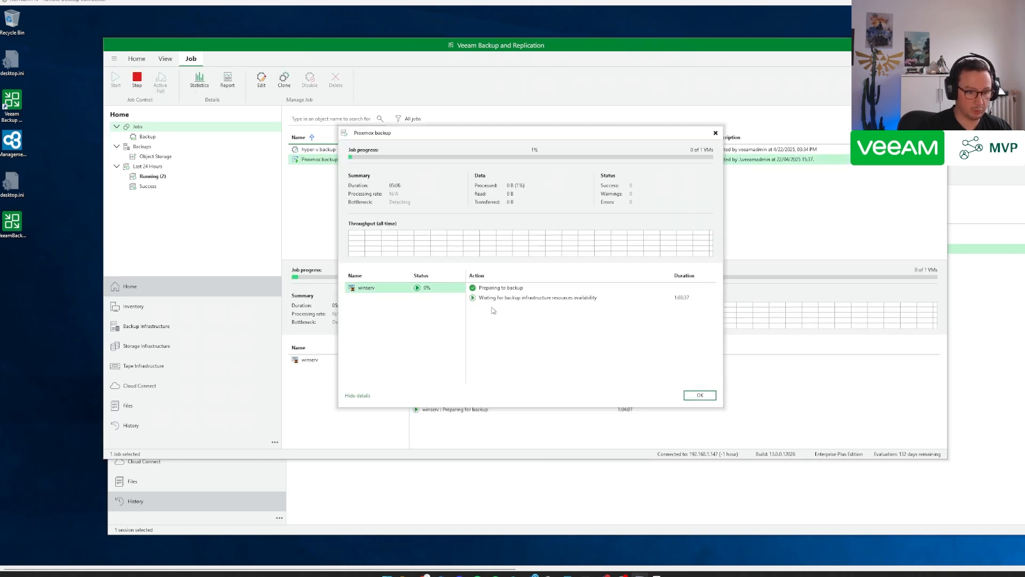
click(384, 312)
click(700, 395)
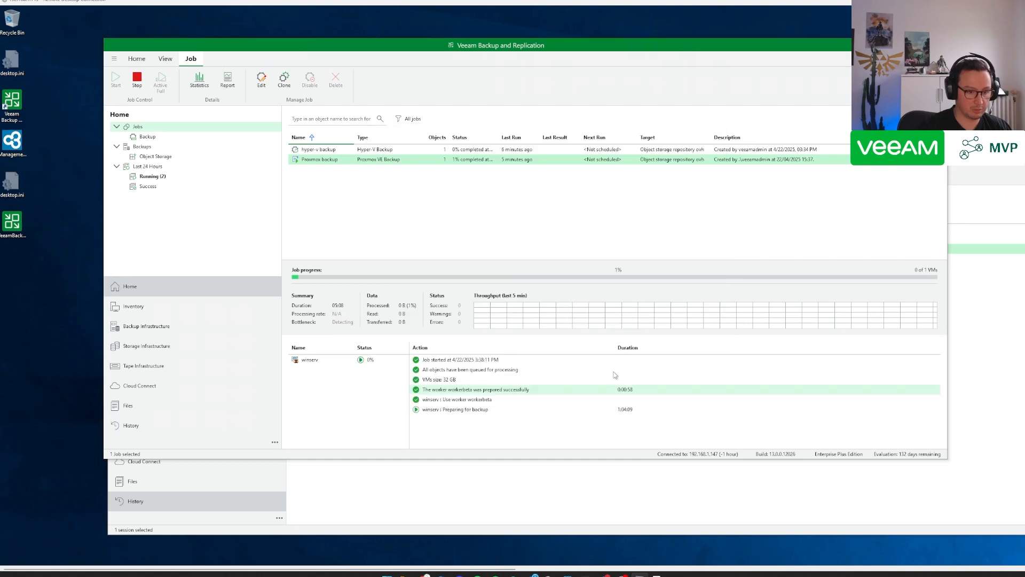
click(321, 362)
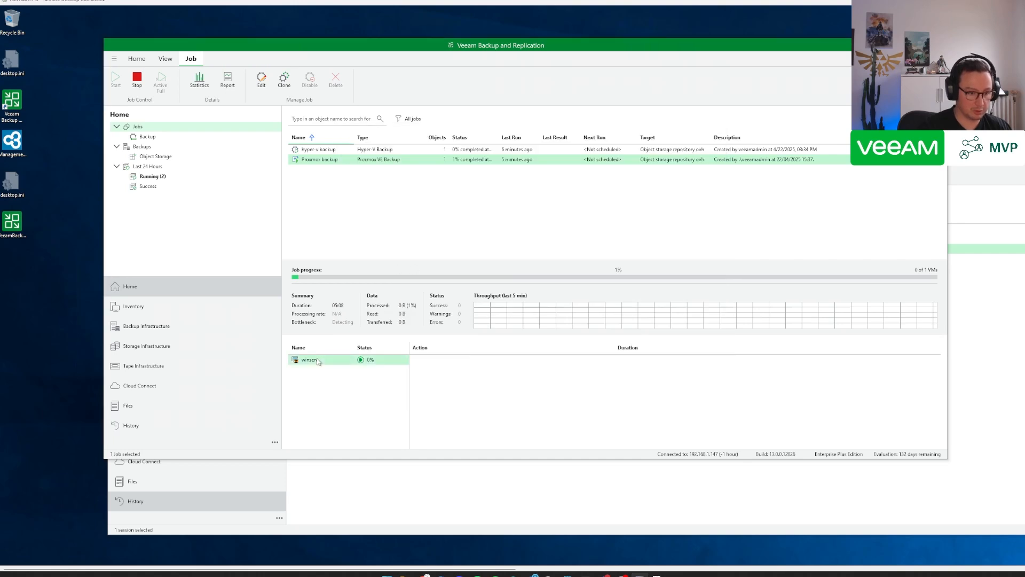
click(361, 401)
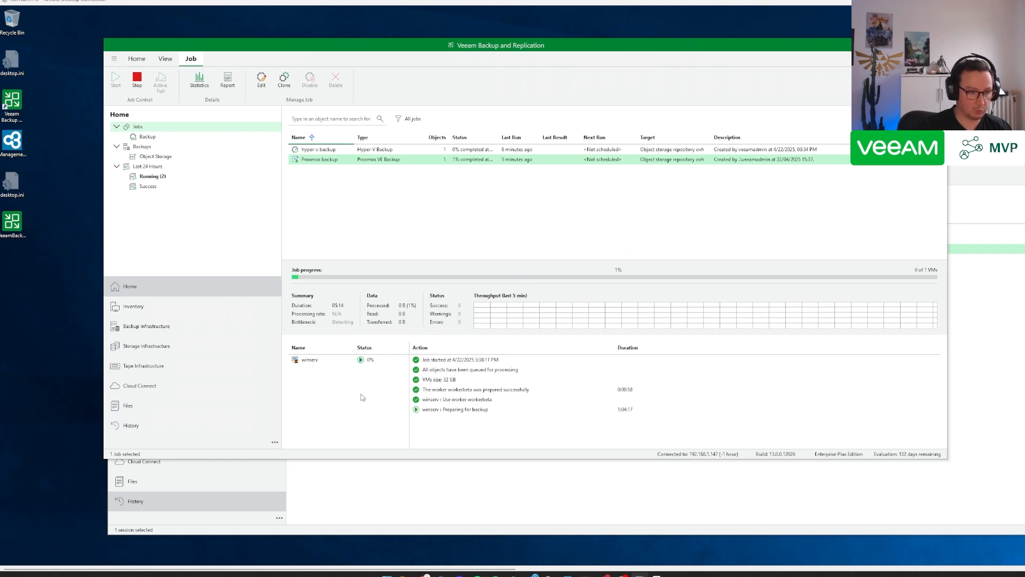
Examine the hyper-v backup job's progress and the action log of its unbuntu2304 VM
click(331, 151)
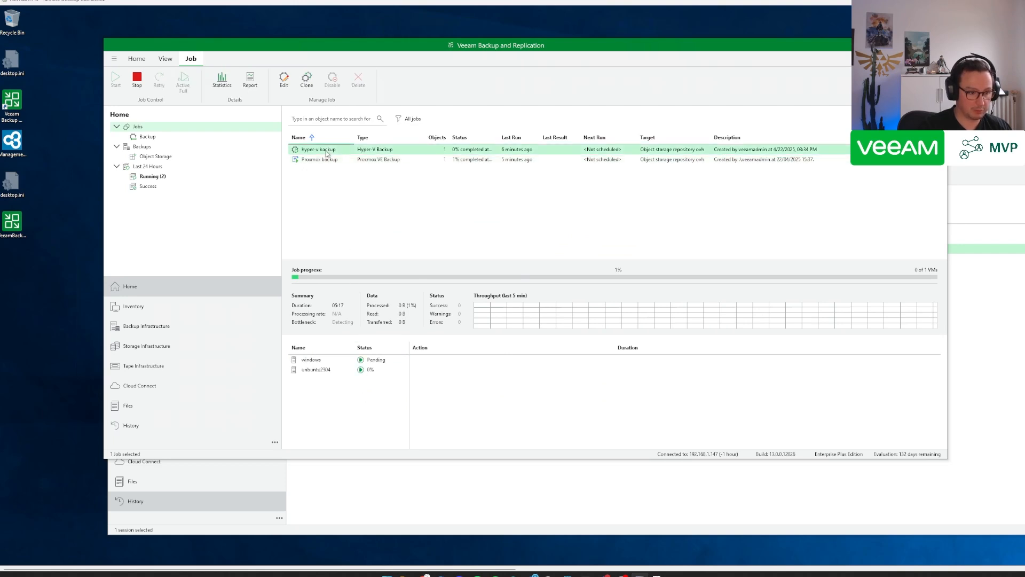
click(320, 369)
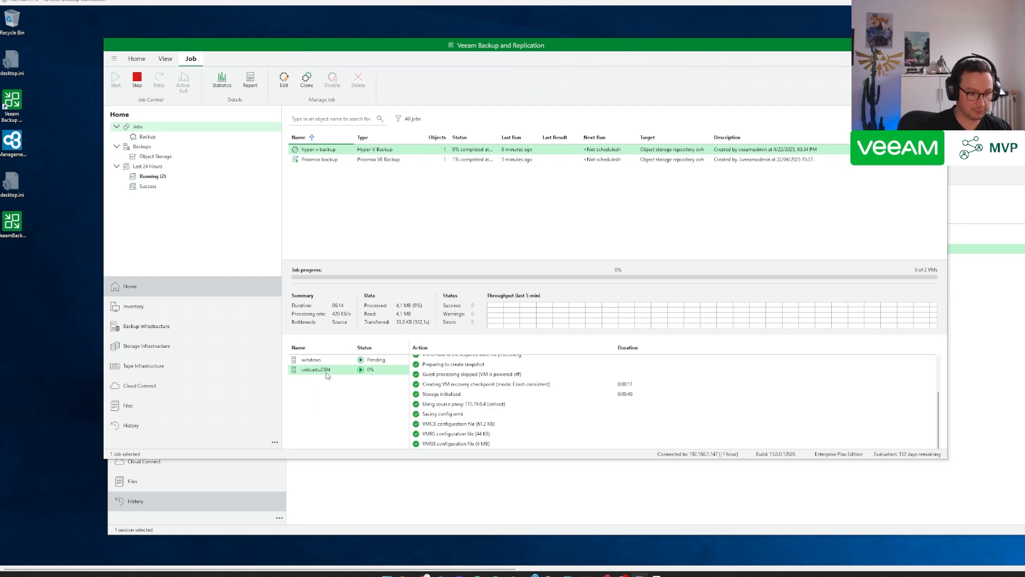
scroll(566, 417, up, 3)
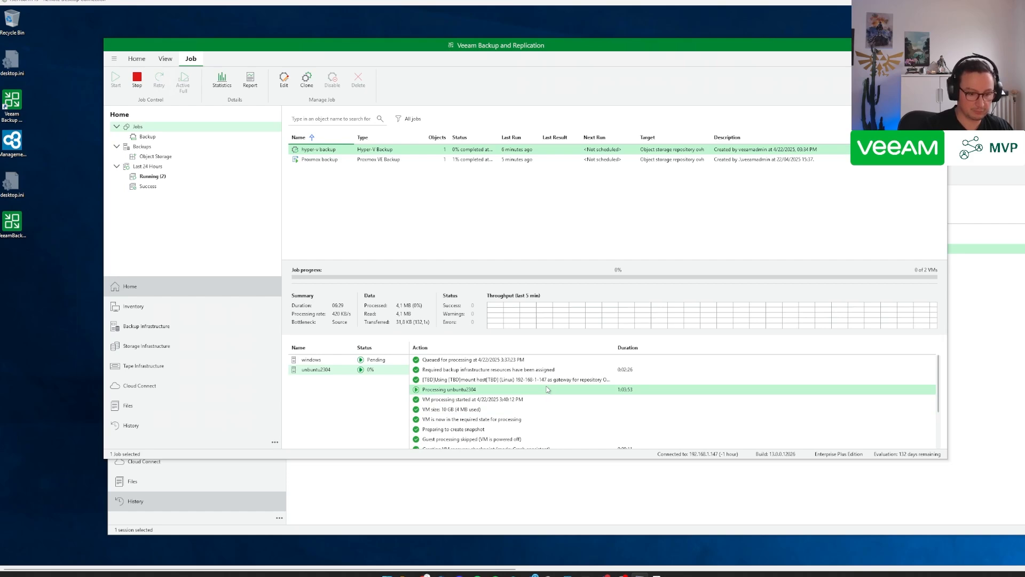
key(super)
text(s)
click(434, 352)
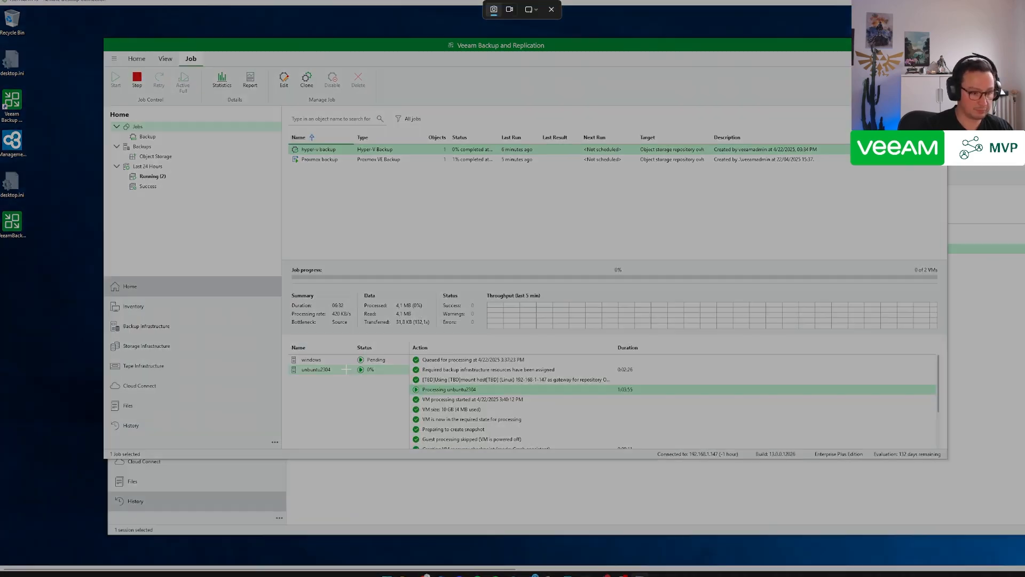
drag(269, 306, 805, 458)
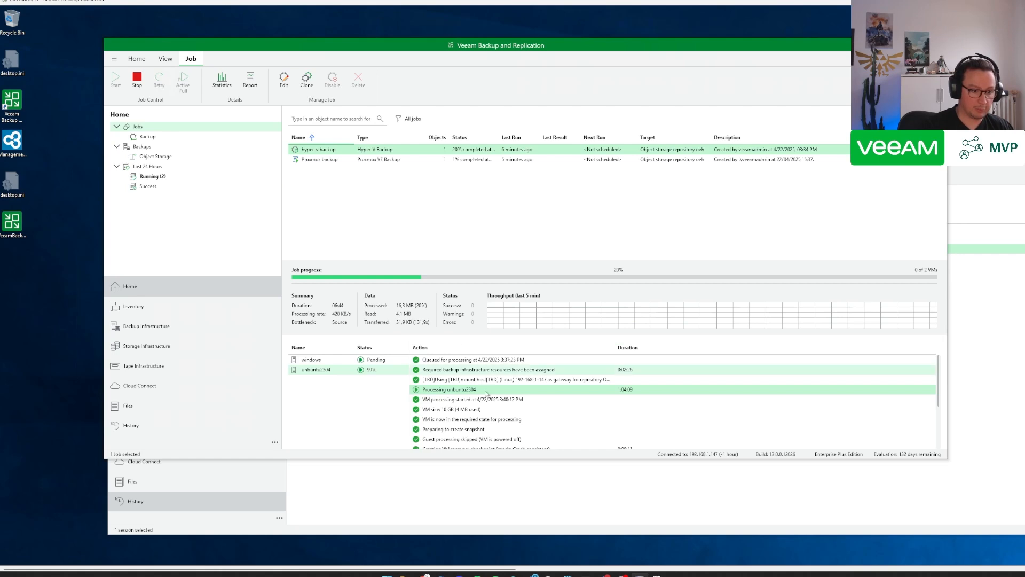
Switch to the Veeam web console in the browser and open the details of the hyper-v backup job
mouse_move(426, 575)
click(475, 563)
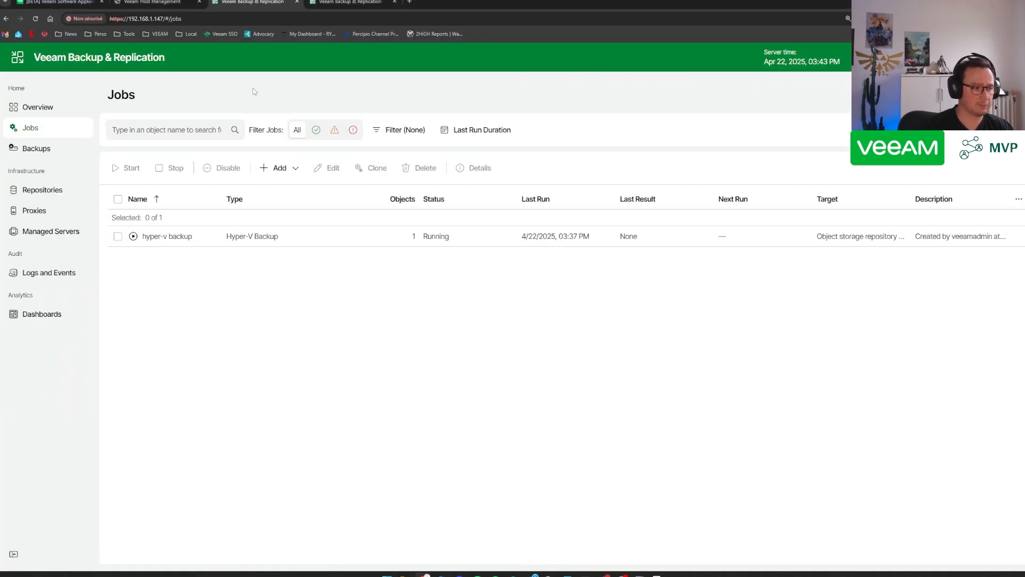
click(214, 236)
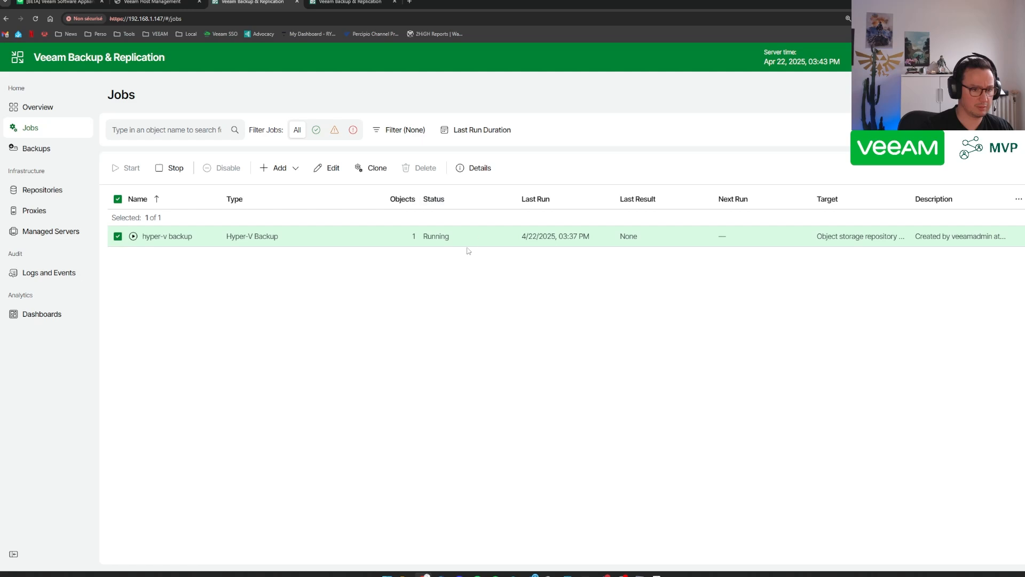
click(287, 238)
triple_click(207, 244)
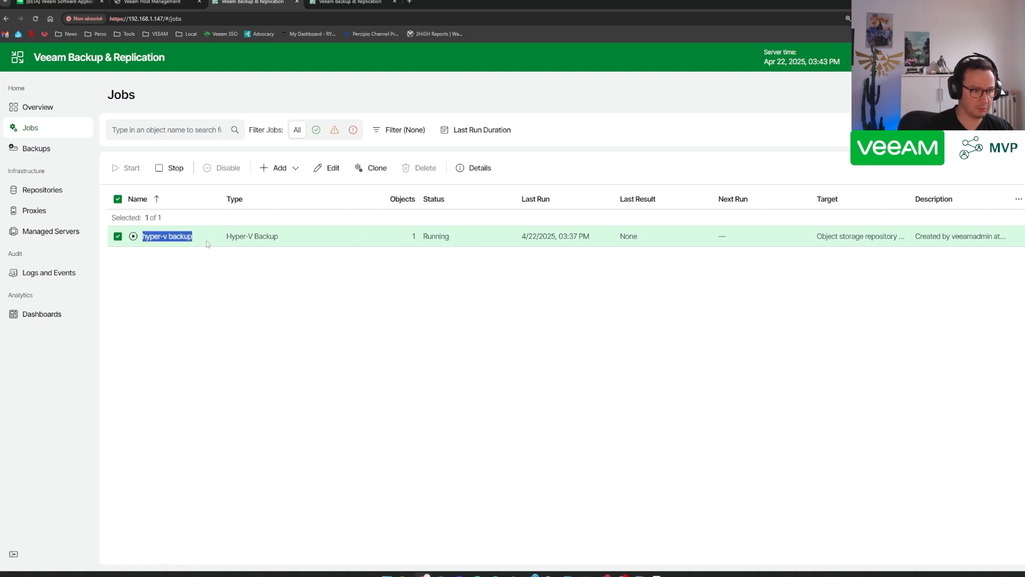
click(473, 168)
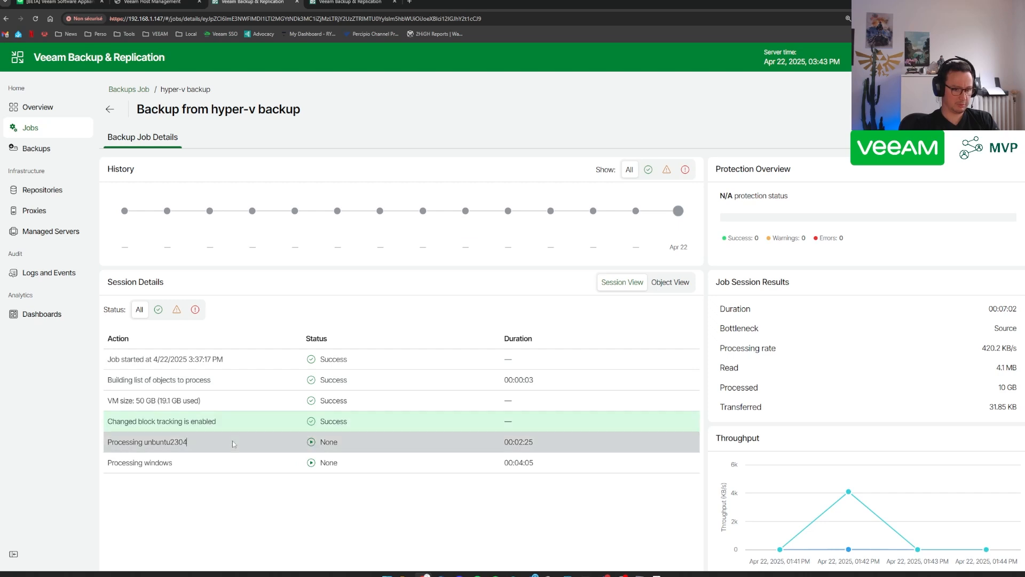
Examine the hyper-v backup session details, including the per-object action logs of the windows and unbuntu2304 VMs
click(227, 450)
scroll(222, 443, down, 1)
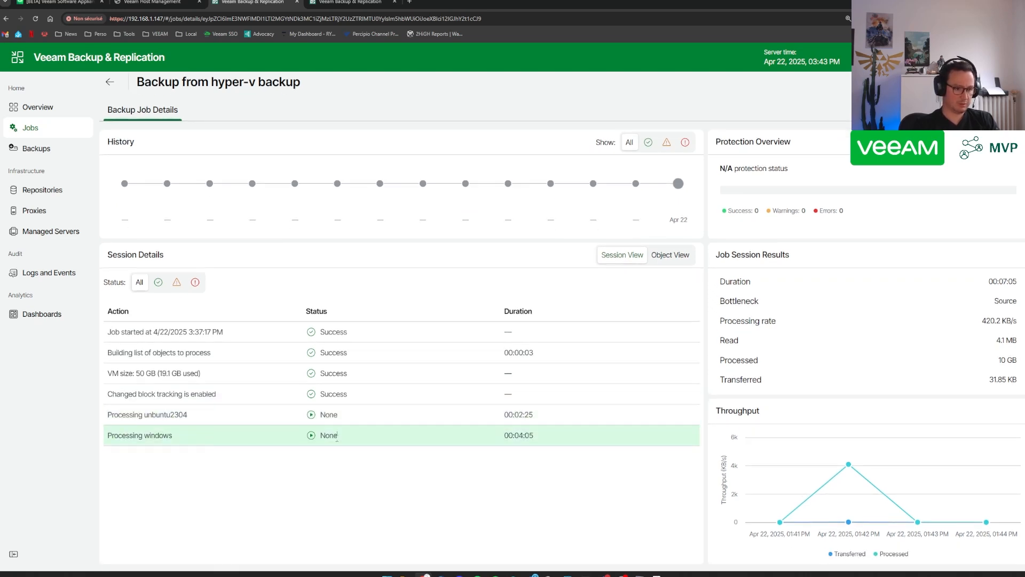
double_click(145, 444)
click(291, 413)
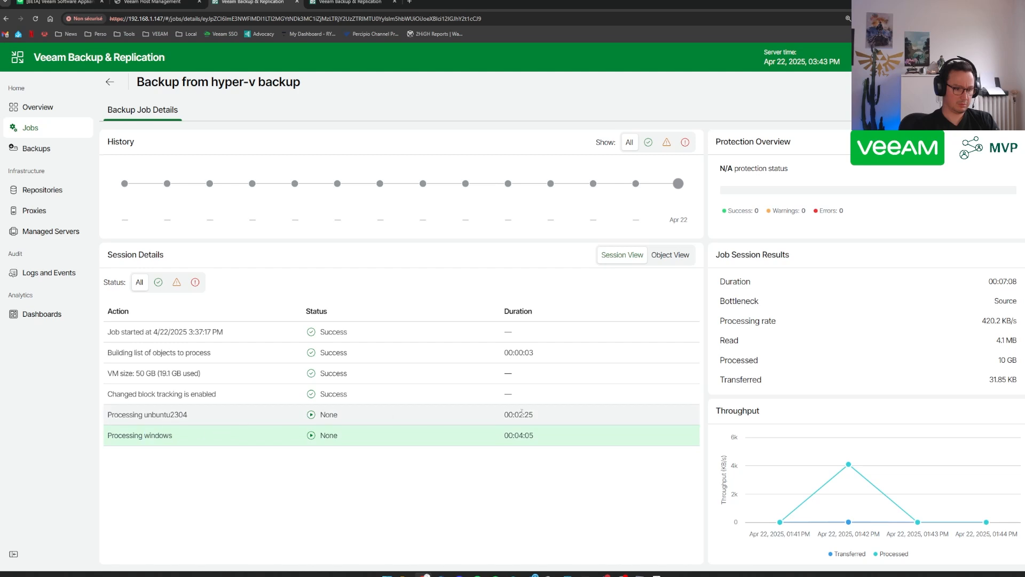
click(670, 255)
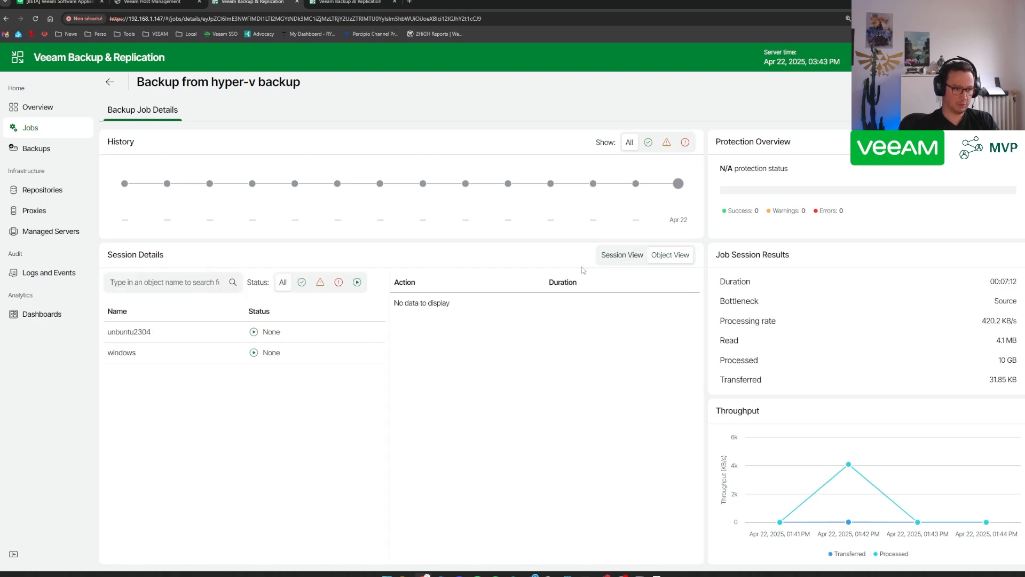
click(171, 332)
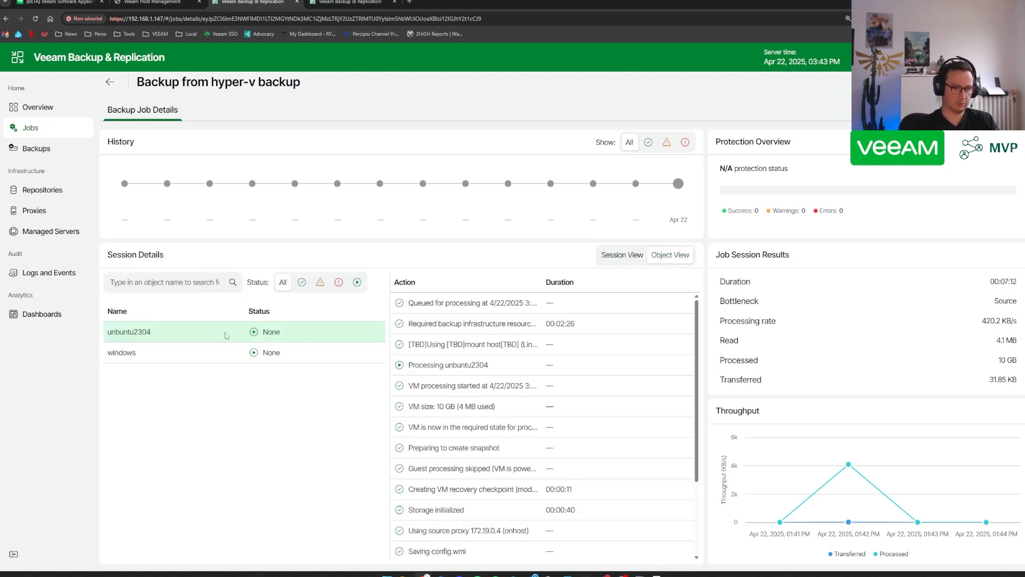
click(153, 354)
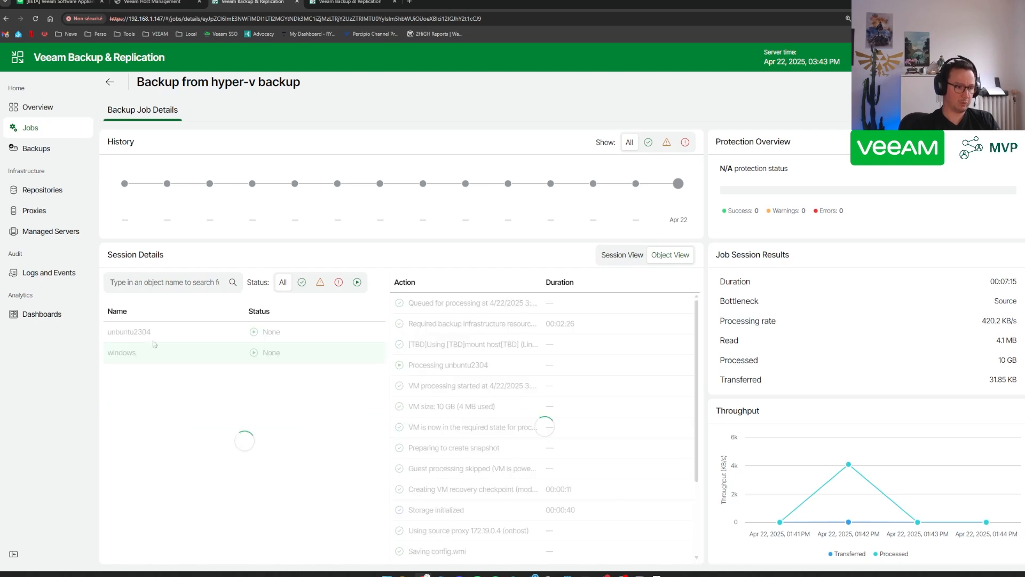
scroll(614, 386, down, 3)
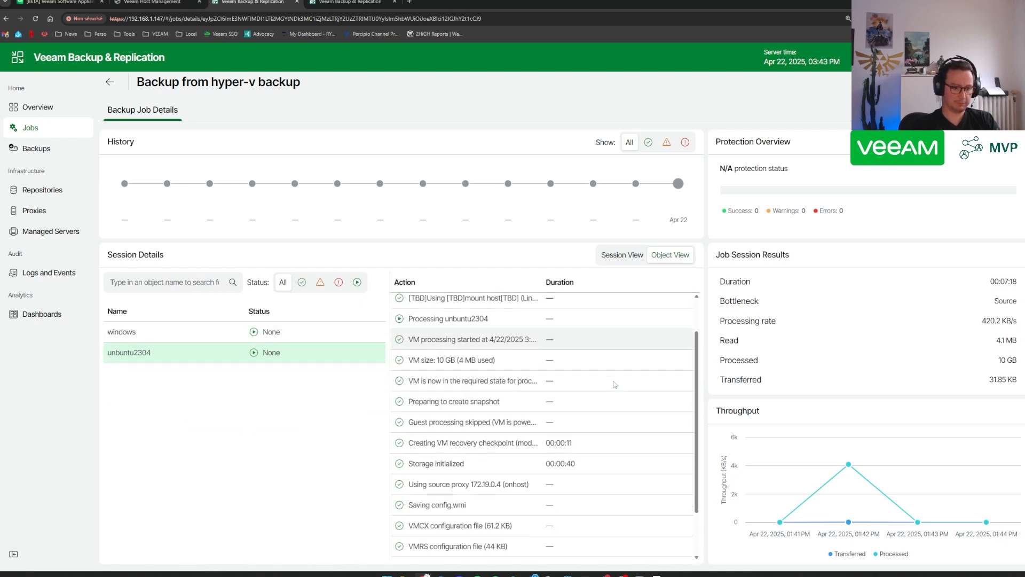
scroll(615, 398, up, 3)
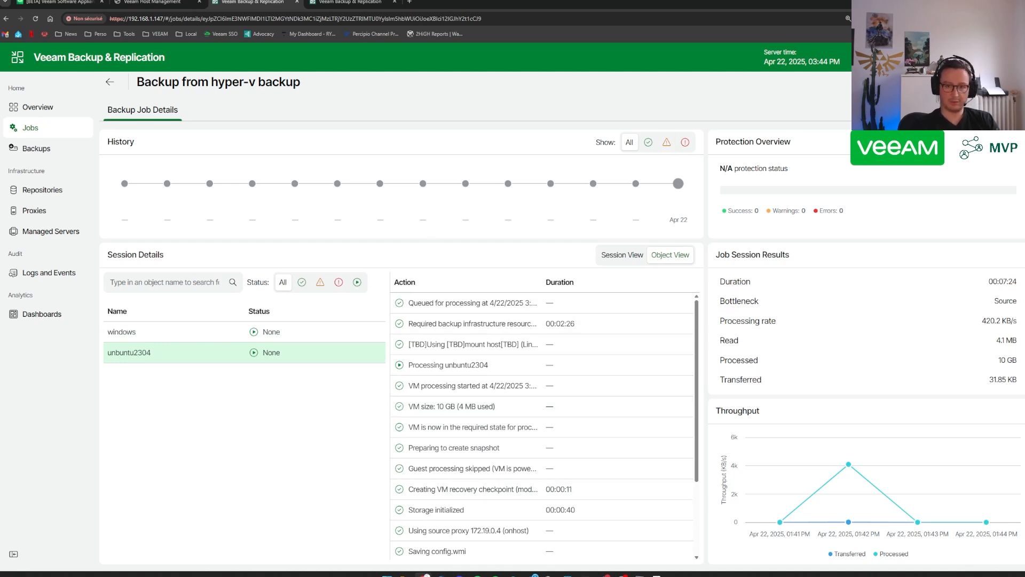
Review the web console's configuration pages, including About, Update Settings, License Information, Notifications and Event Forwarding, and exit the configuration
click(982, 58)
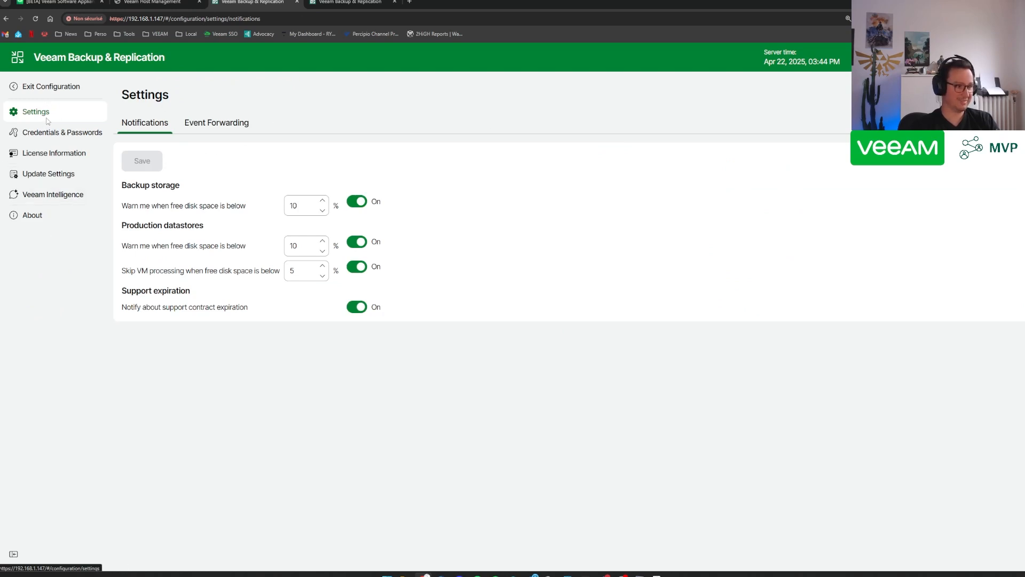
click(42, 214)
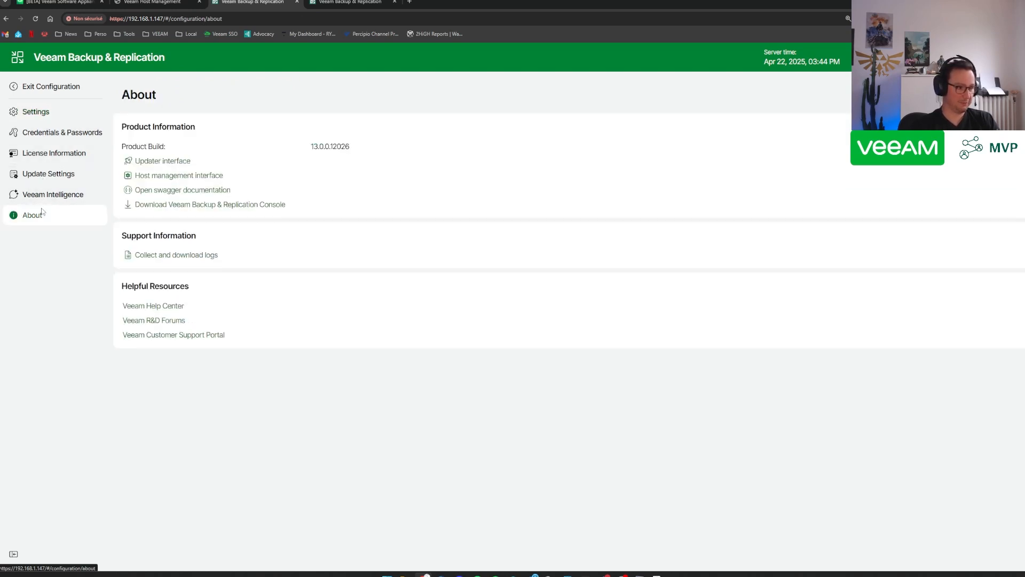
click(47, 174)
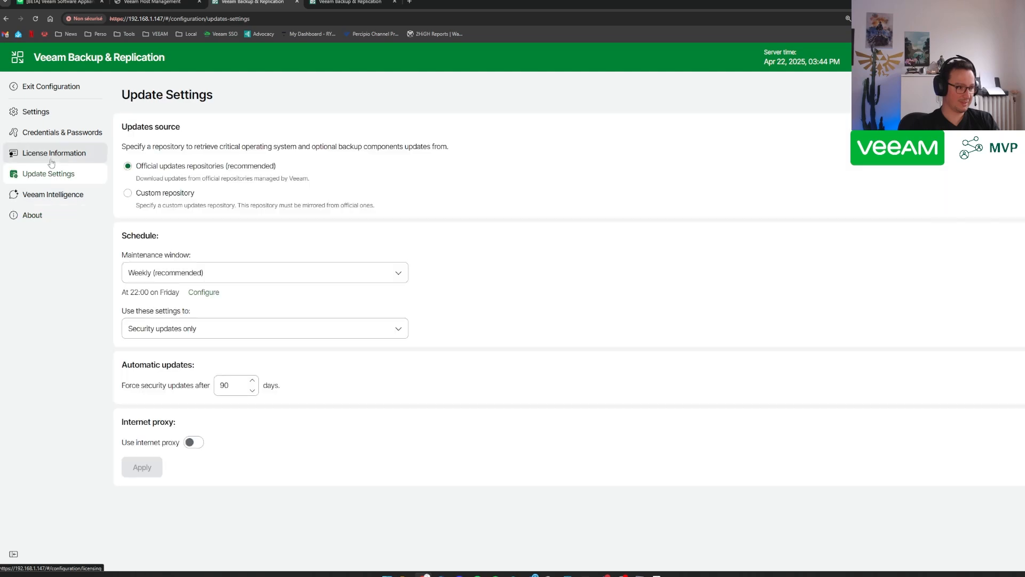
click(55, 155)
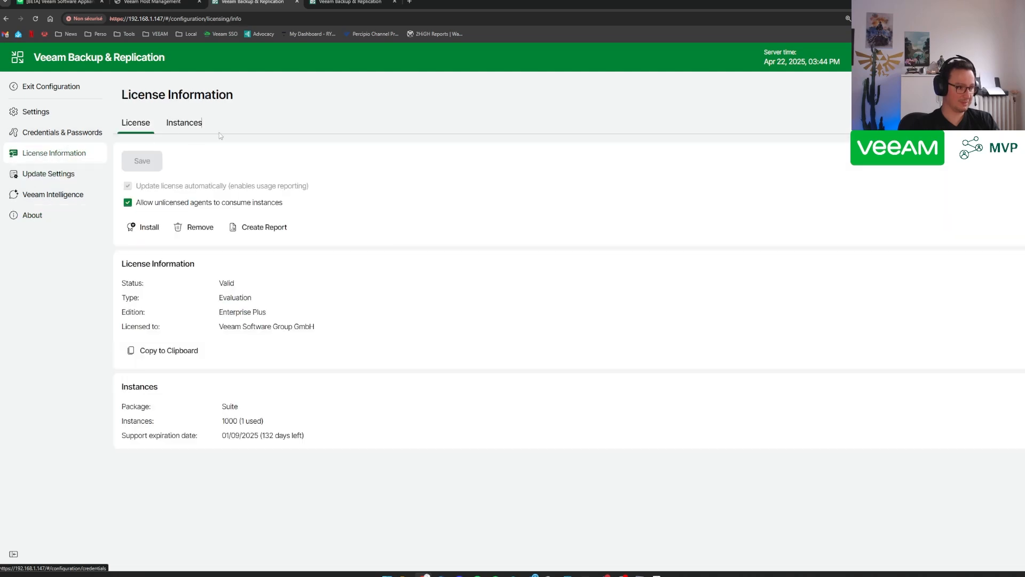
click(65, 140)
click(68, 118)
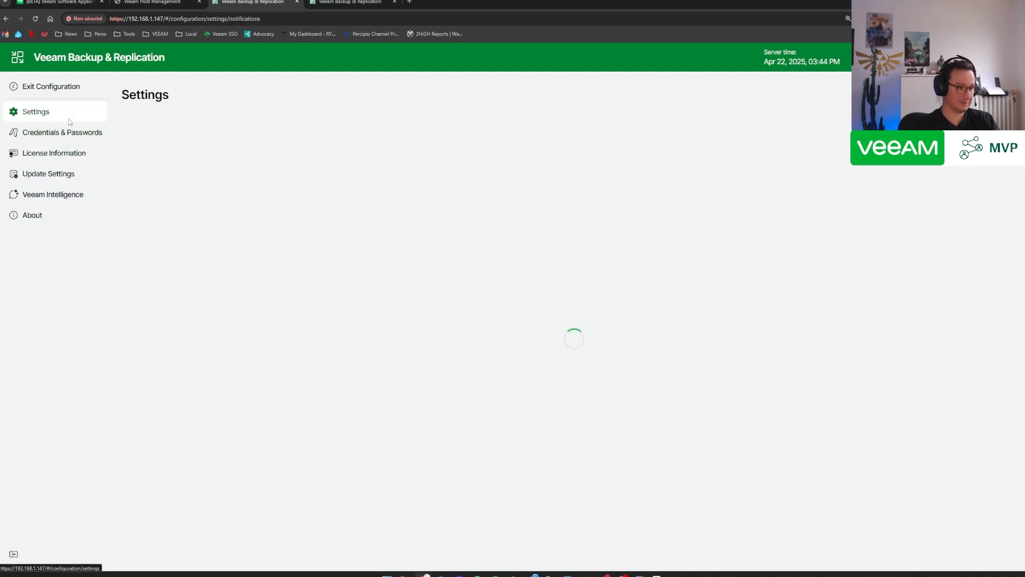
click(191, 125)
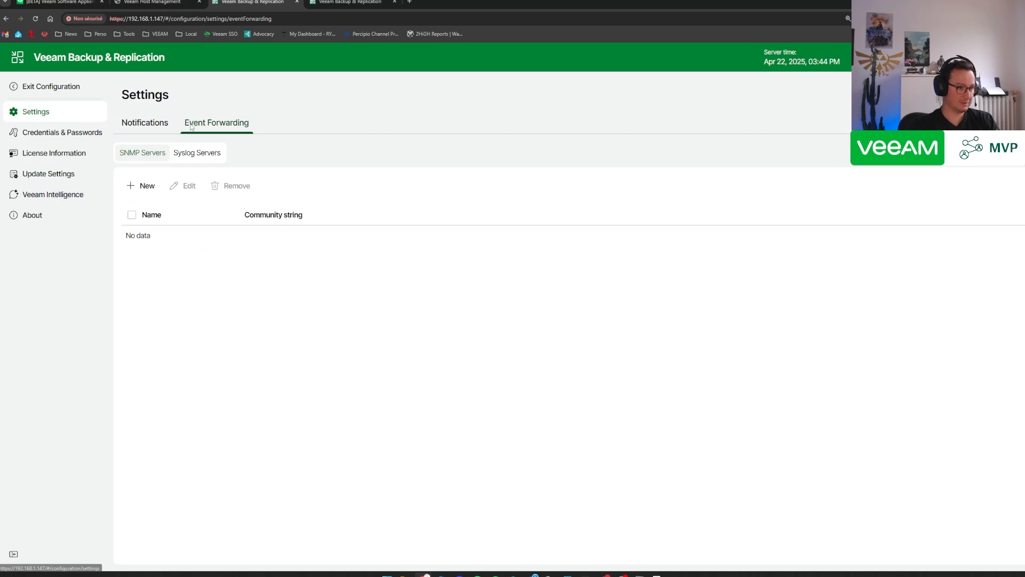
click(152, 124)
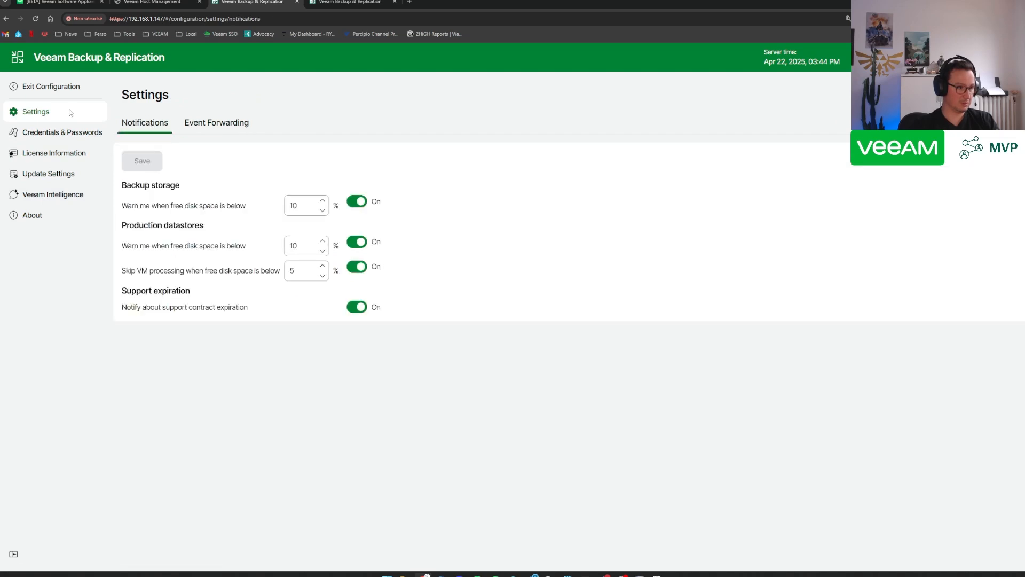
click(50, 88)
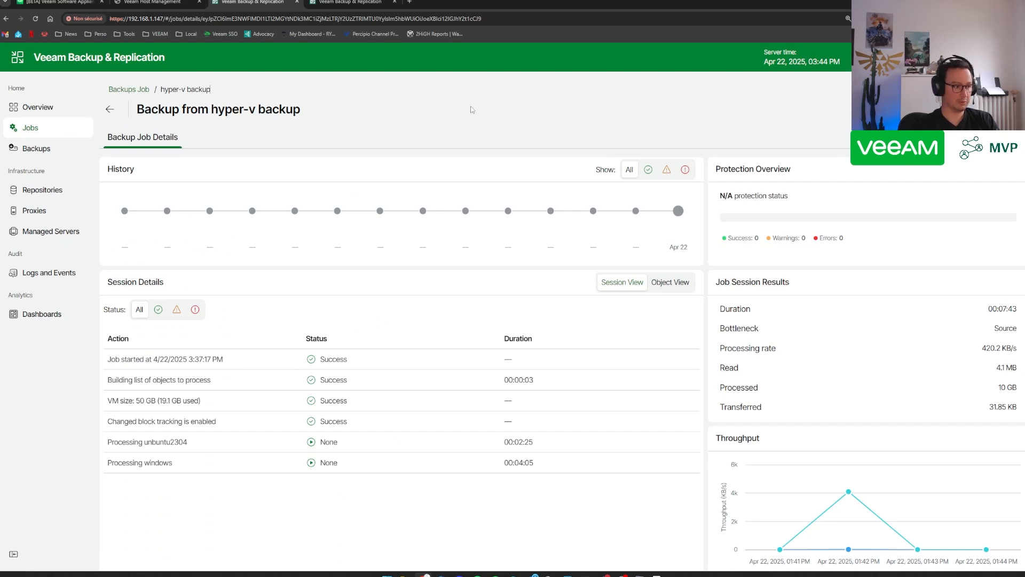
Leave the hyper-v backup job details for the Overview page, check its online help, and close the help page
scroll(499, 520, down, 1)
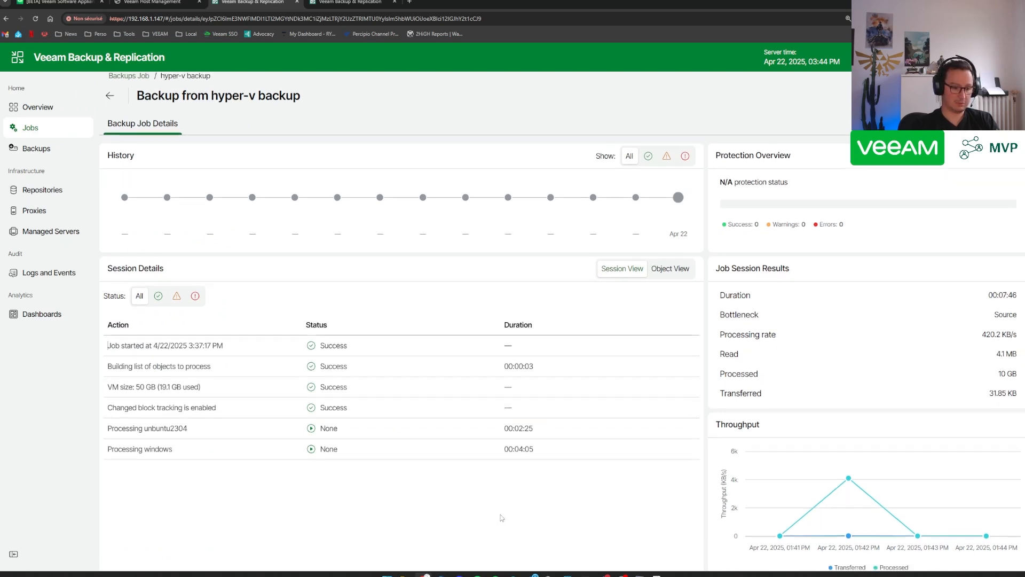
scroll(505, 534, up, 1)
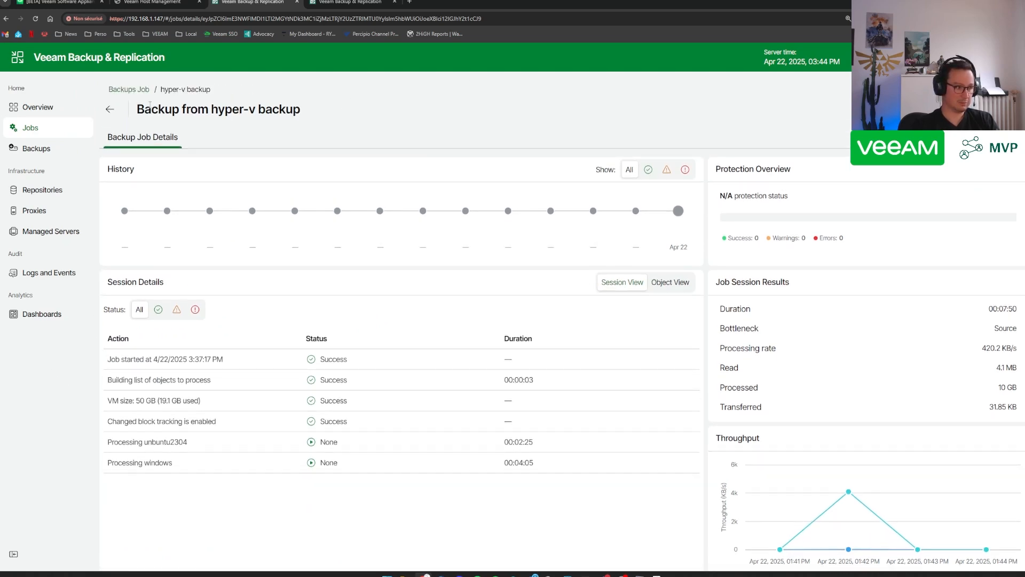
click(110, 109)
click(37, 106)
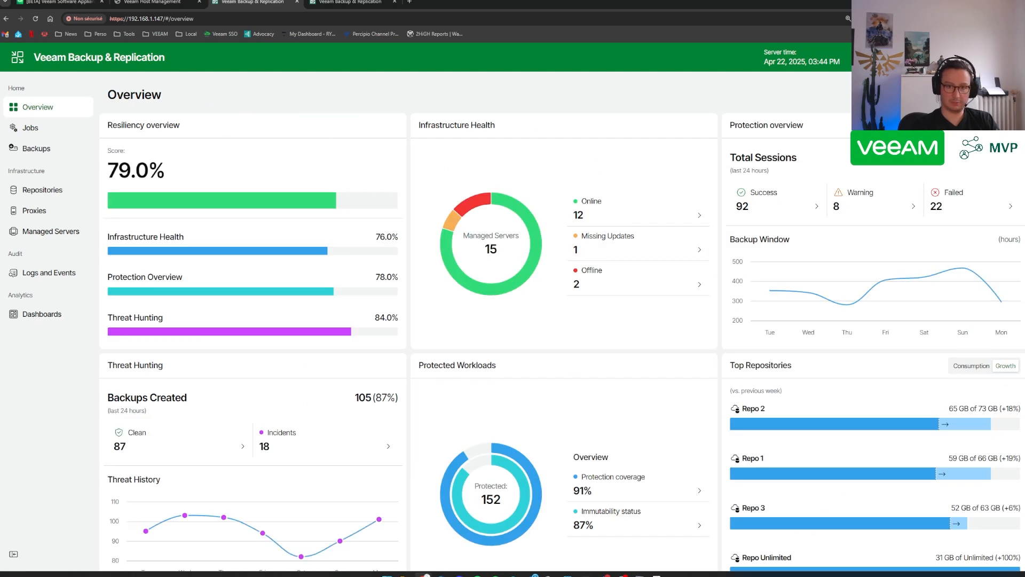
key(F1)
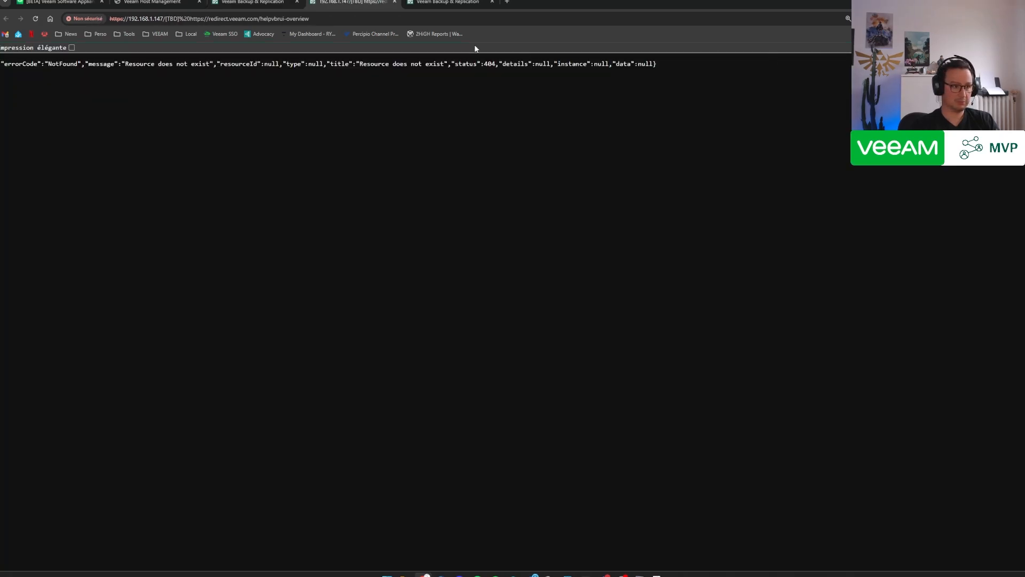
middle_click(360, 5)
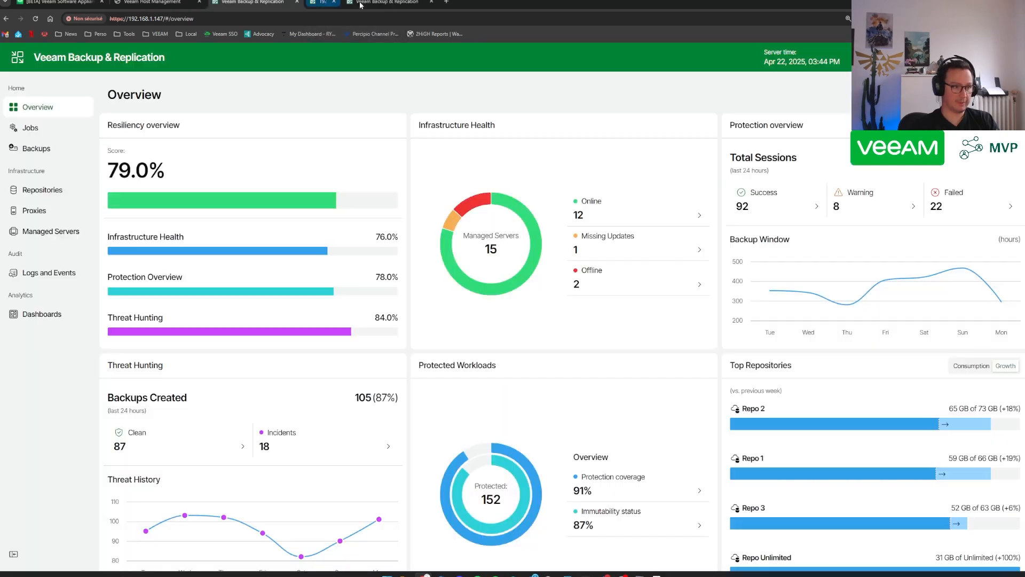
Look through the configuration pages from About up to Settings again and return to the Overview page
click(860, 58)
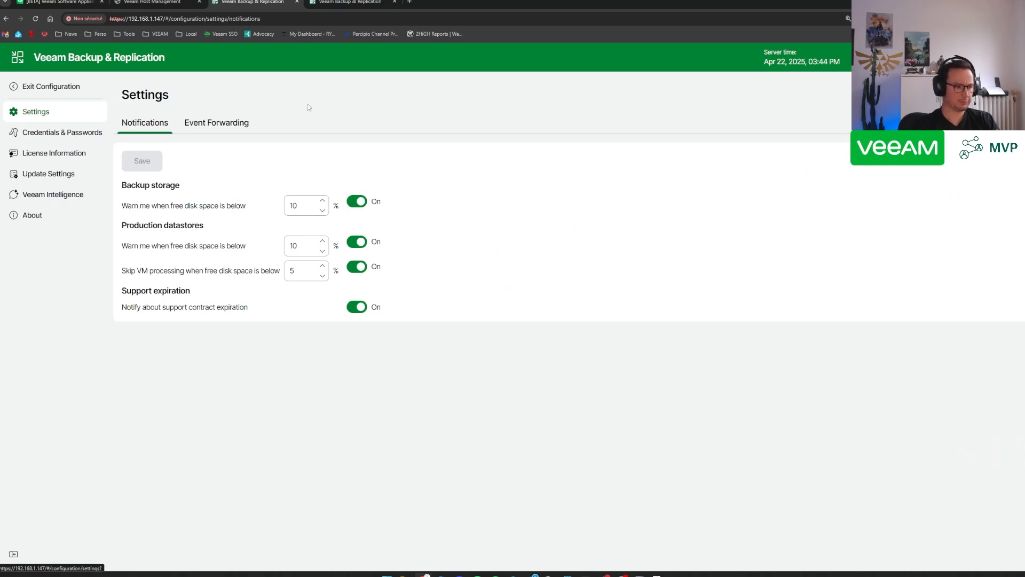
click(37, 215)
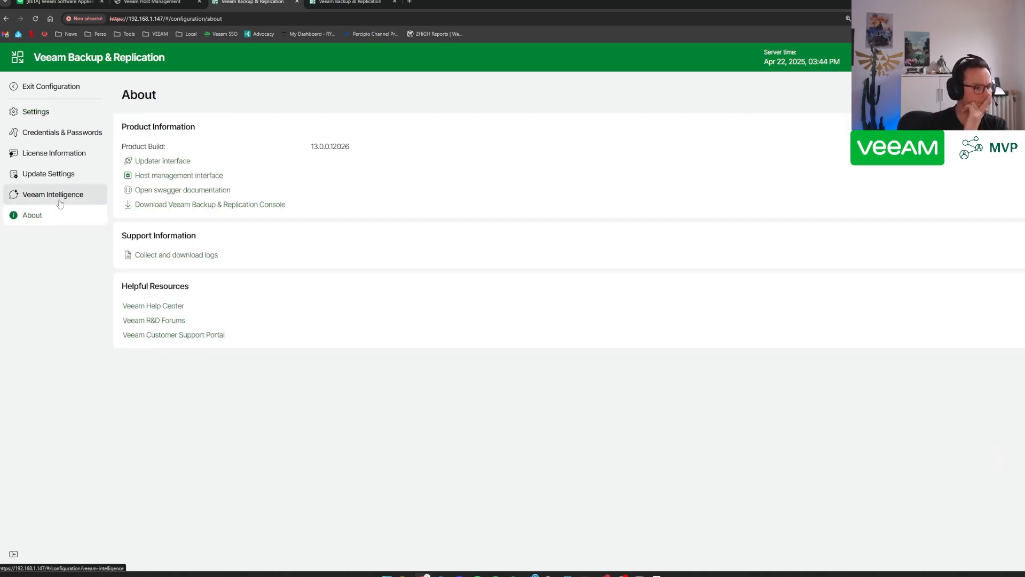
click(60, 201)
click(59, 182)
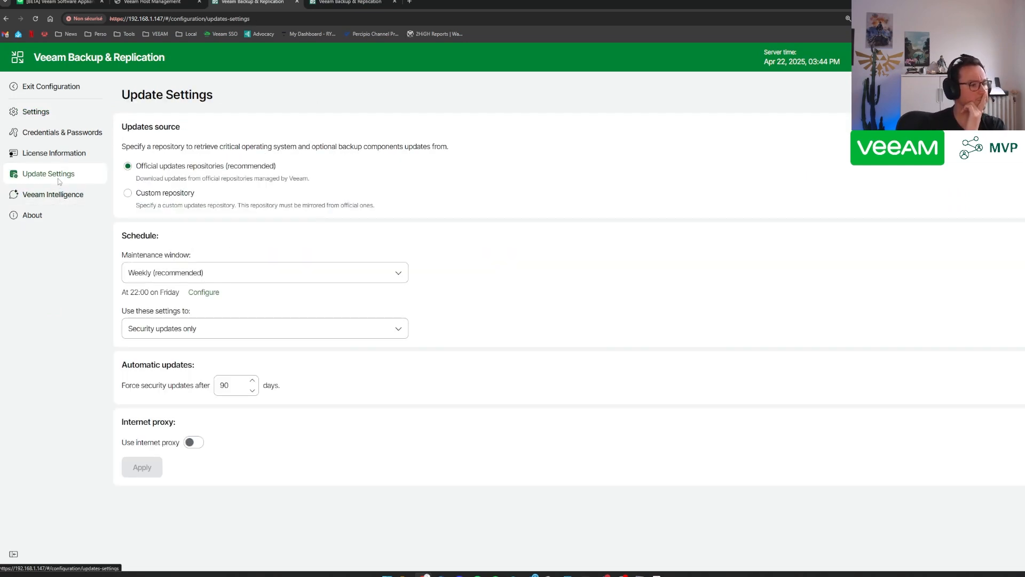
click(60, 156)
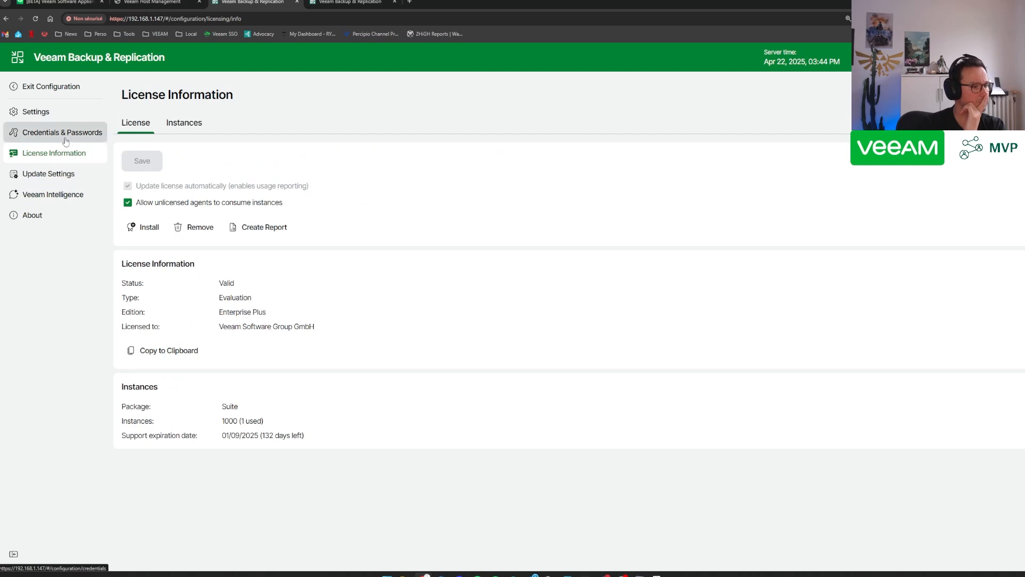
click(66, 140)
click(70, 116)
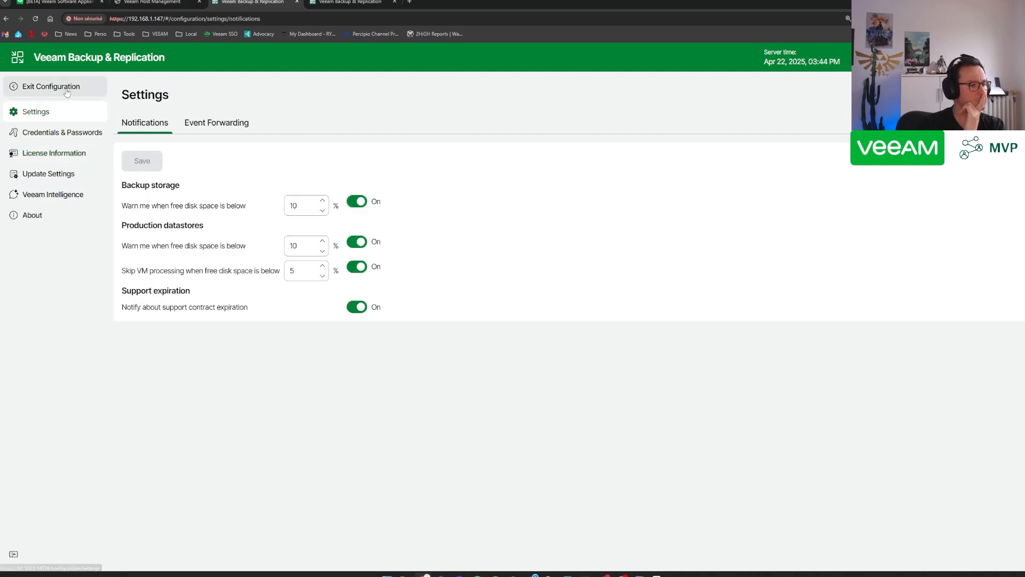
click(65, 88)
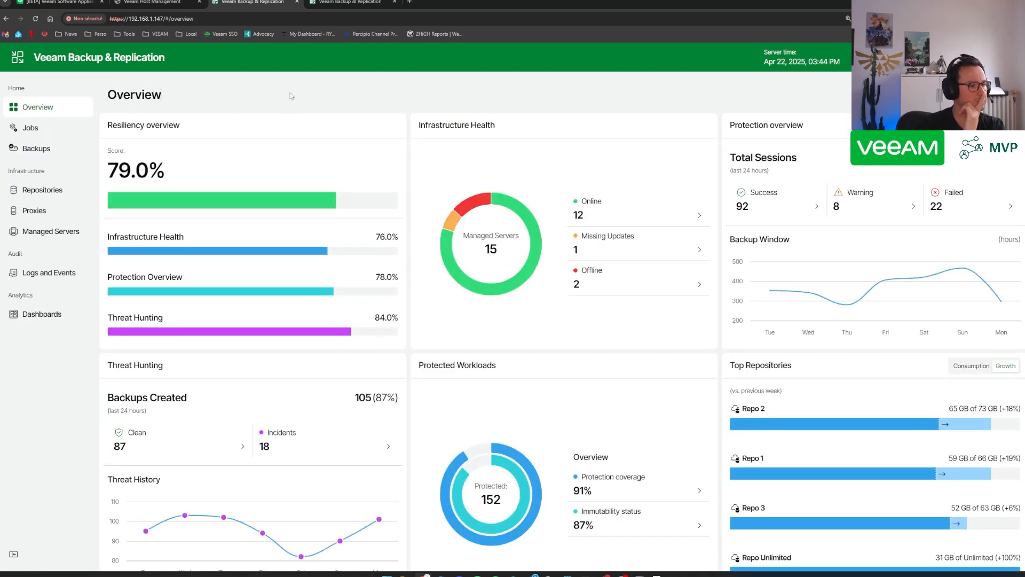
Reopen the hyper-v backup job's details from the jobs list and examine the windows VM's action log in the object view
scroll(286, 91, down, 1)
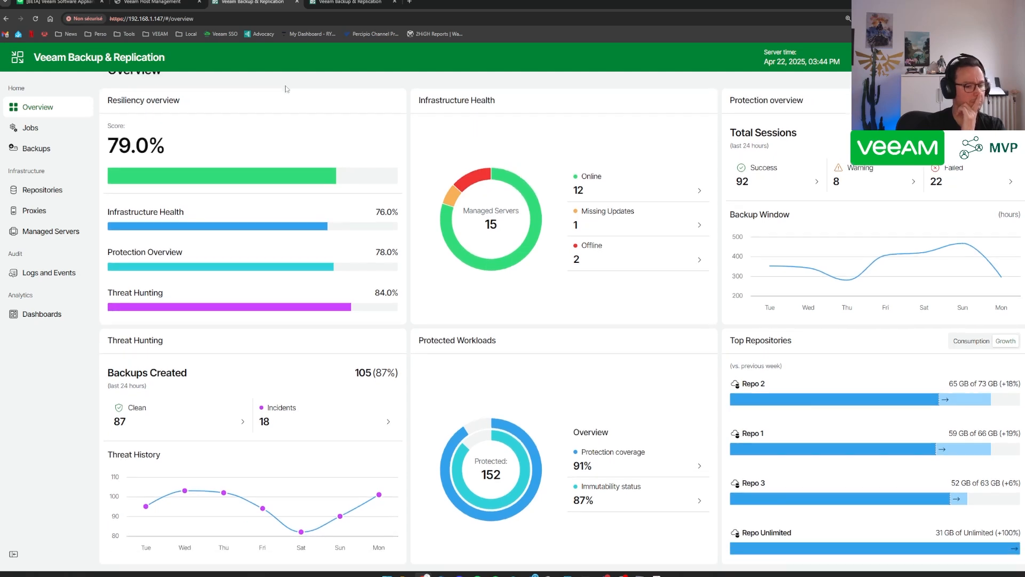
scroll(369, 220, up, 1)
click(31, 127)
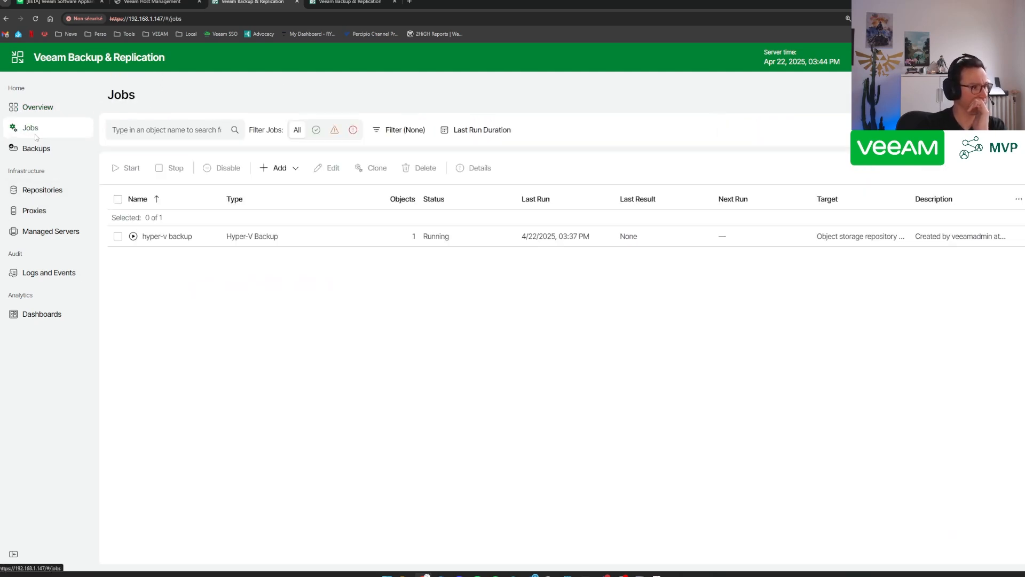
click(287, 239)
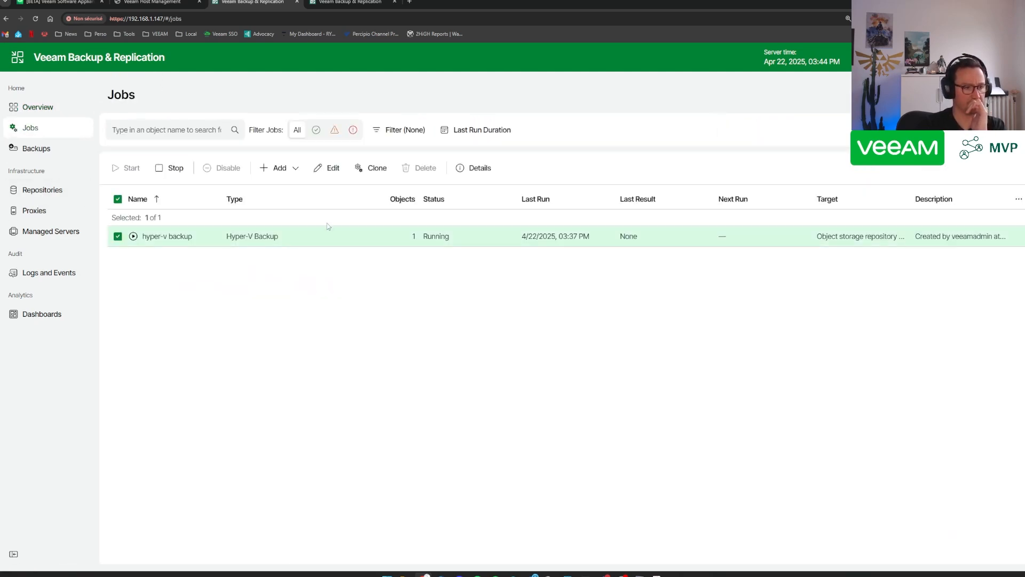
click(476, 168)
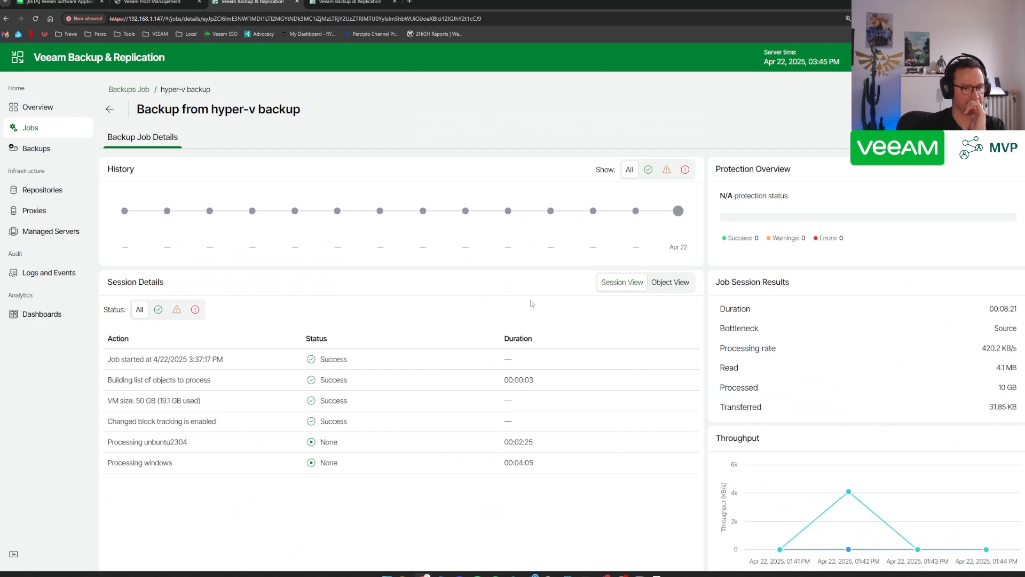
click(670, 282)
click(153, 360)
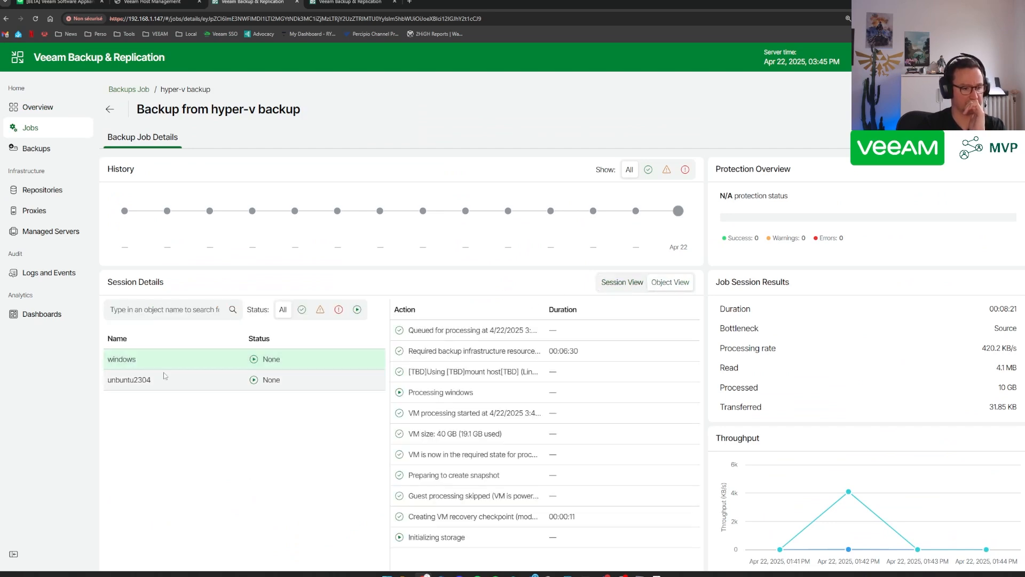
scroll(309, 382, down, 1)
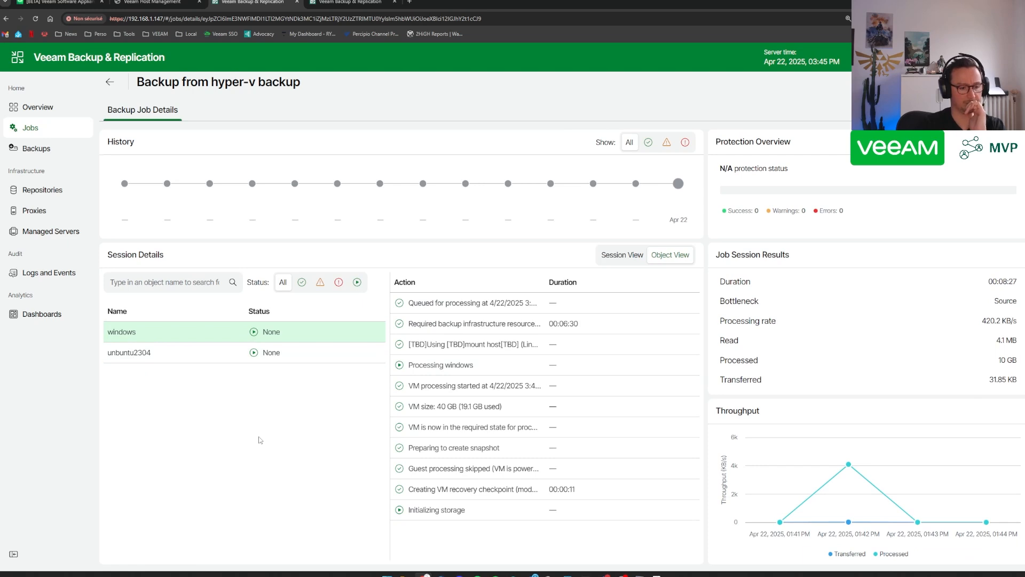
Switch to the remote desktop's Veeam console, examine the unbuntu2304 action log of the hyper-v backup job, and return to the web console
click(641, 573)
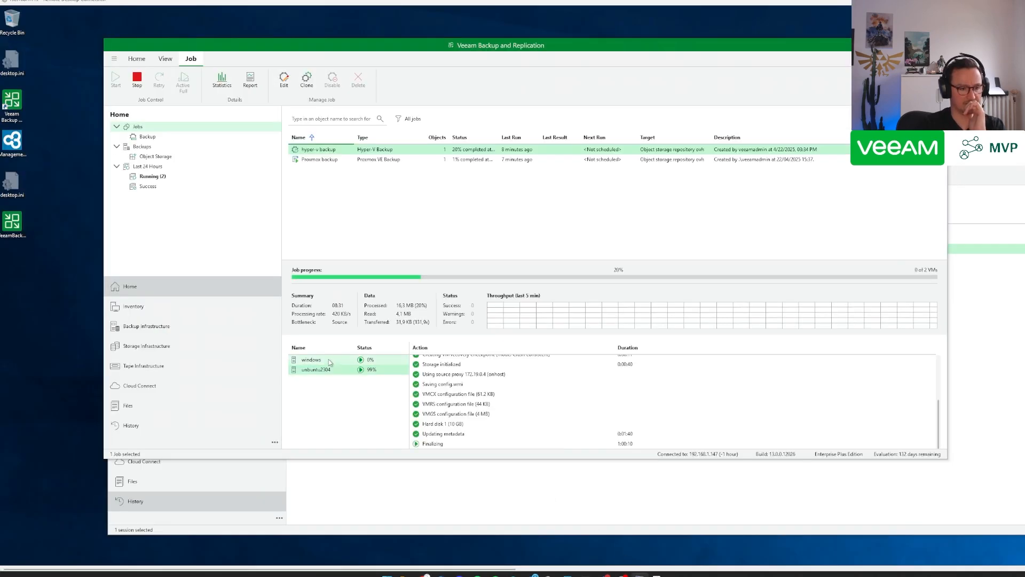
scroll(482, 422, up, 3)
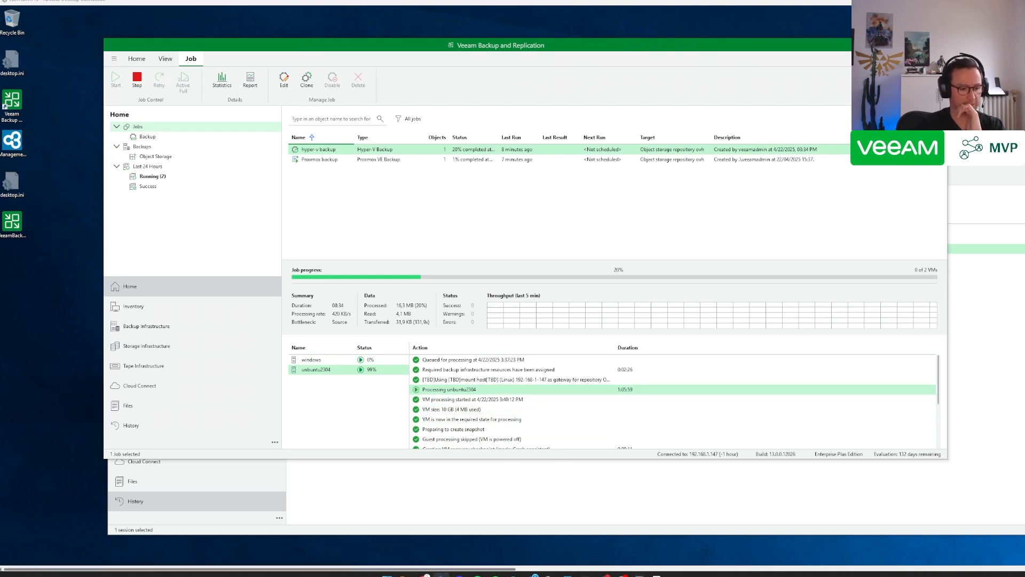
mouse_move(427, 575)
click(470, 551)
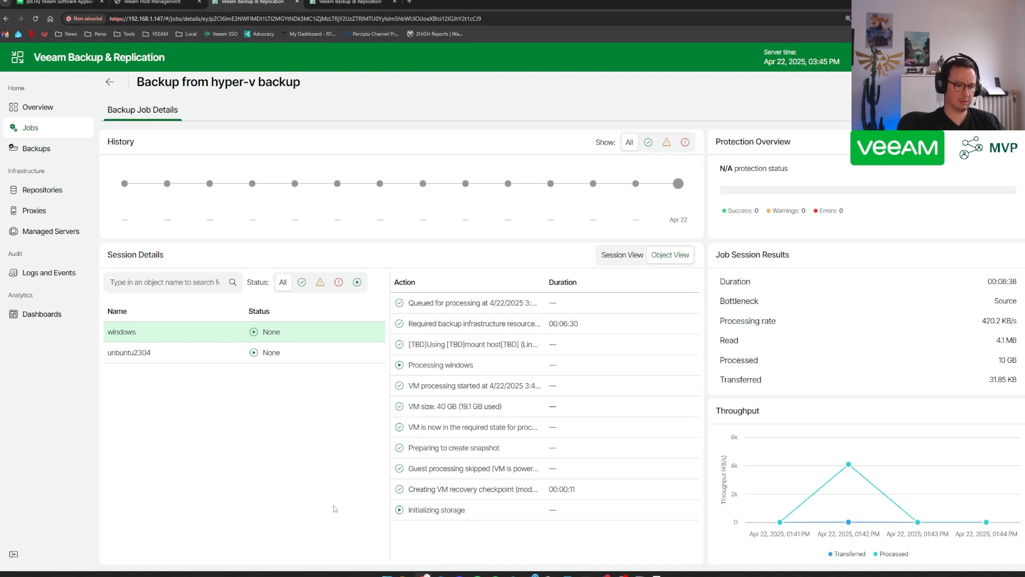
key(alt+Tab)
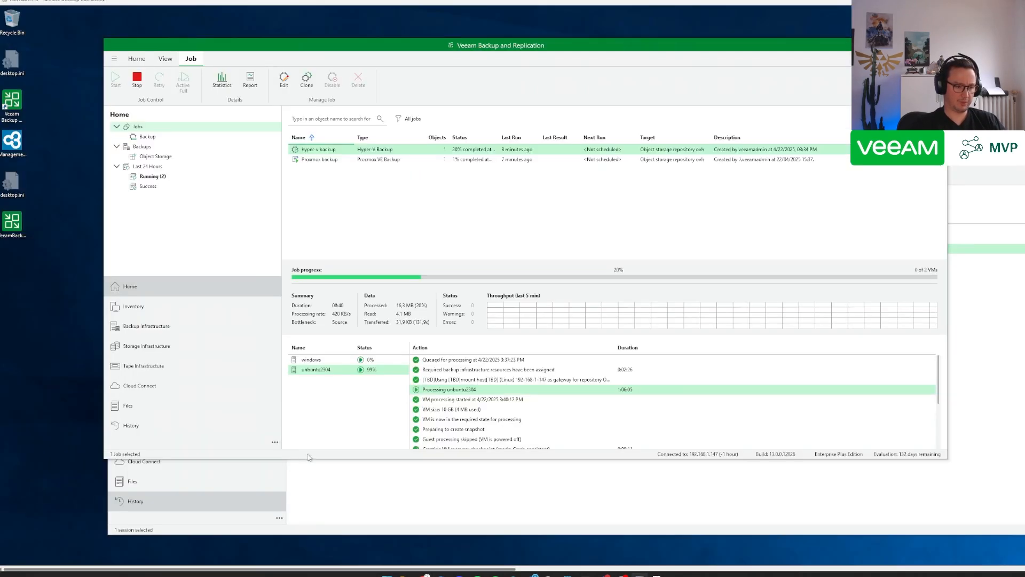
click(331, 409)
click(332, 371)
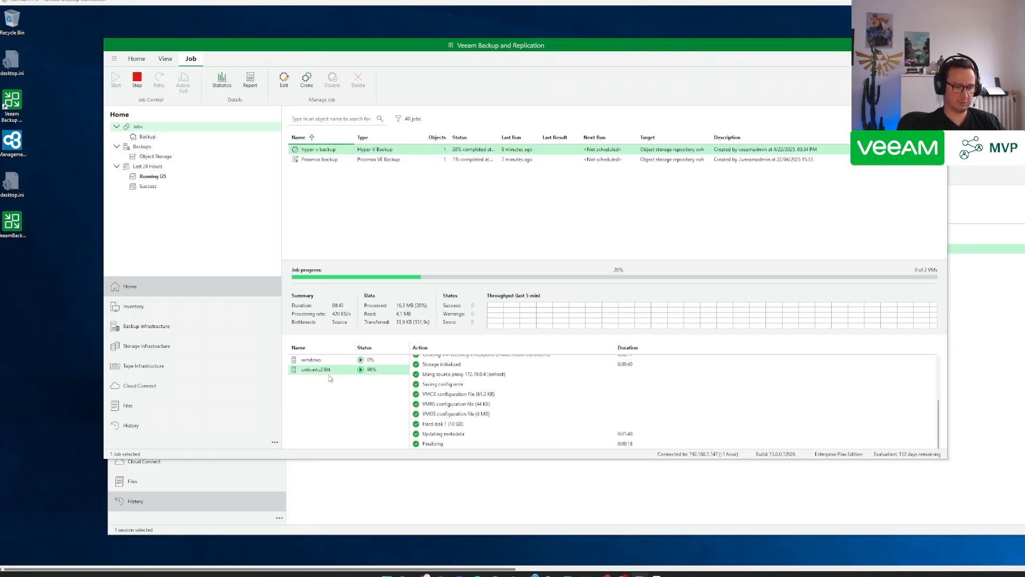
scroll(472, 410, up, 2)
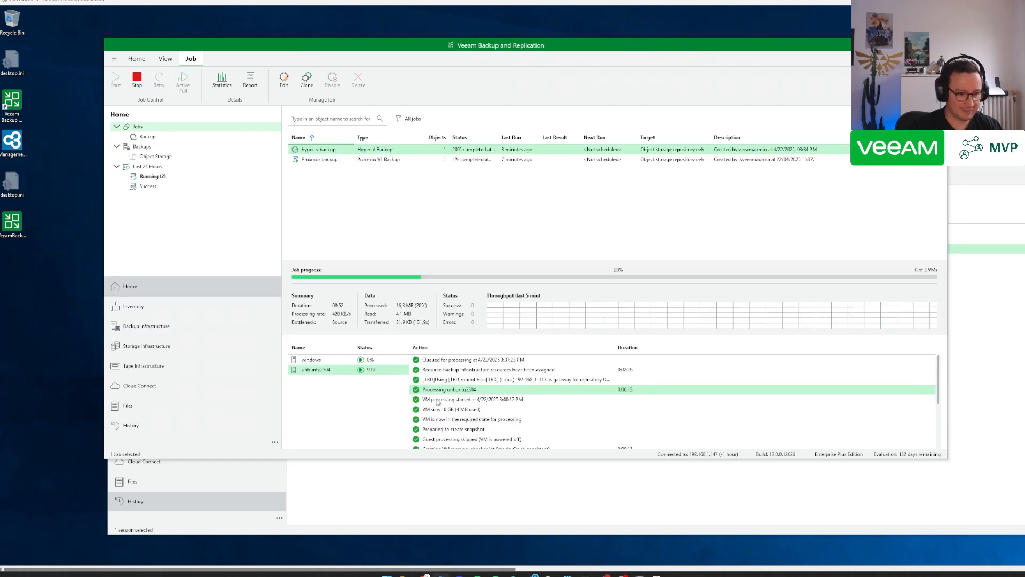
key(alt+Tab)
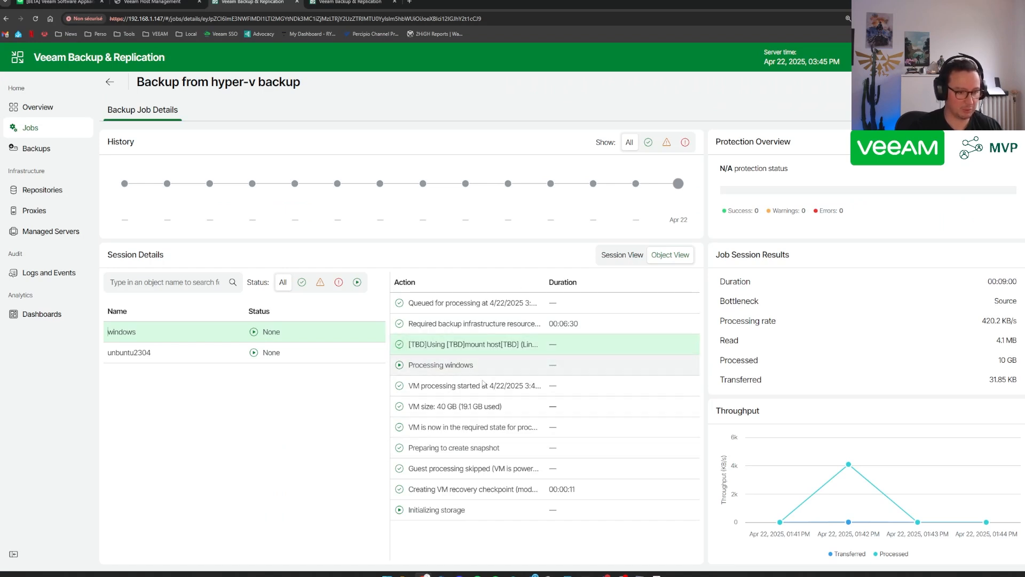
Show the unbuntu2304 action log and save a screen capture of it as a PNG in the capture folder
click(187, 352)
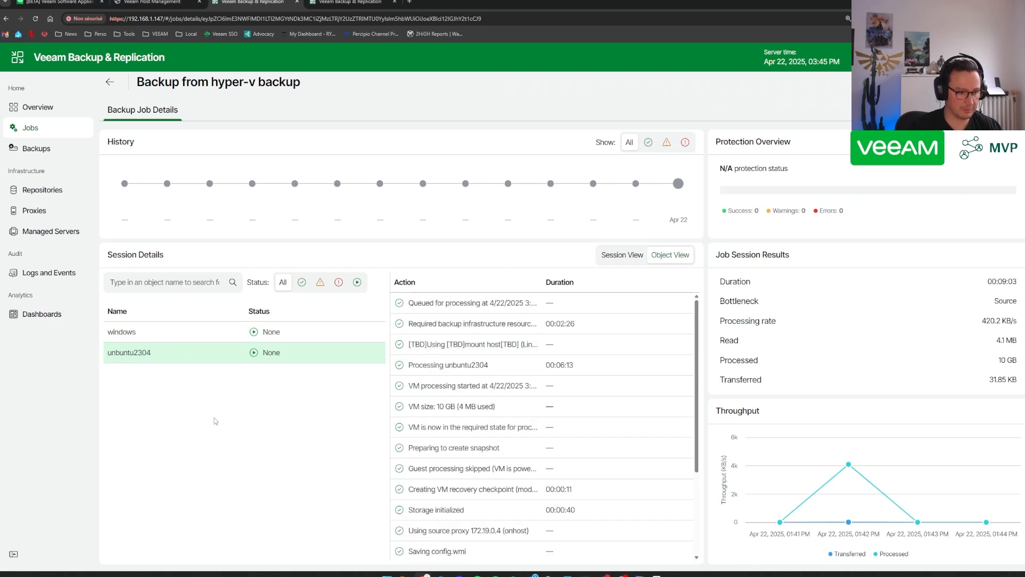
scroll(448, 426, down, 3)
scroll(448, 426, up, 3)
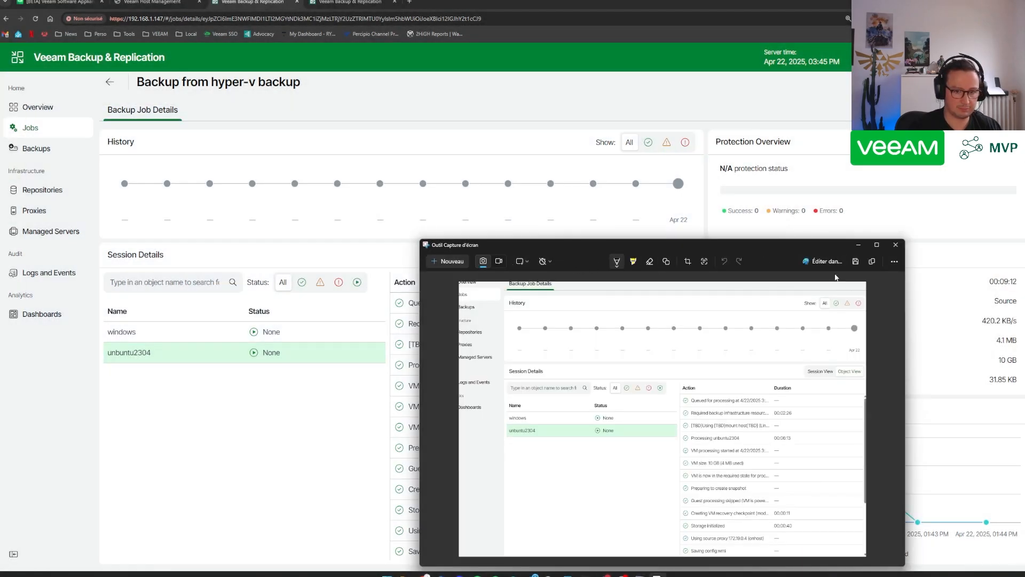
click(855, 261)
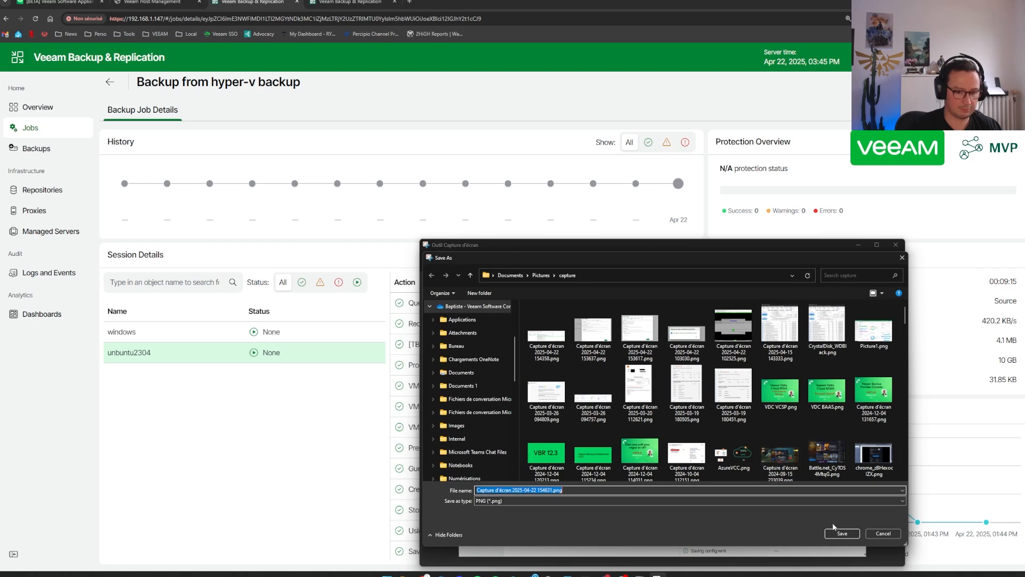
click(840, 533)
click(857, 245)
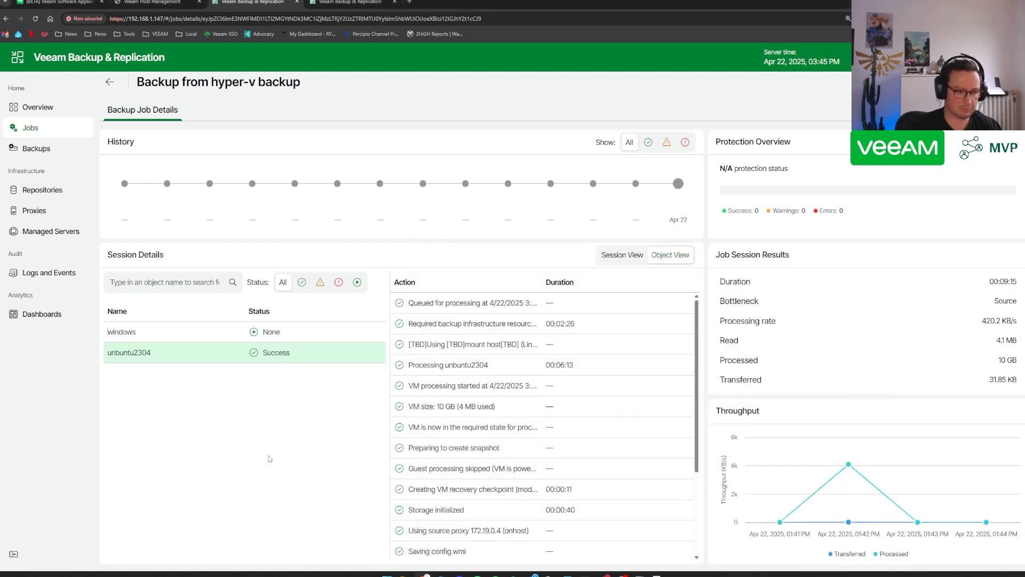
Review the remaining entries of the unbuntu2304 action log and return to the jobs list
scroll(481, 430, down, 5)
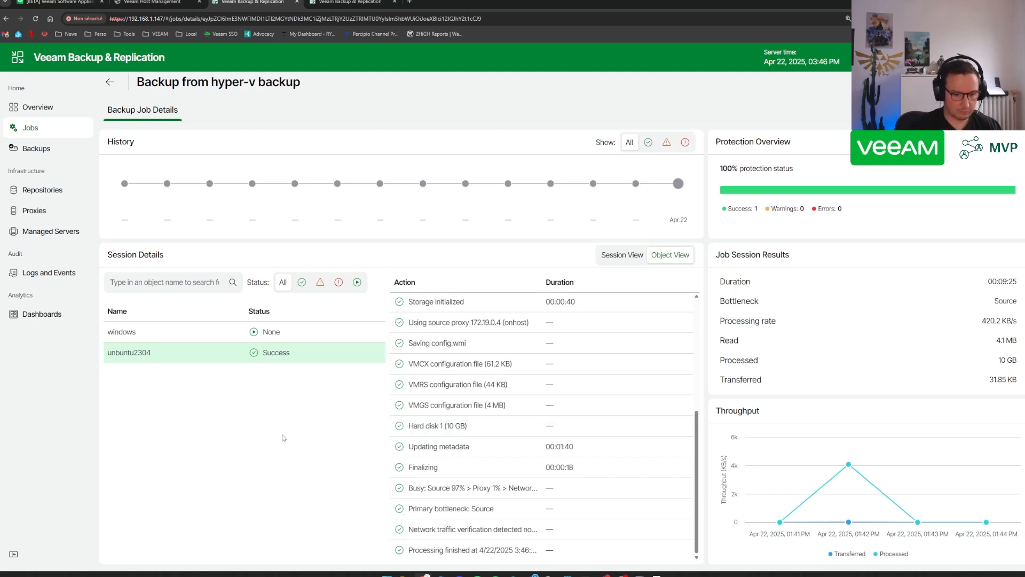
mouse_move(850, 465)
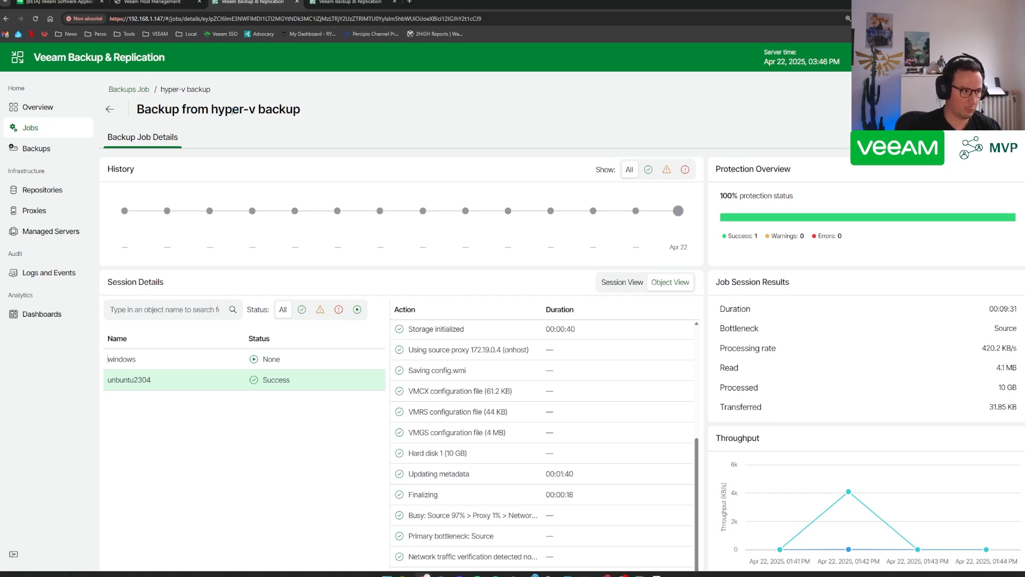
click(109, 107)
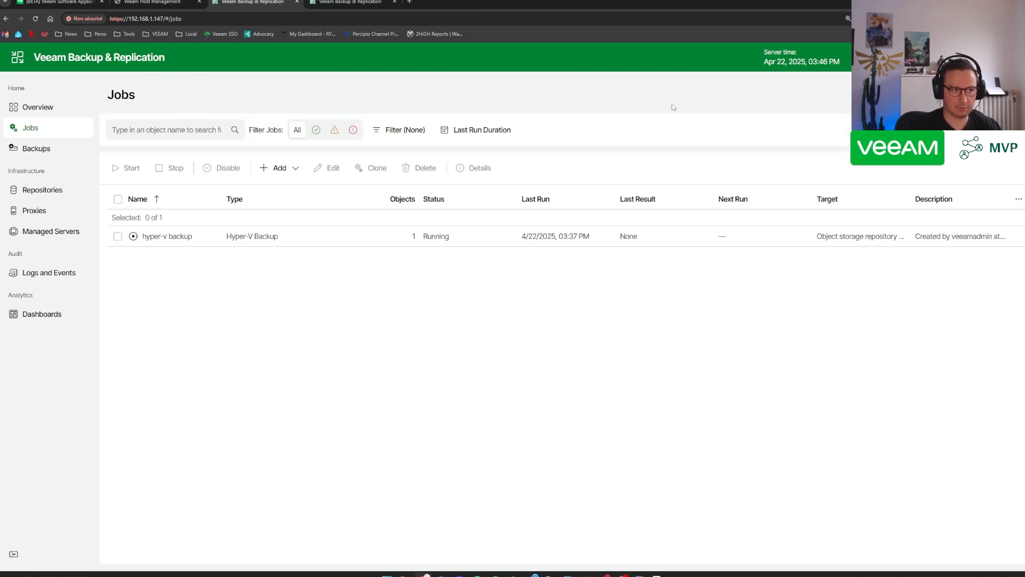
Open a private browser window and load the web console's address, 192.168.1.147, in it
click(1021, 19)
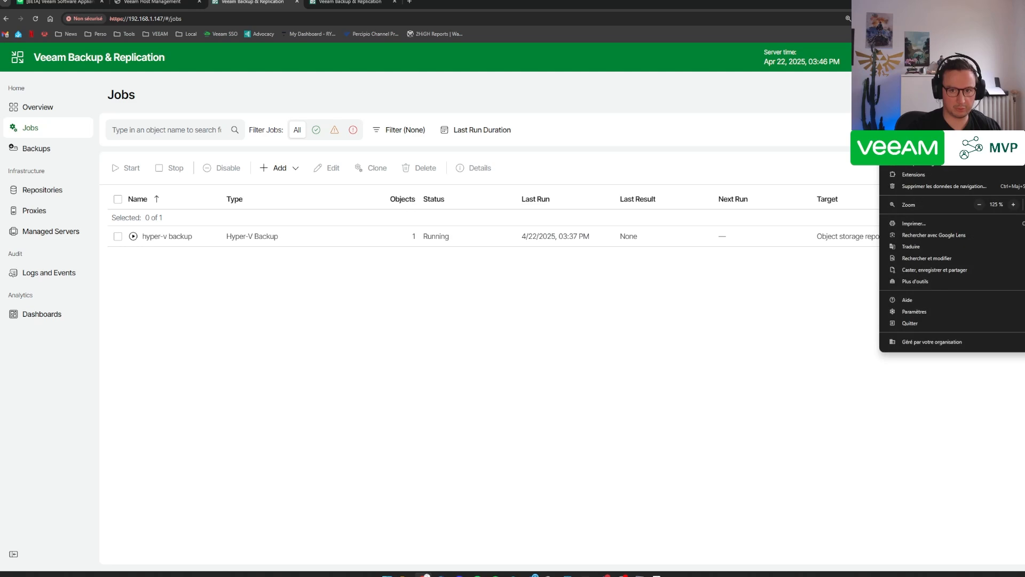
click(935, 79)
key(alt+Tab)
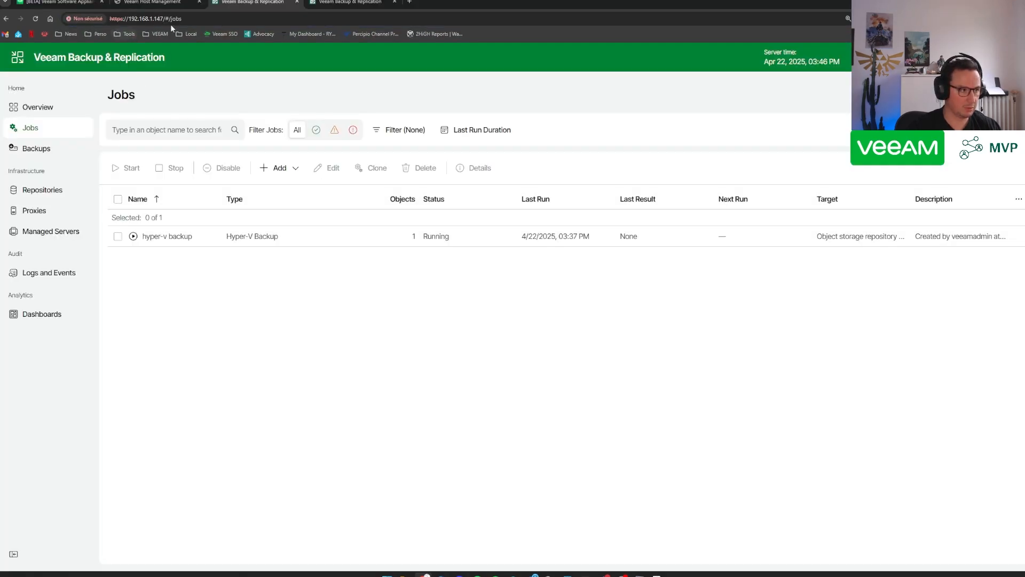
drag(161, 20, 72, 24)
key(ctrl+c)
key(alt+Tab)
key(ctrl+v)
key(Return)
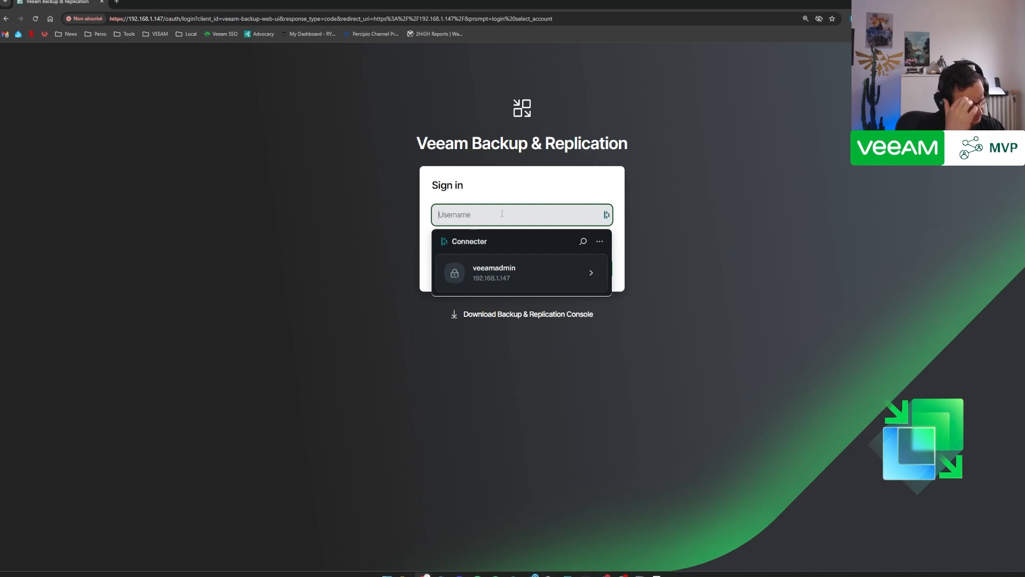
Try to sign in to the web console as restorehyperv with the account password, and leave the sign-in page
text(restorehyperv)
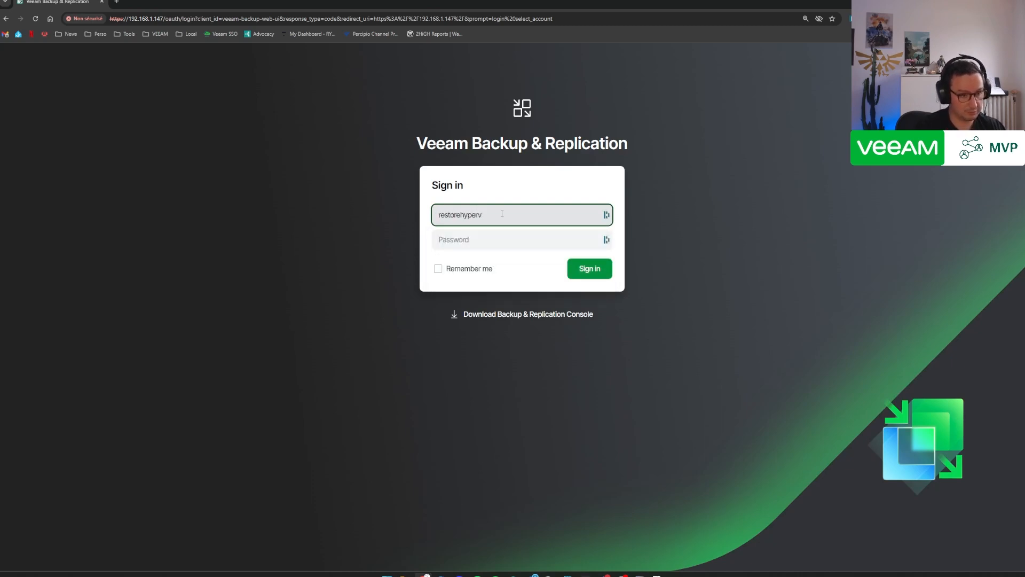
key(Tab)
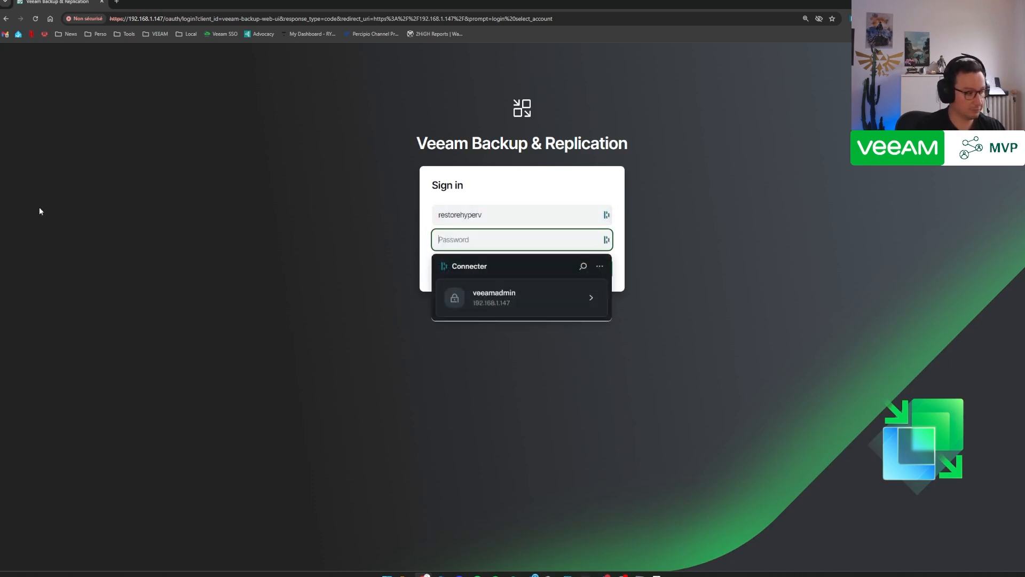
key(alt+Tab)
key(alt+Tab)
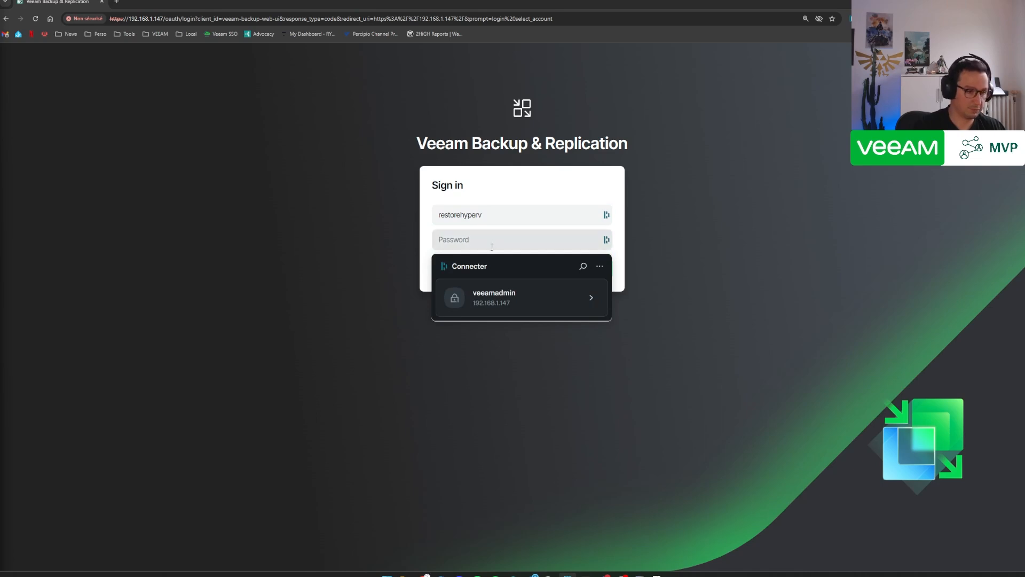
key(ctrl+v)
key(Return)
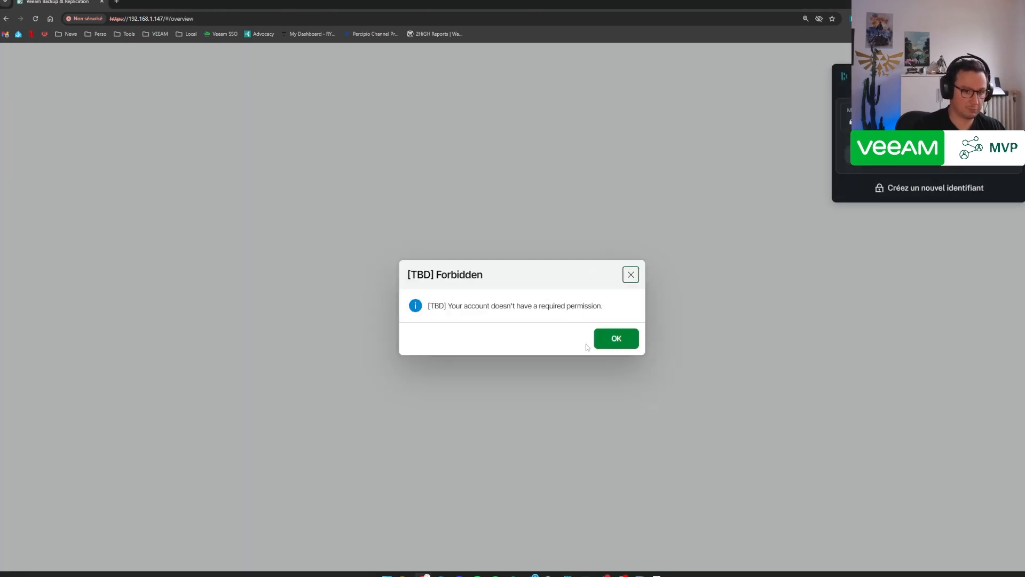
click(614, 344)
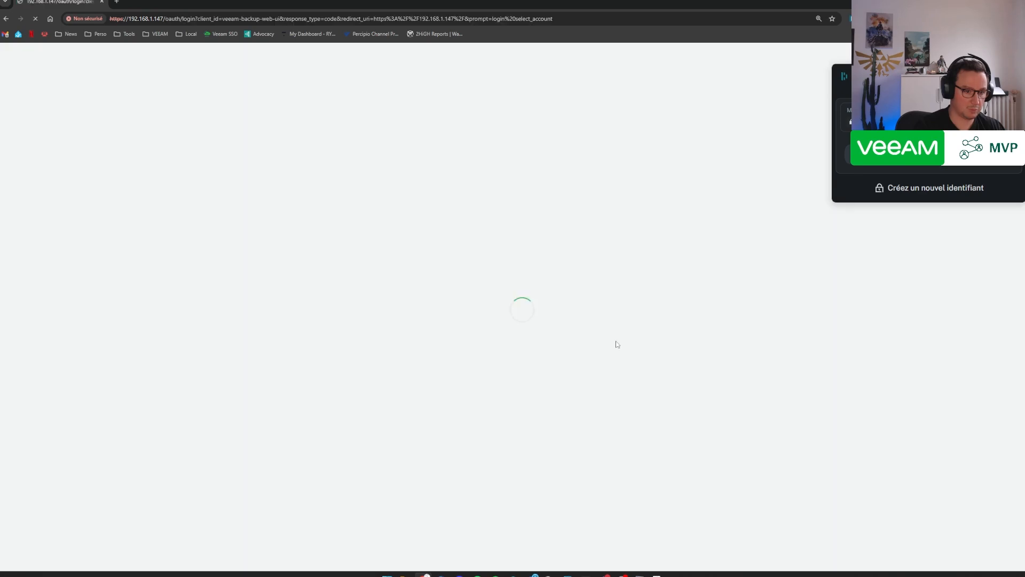
click(357, 286)
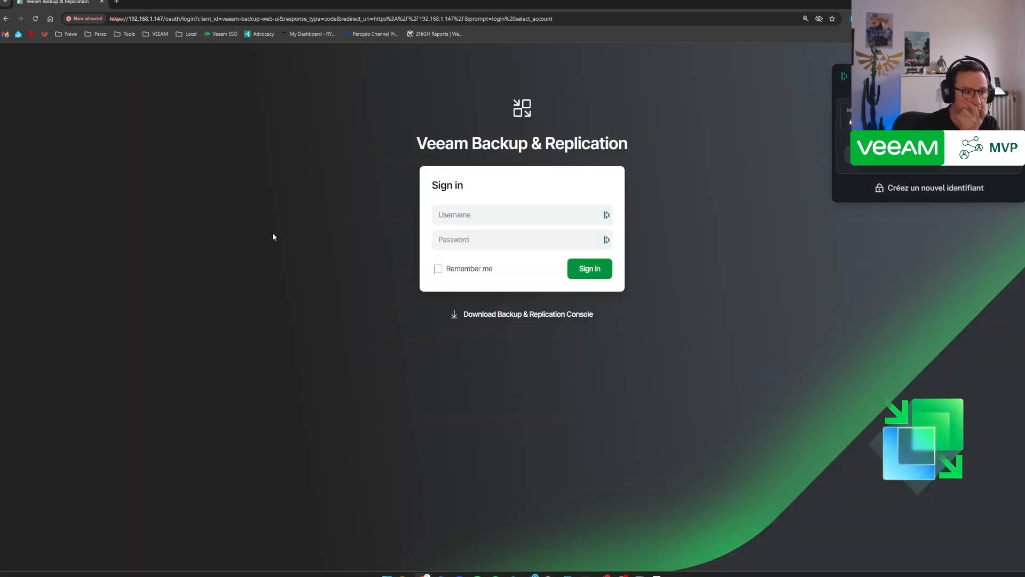
click(709, 115)
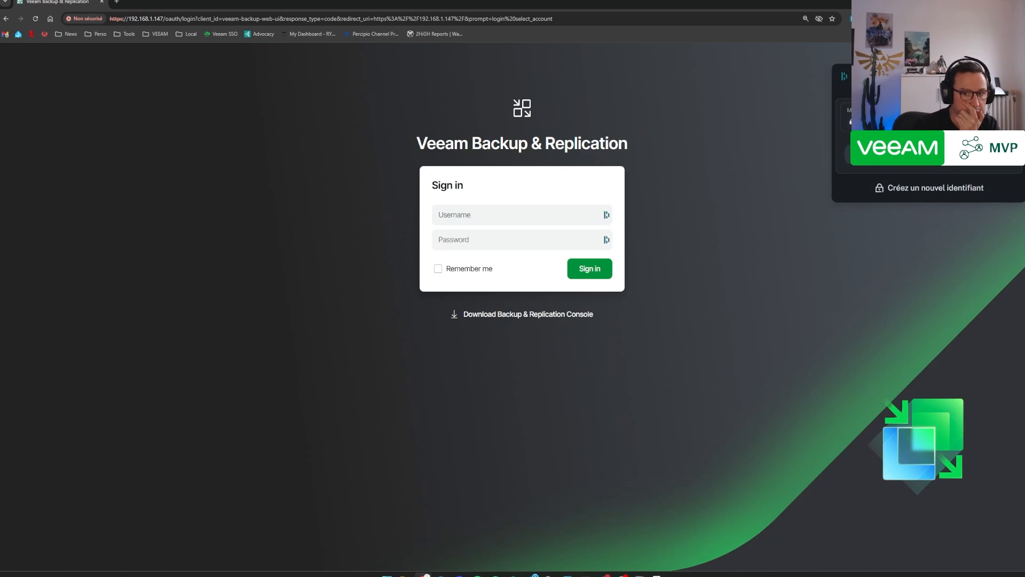
click(1010, 77)
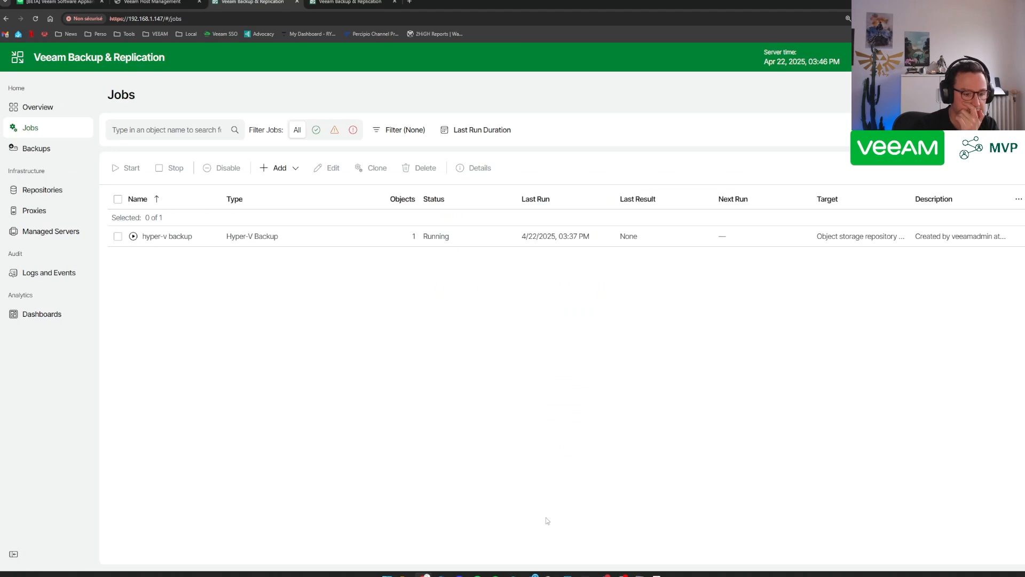
Close the Proxmox virtual machine connection window and bring up the hyperv one
mouse_move(549, 574)
mouse_move(572, 559)
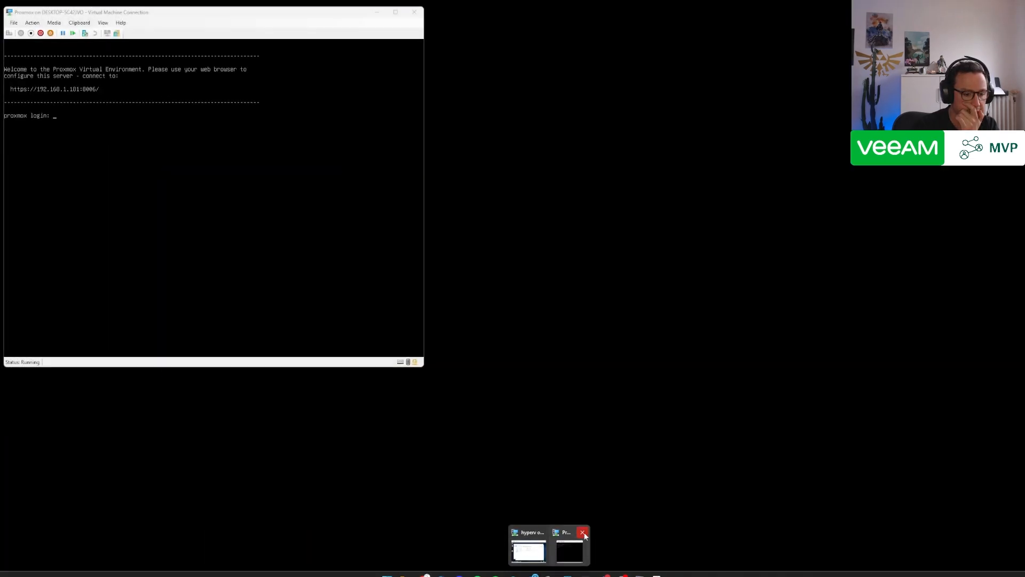
click(582, 532)
click(550, 551)
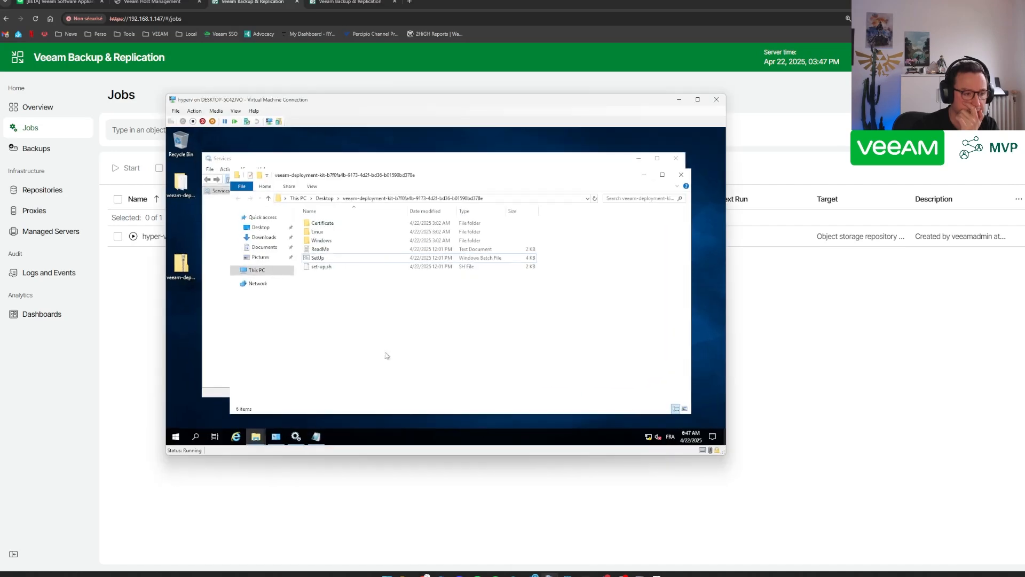
Bring up the remote desktop window, connect to backup server 192.168.1.147, and choose to sign in with another account
mouse_move(599, 574)
click(599, 545)
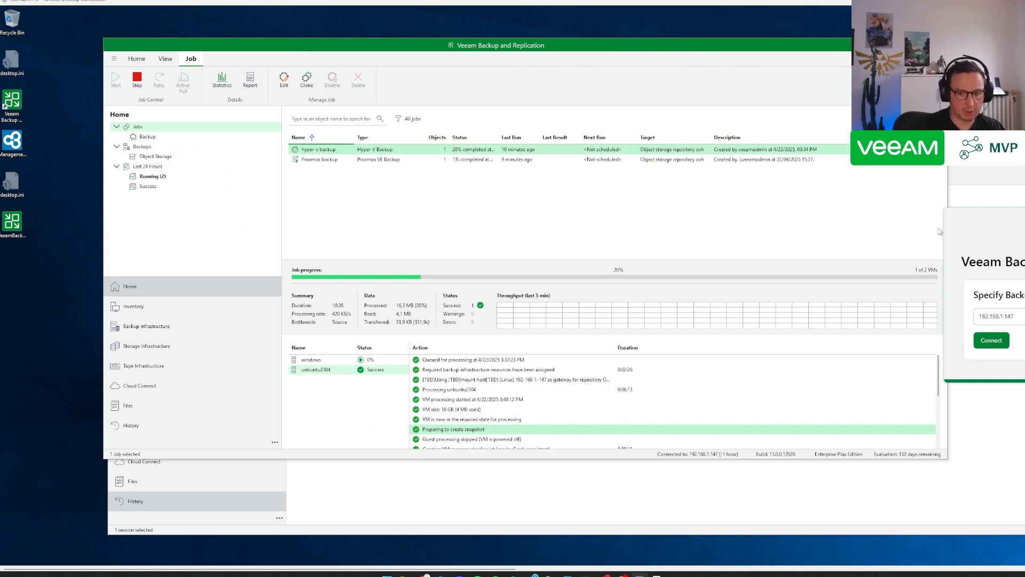
click(398, 309)
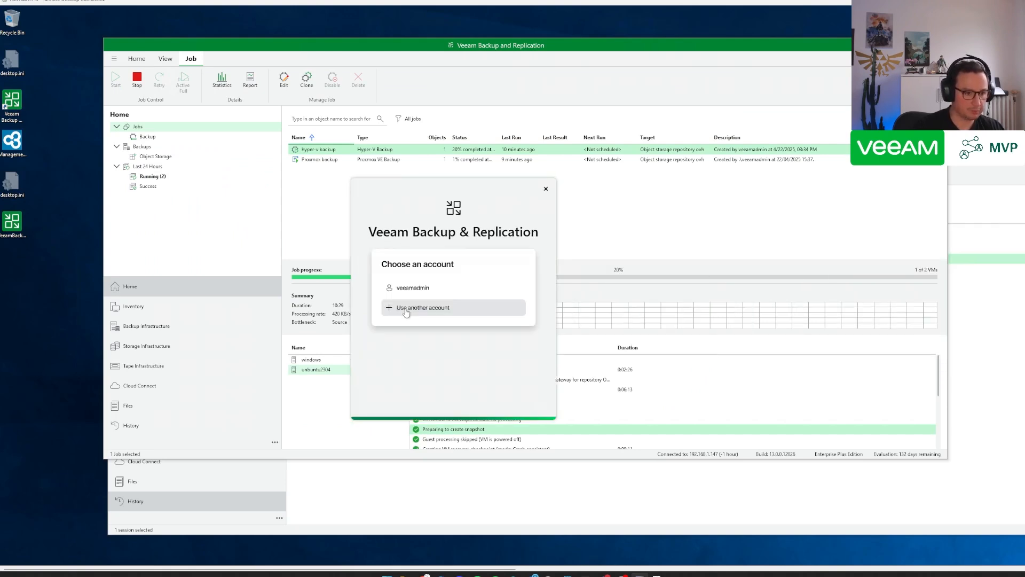
click(406, 308)
key(ctrl+v)
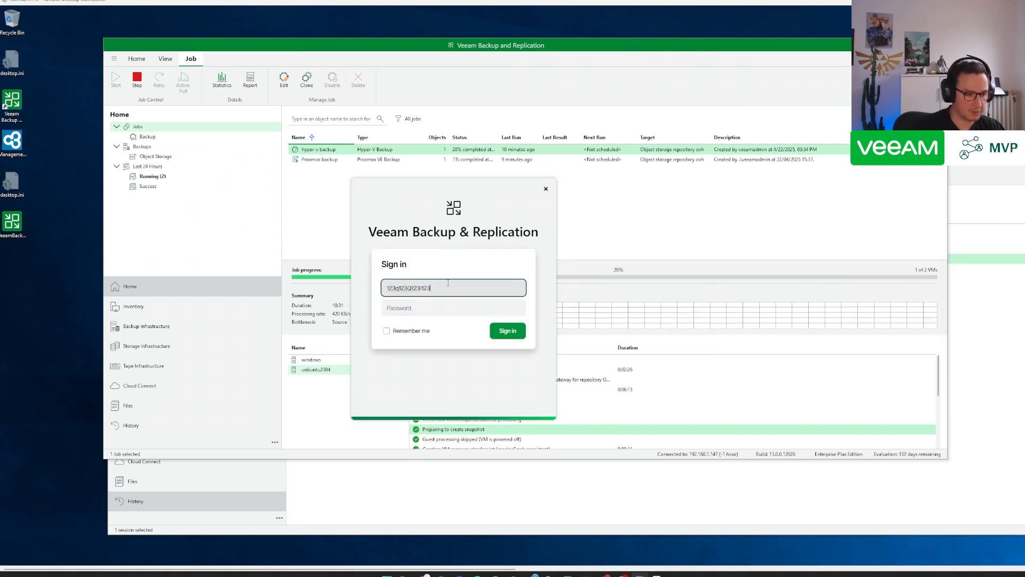
key(ctrl+a)
key(BackSpace)
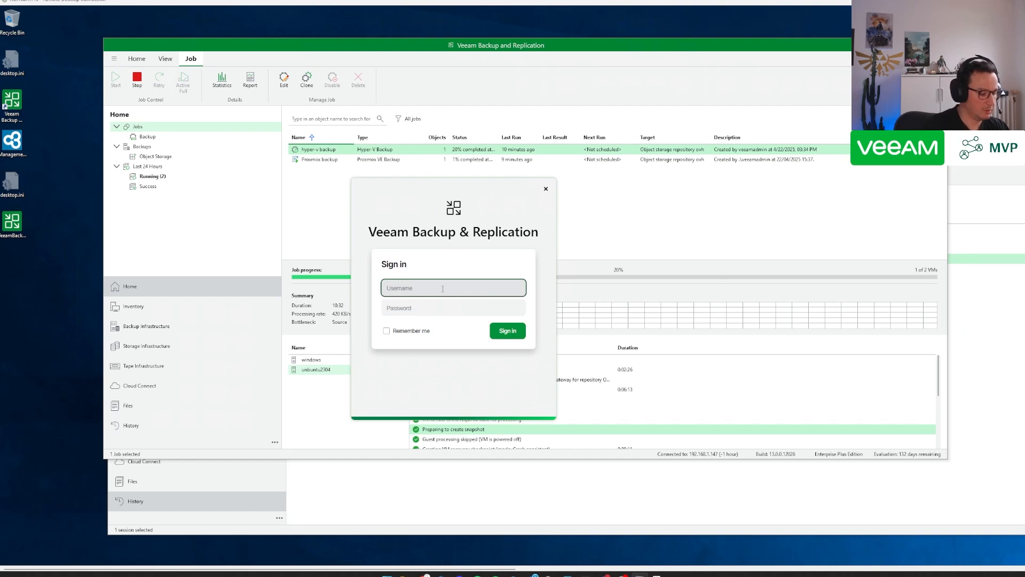
Sign in to the backup console as restorehyperv with the account password
text(reset)
key(ctrl+a)
text(rest)
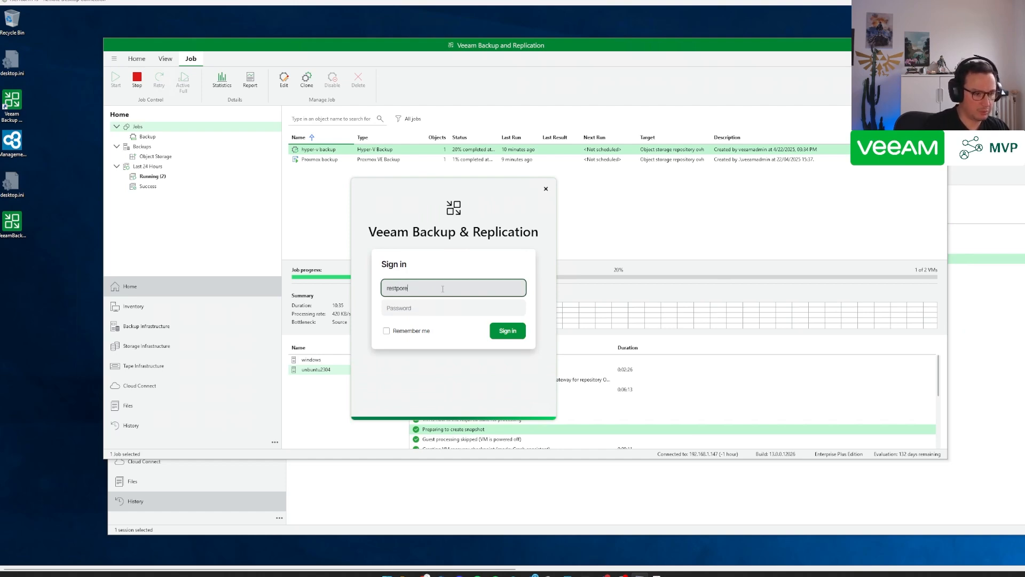
text(orehyperv)
key(Tab)
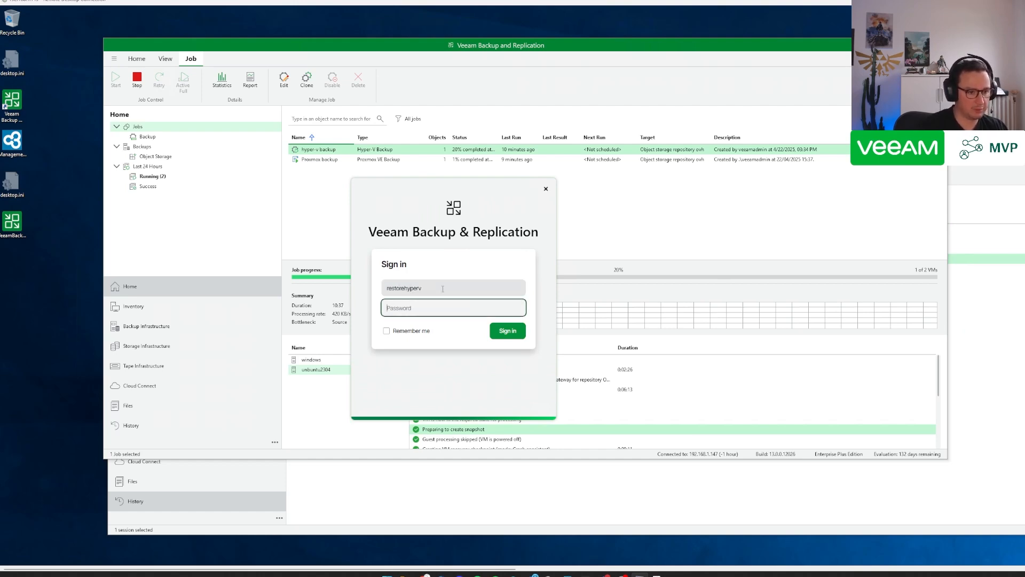
key(ctrl+v)
click(414, 331)
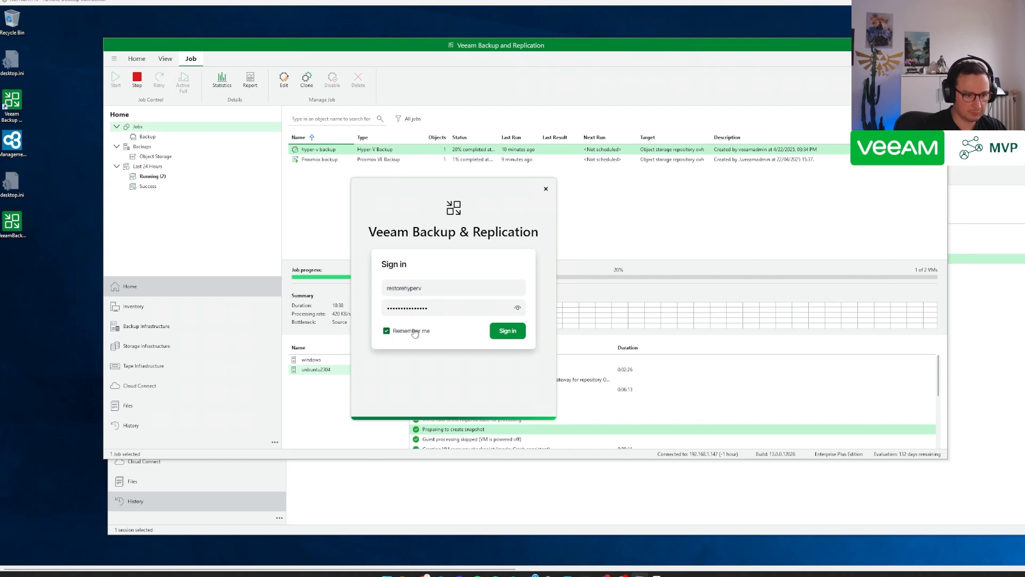
click(495, 329)
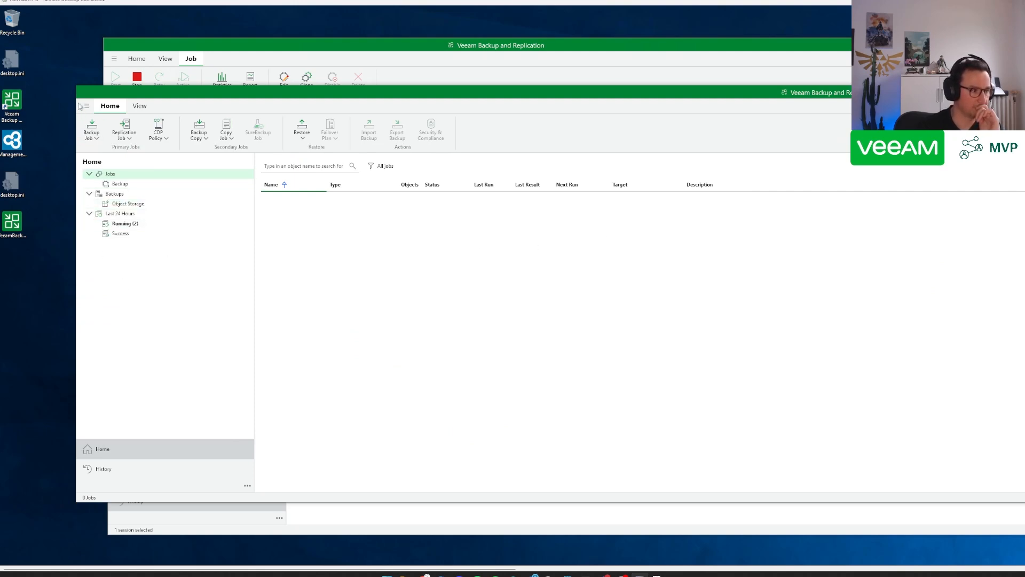
Reposition the new console window and examine its backup jobs node, tabs view settings and available backup job types
drag(75, 137, 257, 140)
drag(441, 93, 257, 119)
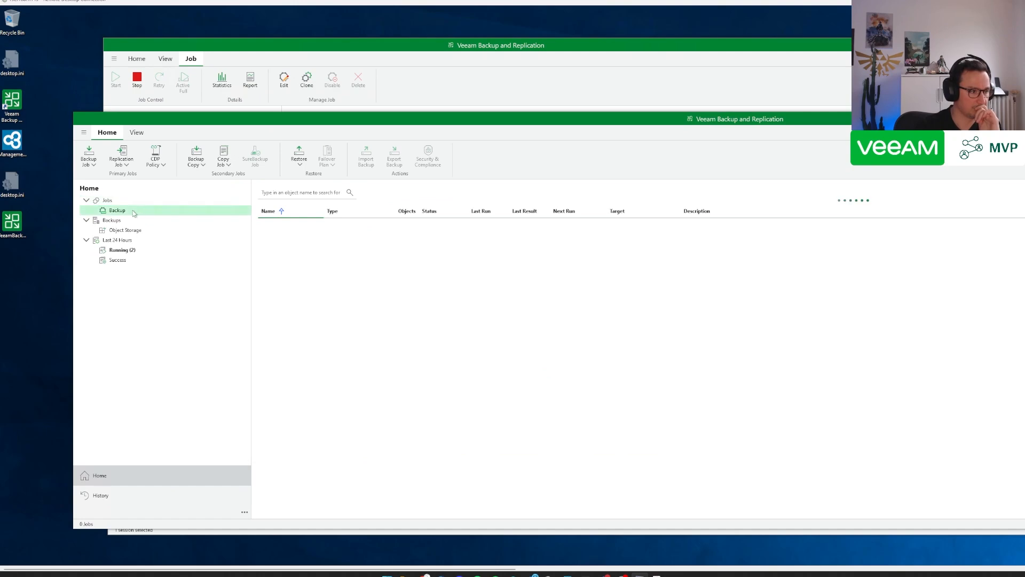
click(119, 210)
click(245, 512)
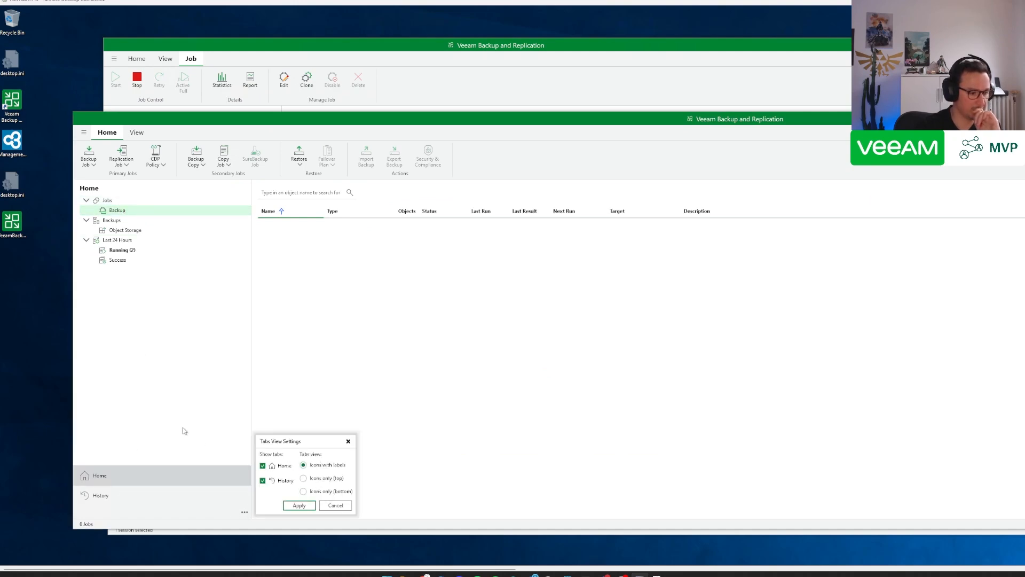
click(291, 504)
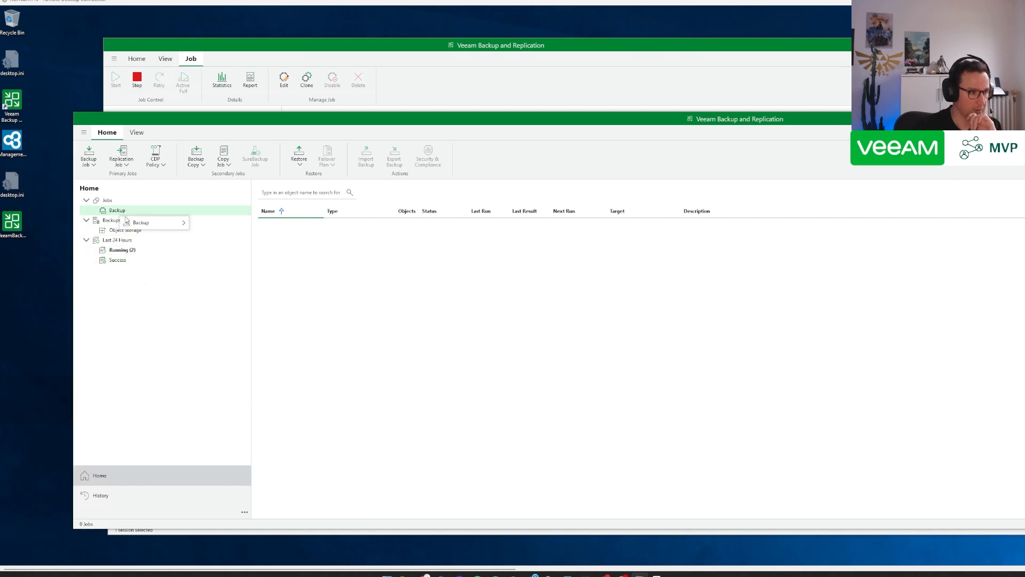
mouse_move(160, 223)
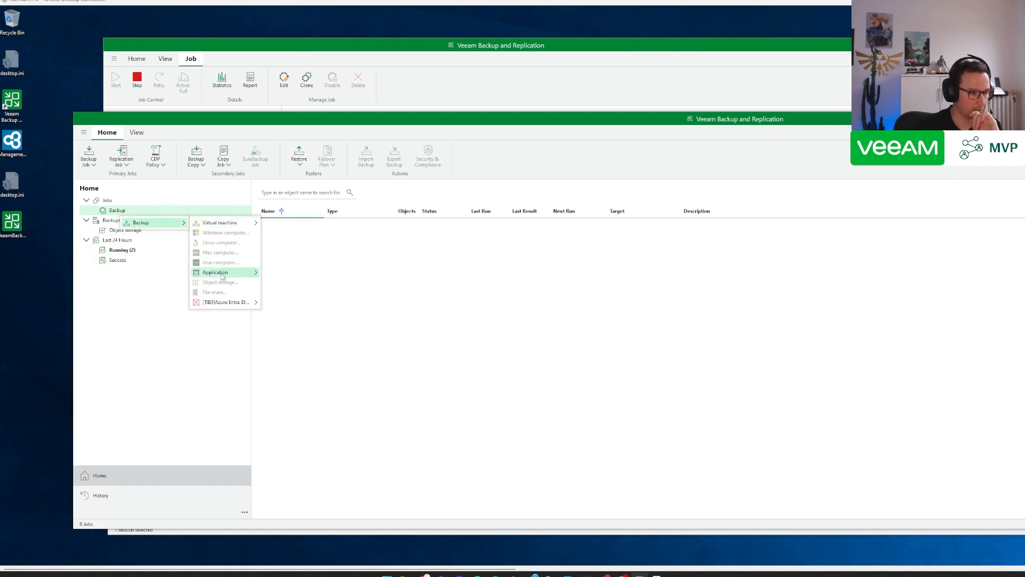
click(125, 300)
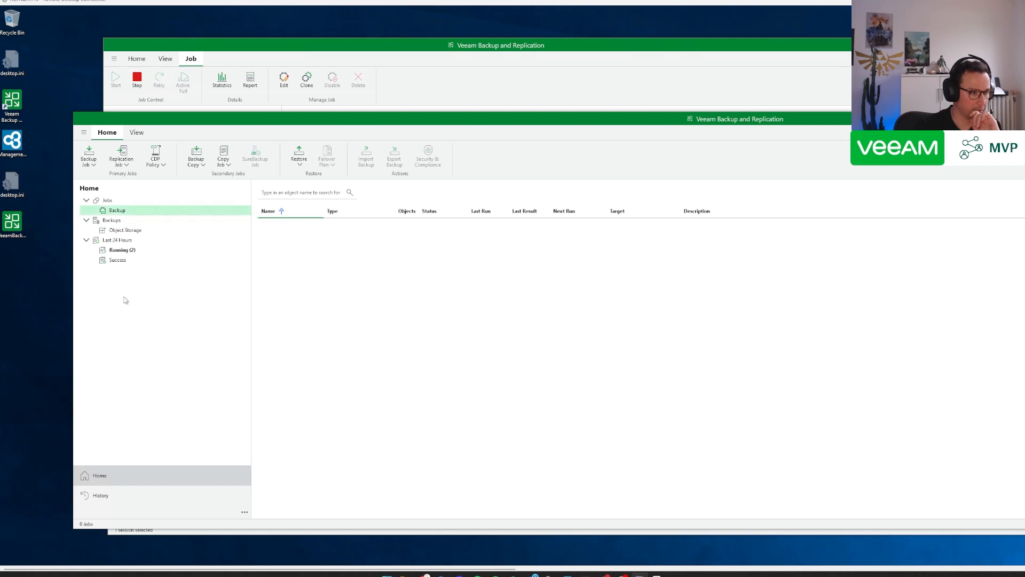
Expand the hyper-v backup under the object storage backups and select the unbuntu2304 machine
click(125, 229)
click(281, 224)
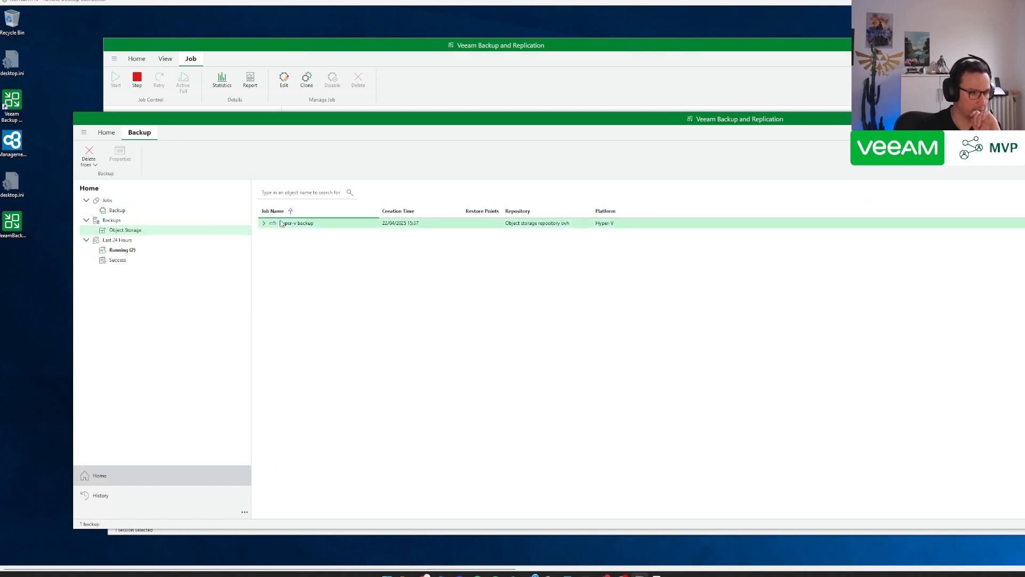
double_click(281, 223)
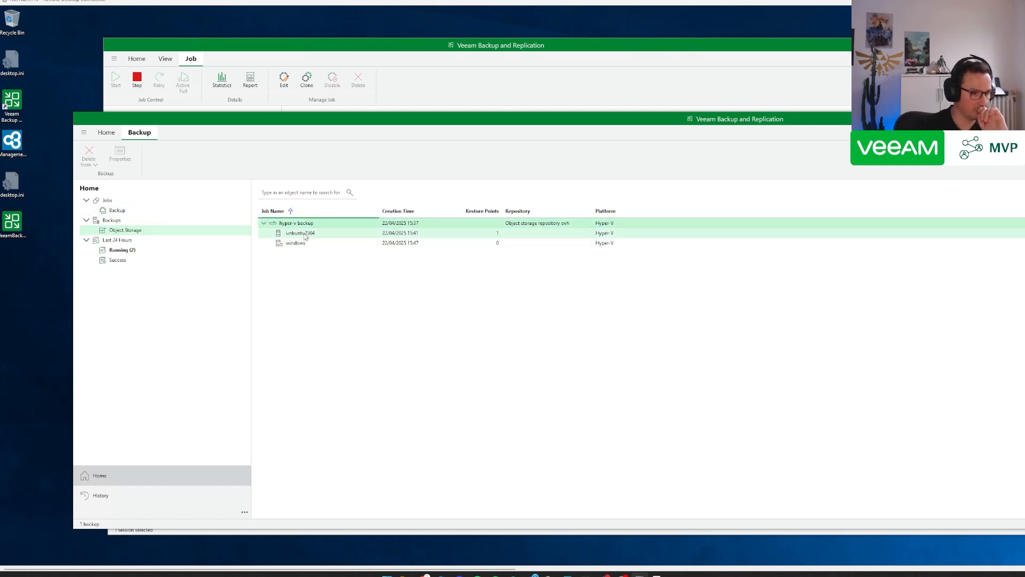
click(304, 234)
Review the running and last-24-hours sessions, along with the job, backup and malware detection history
click(138, 251)
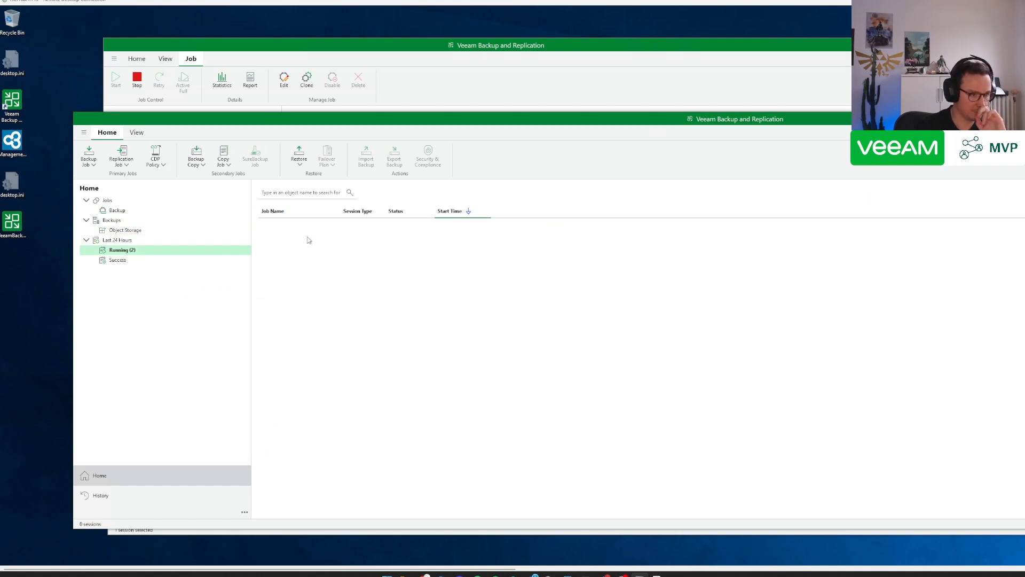
click(150, 241)
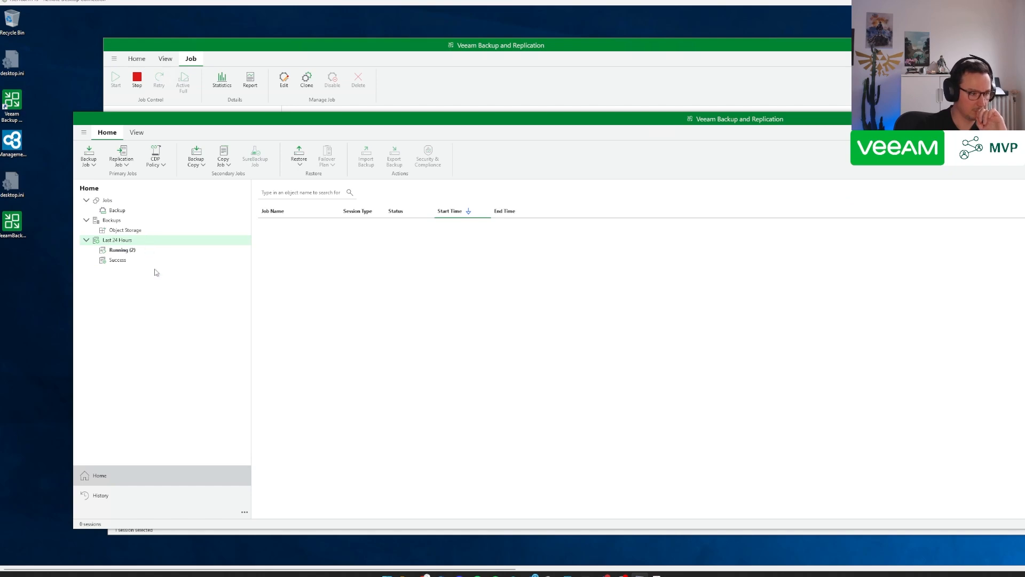
click(140, 497)
click(108, 201)
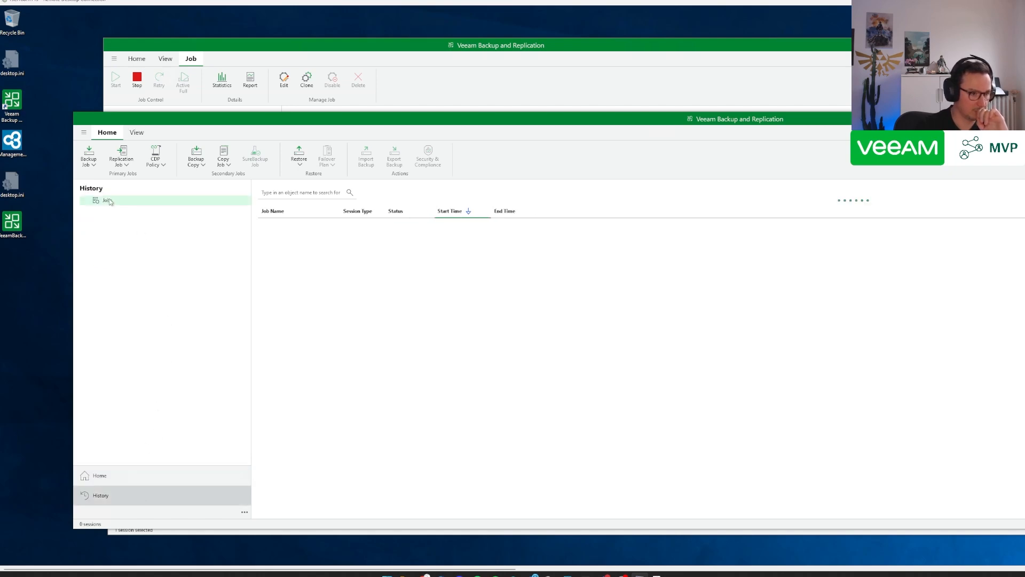
click(119, 211)
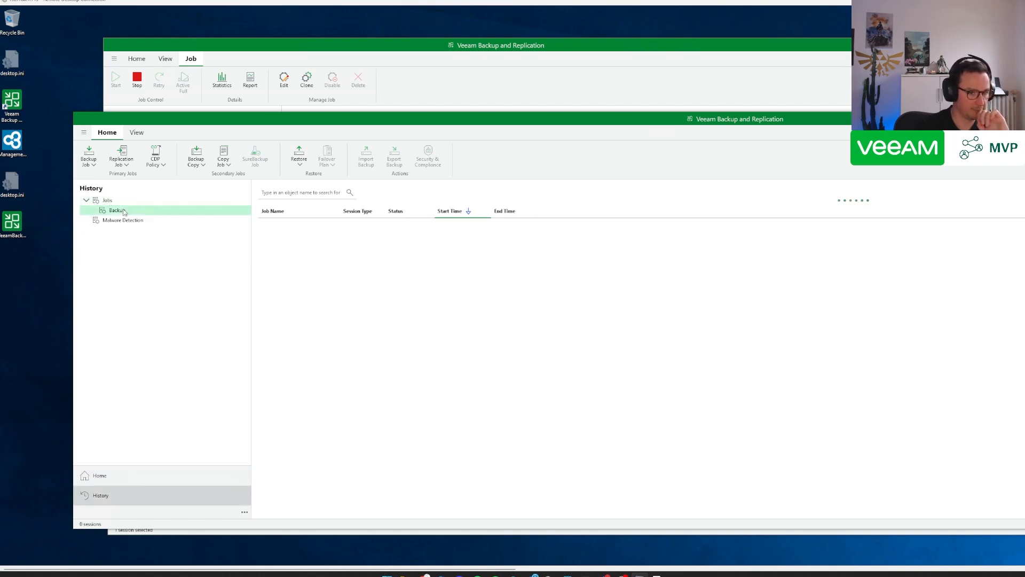
click(122, 220)
click(120, 201)
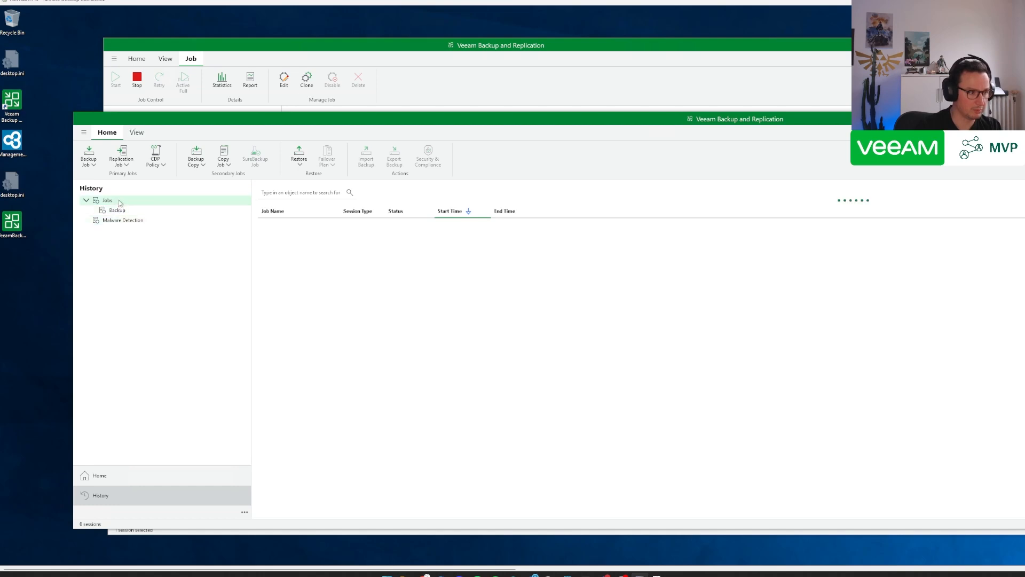
Return to the Home view and look over the replication, CDP policy and copy job options
click(126, 474)
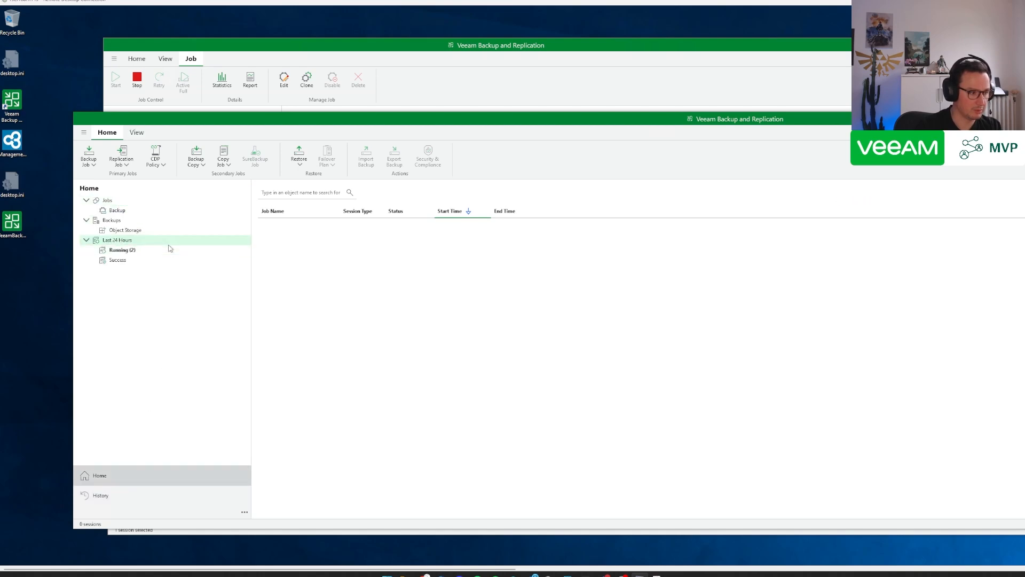
click(126, 165)
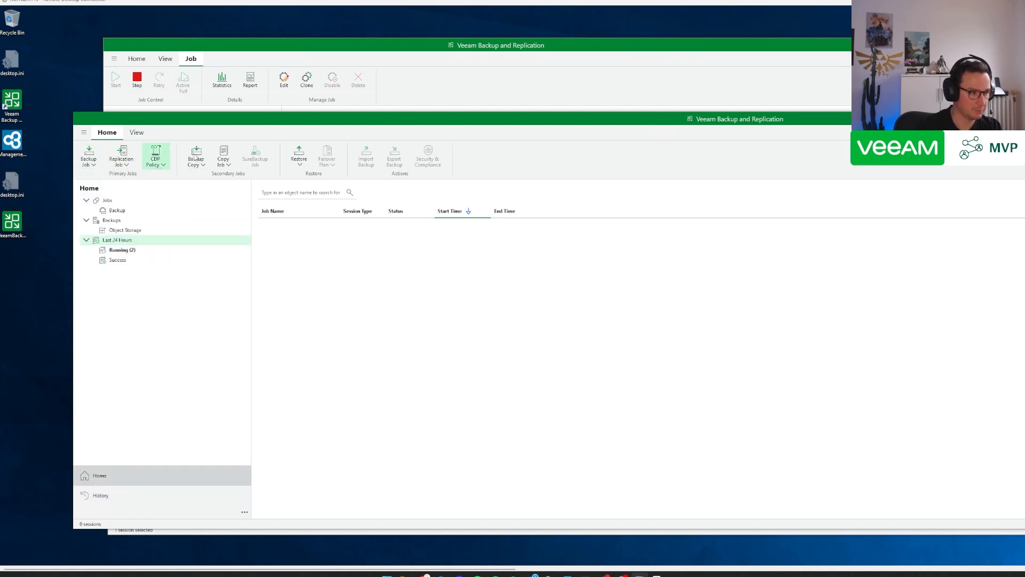
mouse_move(220, 159)
Examine the Proxmox VE entire machine and public cloud restore options, and try to restore guest files
mouse_move(300, 162)
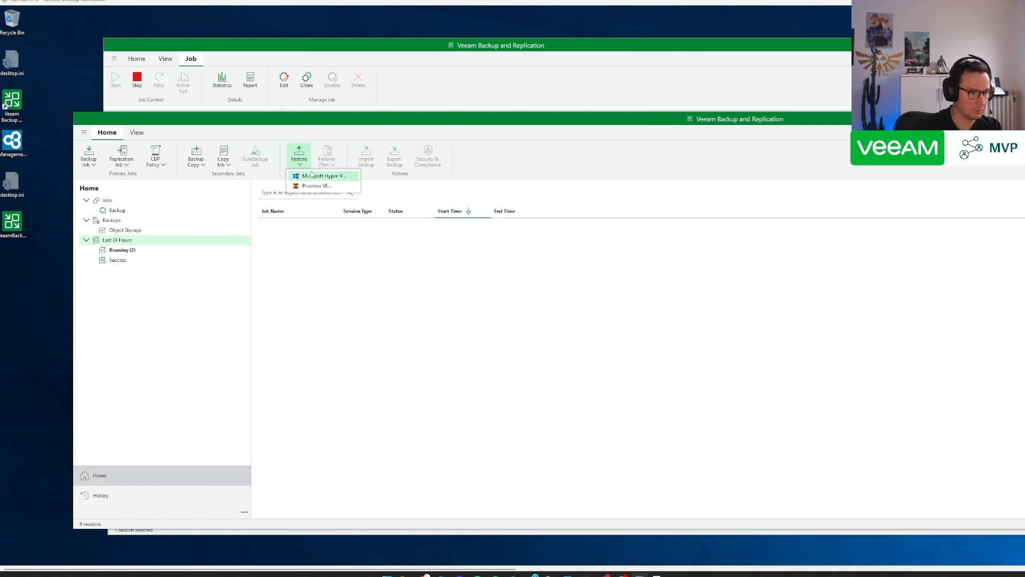
click(313, 187)
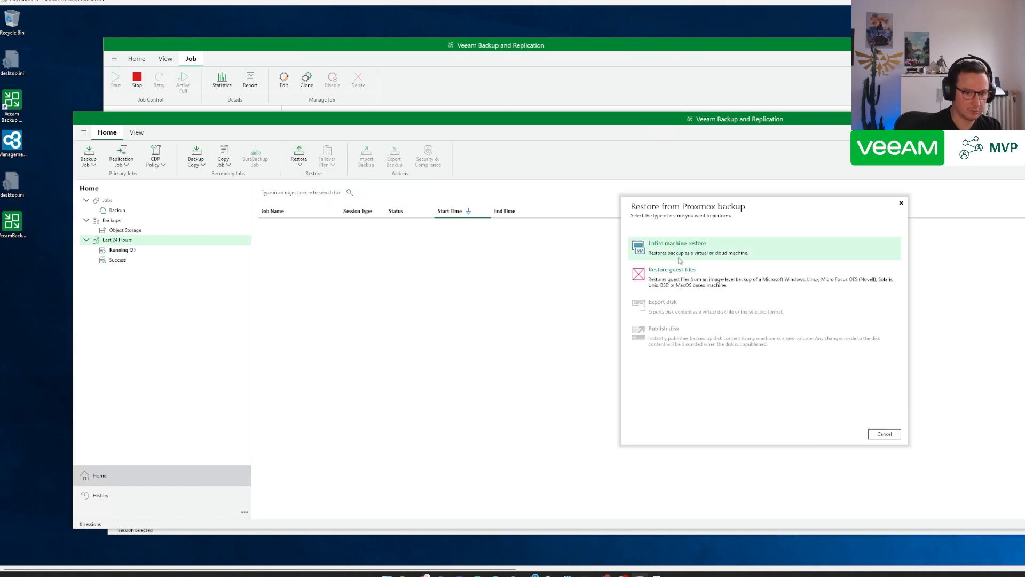
click(709, 257)
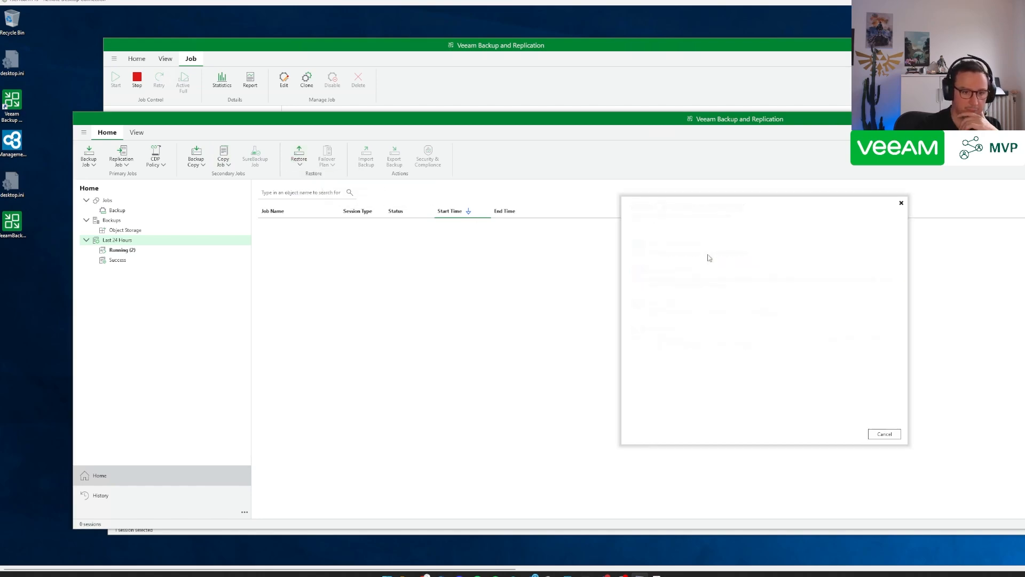
click(699, 347)
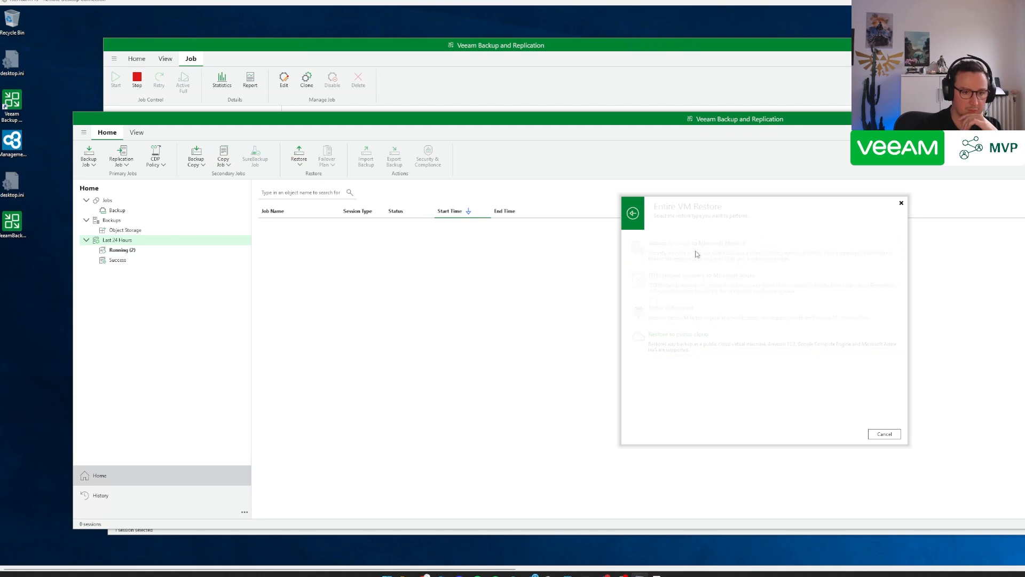
click(637, 214)
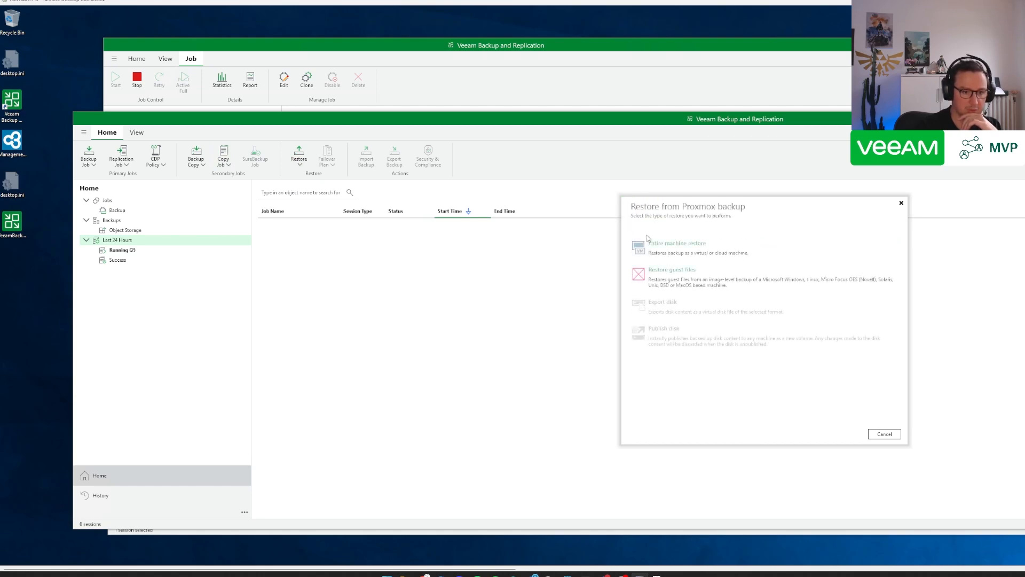
click(693, 280)
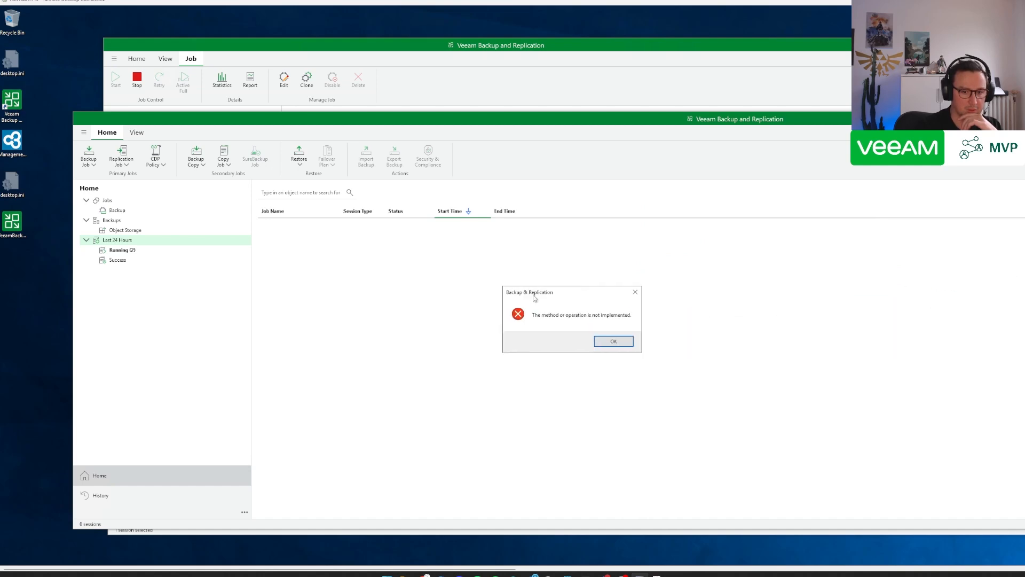
click(608, 339)
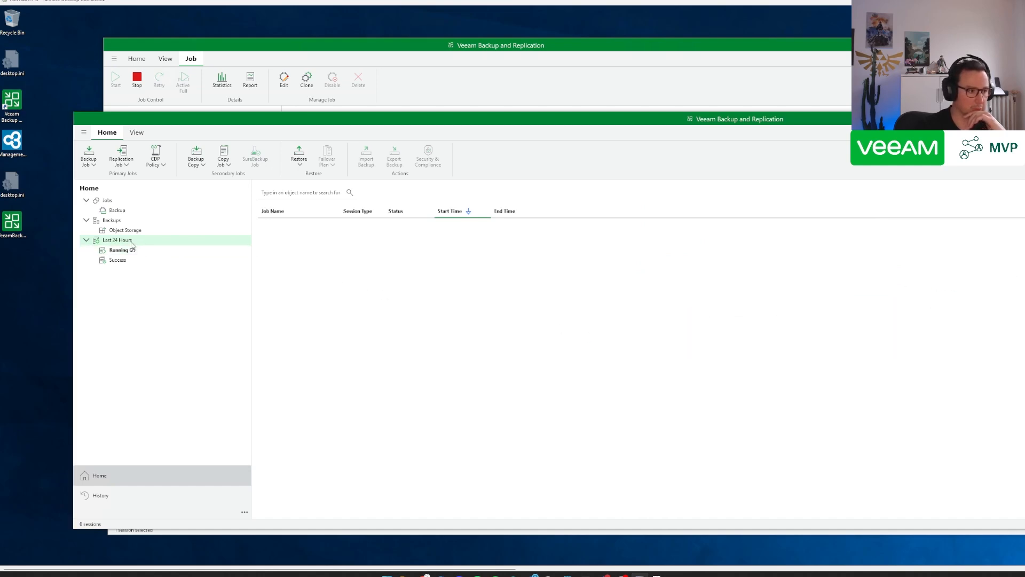
Examine the Hyper-V restore from backup choices for entire VM restore and Instant Recovery, and go back from the Instant Recovery page
click(299, 164)
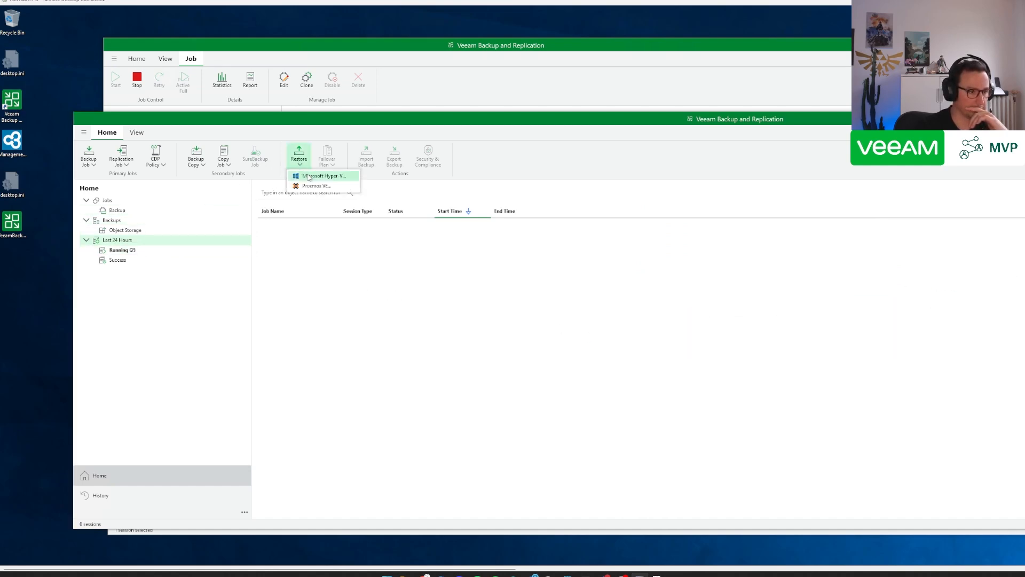
click(319, 175)
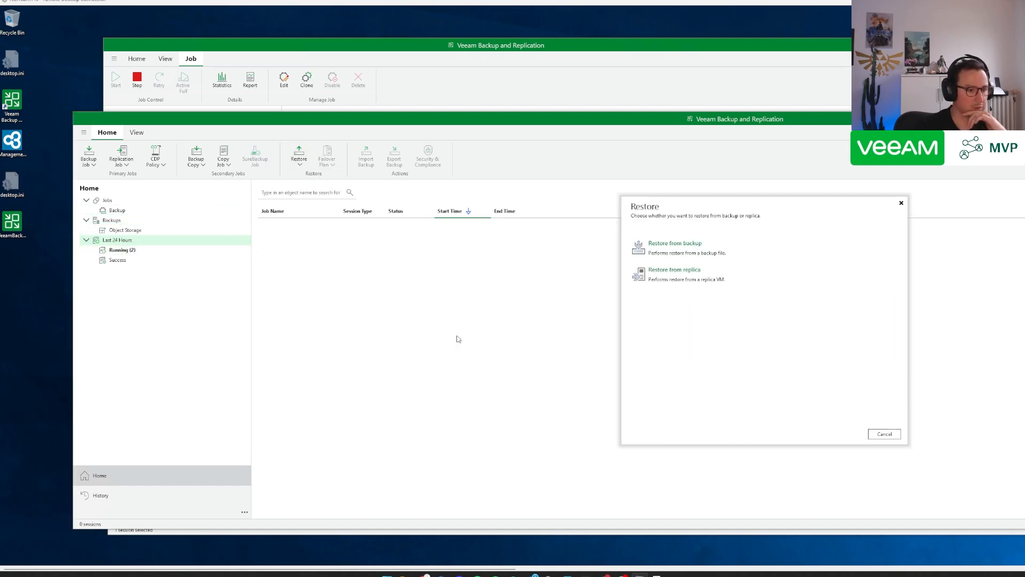
click(686, 250)
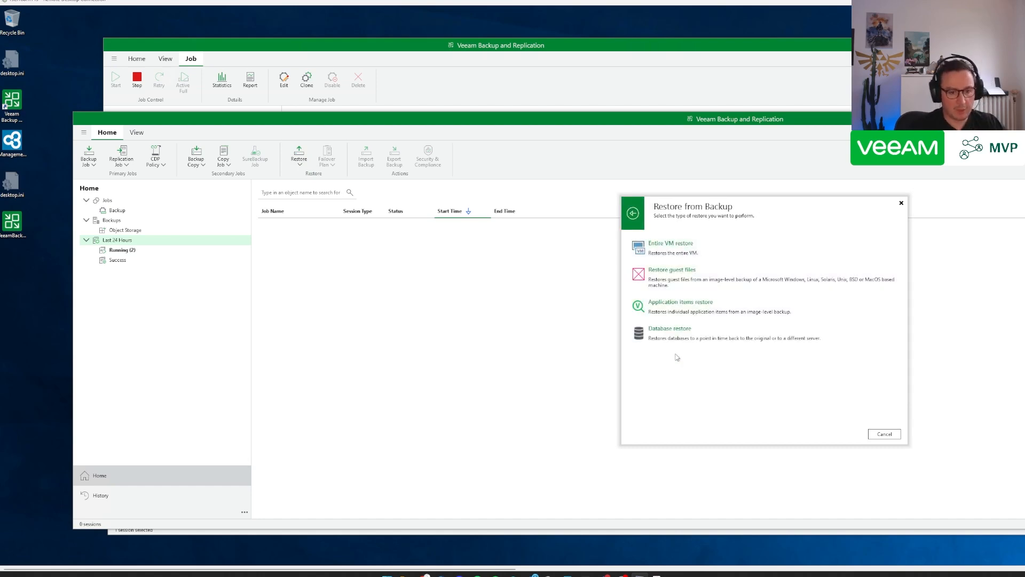
click(680, 246)
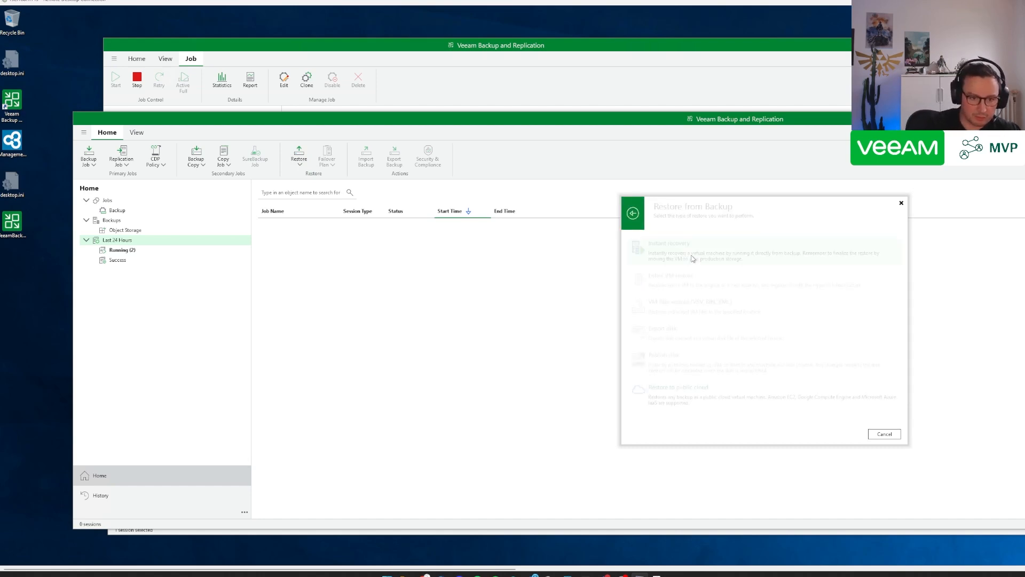
click(693, 256)
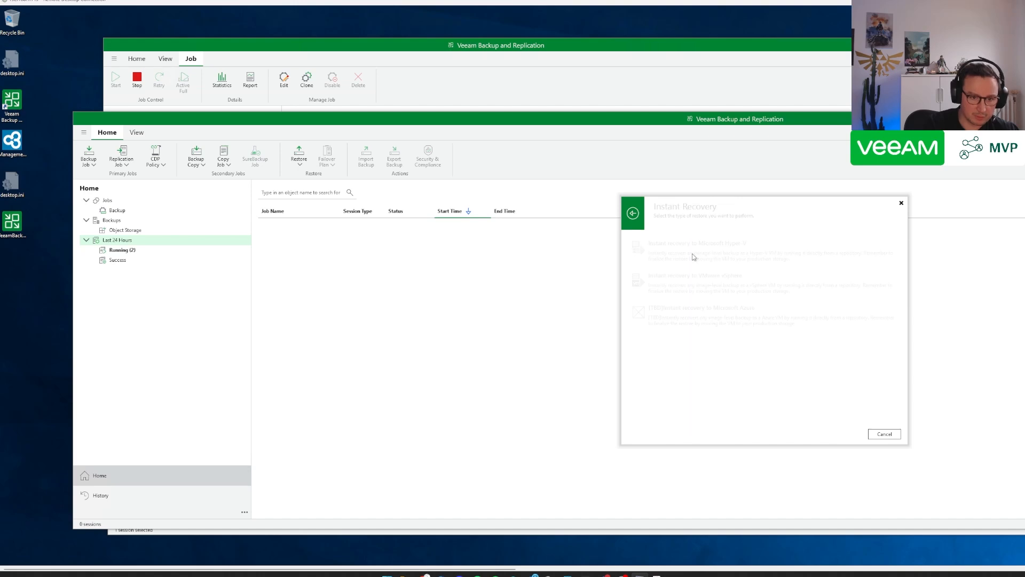
click(634, 213)
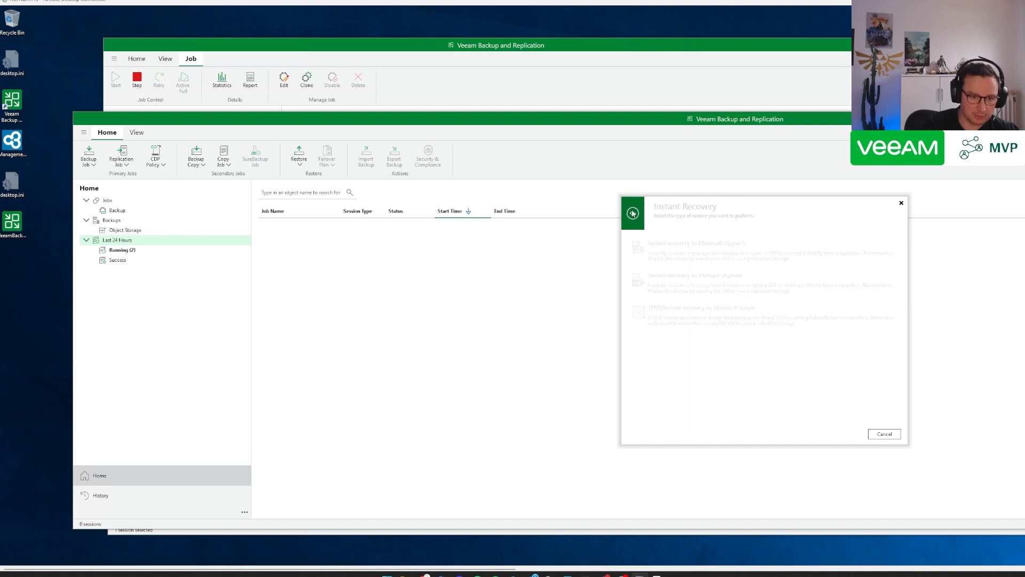
Start a guest file-level restore from the Hyper-V backup job, choosing the unbuntu2304 machine and continuing to its restore points
click(633, 213)
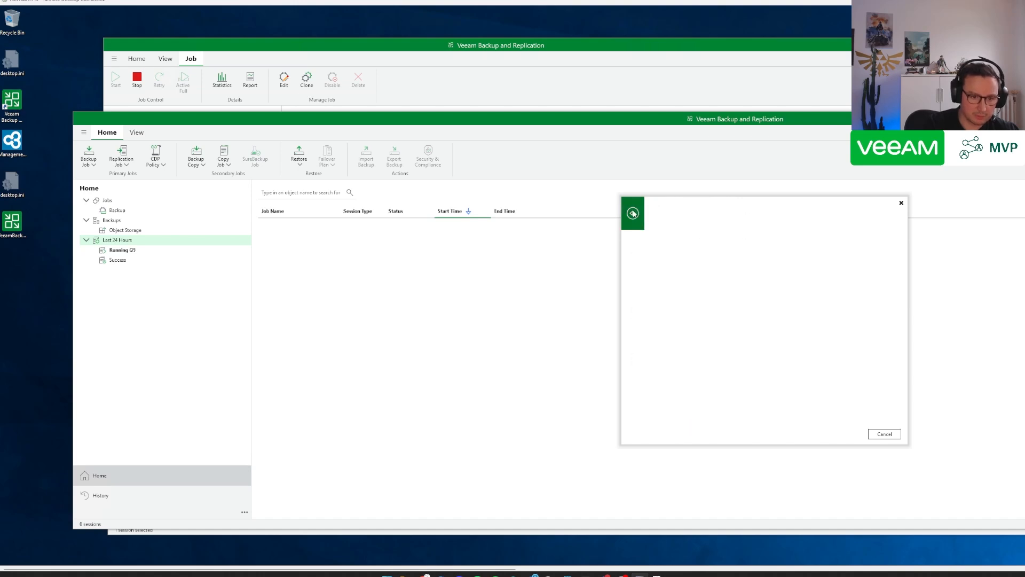
click(683, 282)
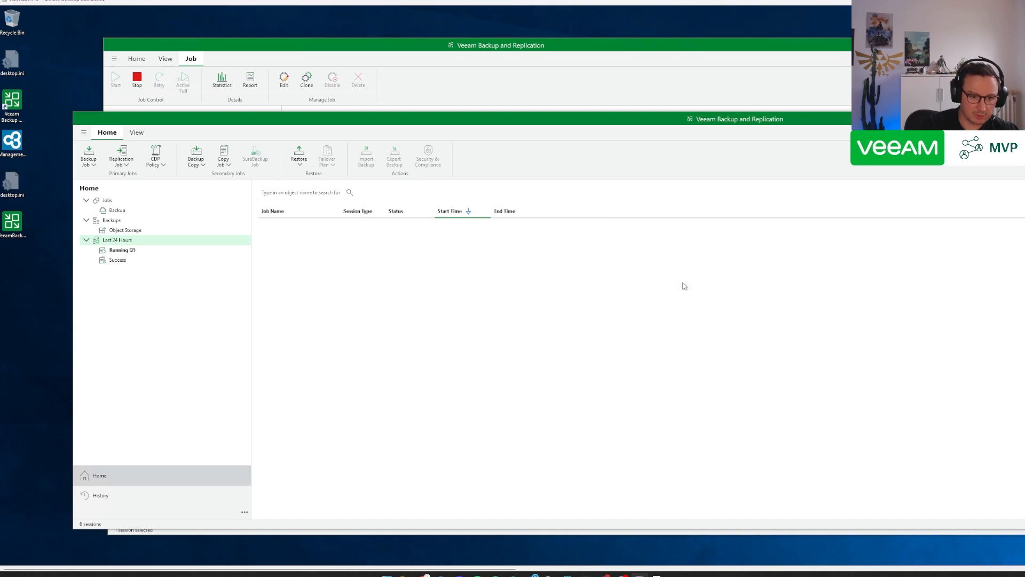
drag(745, 218, 375, 250)
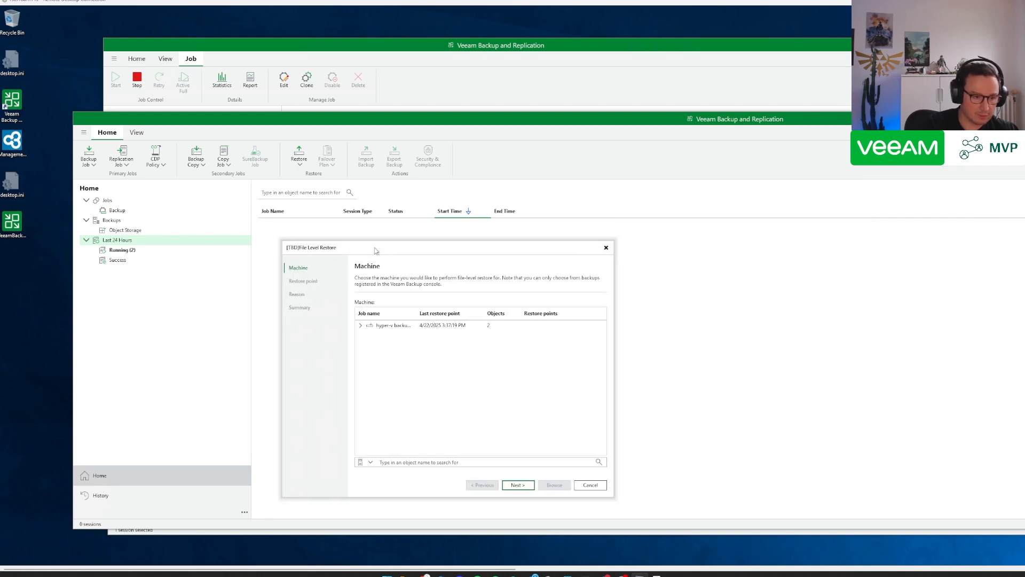
double_click(384, 325)
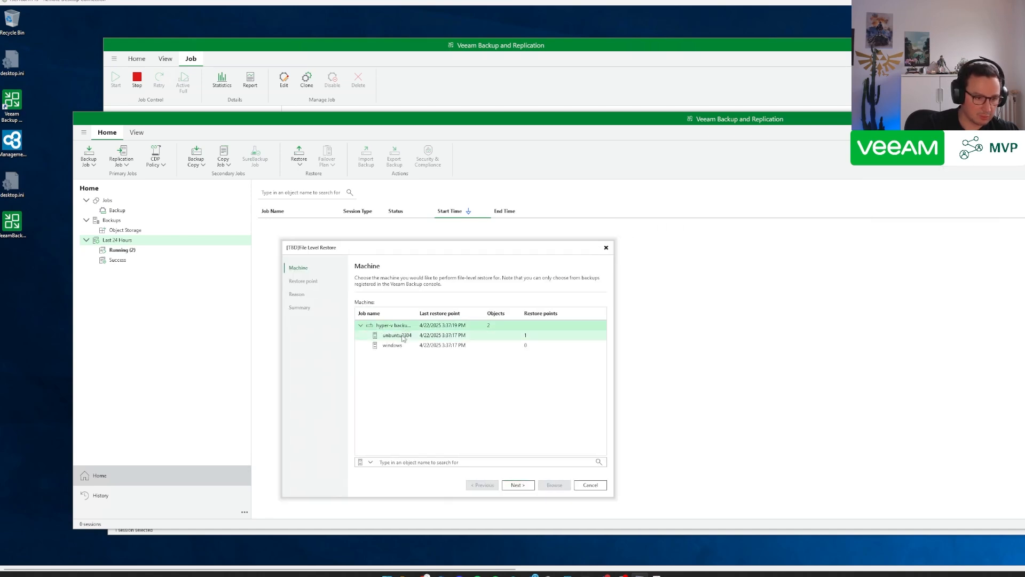
click(397, 336)
click(518, 485)
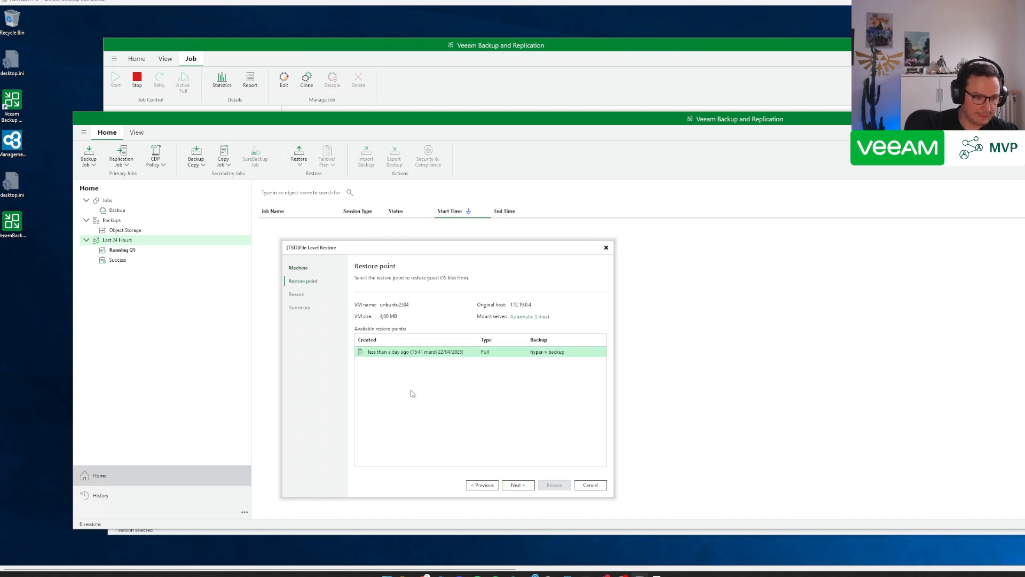
Examine the mount server choices for the restore point and accept the temporary helper appliance
click(534, 316)
click(422, 371)
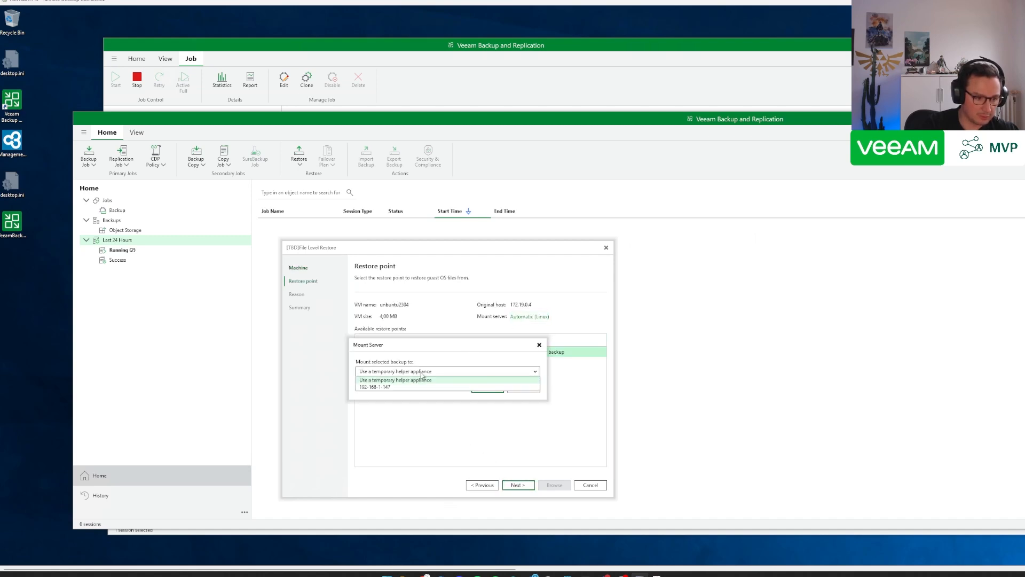
click(423, 376)
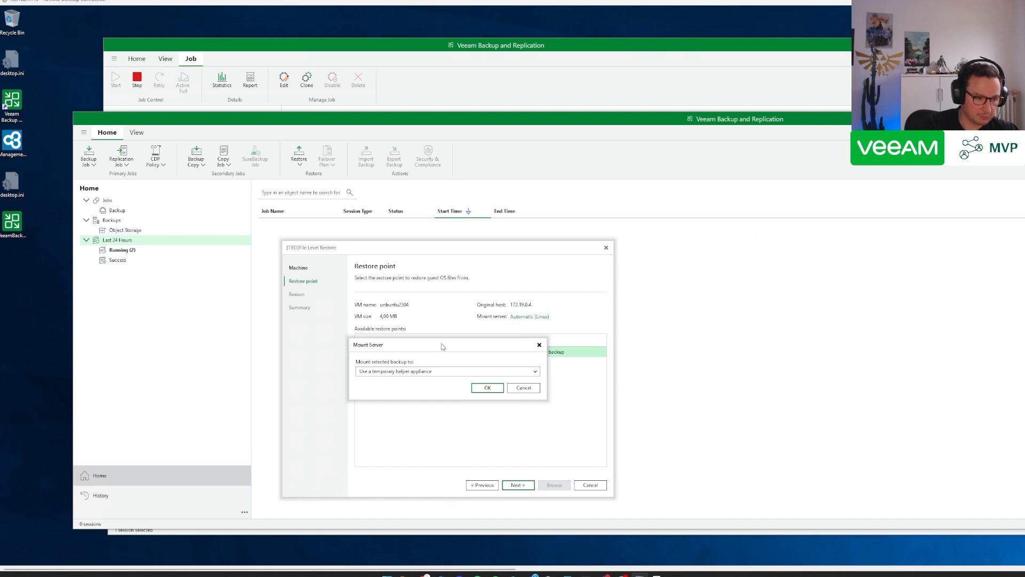
click(521, 388)
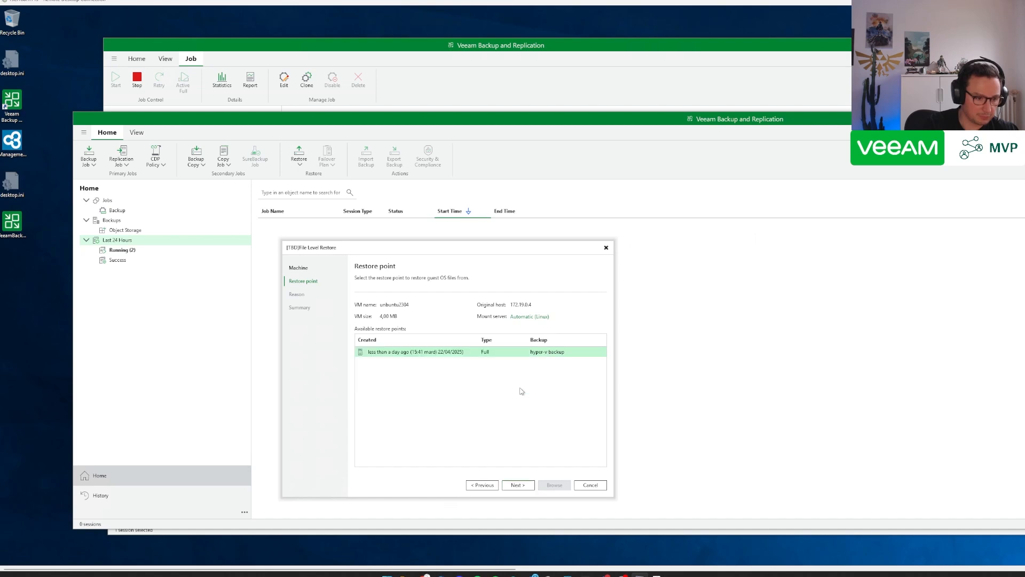
click(531, 317)
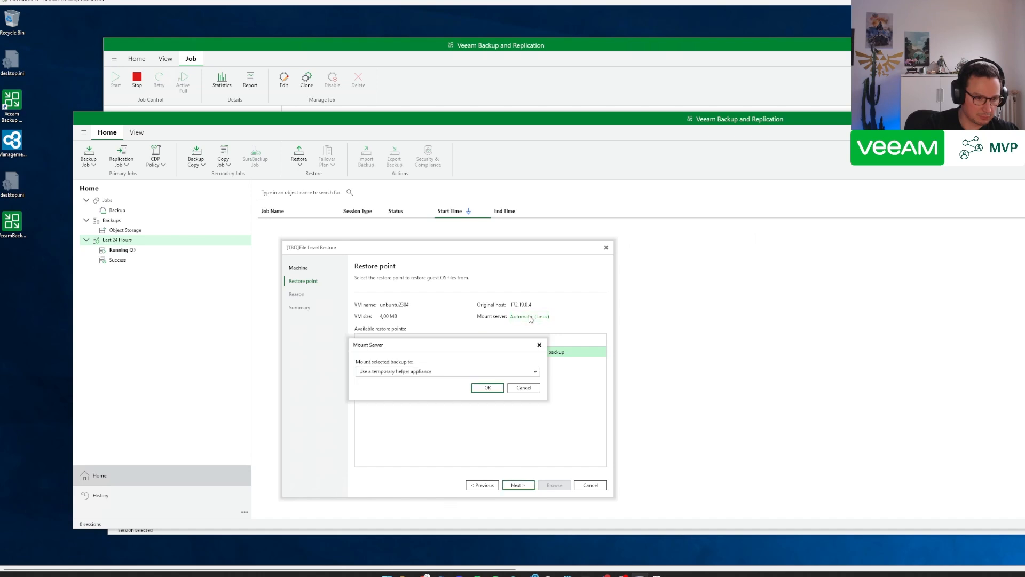
click(482, 388)
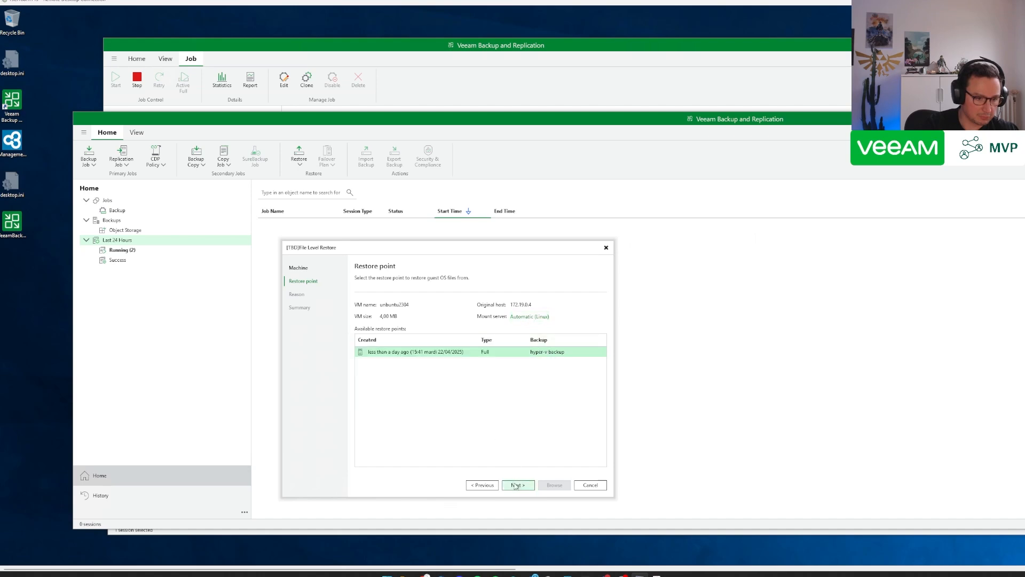
click(532, 317)
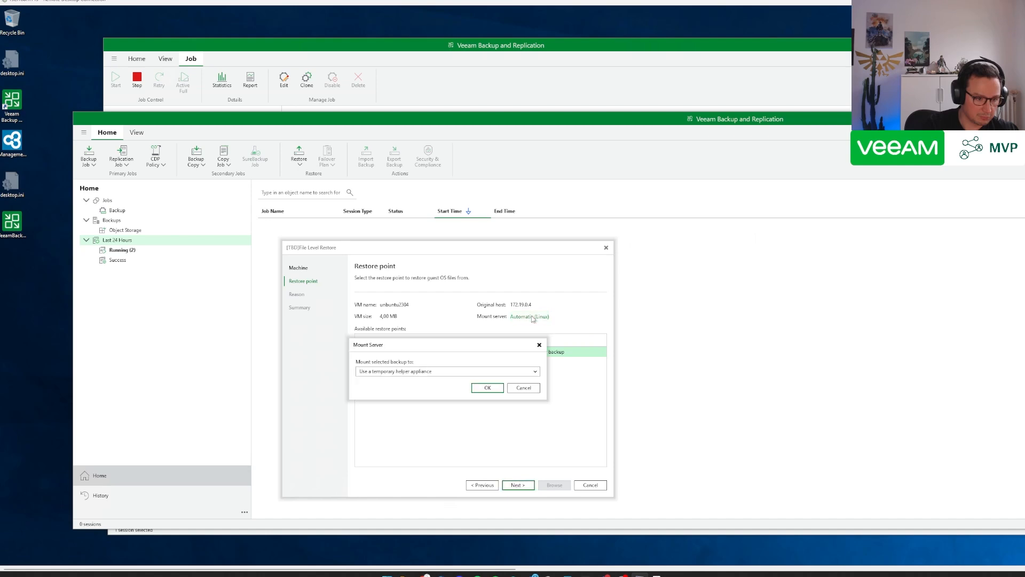
click(441, 371)
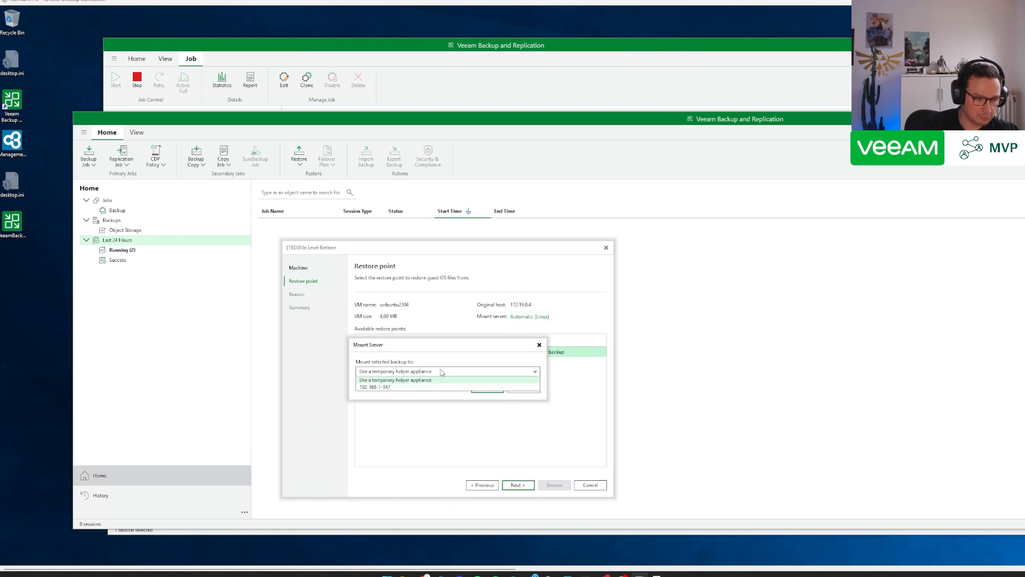
click(416, 387)
click(482, 390)
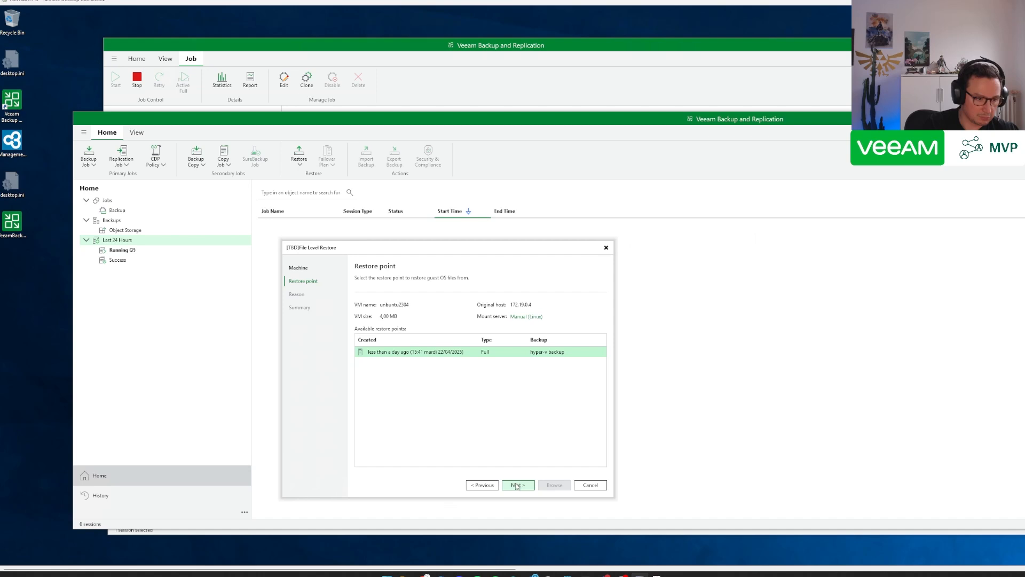
Reopen the mount server choices, capture the restore wizard with the list open in the Snipping Tool, and save the screenshot as PNG
click(526, 316)
click(446, 371)
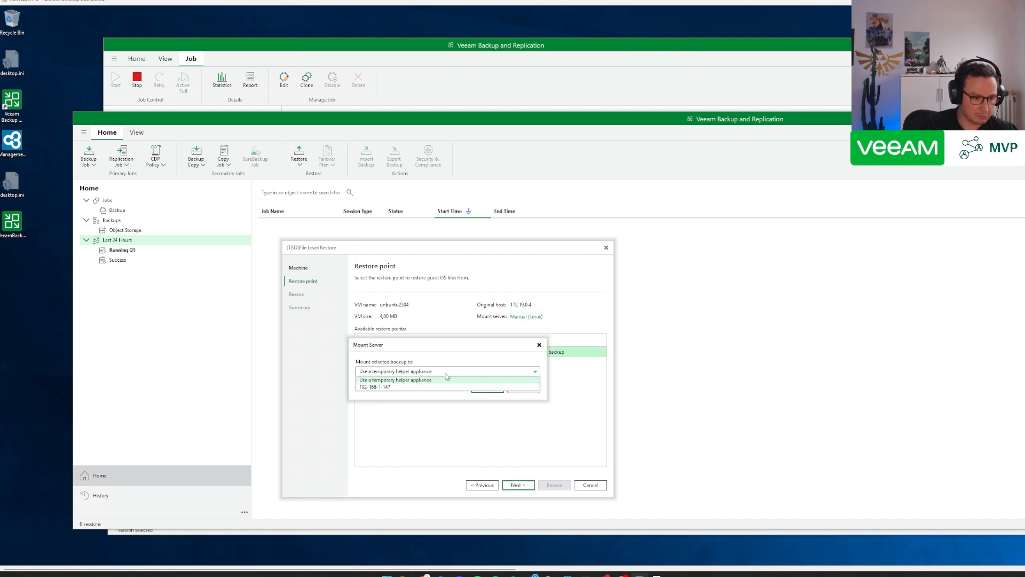
click(446, 379)
drag(428, 348, 436, 374)
click(424, 397)
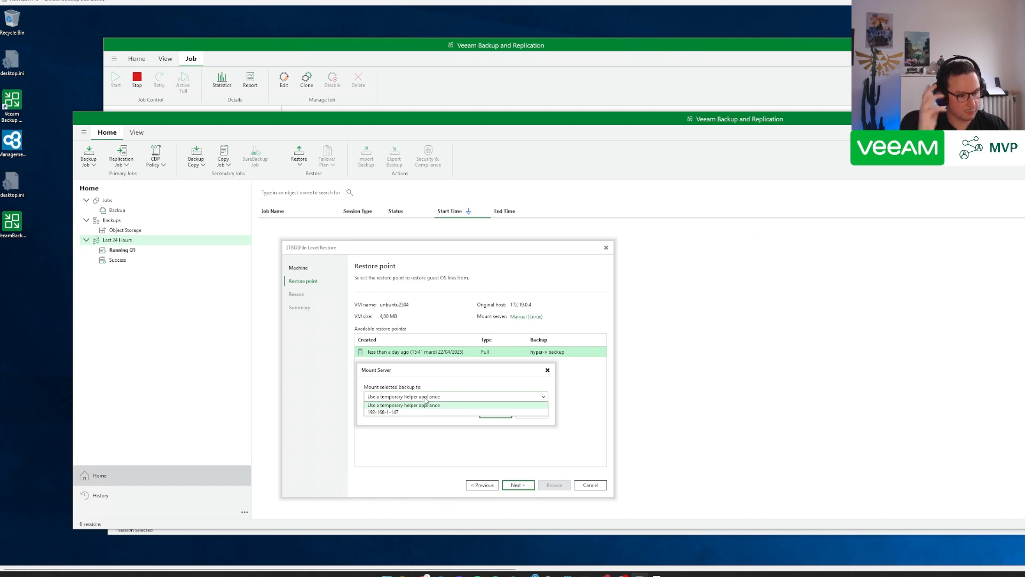
click(660, 572)
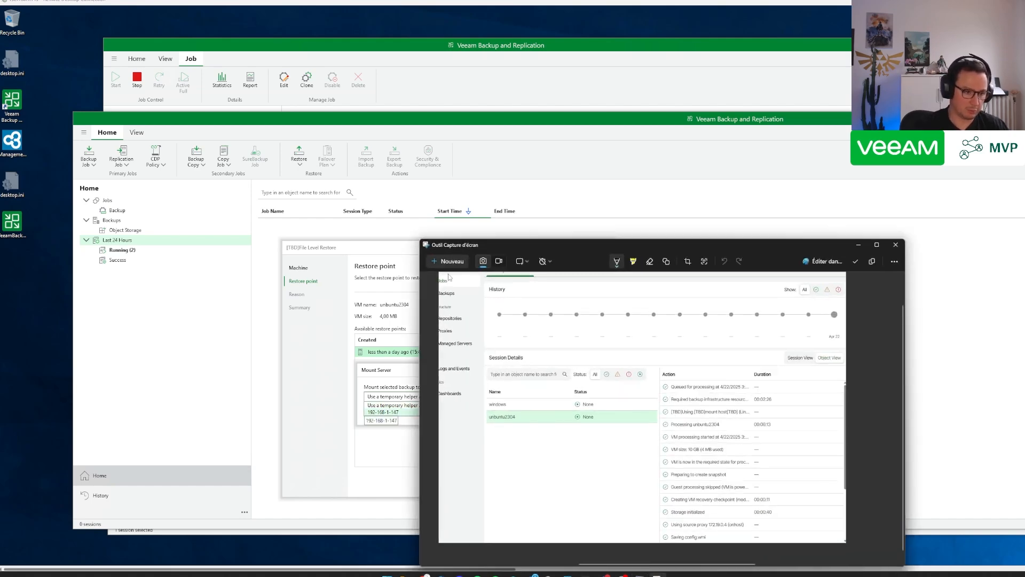
click(450, 262)
drag(262, 246, 628, 501)
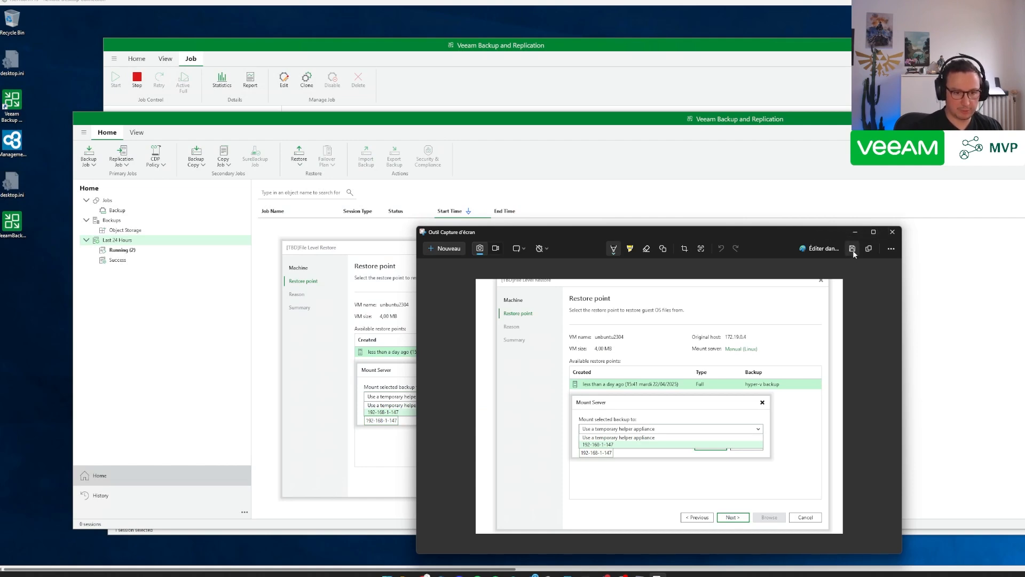
click(853, 248)
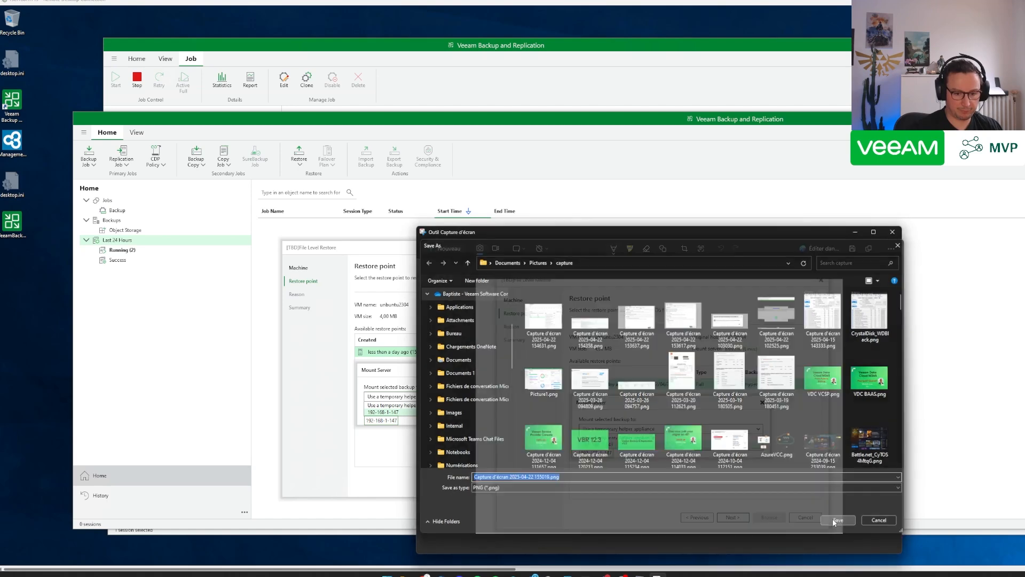
click(833, 521)
click(854, 231)
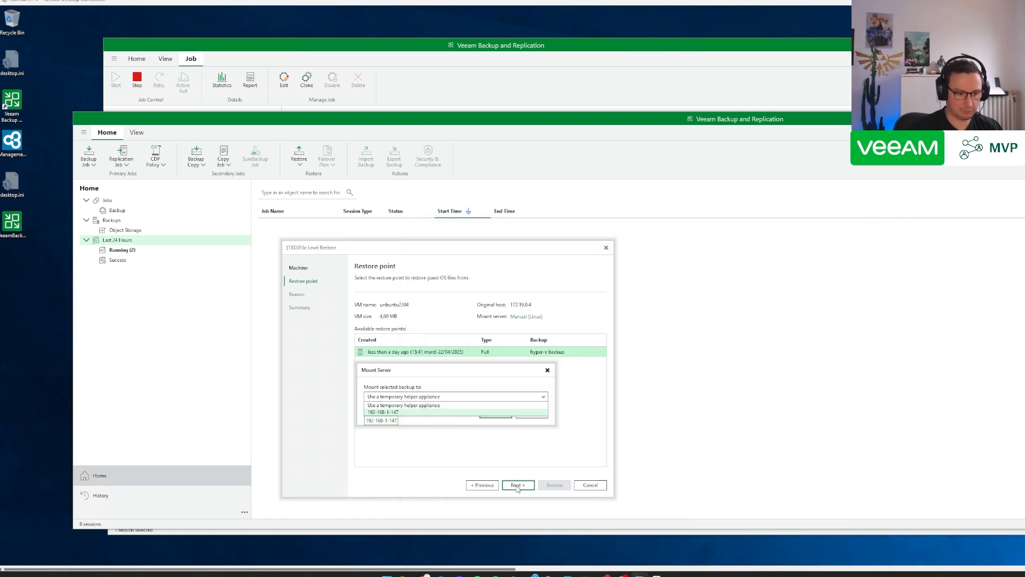
click(409, 413)
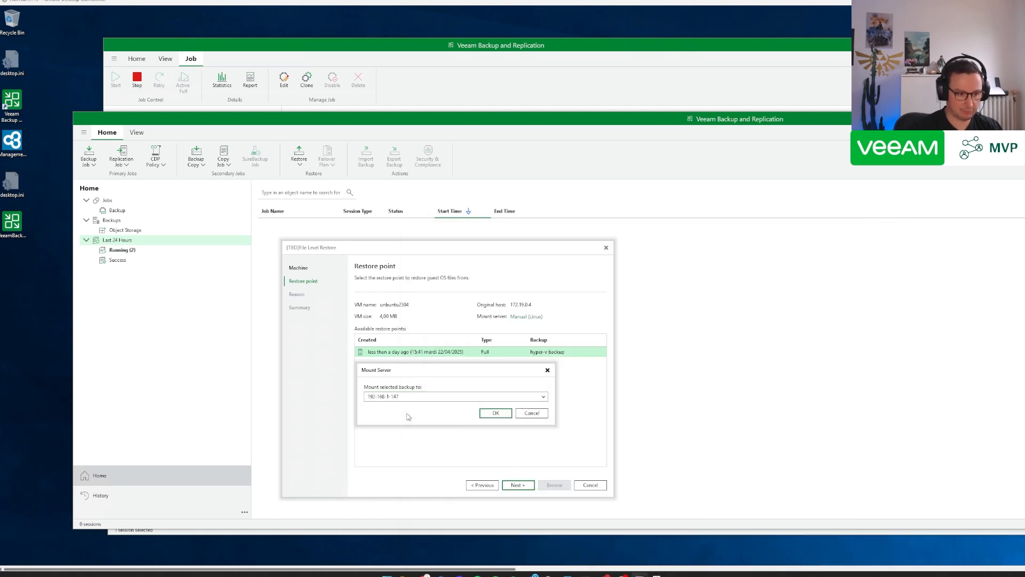
click(480, 414)
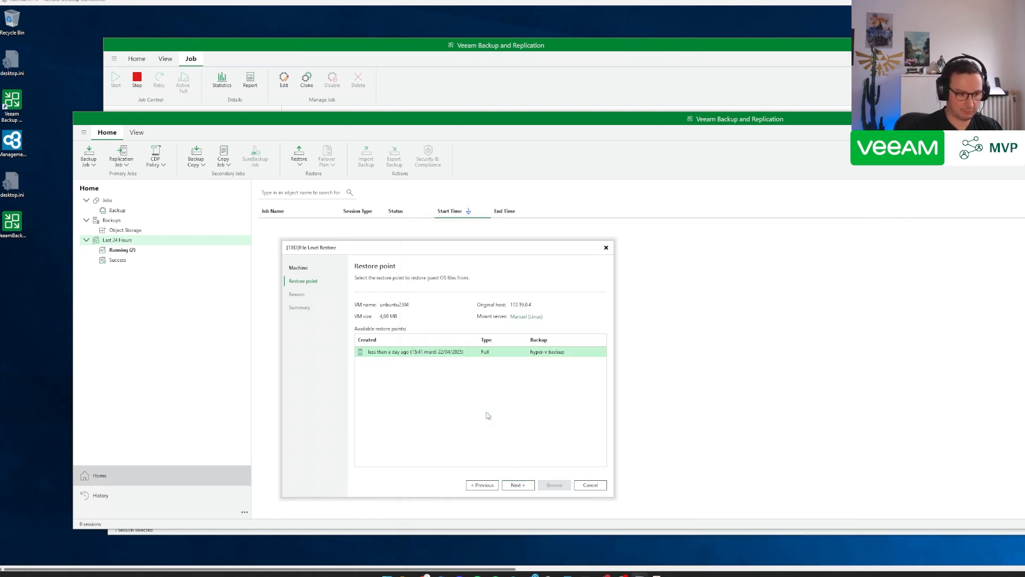
click(518, 485)
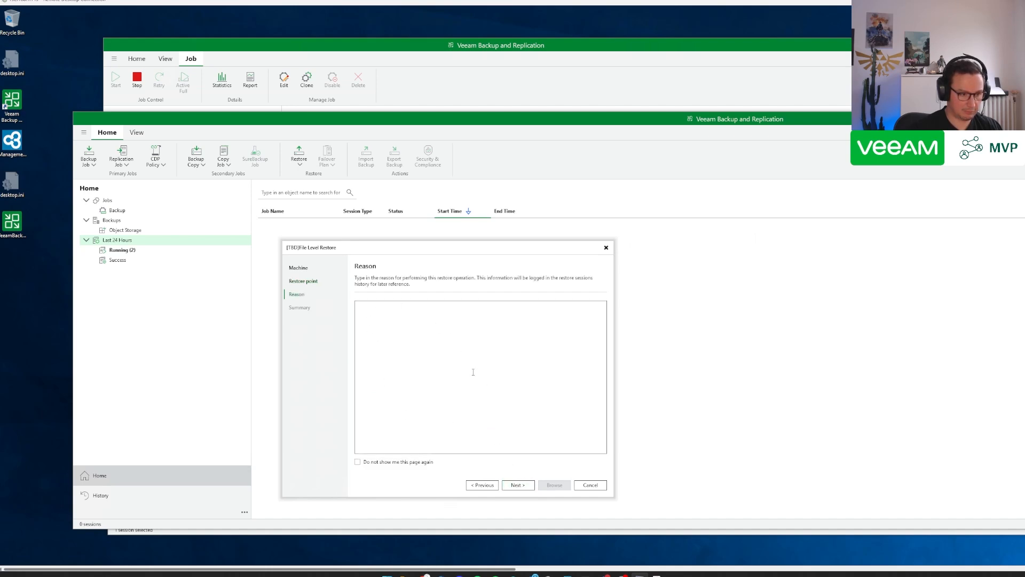
click(521, 485)
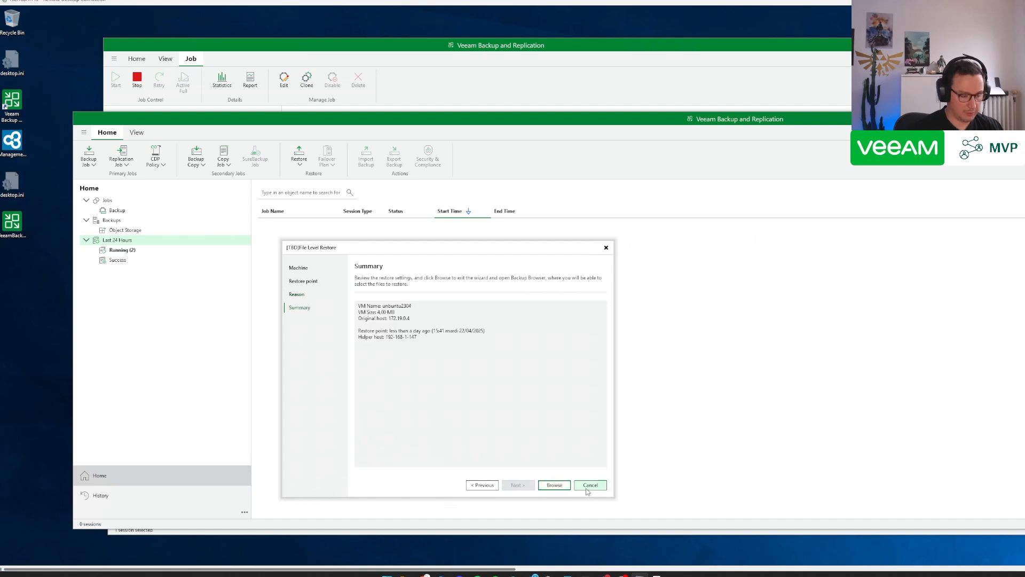
click(588, 491)
click(456, 387)
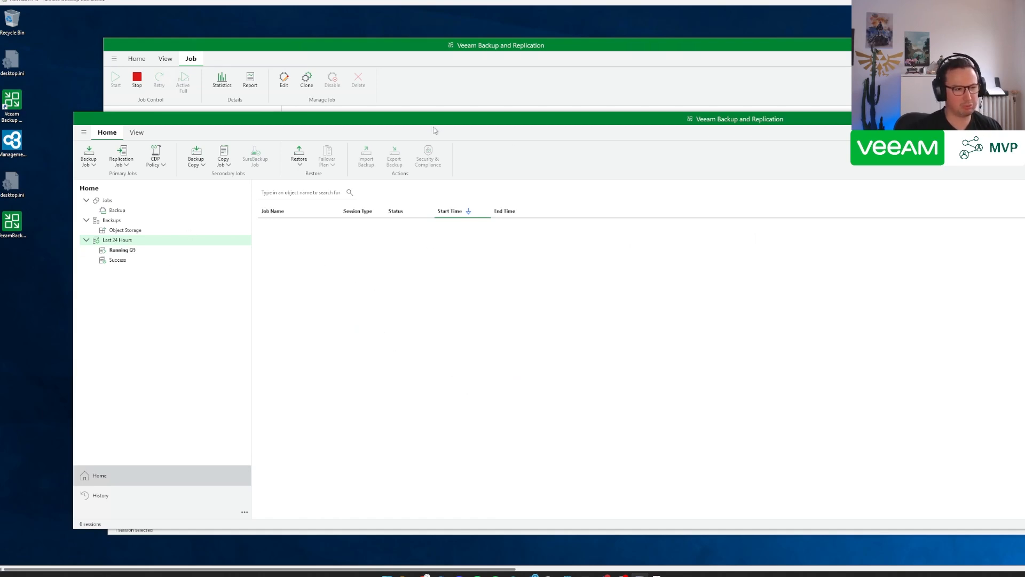
Check the hyper-v backup job's progress in the administrator's console window and return to the restricted account's console
click(420, 103)
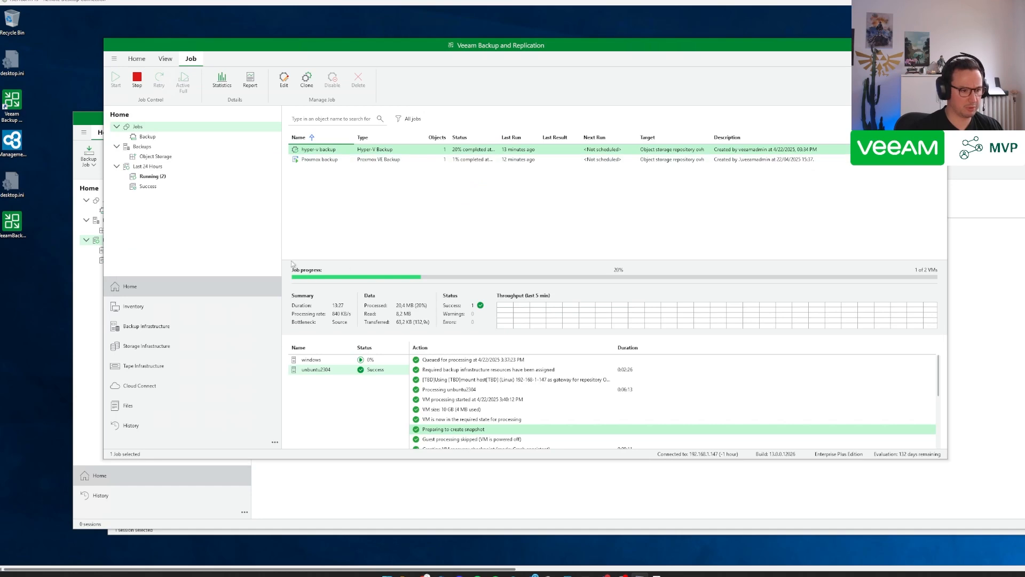
click(407, 504)
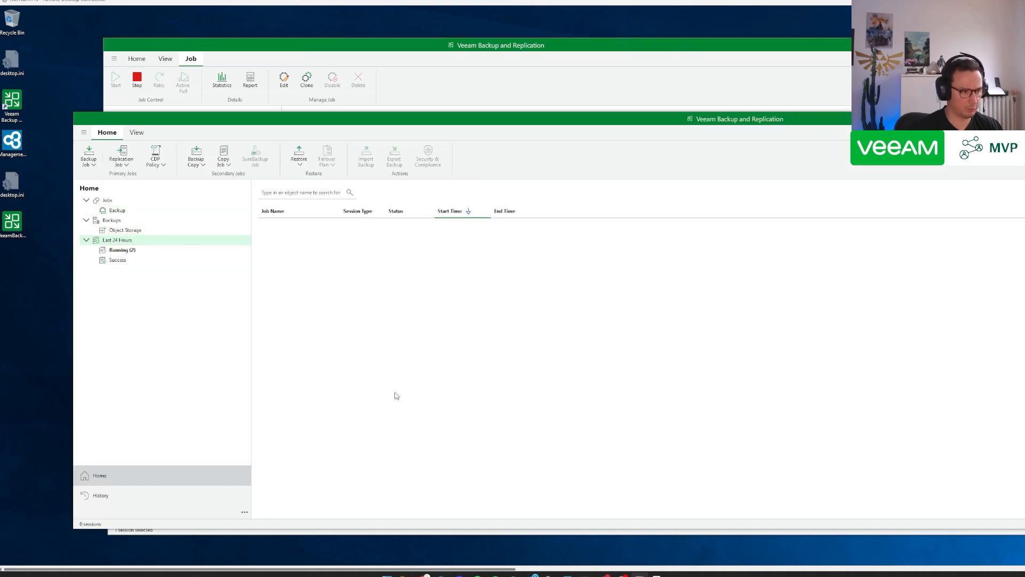